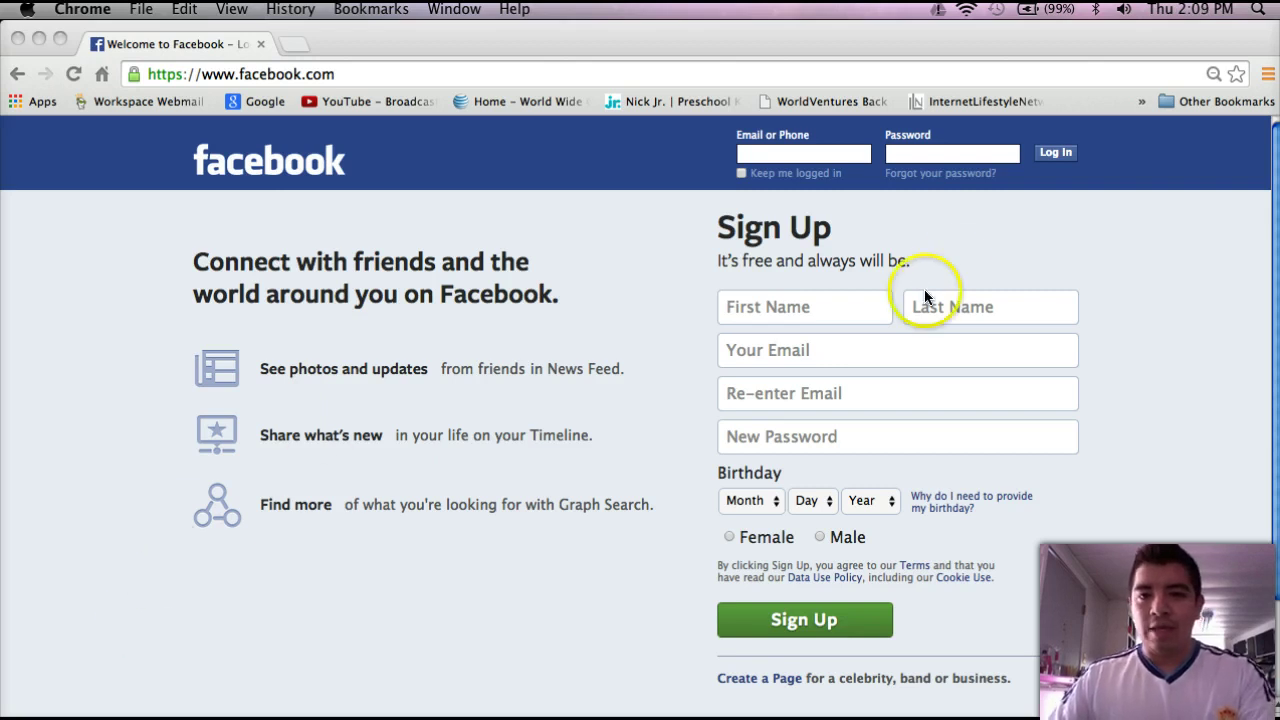
Log in to Facebook with the account's e-mail address and password
left_click(792, 154)
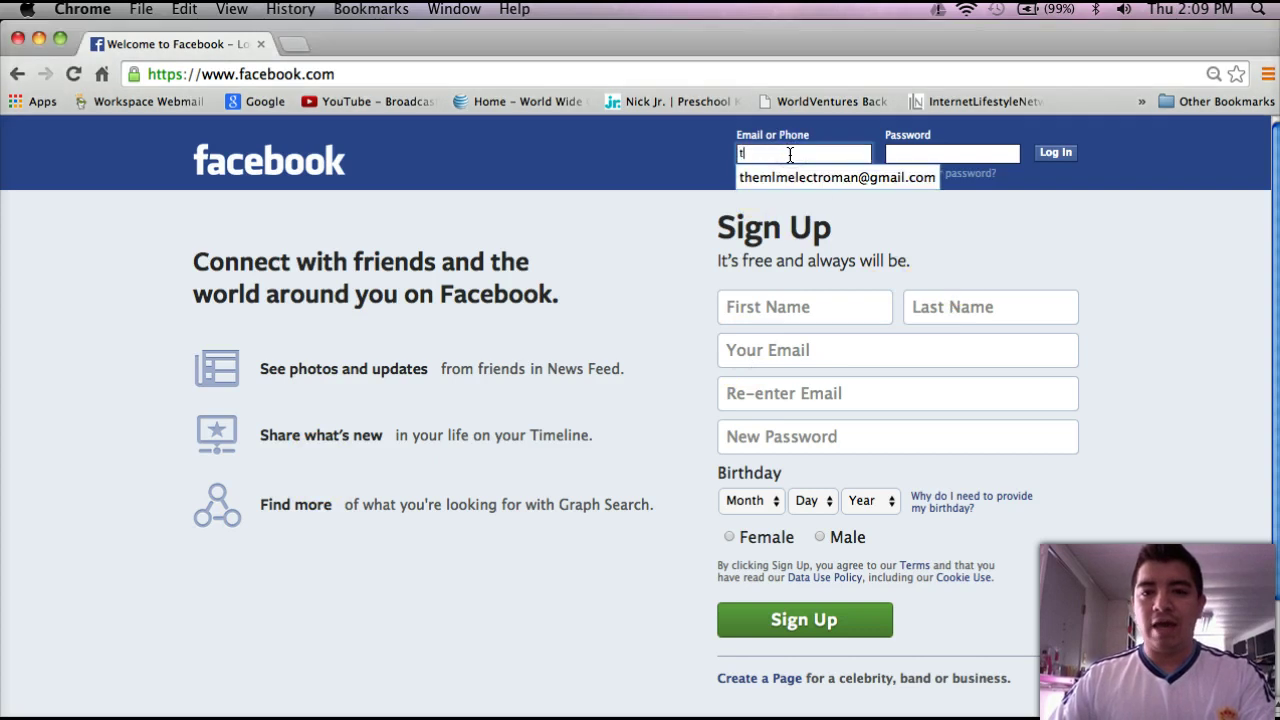
left_click(815, 177)
left_click(930, 155)
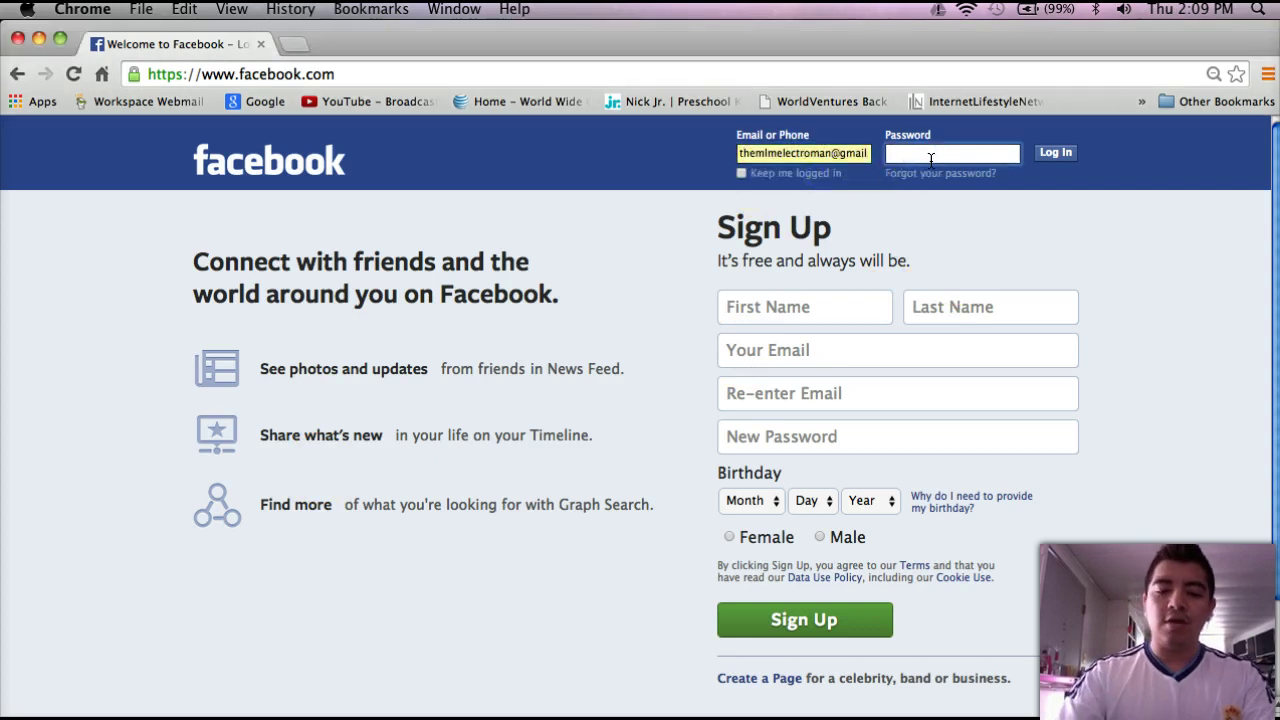
type("•••••••••••")
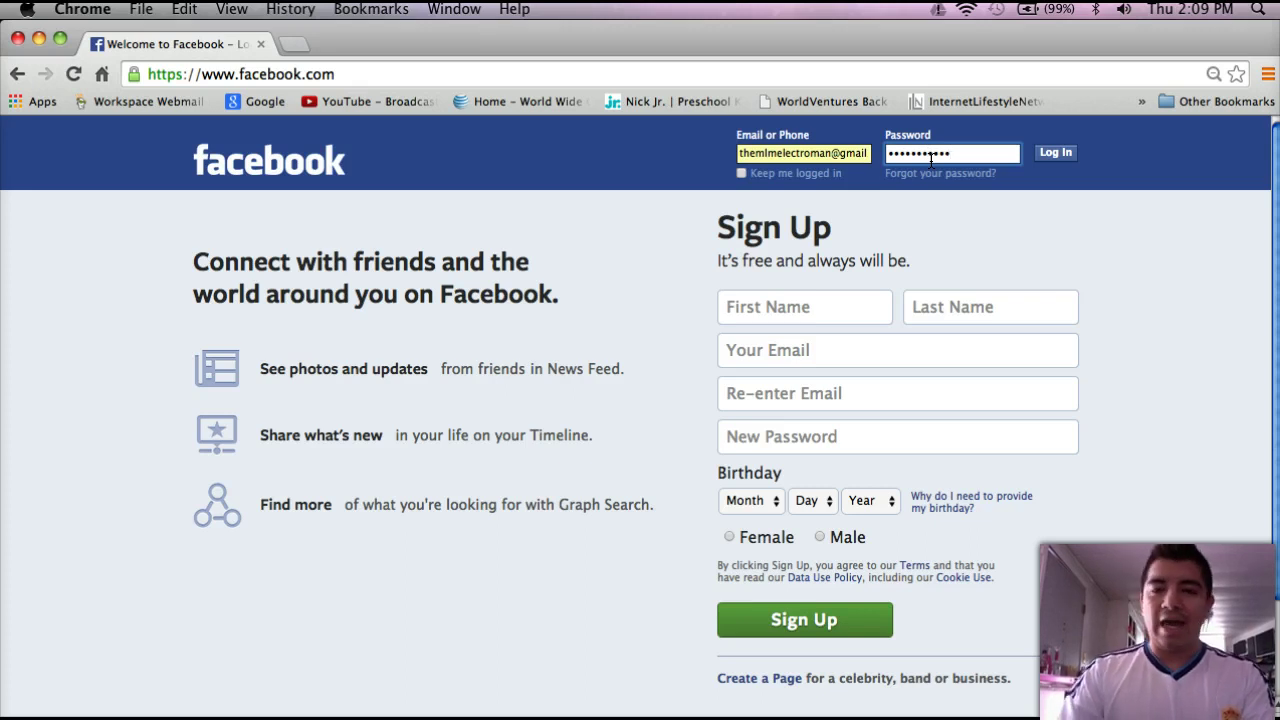
key("Return")
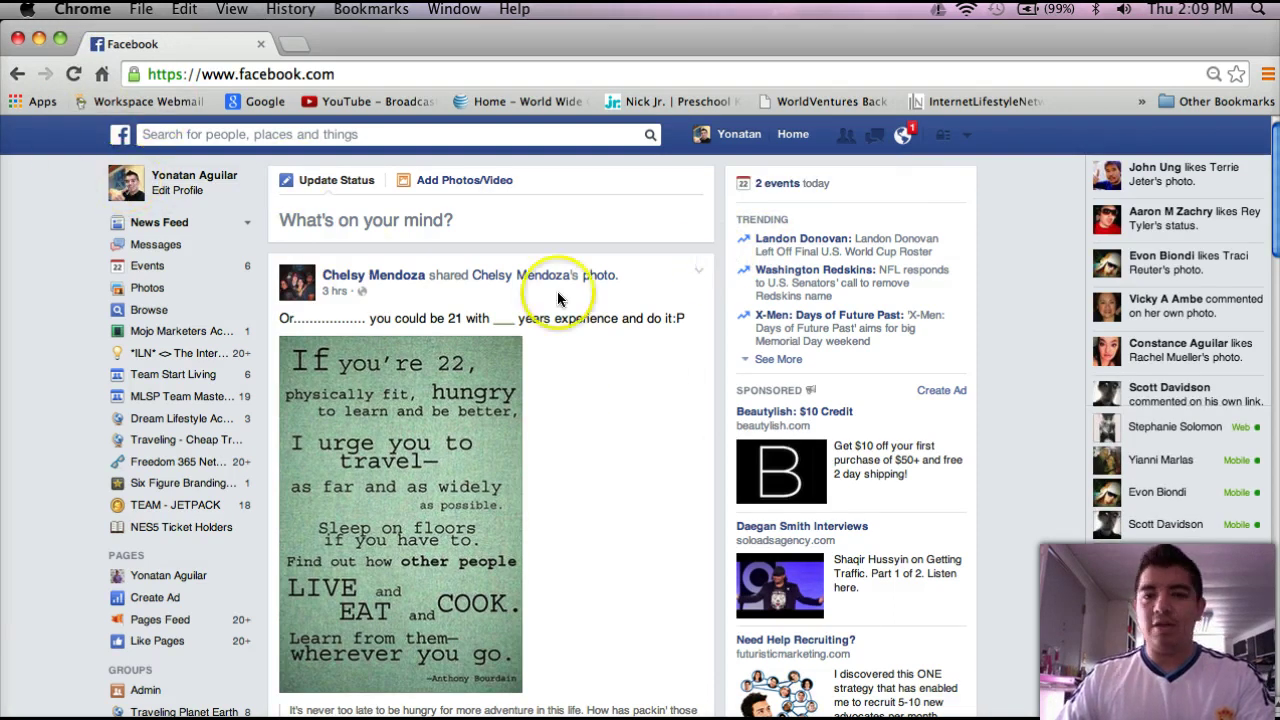
scroll(716, 254, "down", 3)
scroll(716, 254, "down", 3)
scroll(717, 256, "down", 5)
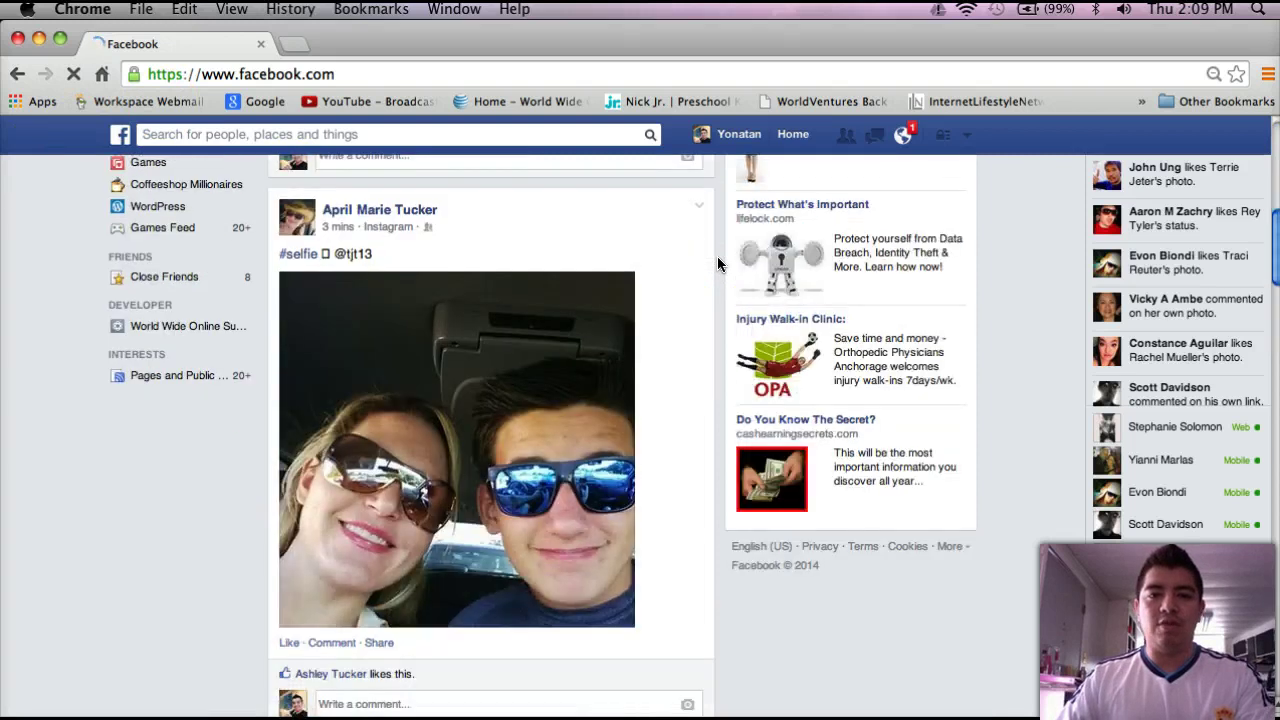
scroll(717, 256, "up", 11)
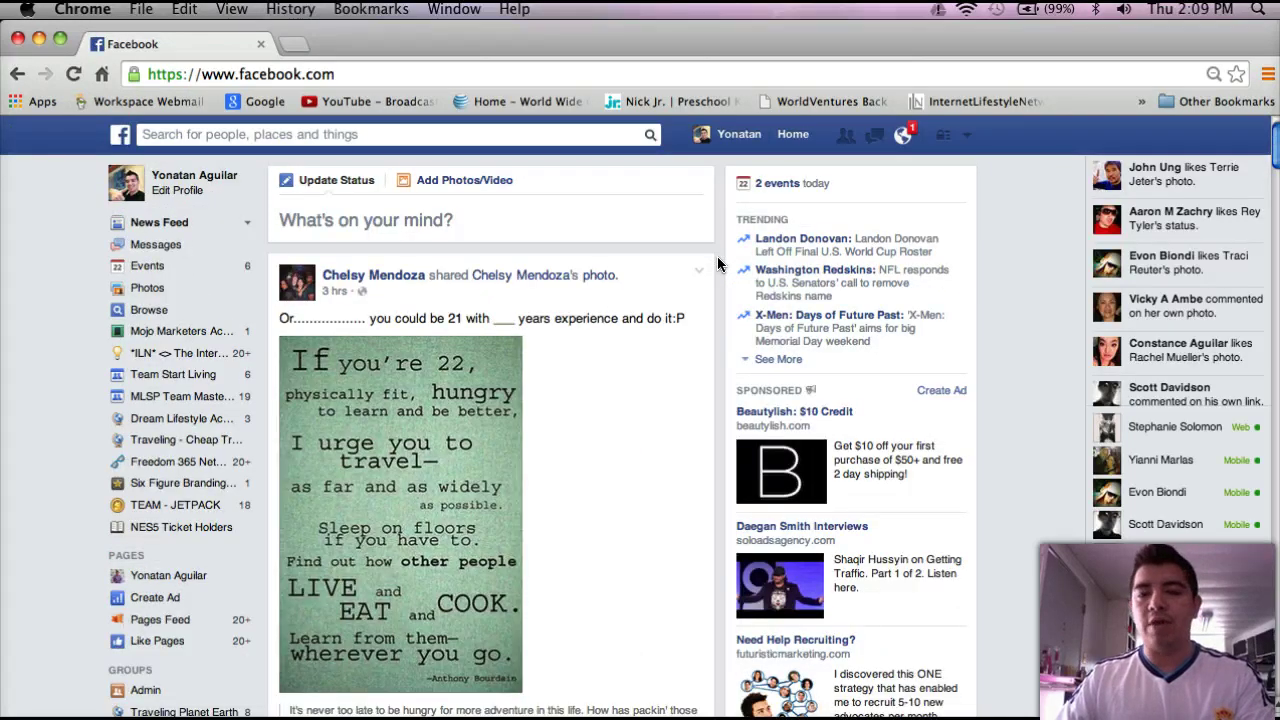
Search for people who like Disney, using the suggestion for the Disney company page
left_click(394, 134)
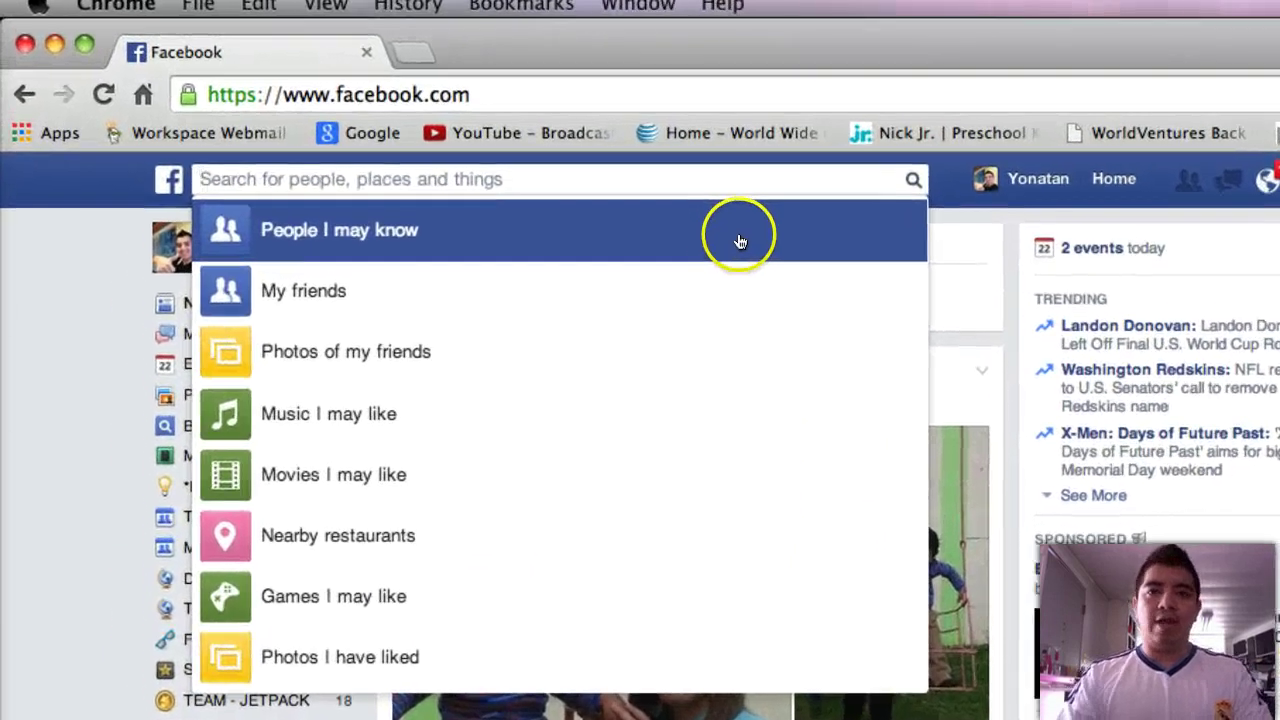
type("peop")
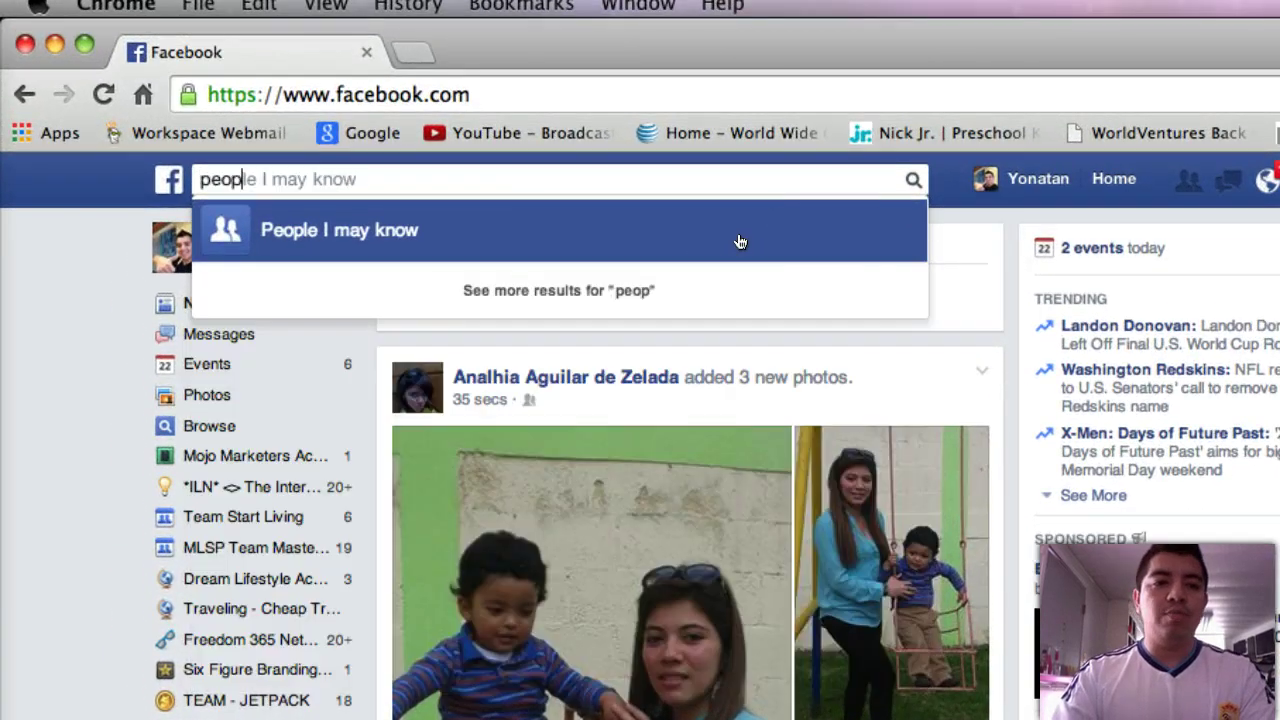
type("le who like di")
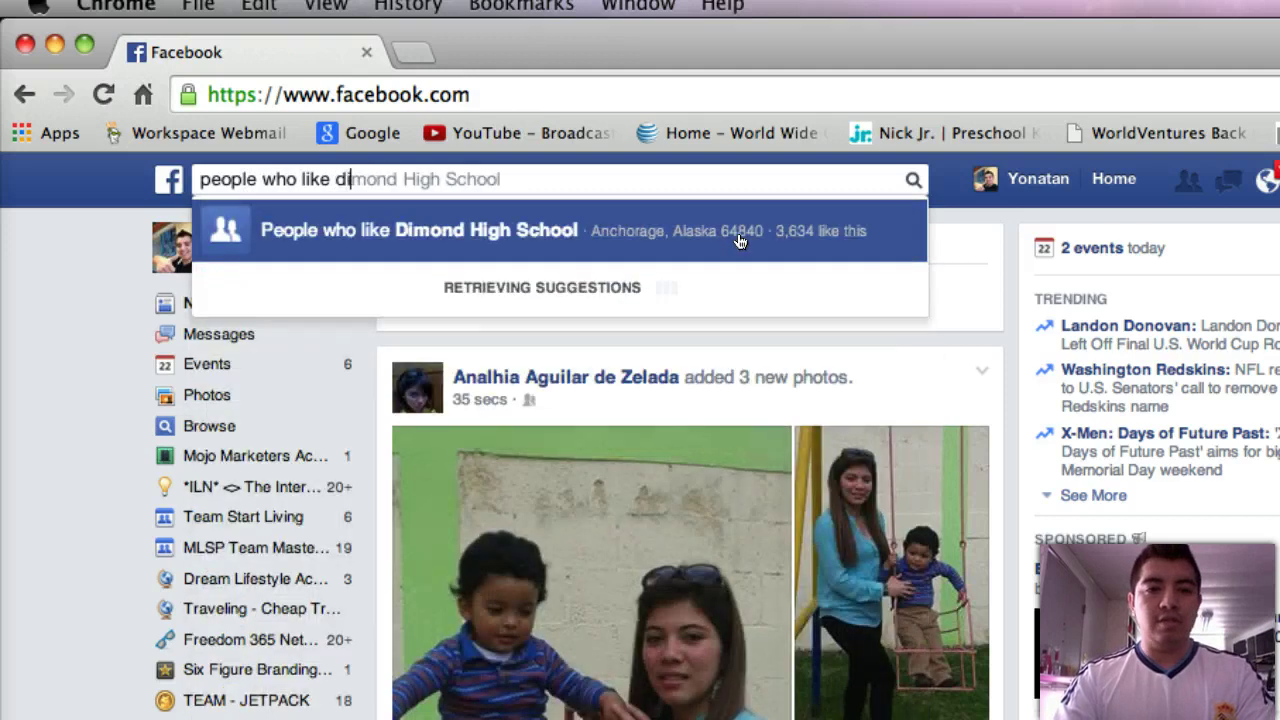
type("sney")
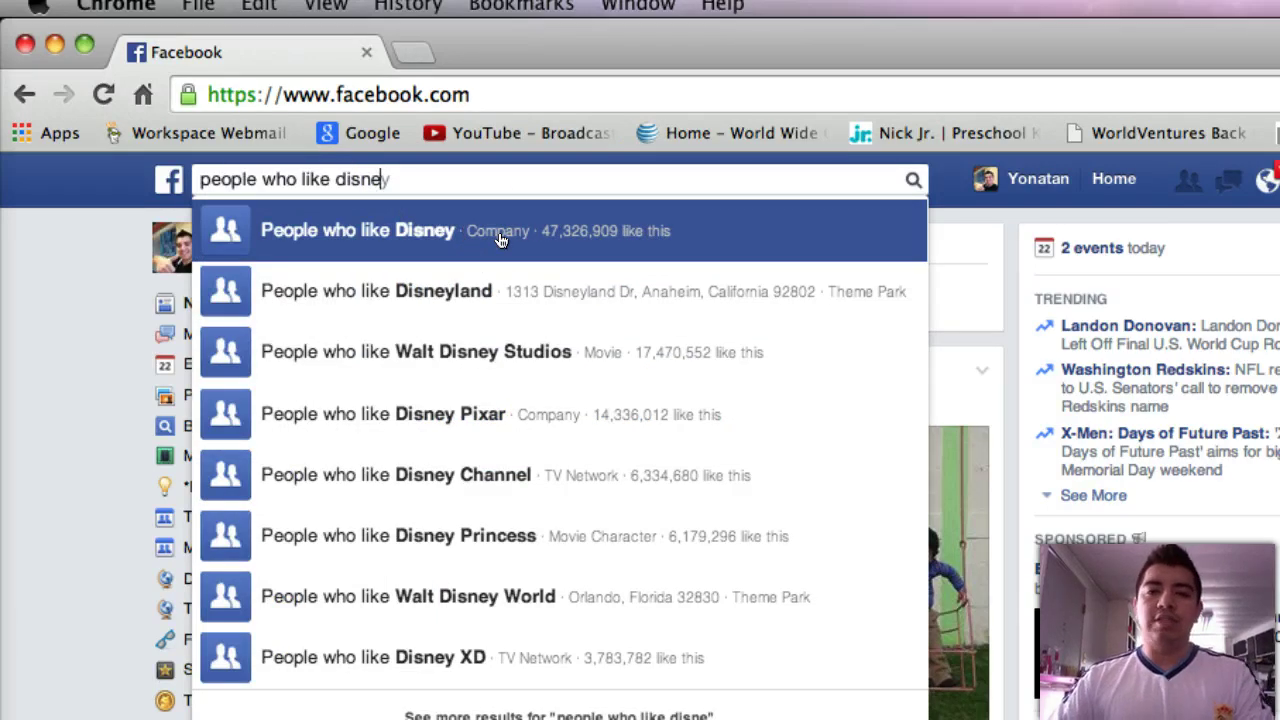
left_click(500, 240)
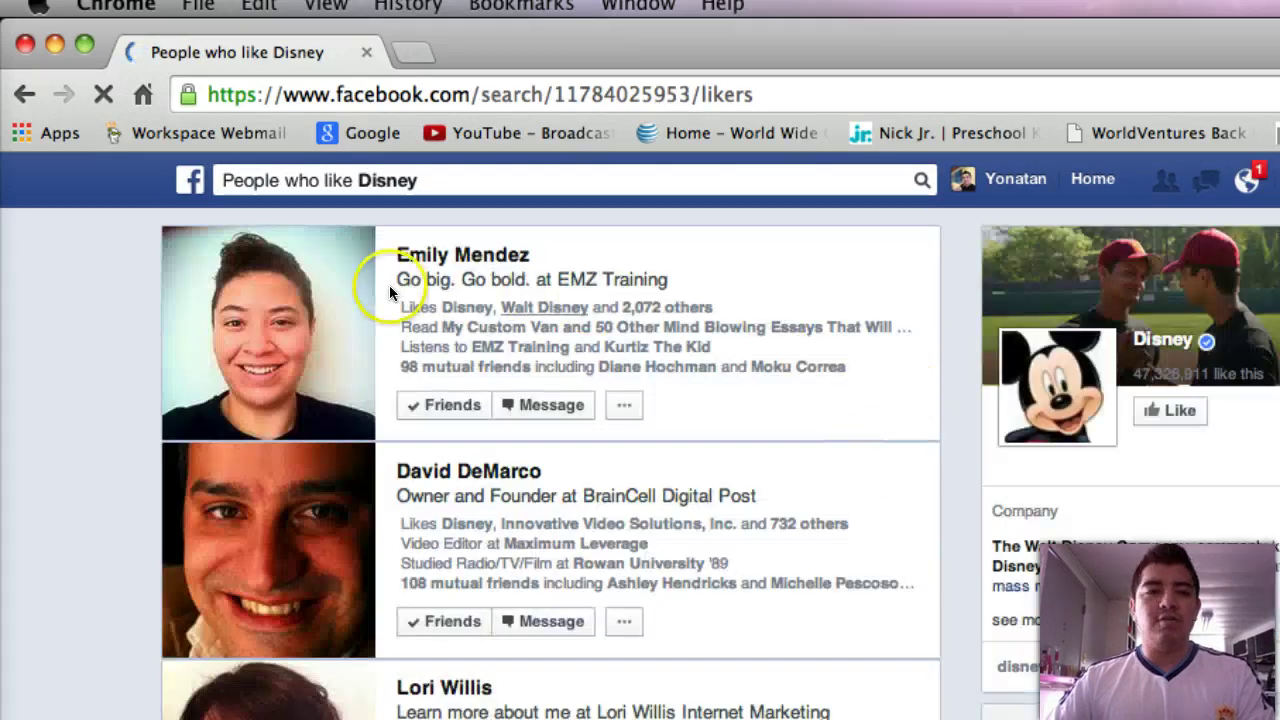
Look through the people who like Disney until reaching profiles that are not yet friends
scroll(956, 305, "down", 10)
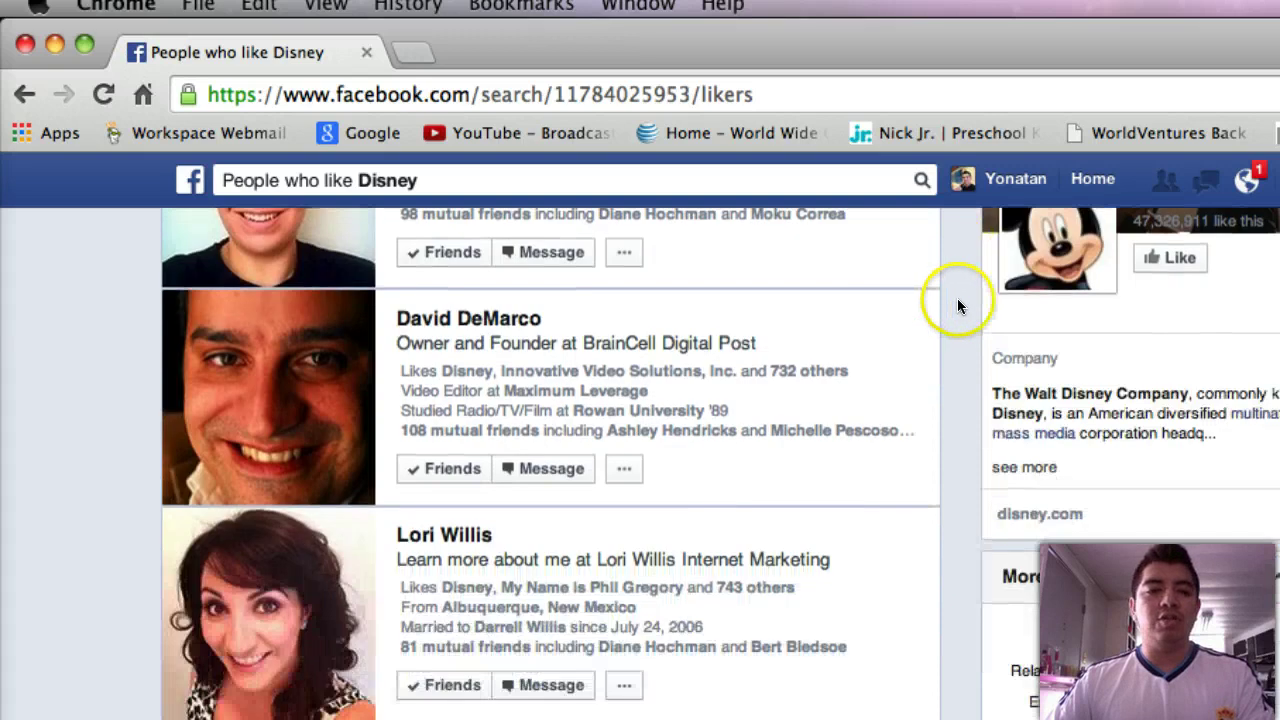
scroll(957, 305, "down", 20)
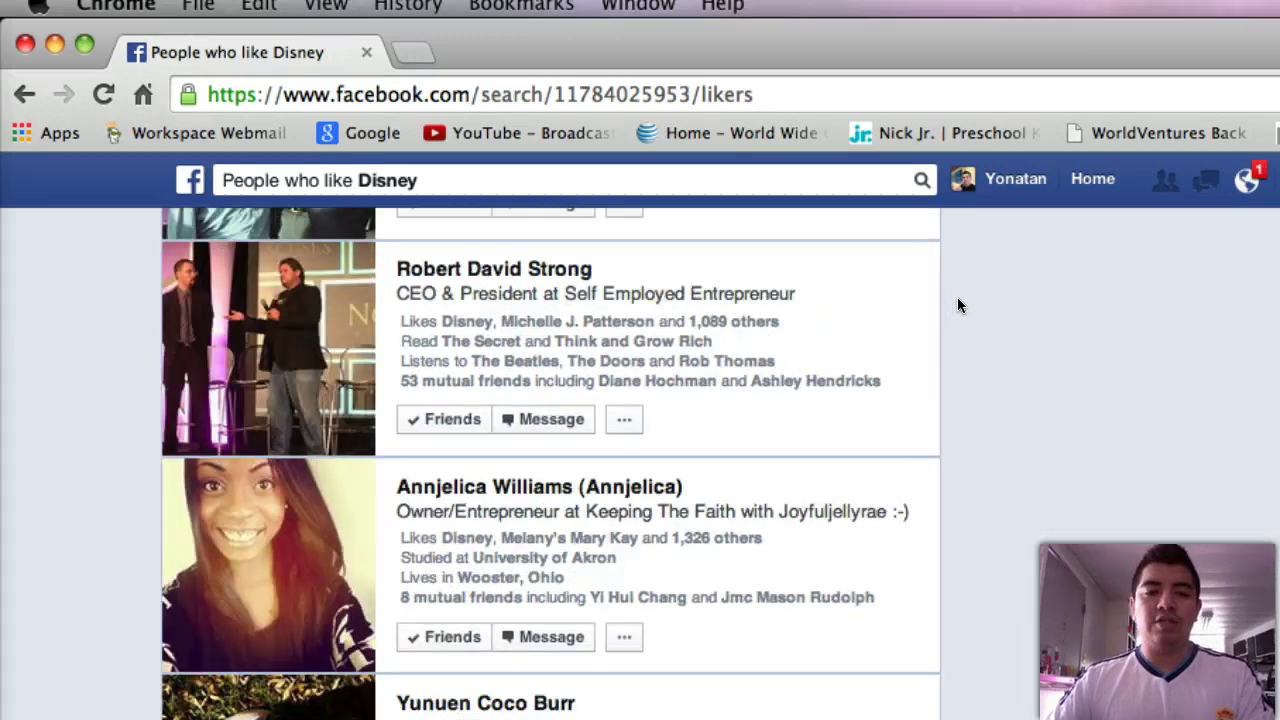
scroll(957, 300, "down", 5)
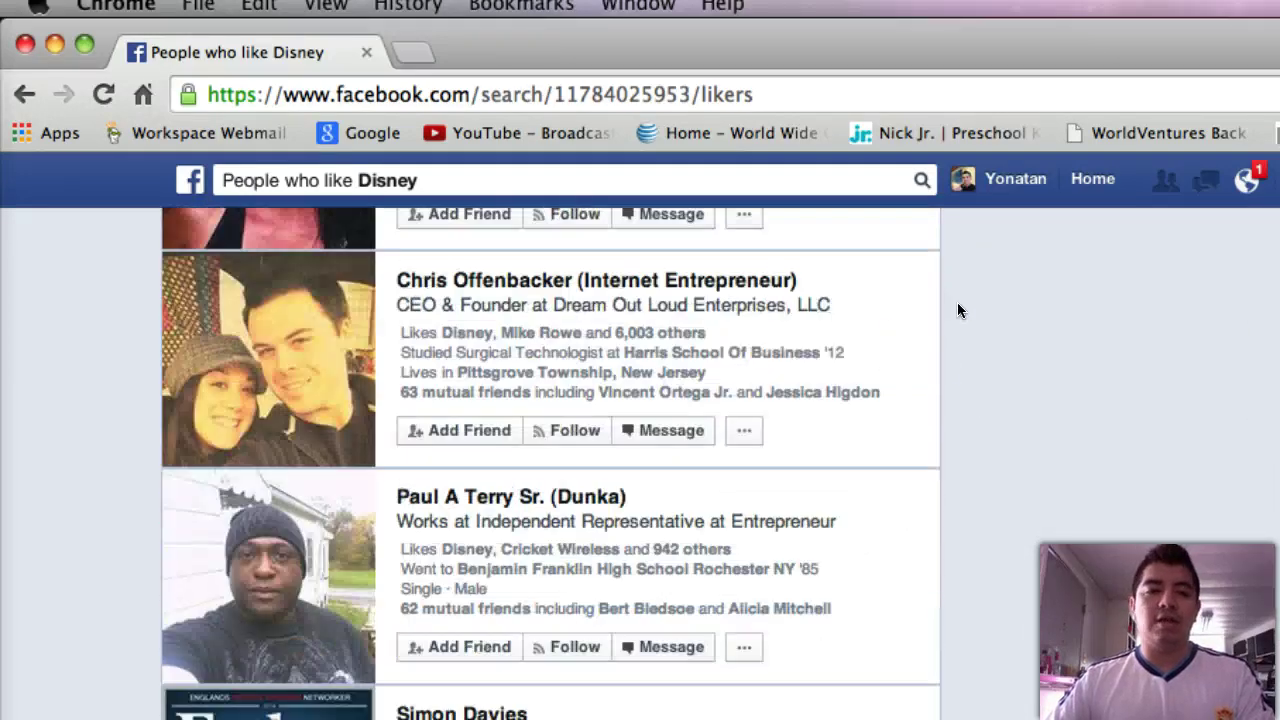
left_click(943, 459)
scroll(958, 460, "up", 1)
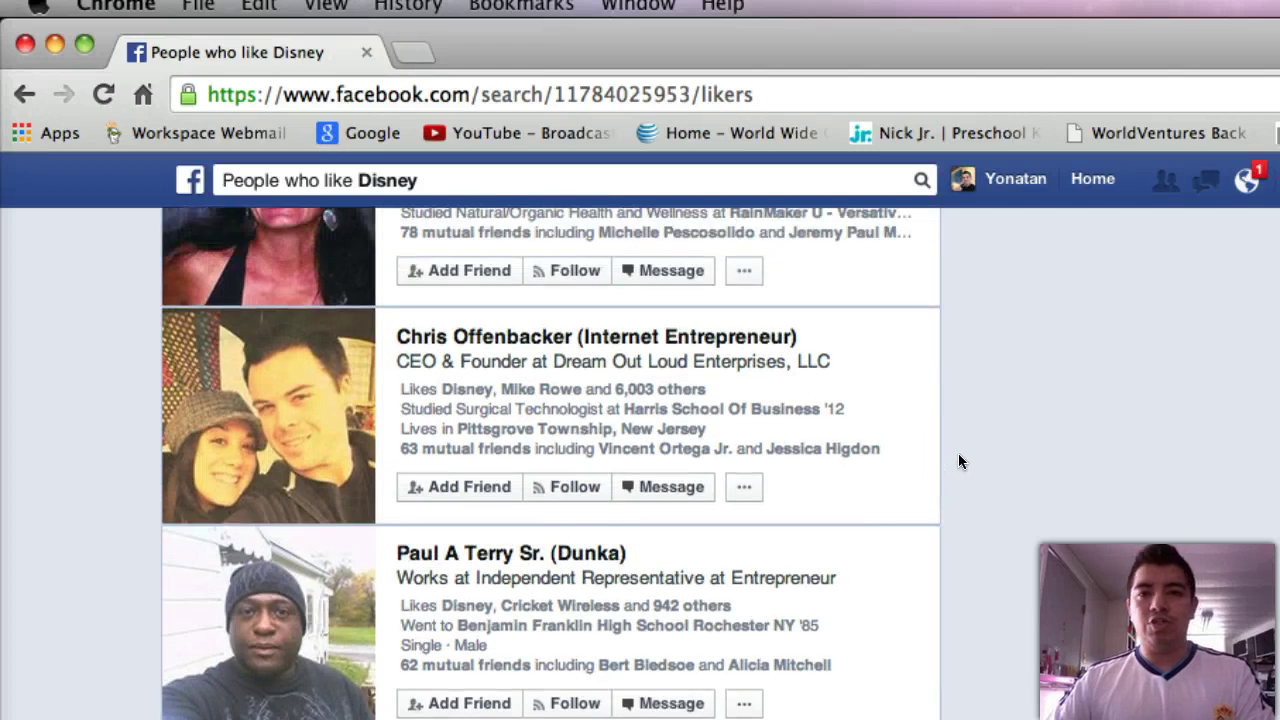
scroll(958, 460, "up", 1)
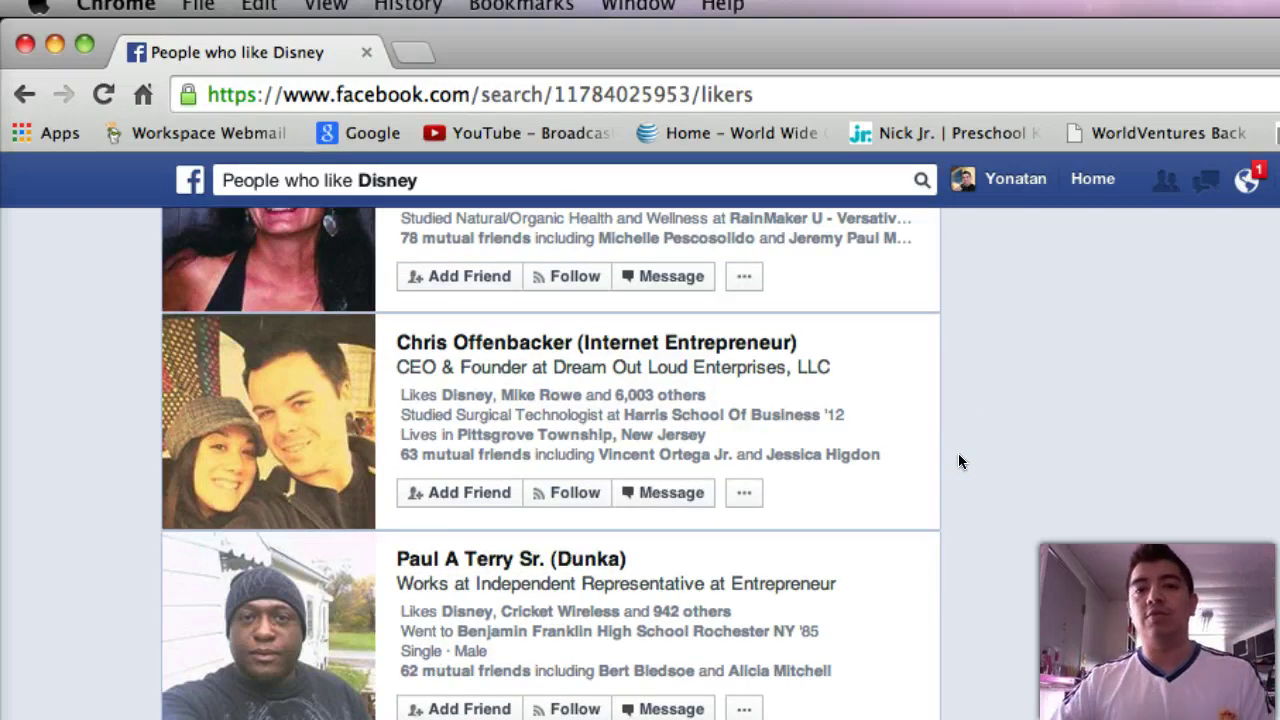
left_click(958, 461)
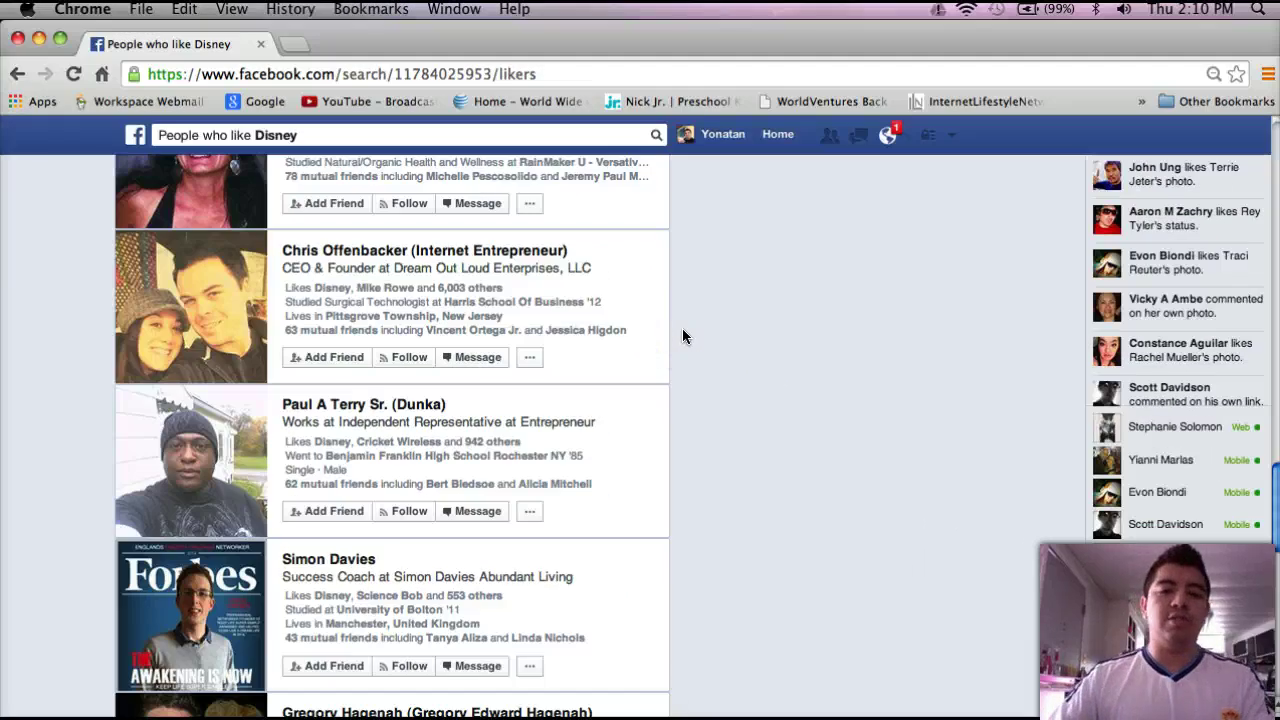
Compare existing friends with non-friends in the Disney results, checking their mutual friends and previewing one mutual friend's profile card
scroll(682, 336, "down", 4)
left_click(339, 364)
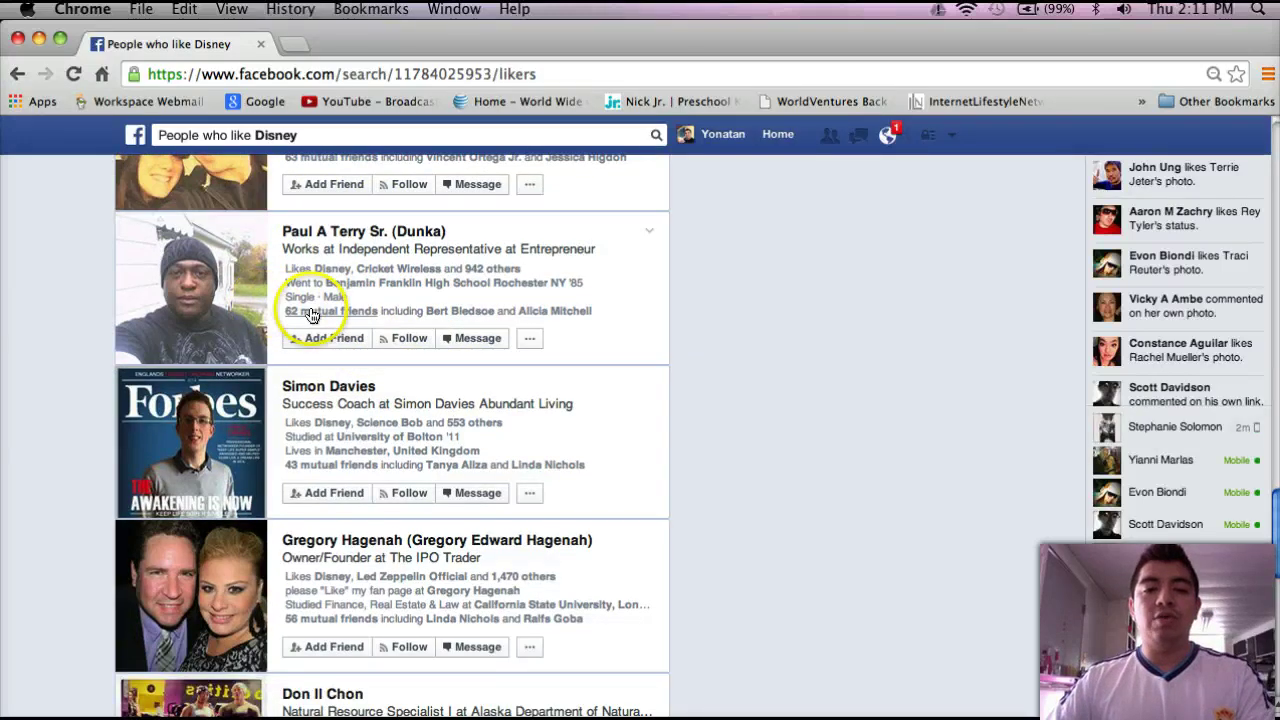
scroll(372, 273, "up", 1)
scroll(372, 273, "up", 1)
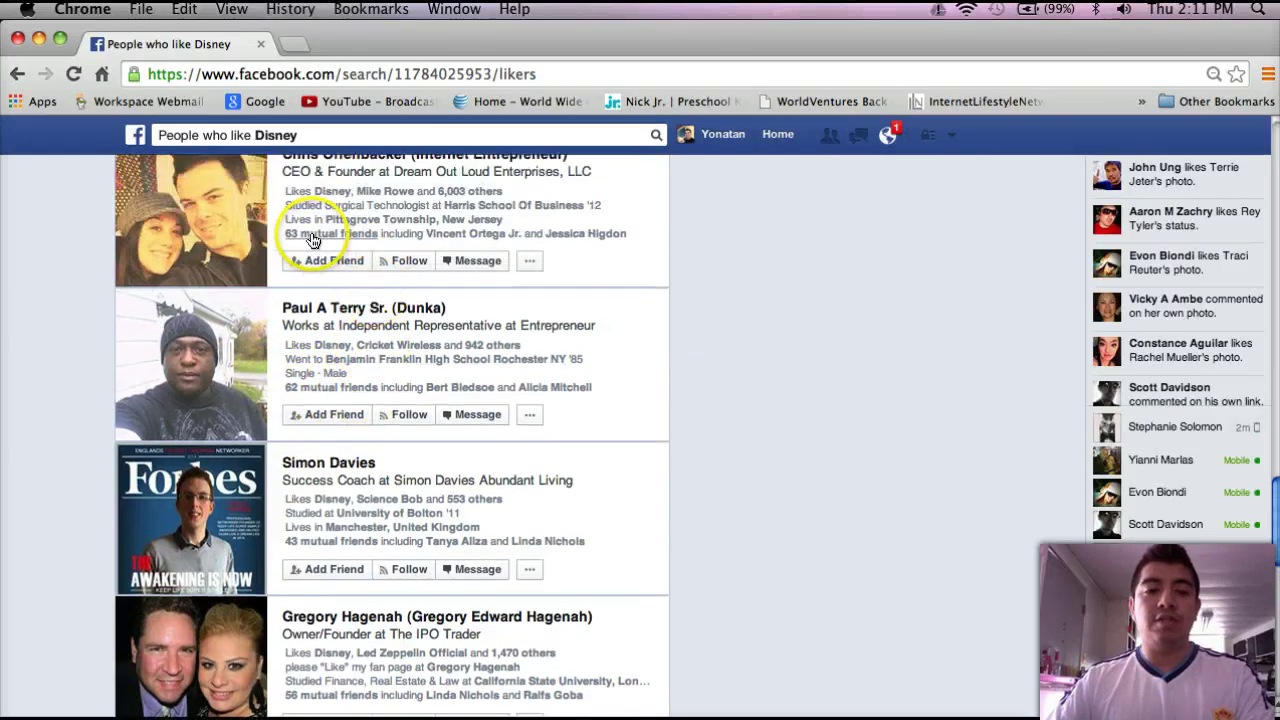
scroll(343, 257, "up", 10)
mouse_move(313, 253)
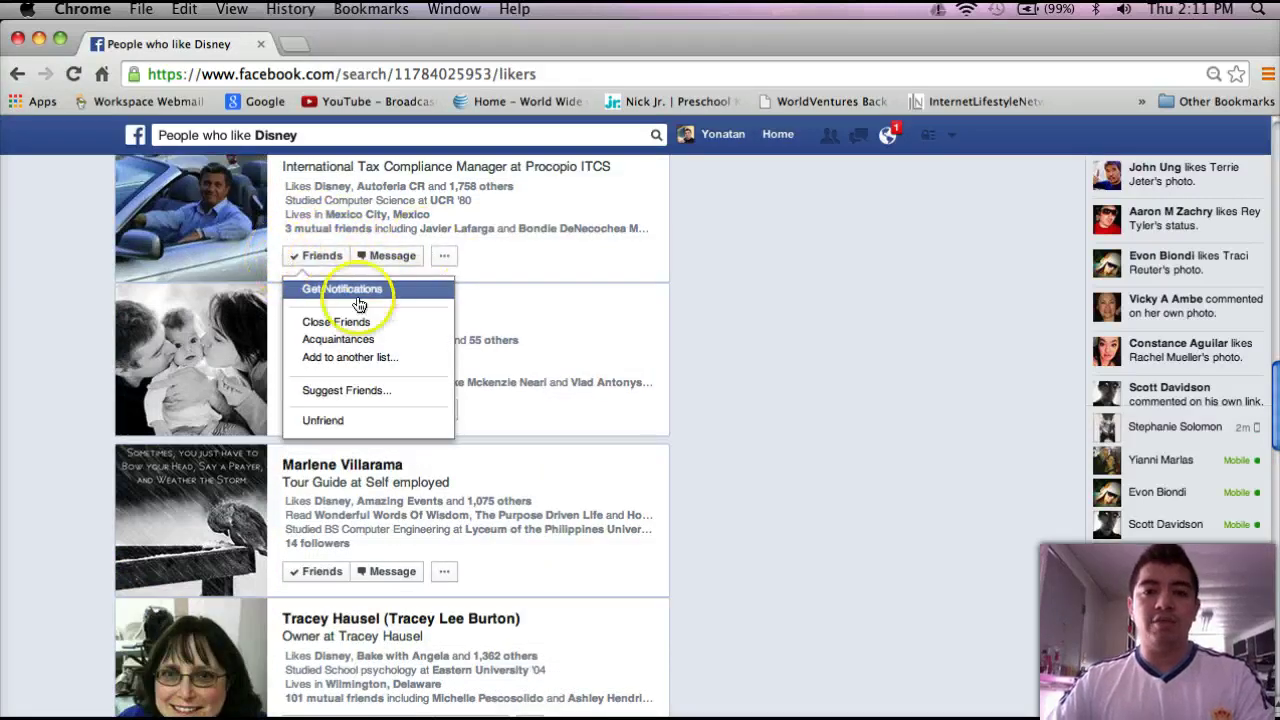
scroll(695, 390, "up", 3)
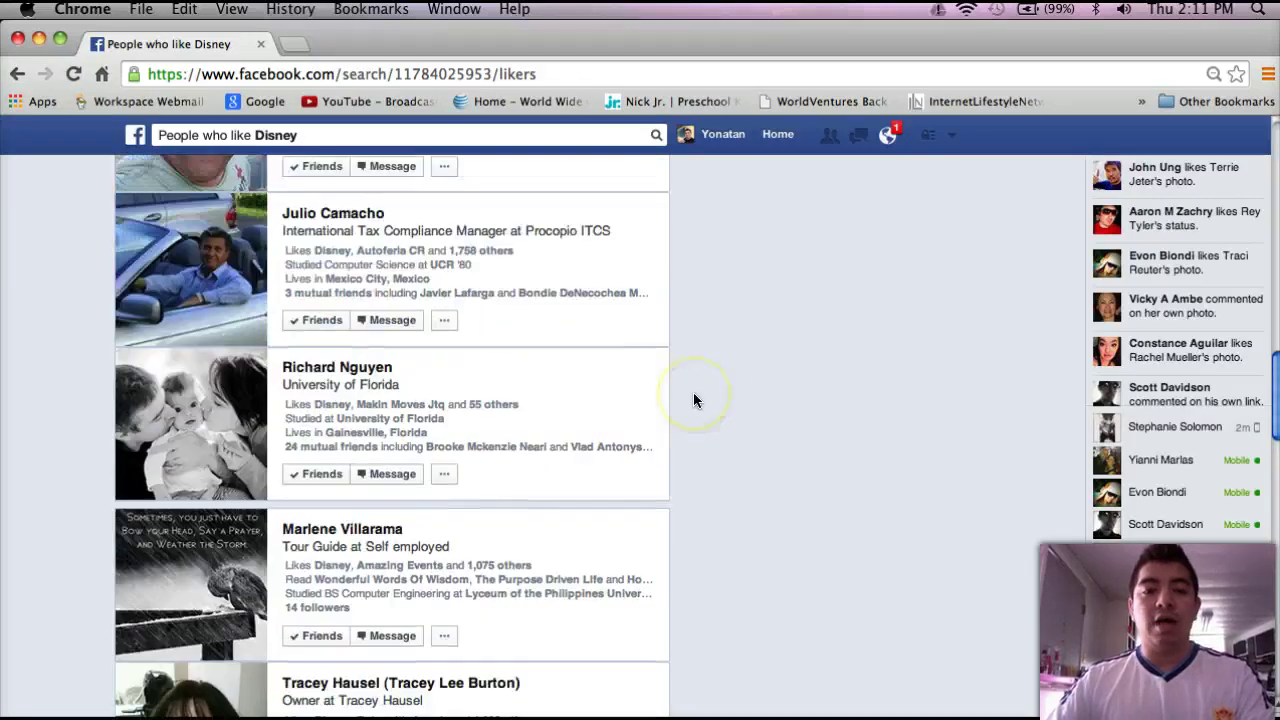
scroll(695, 392, "down", 10)
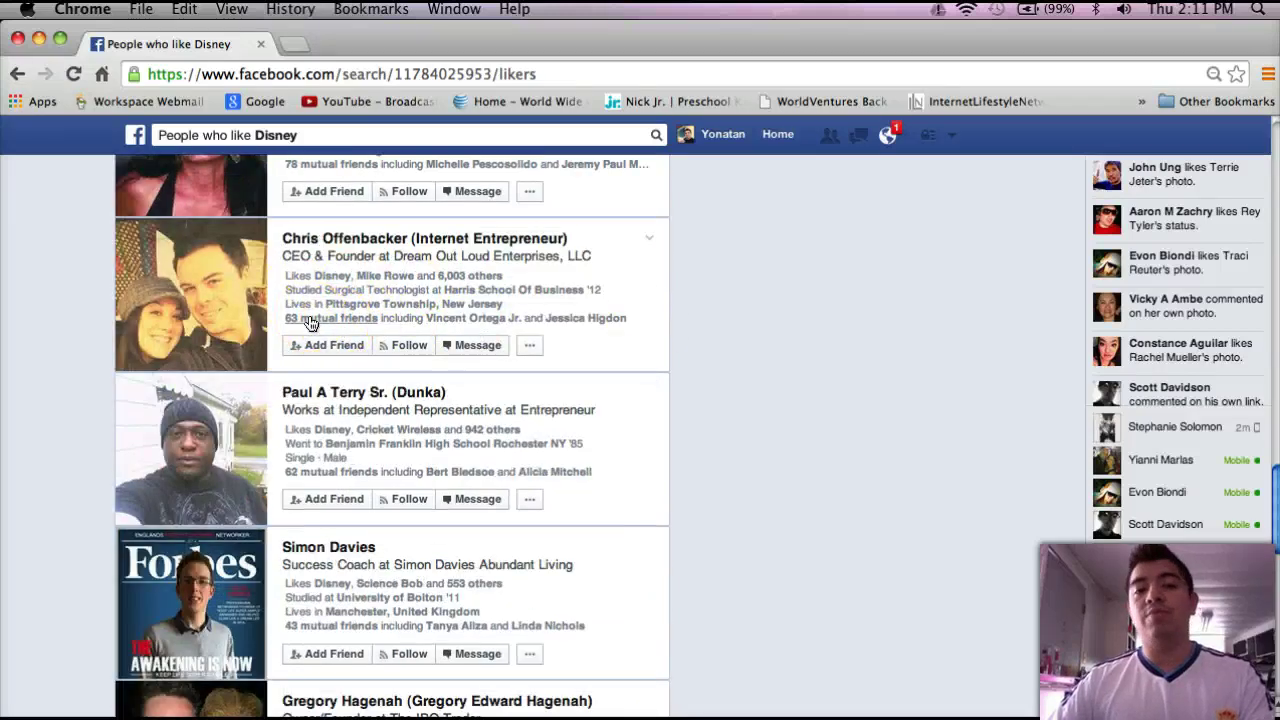
mouse_move(441, 317)
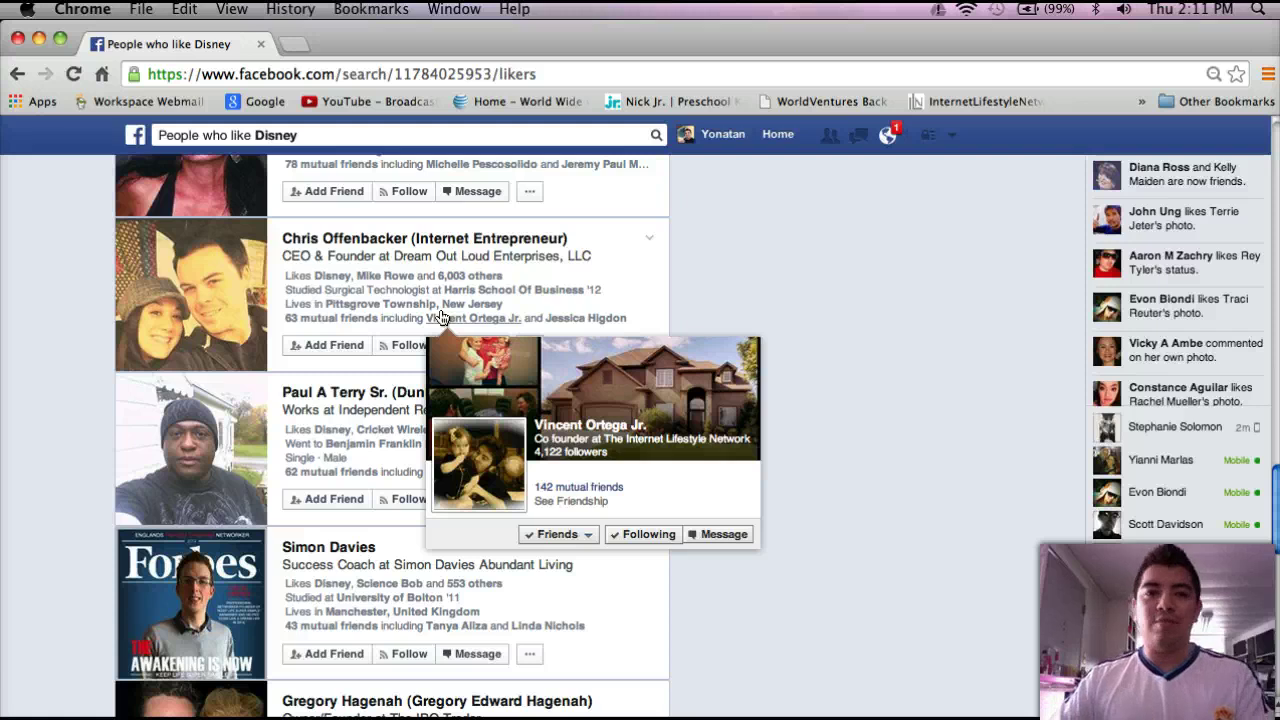
Browse further through the Disney results, examining non-friends' occupations, locations and mutual friends
scroll(678, 284, "down", 3)
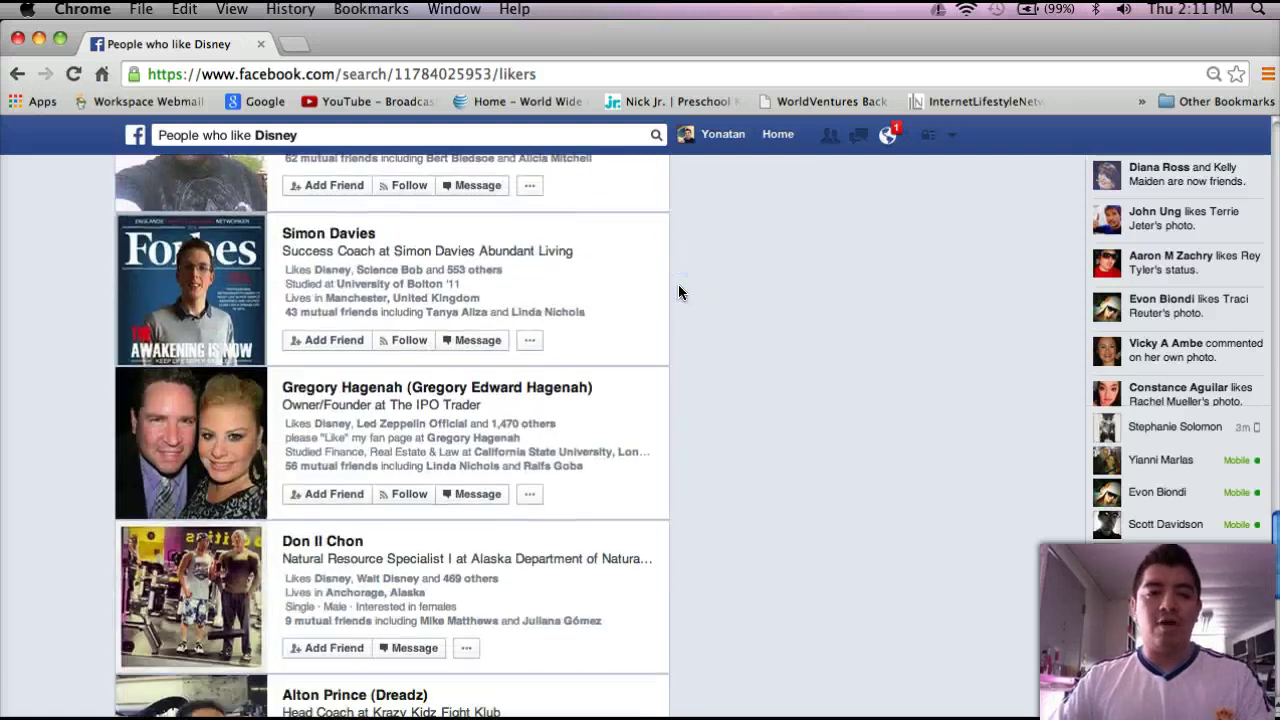
scroll(679, 292, "down", 5)
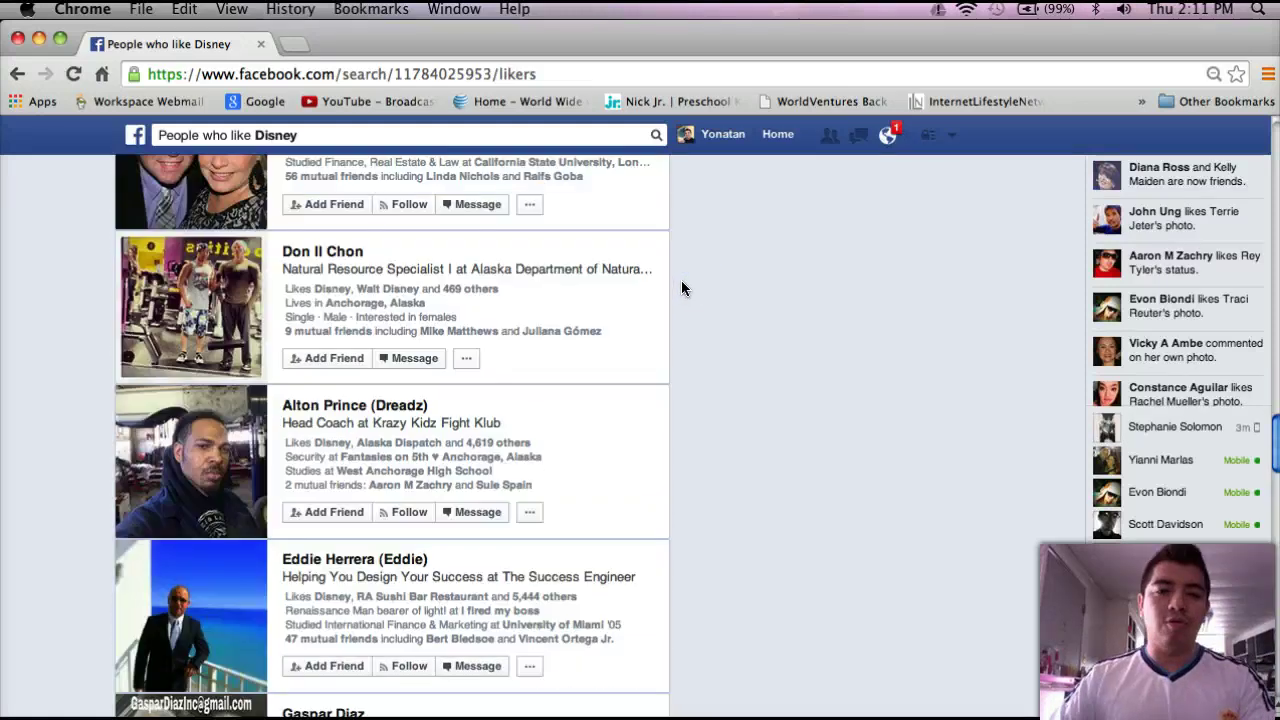
scroll(682, 288, "down", 4)
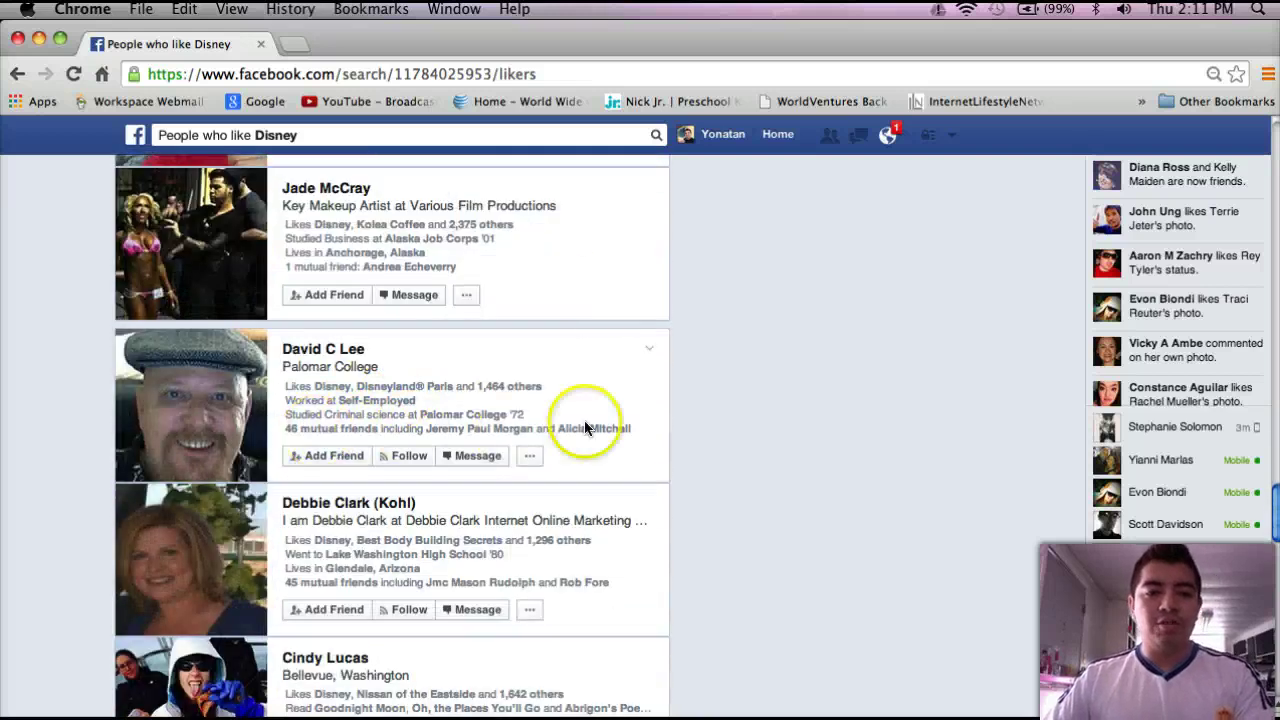
scroll(691, 385, "down", 1)
scroll(692, 377, "down", 8)
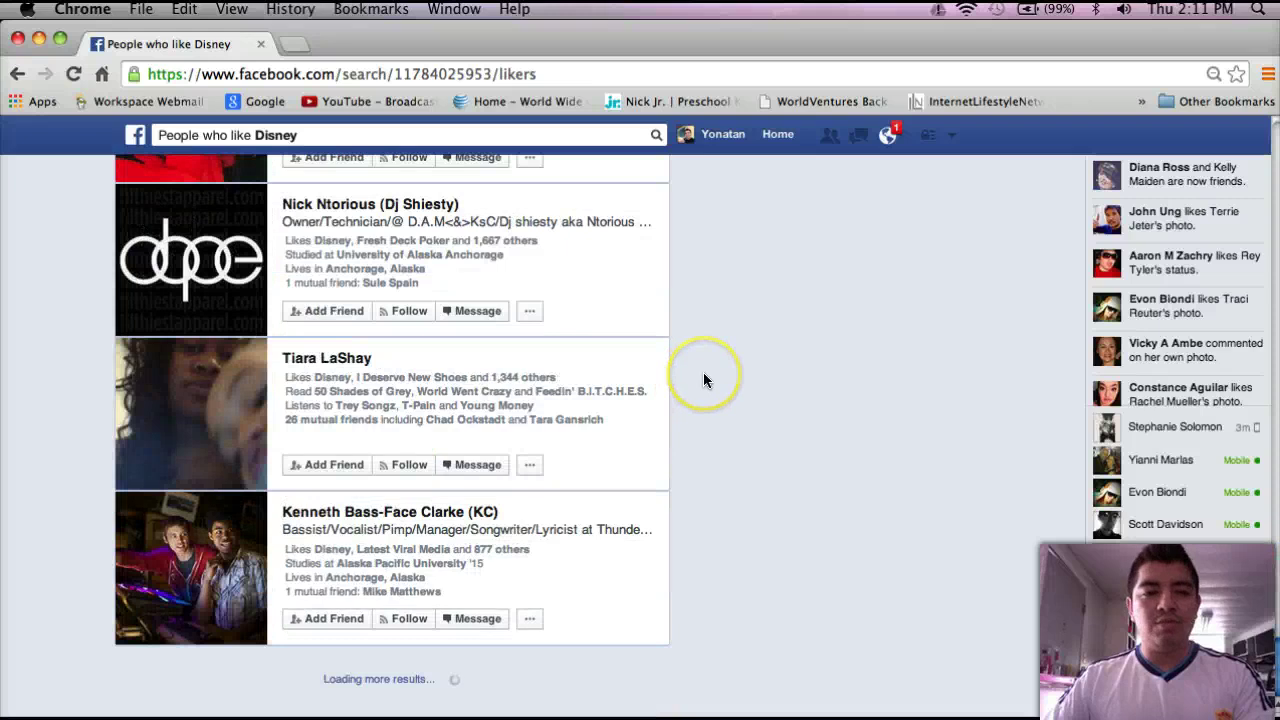
scroll(703, 372, "down", 1)
scroll(703, 373, "down", 10)
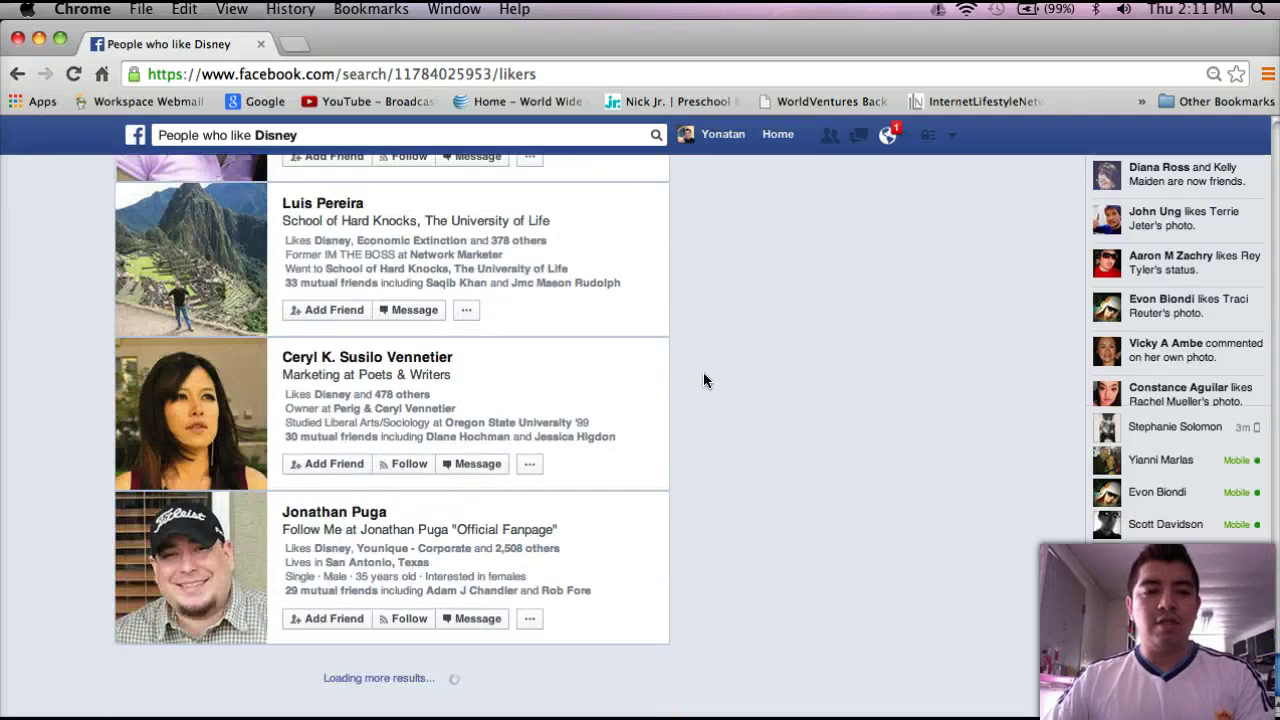
scroll(703, 372, "down", 8)
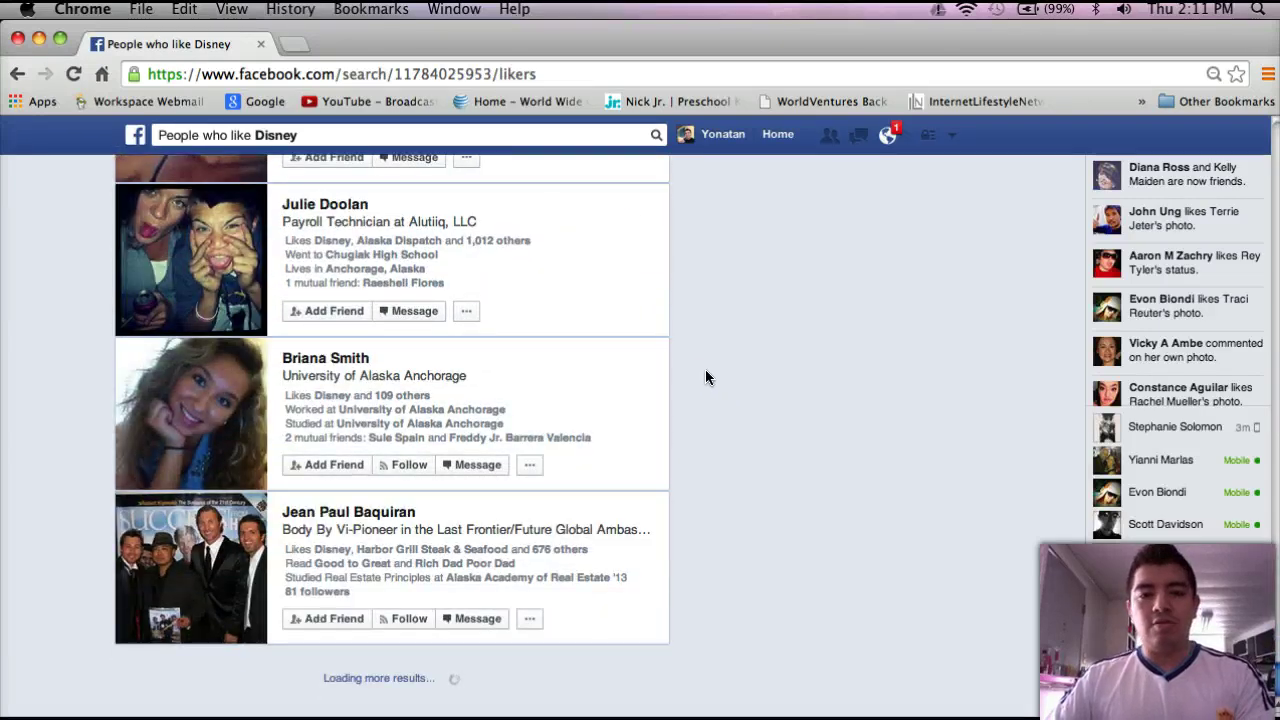
scroll(703, 375, "down", 3)
scroll(727, 421, "down", 1)
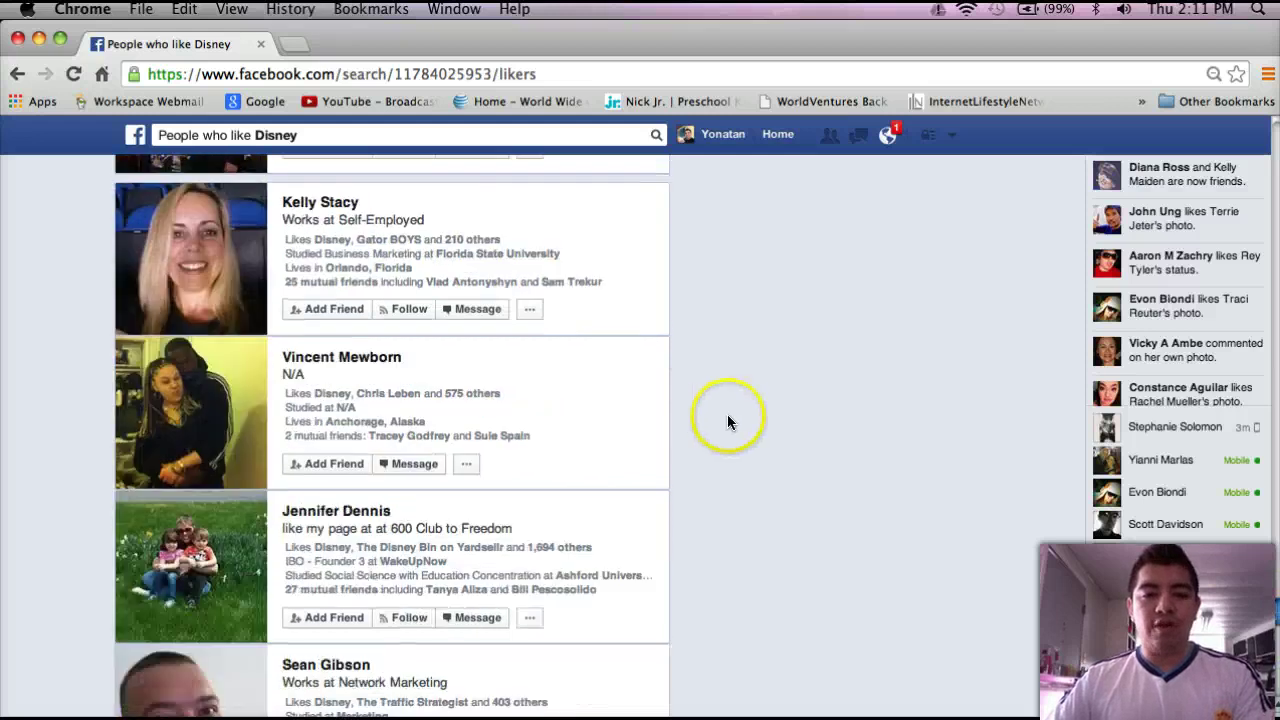
scroll(728, 412, "down", 10)
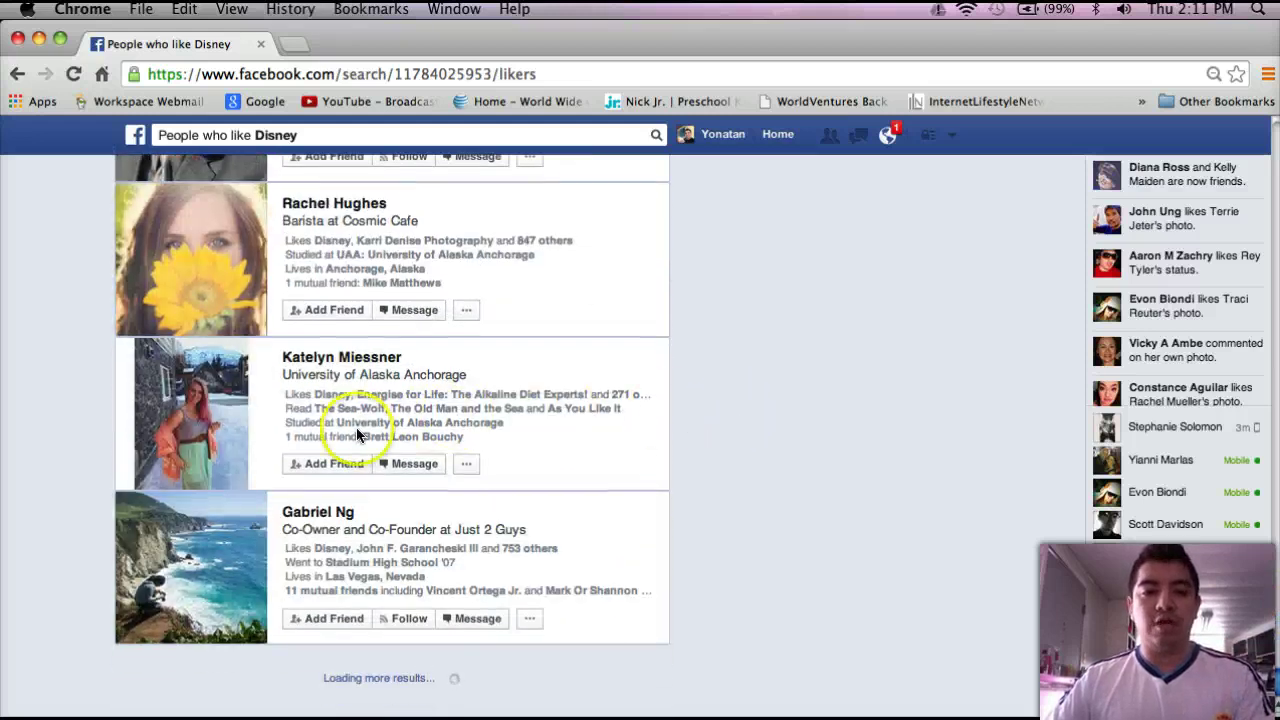
scroll(617, 432, "down", 5)
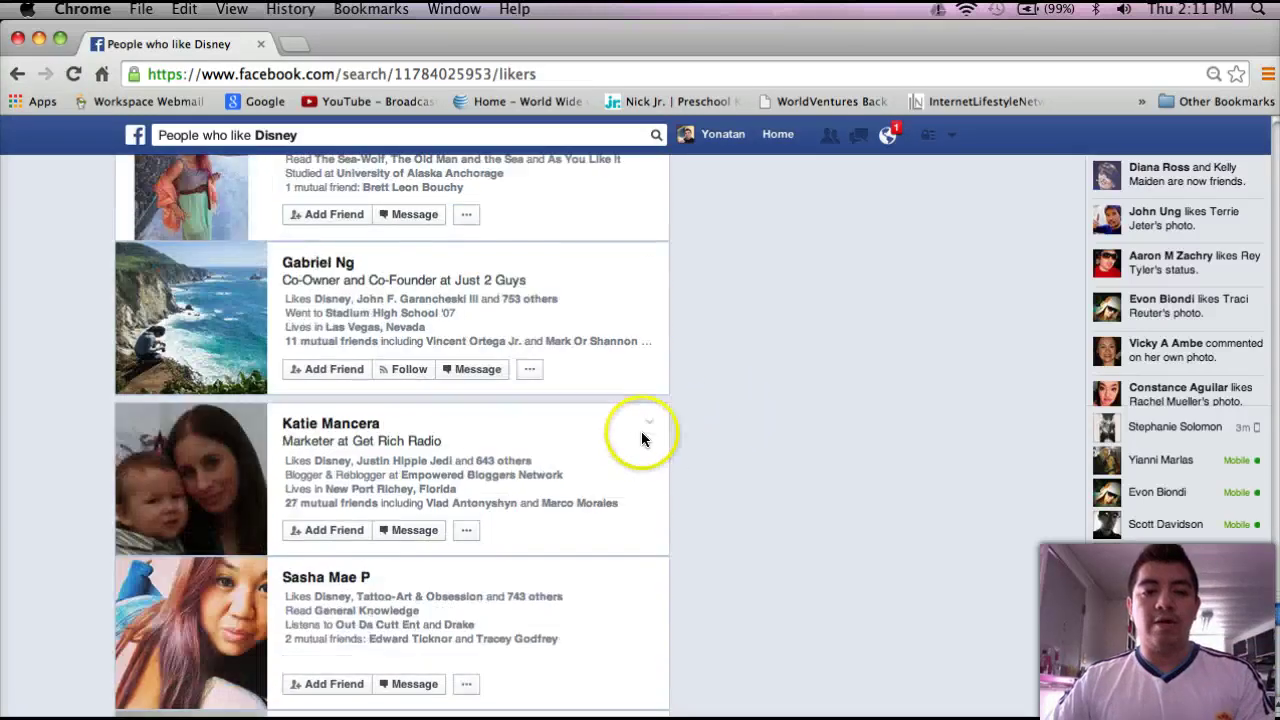
scroll(643, 436, "down", 1)
scroll(720, 449, "down", 5)
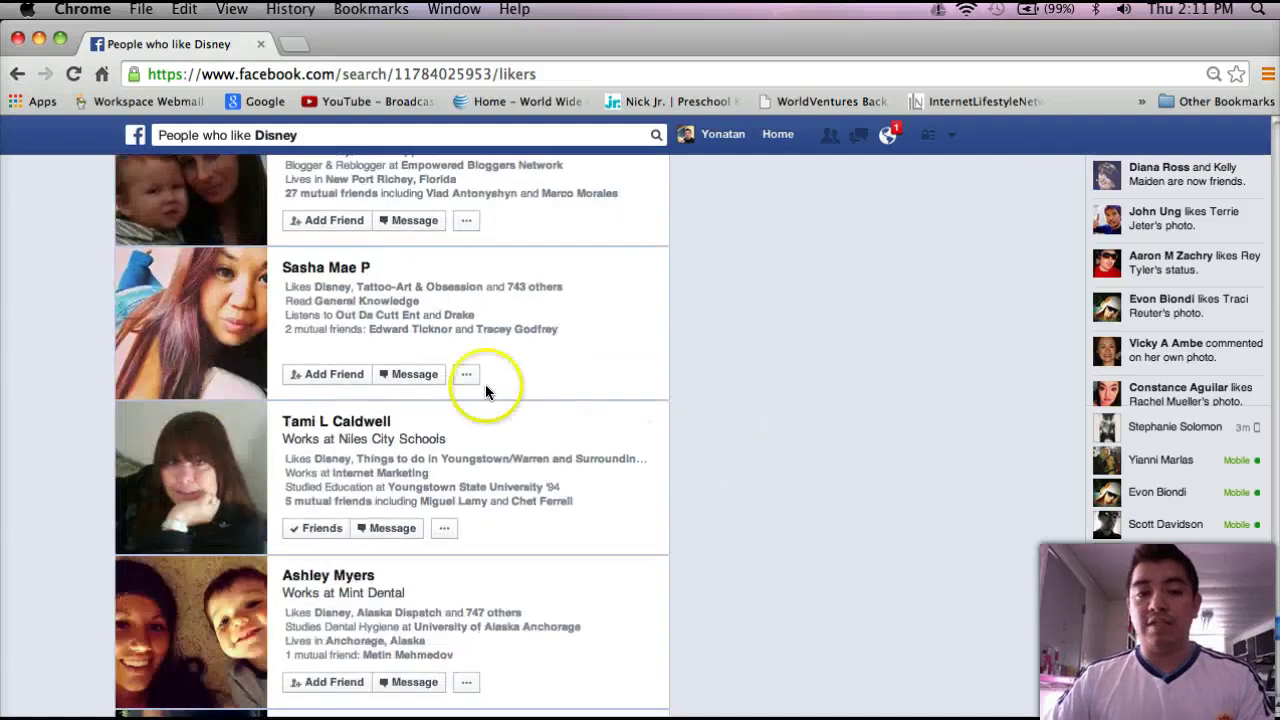
scroll(640, 440, "down", 6)
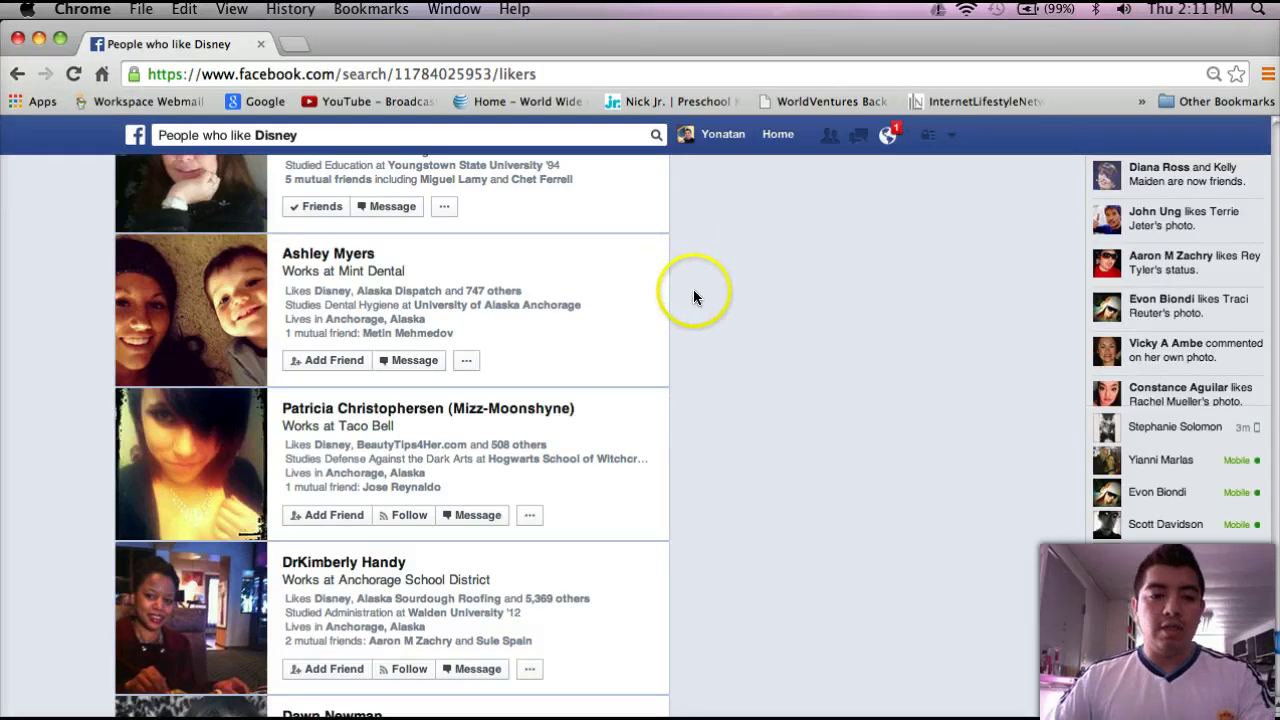
scroll(694, 296, "down", 9)
scroll(693, 290, "down", 15)
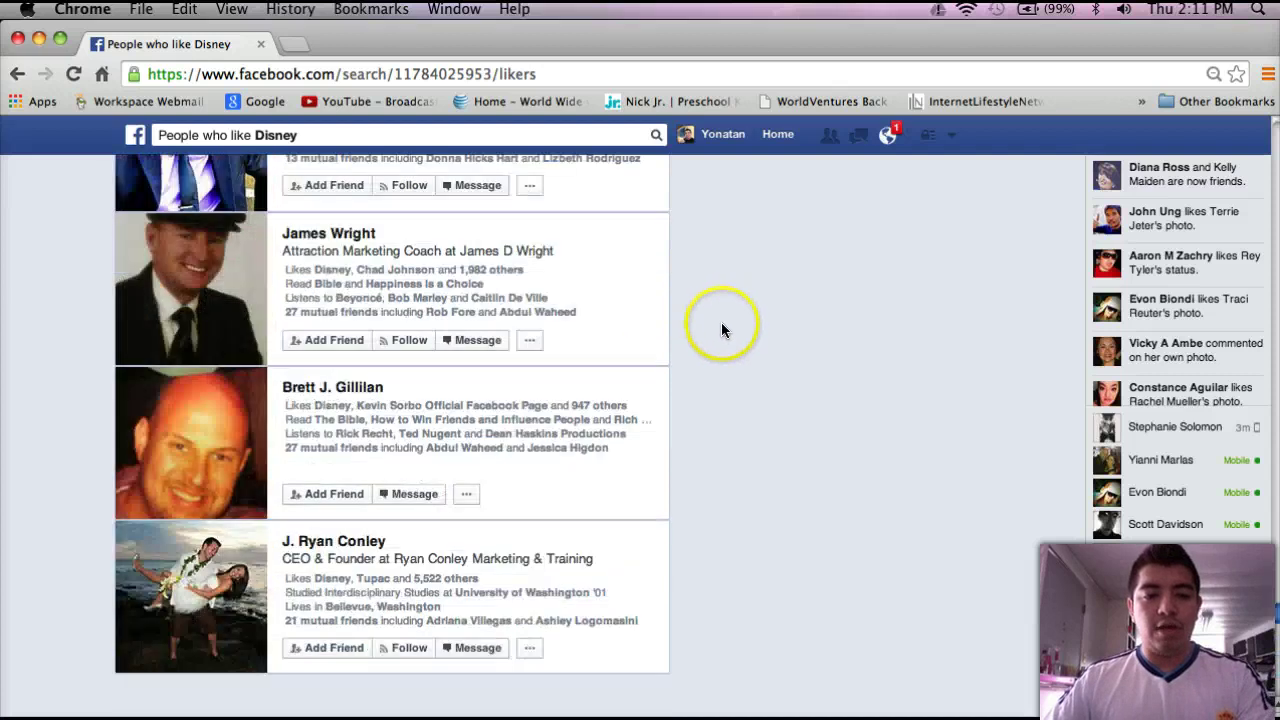
Search for people who like Cabo San Lucas, Baja California Sur, using the suggestion for the city
scroll(721, 325, "down", 19)
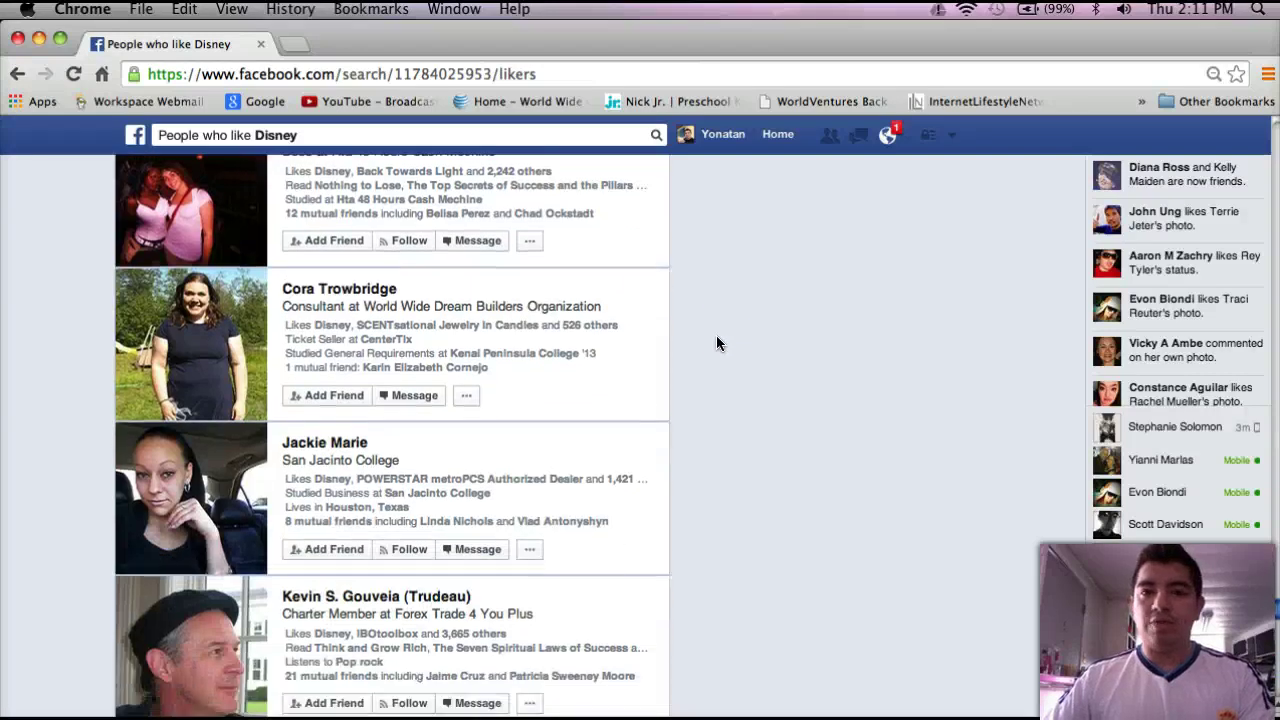
scroll(716, 335, "up", 20)
left_click(334, 130)
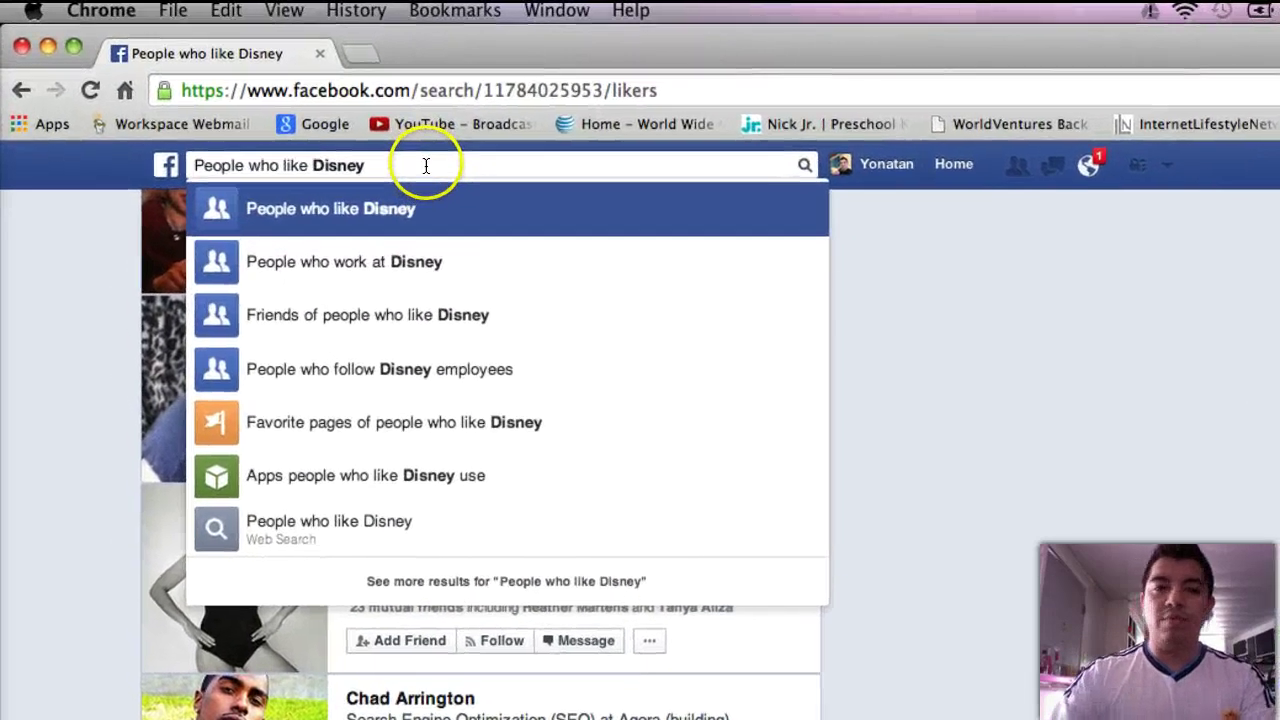
key("BackSpace")
key("BackSpace")
key("BackSpace")
key("BackSpace")
key("BackSpace")
key("BackSpace")
key("BackSpace")
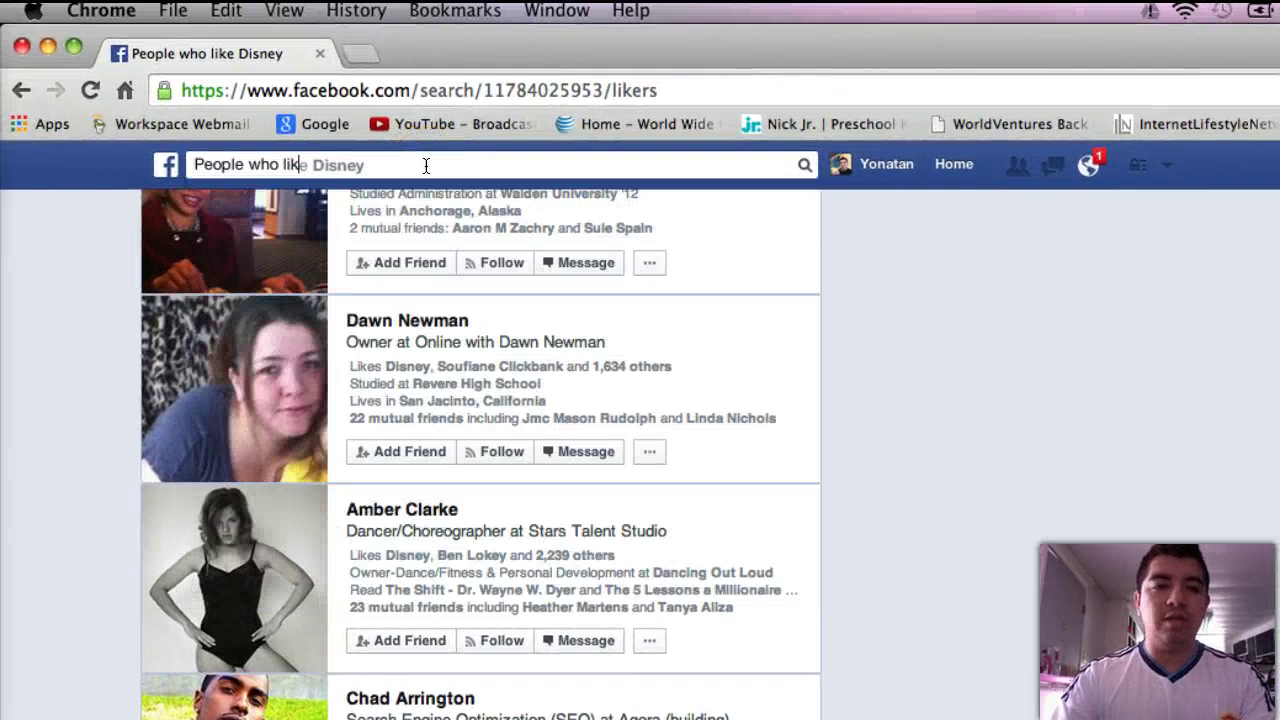
type("e ca")
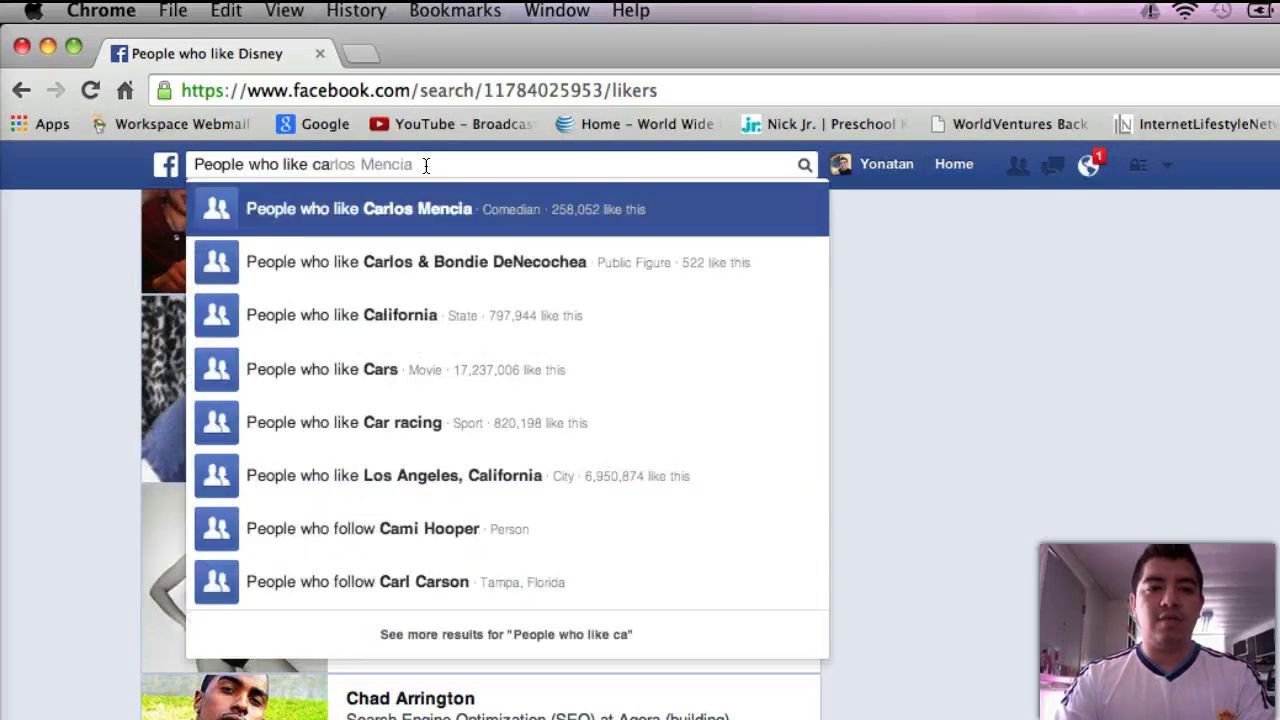
type("bo")
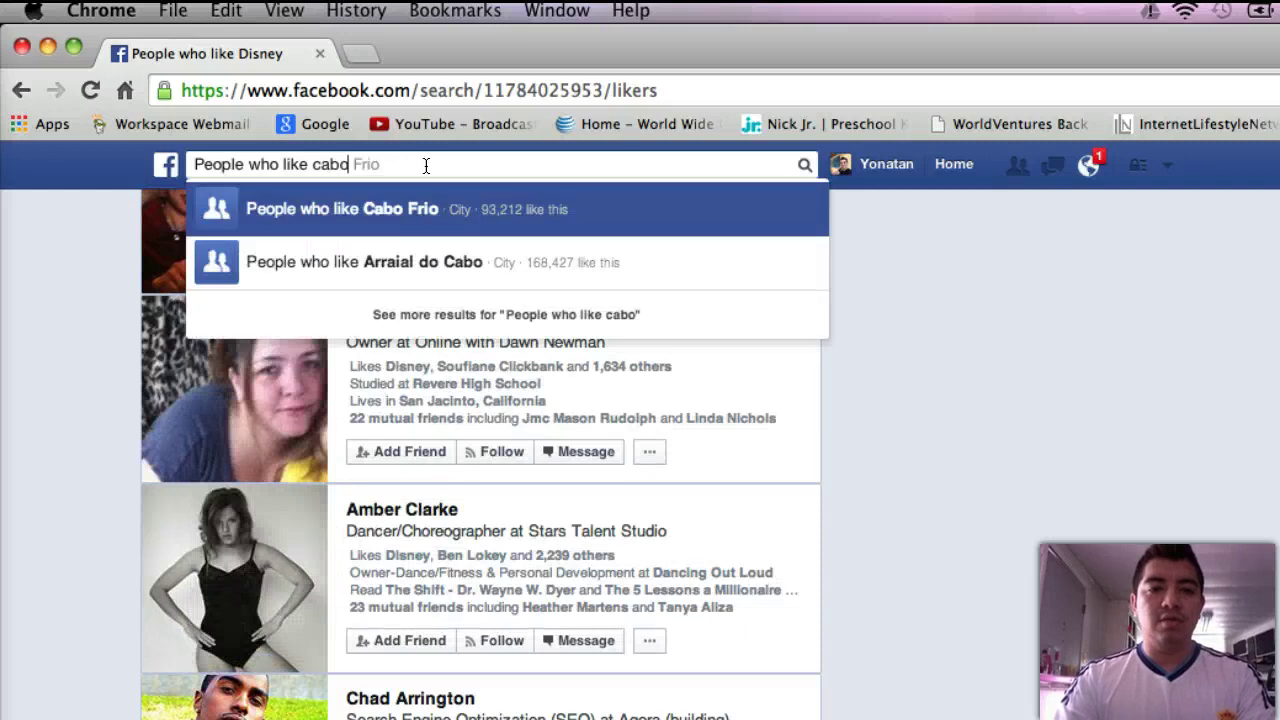
type(" san")
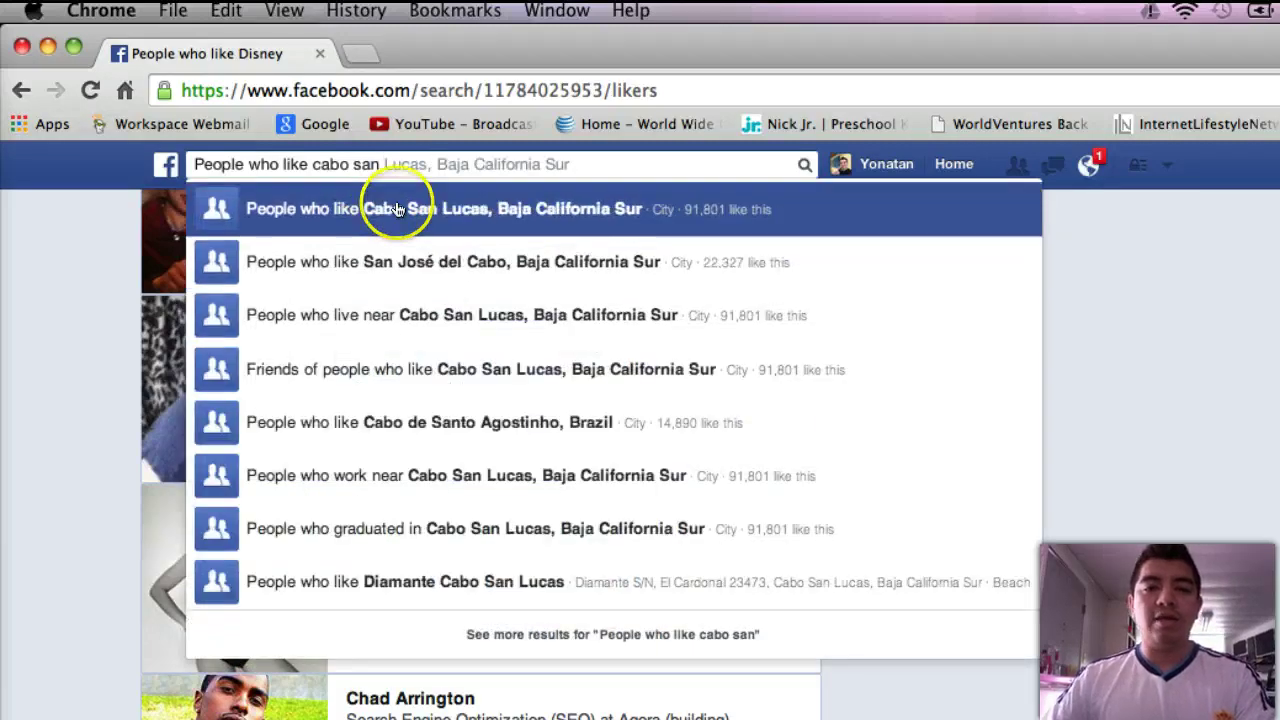
left_click(555, 208)
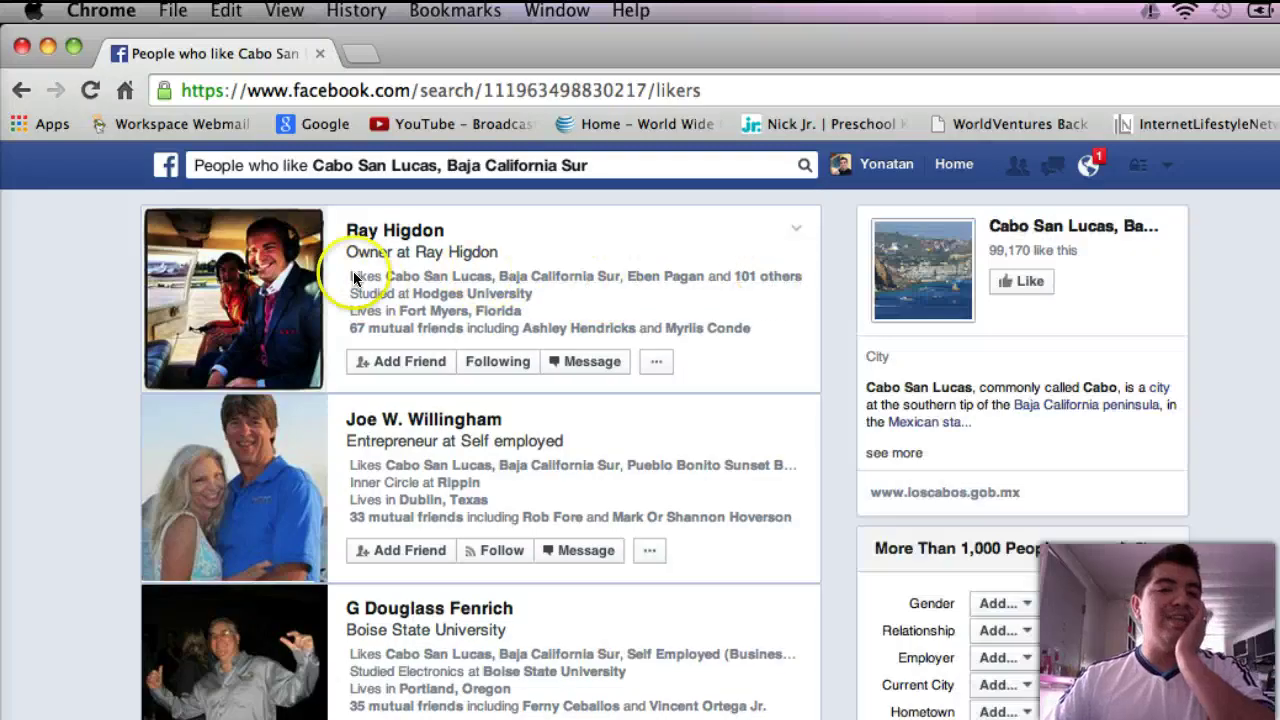
Skim the people who like Cabo San Lucas and search for people who like Coffee, using the food suggestion
scroll(739, 289, "down", 1)
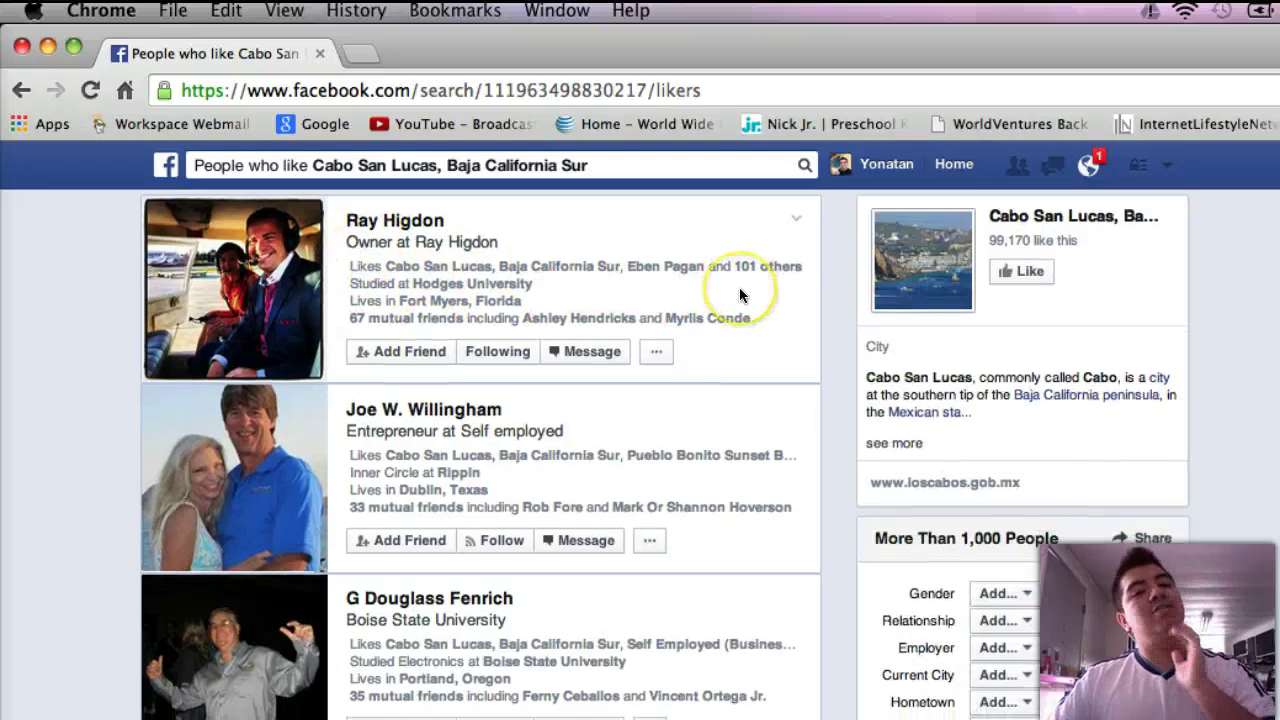
scroll(739, 287, "down", 8)
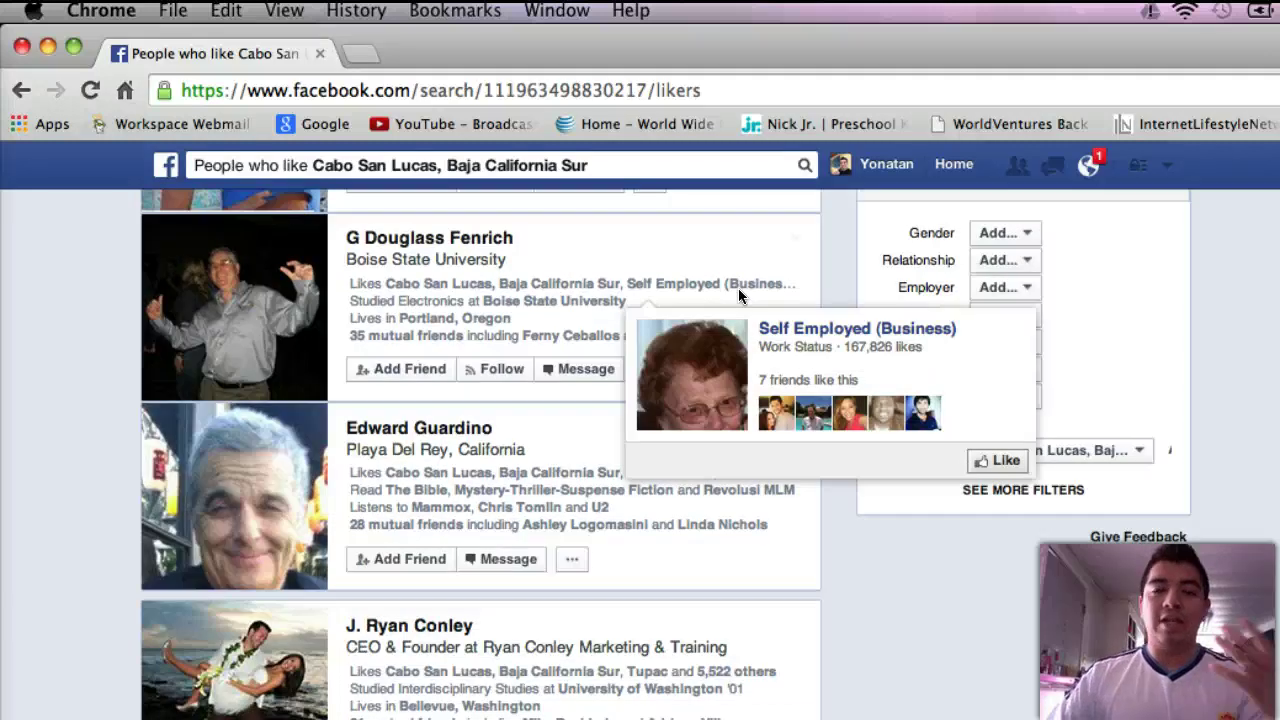
scroll(748, 300, "down", 9)
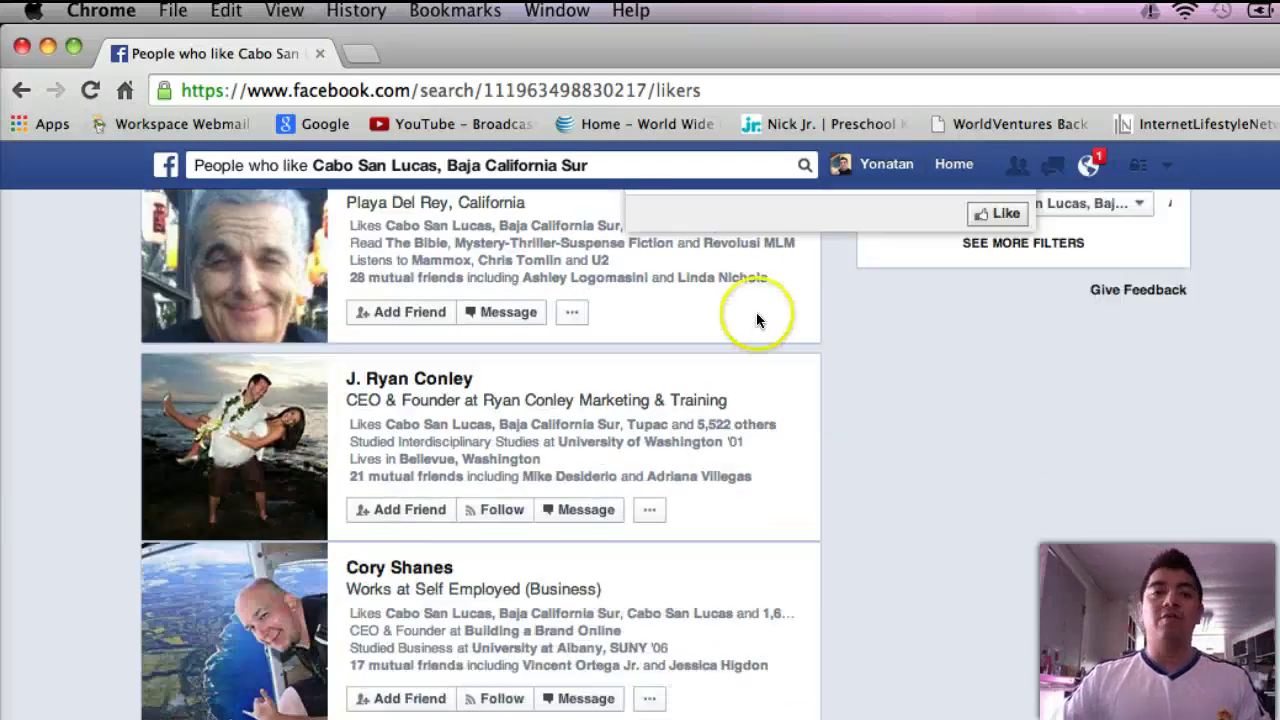
scroll(756, 312, "up", 12)
left_click(628, 170)
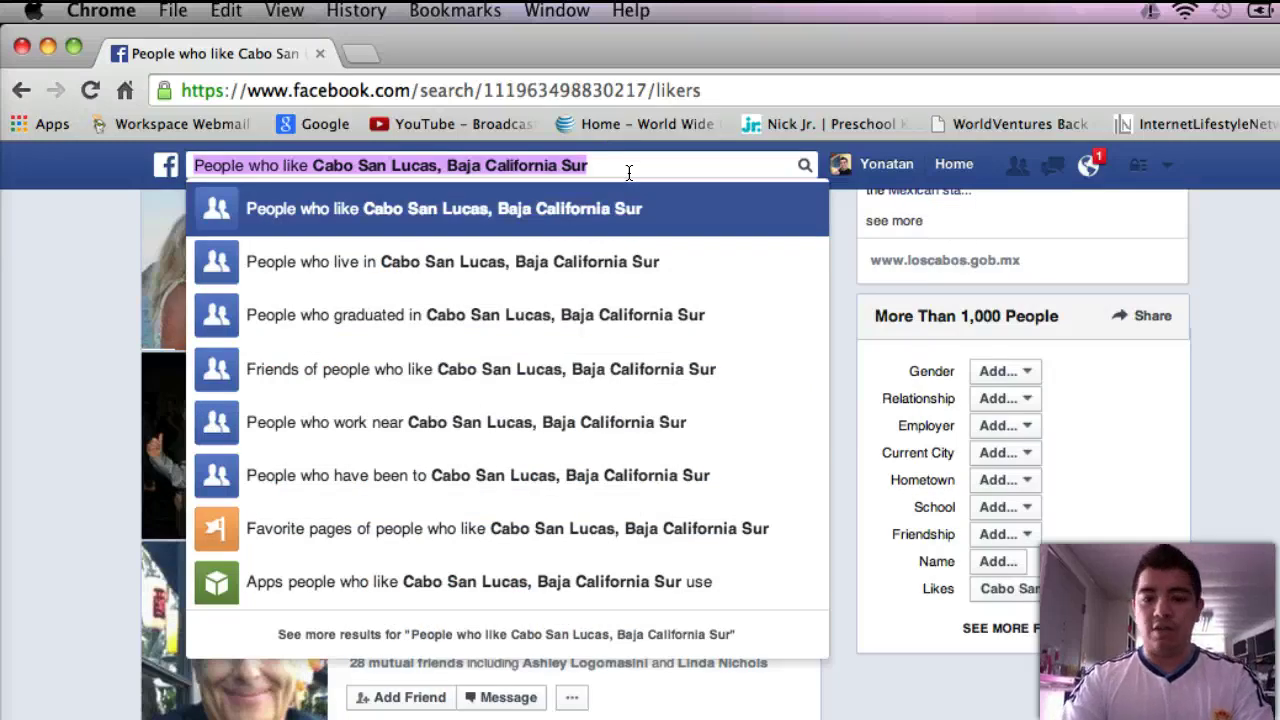
type("people who like co")
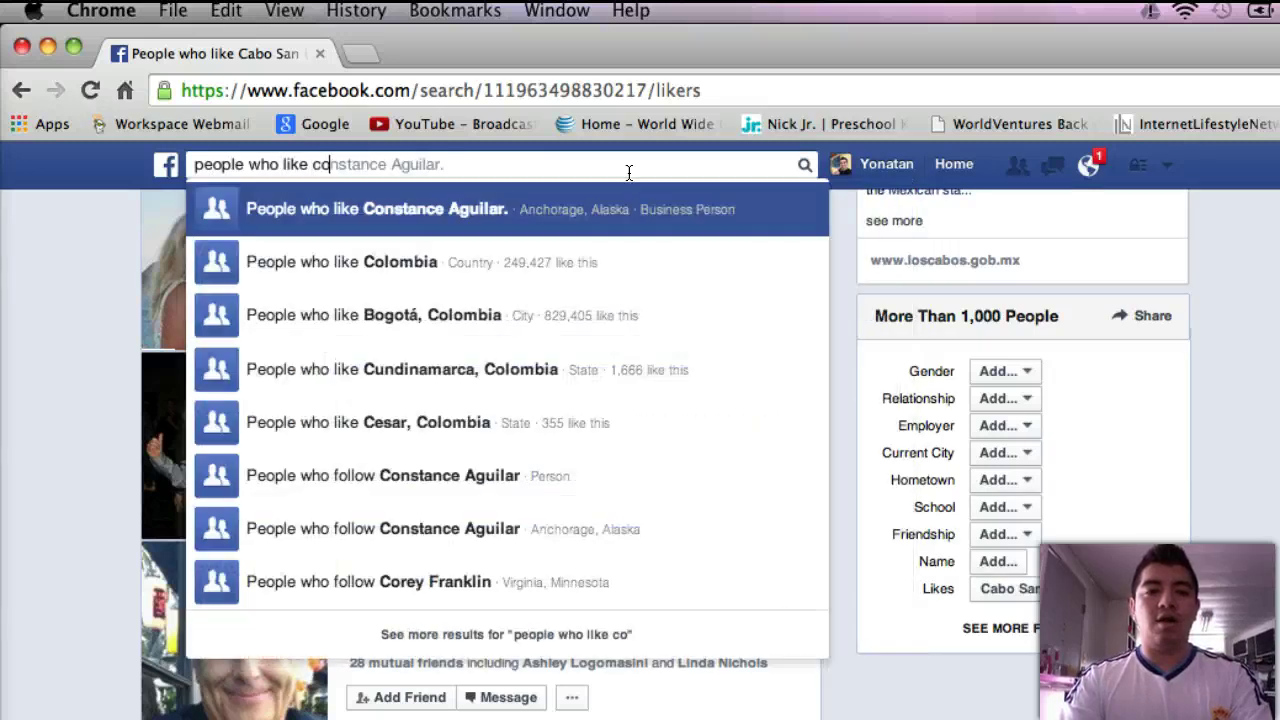
type("ffee")
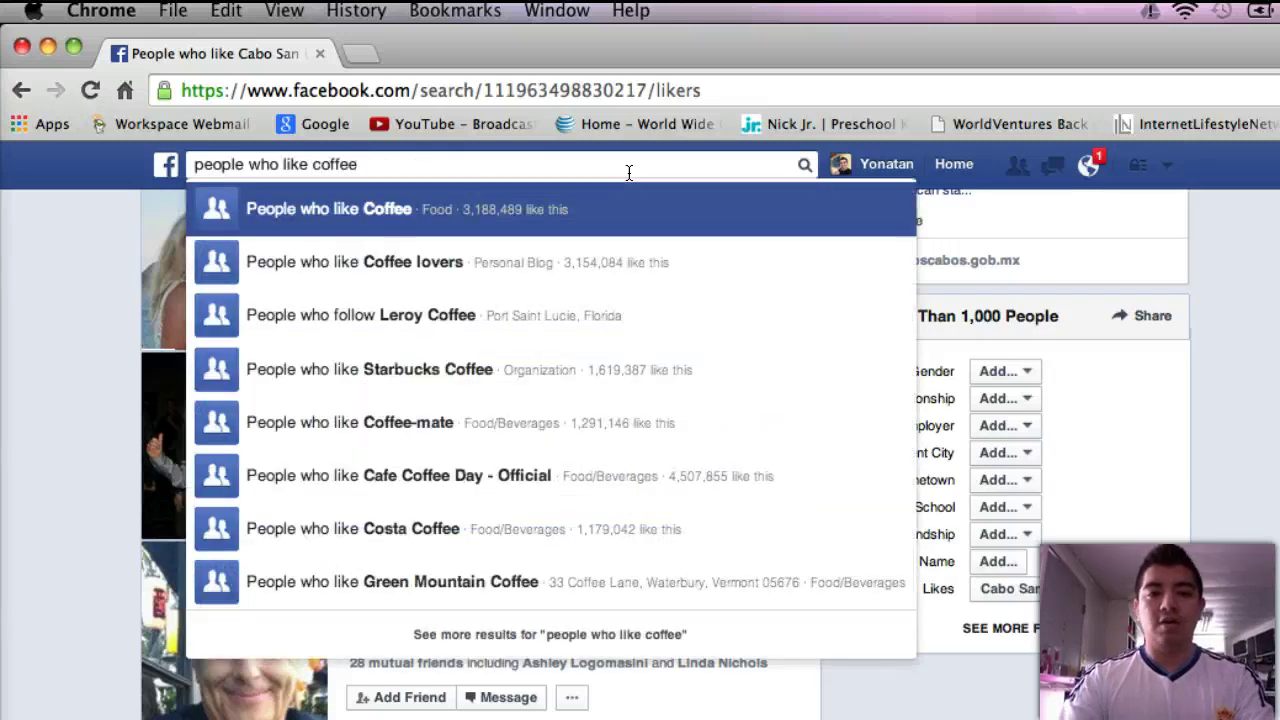
left_click(441, 209)
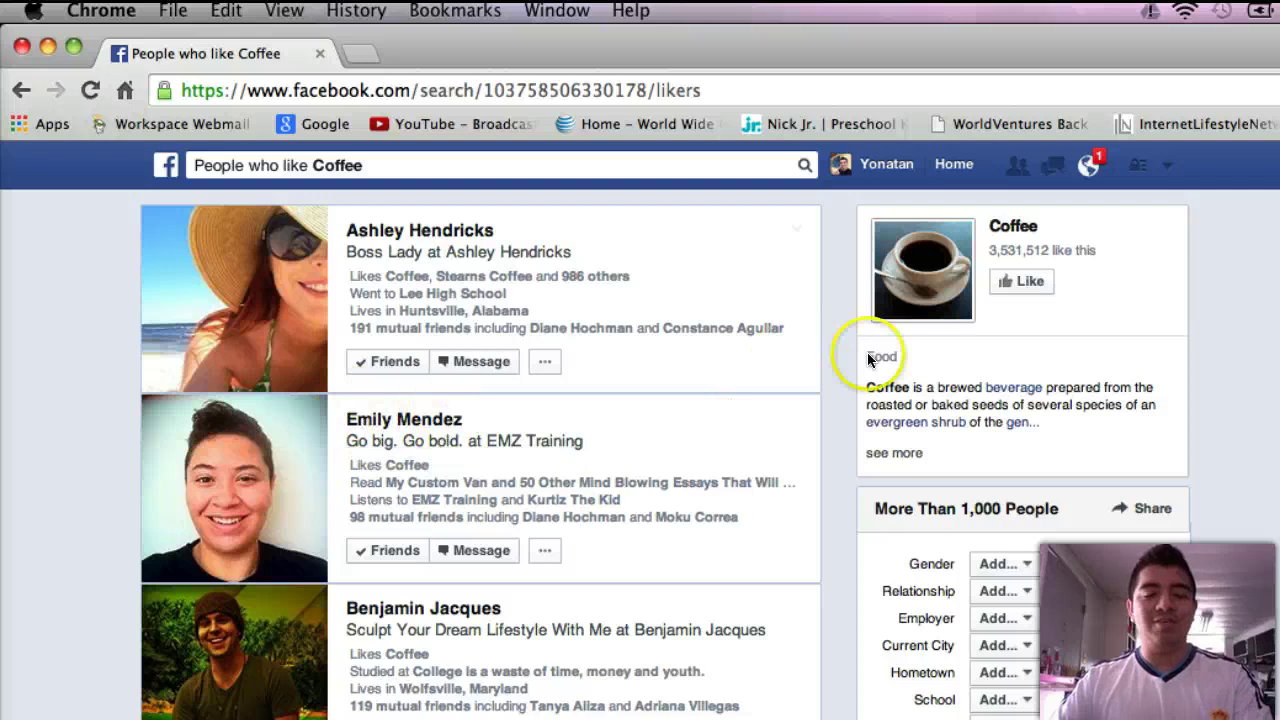
Skim the people who like Coffee and narrow the search to those that live in Anchorage, Alaska
scroll(870, 345, "down", 3)
scroll(860, 335, "down", 7)
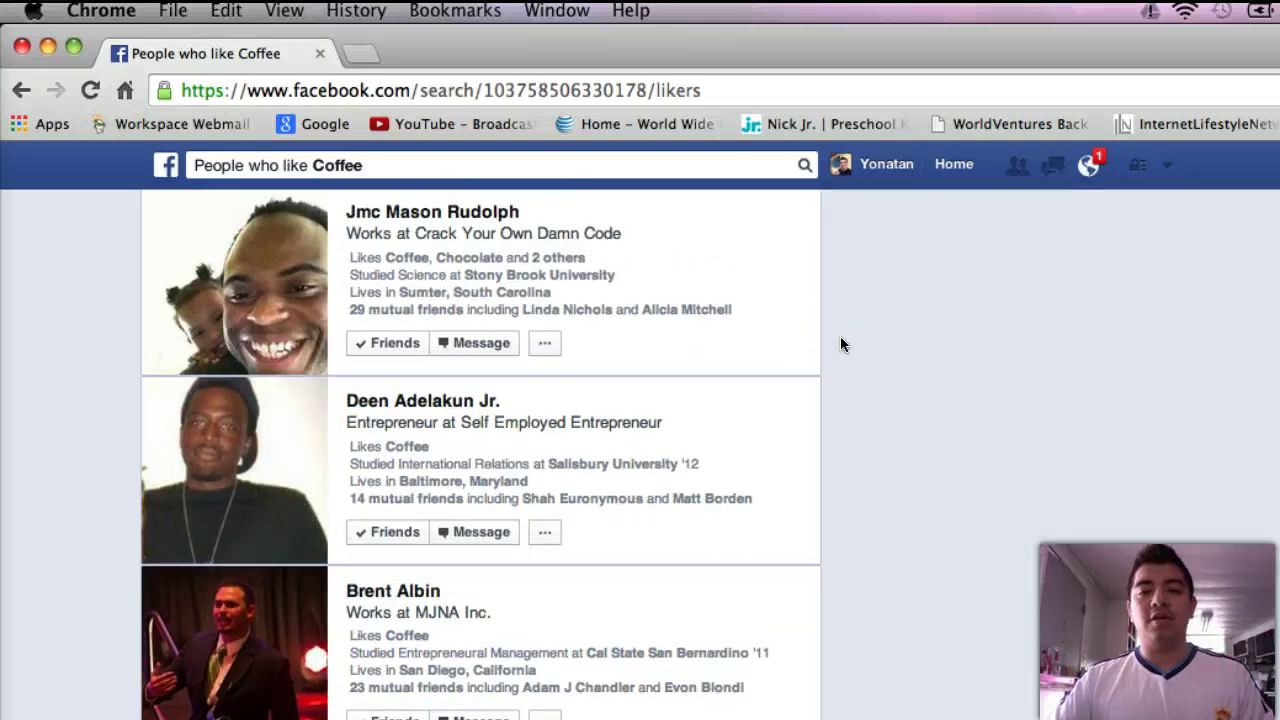
scroll(840, 345, "down", 4)
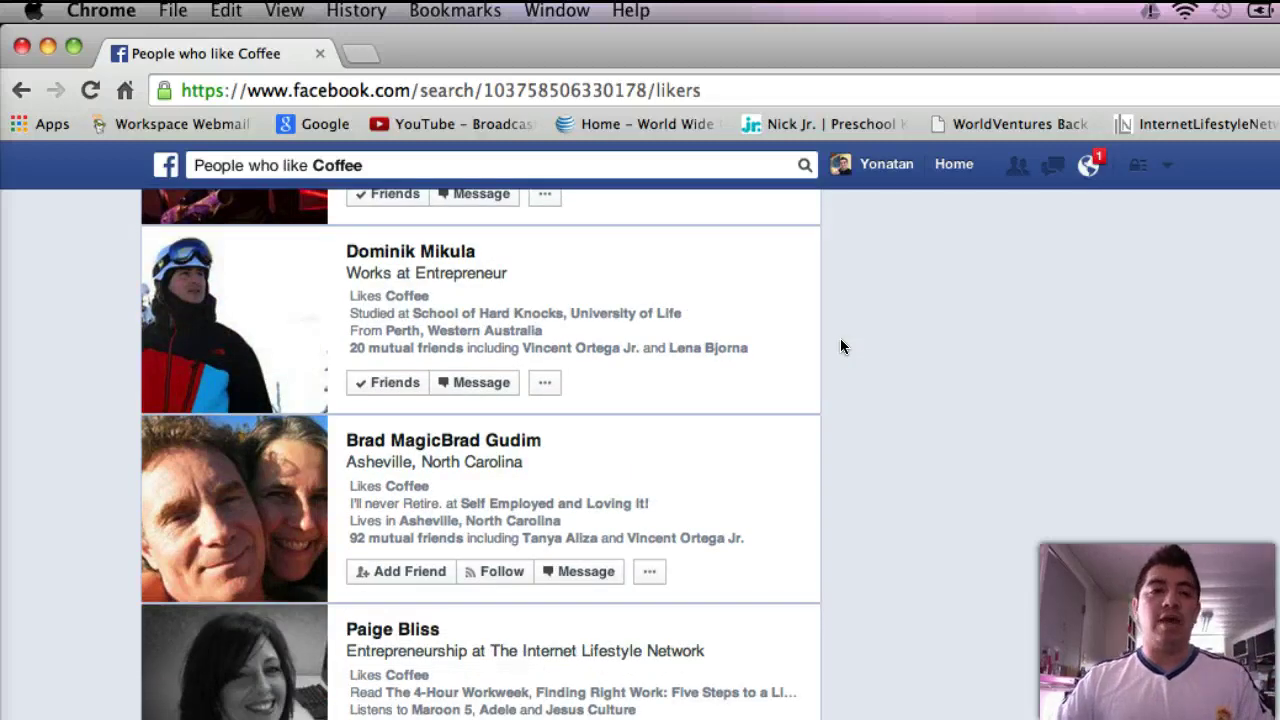
scroll(840, 346, "up", 4)
left_click(416, 160)
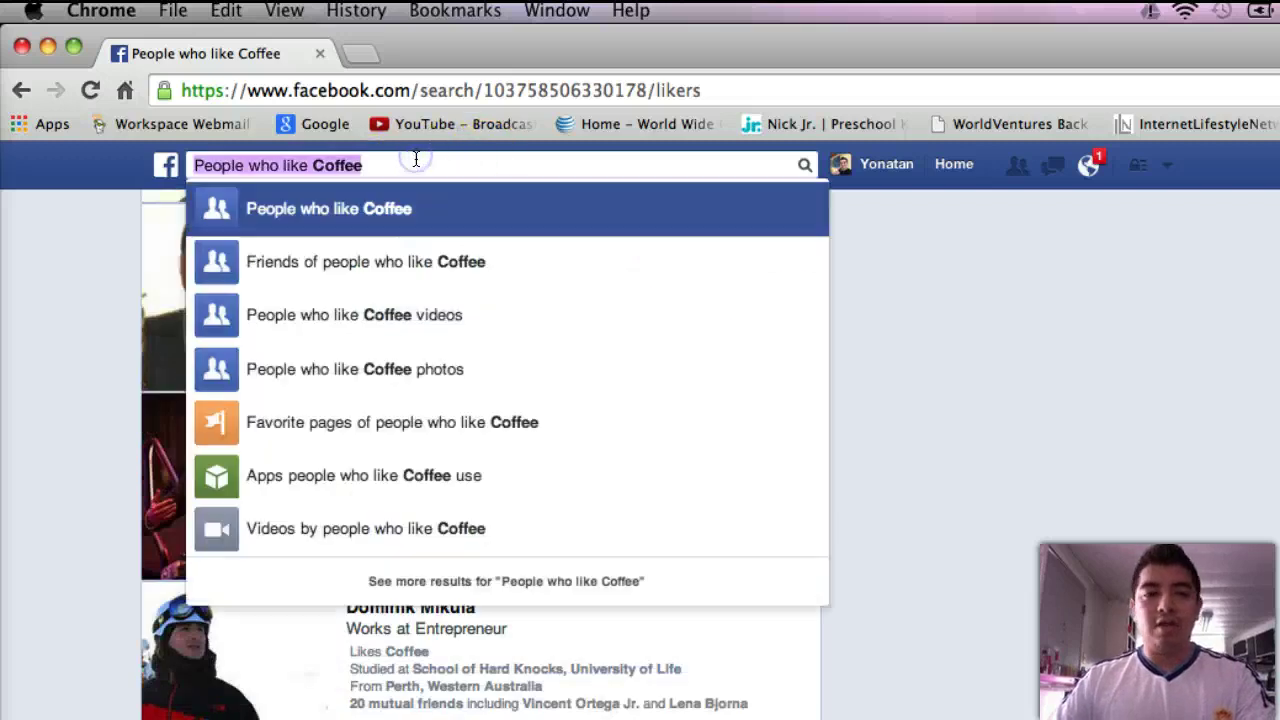
left_click(400, 165)
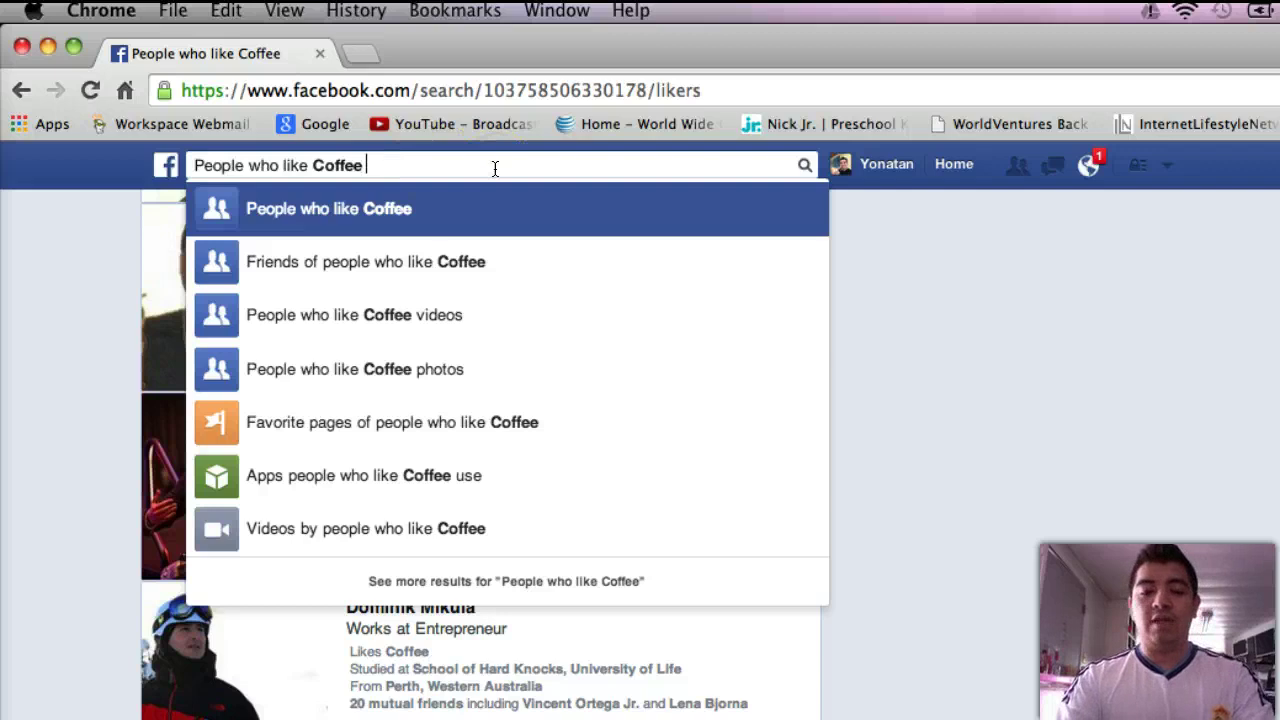
type("that ")
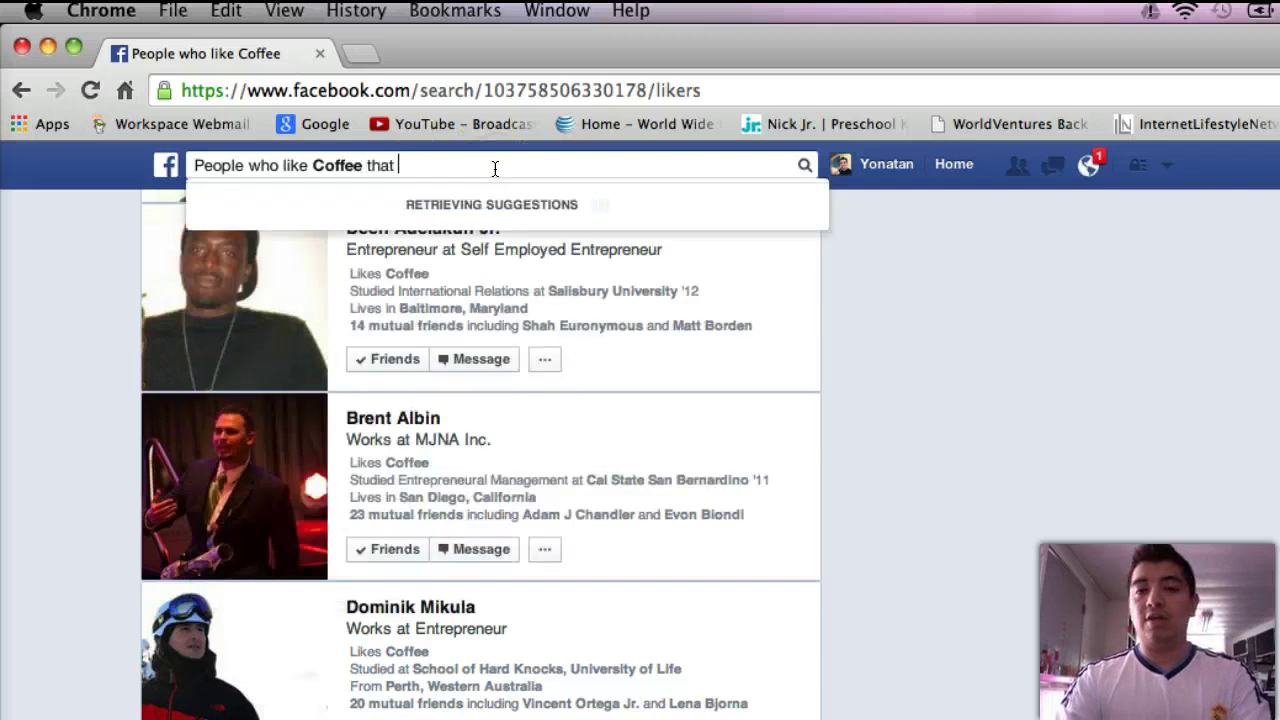
type("live in")
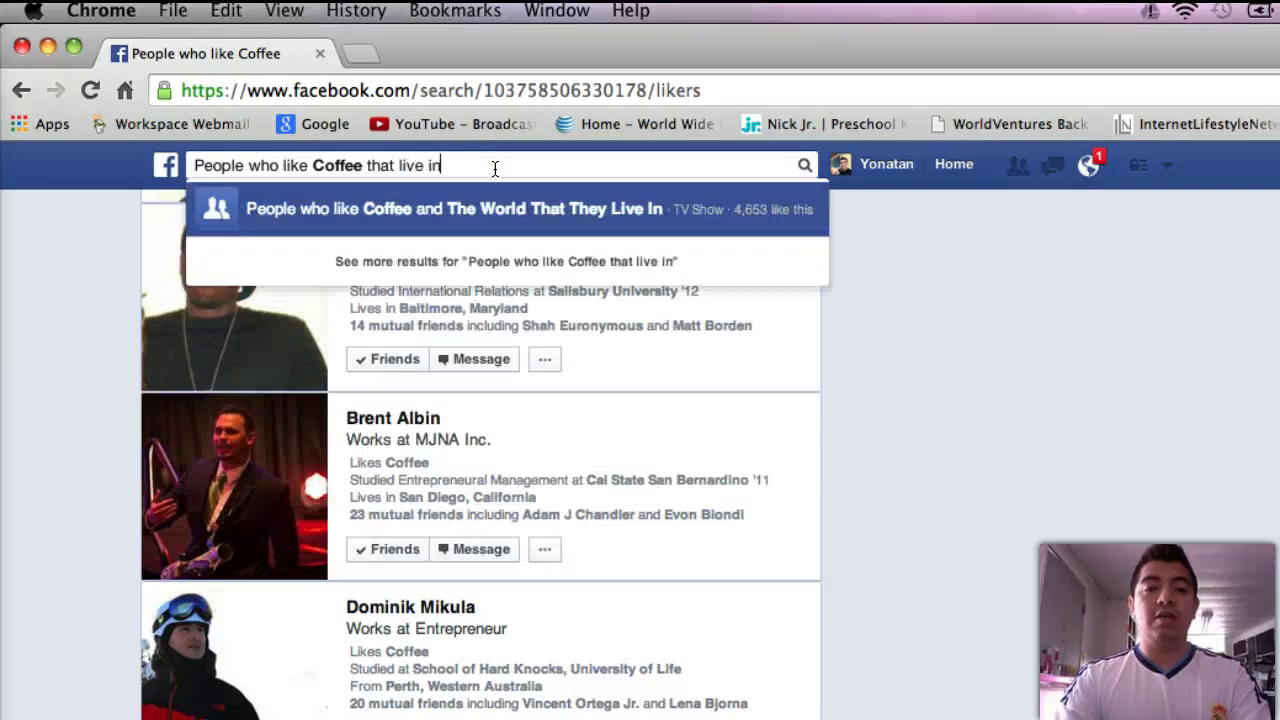
type(" ancho")
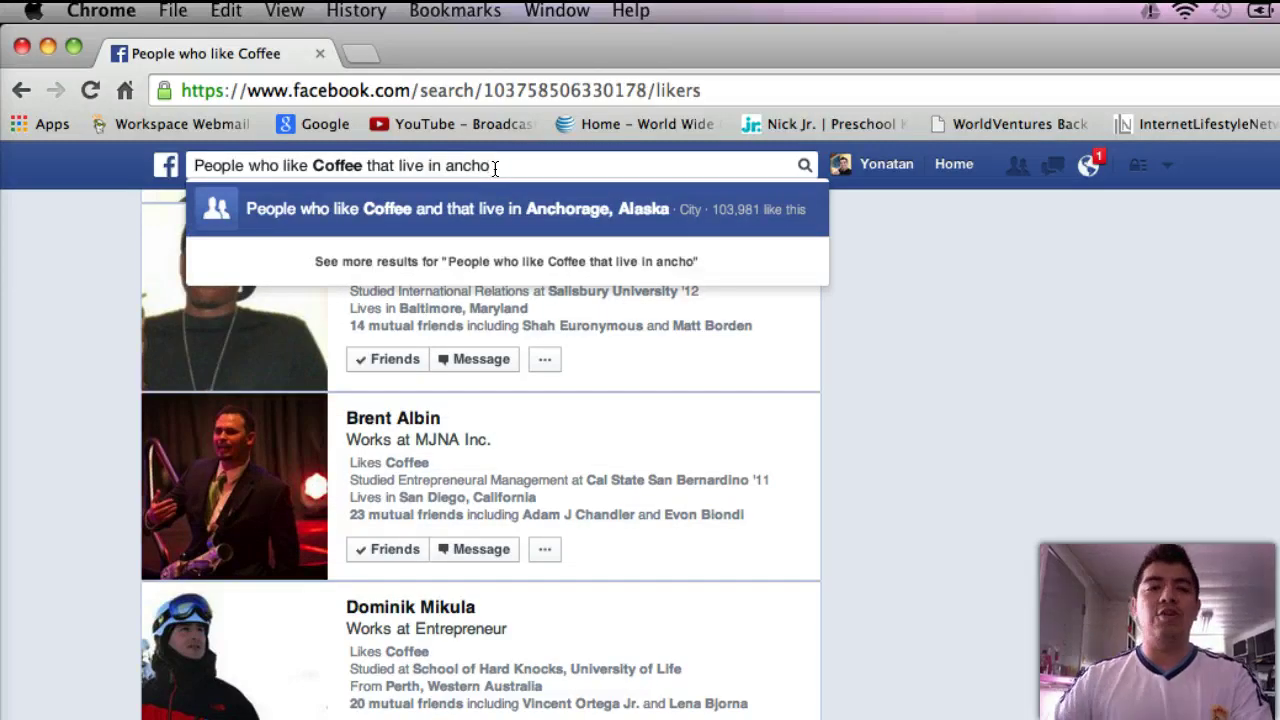
left_click(630, 209)
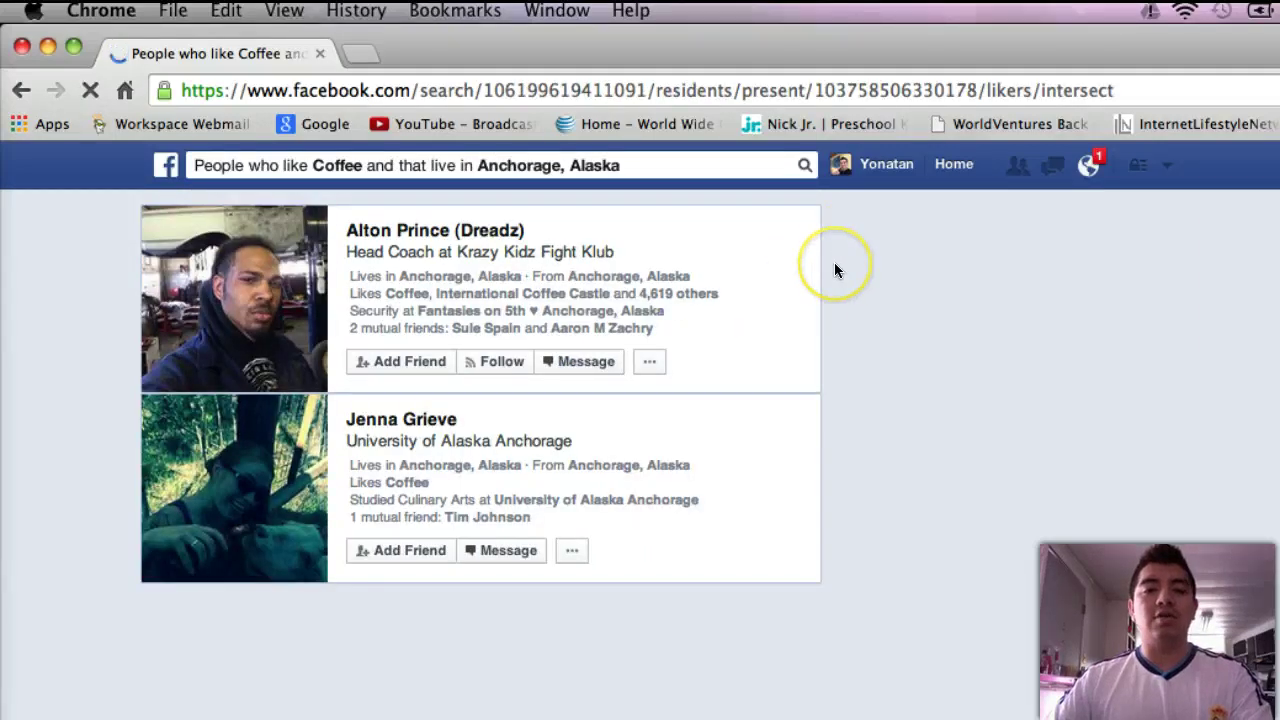
Examine the coffee fans living in Anchorage, checking their backgrounds, interests and mutual friends, and preview a mutual friend's card on the first result
scroll(834, 264, "down", 5)
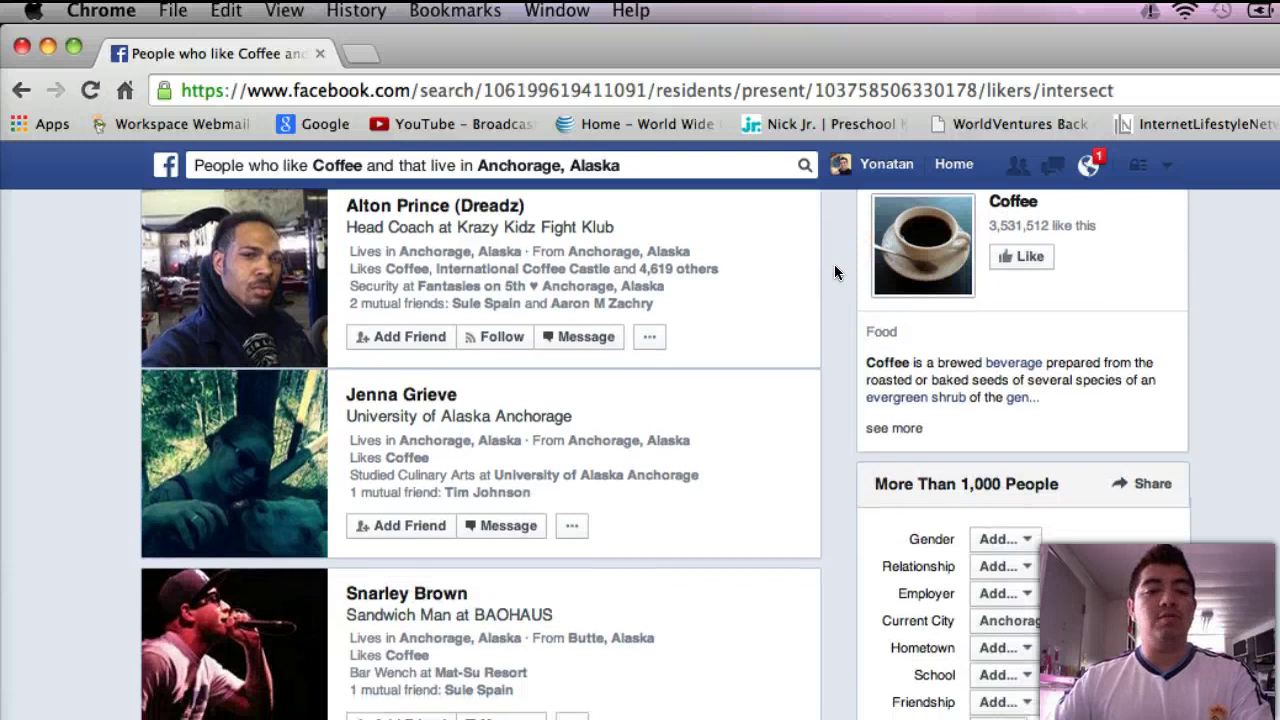
scroll(834, 264, "down", 12)
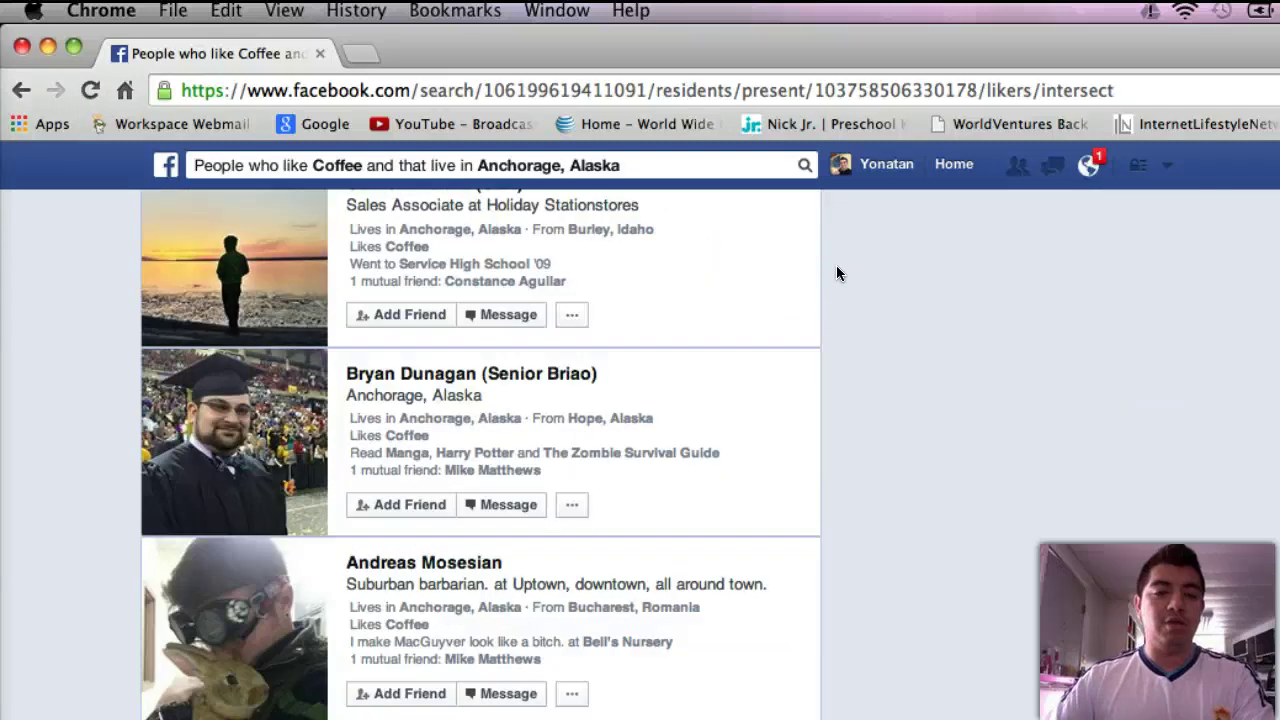
scroll(843, 290, "down", 3)
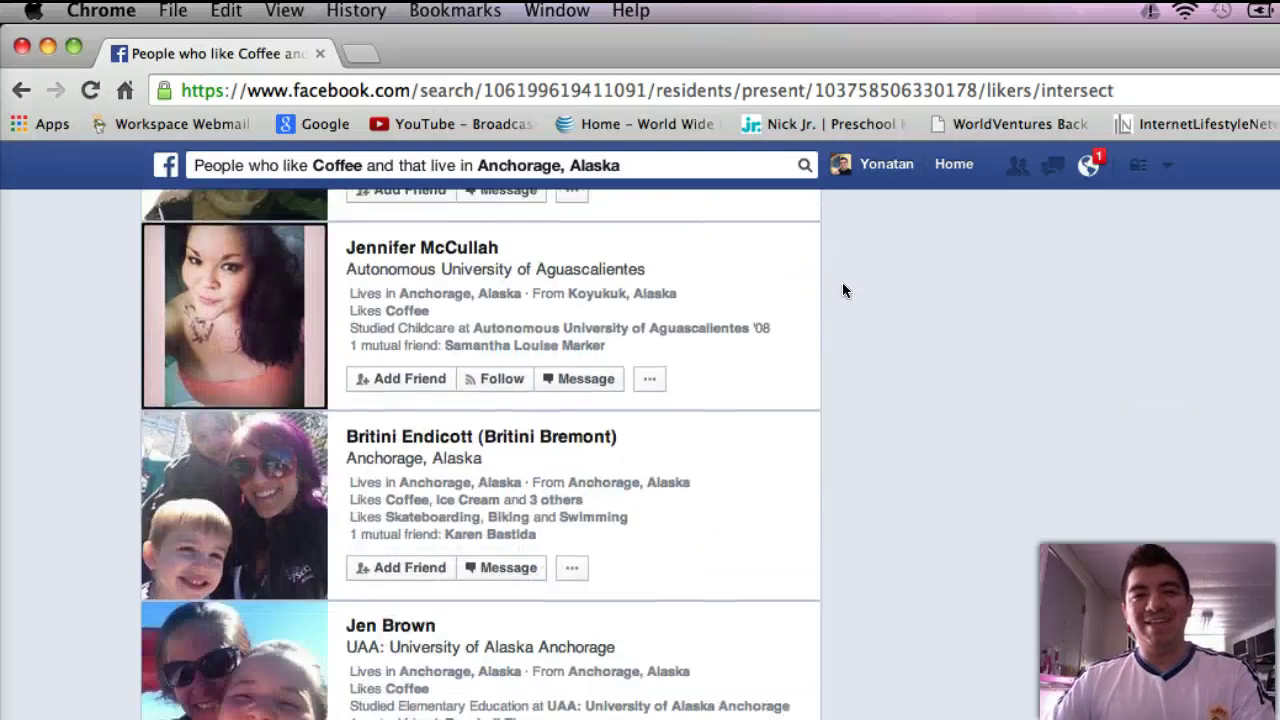
scroll(842, 290, "down", 1)
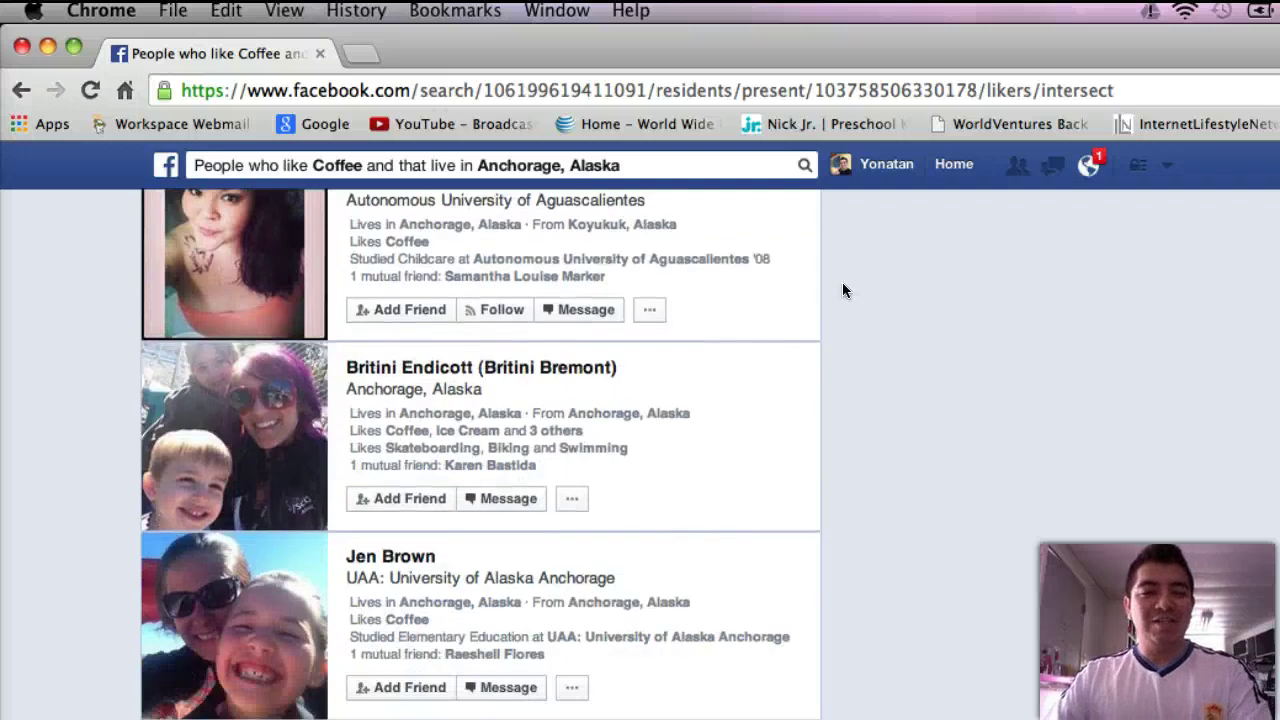
scroll(842, 290, "down", 2)
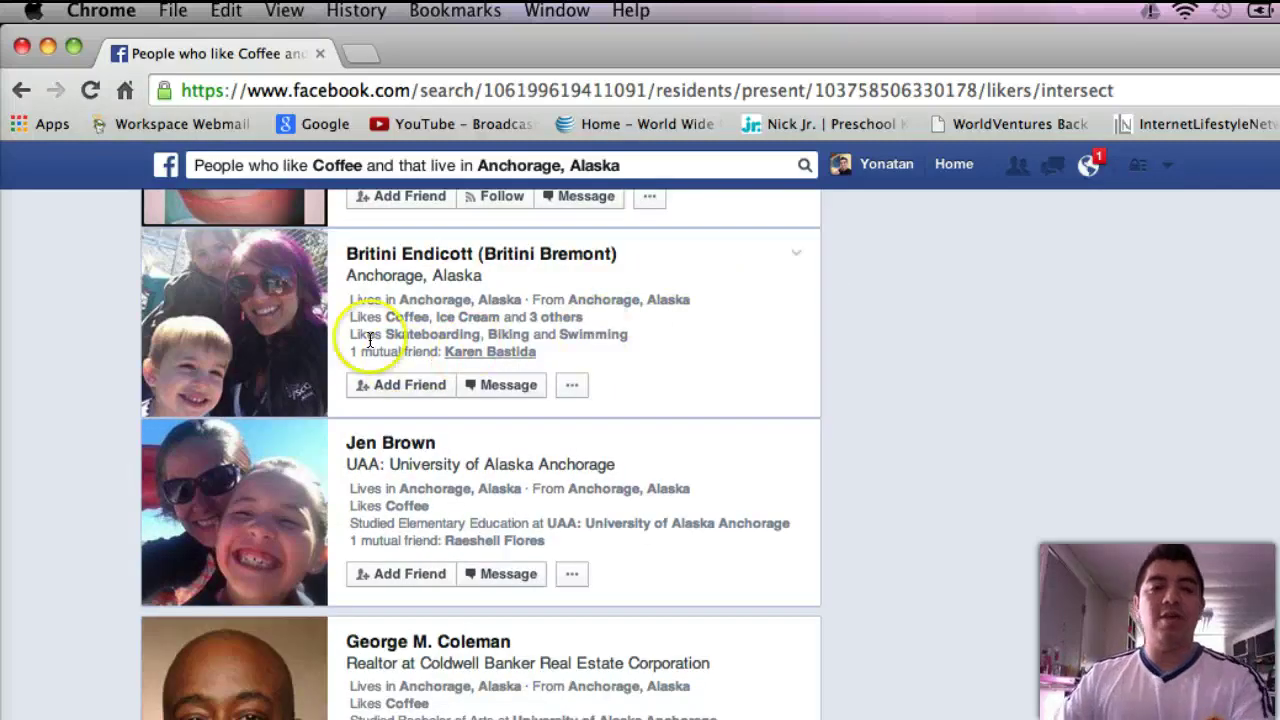
scroll(408, 347, "up", 3)
scroll(408, 347, "up", 10)
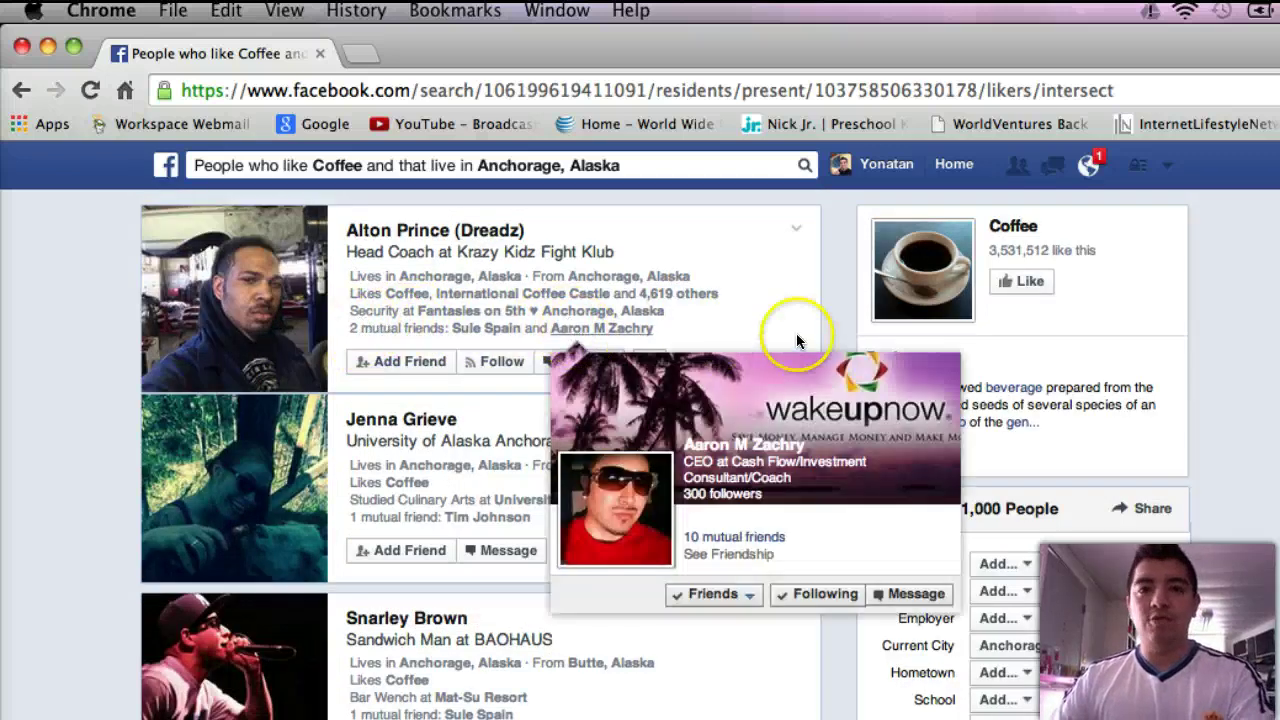
scroll(800, 335, "down", 10)
scroll(760, 356, "down", 15)
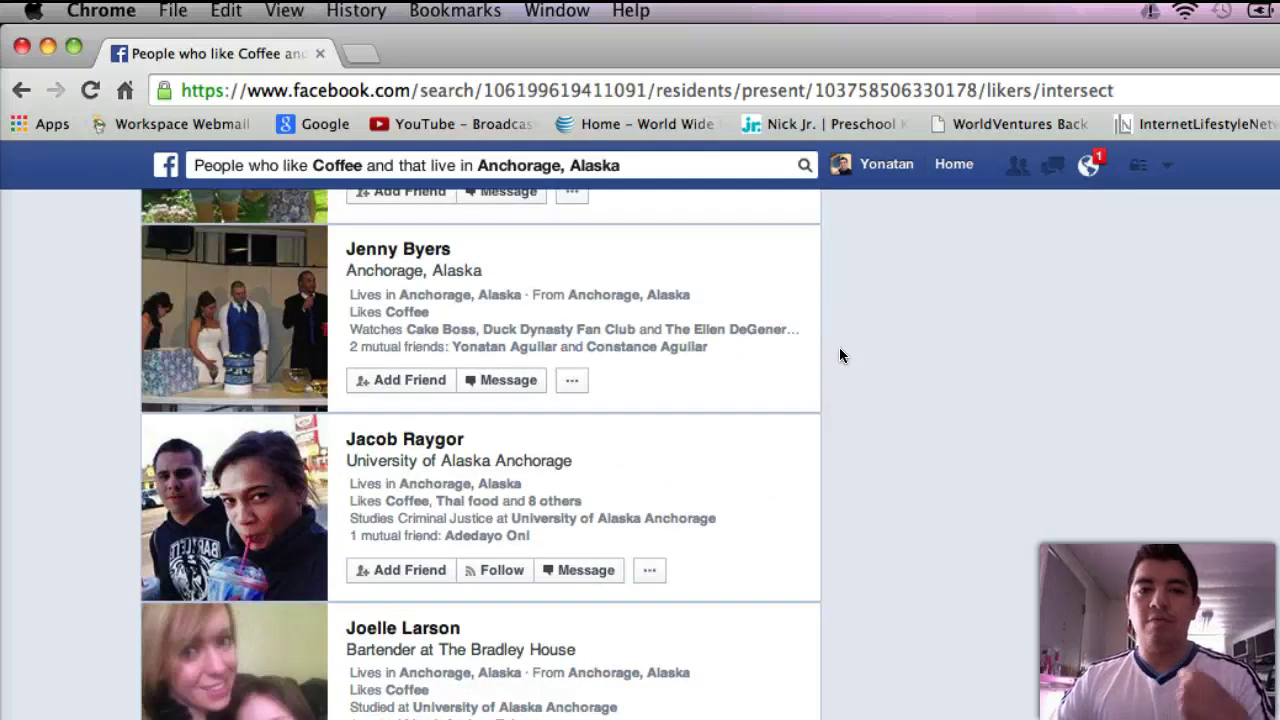
scroll(839, 350, "down", 15)
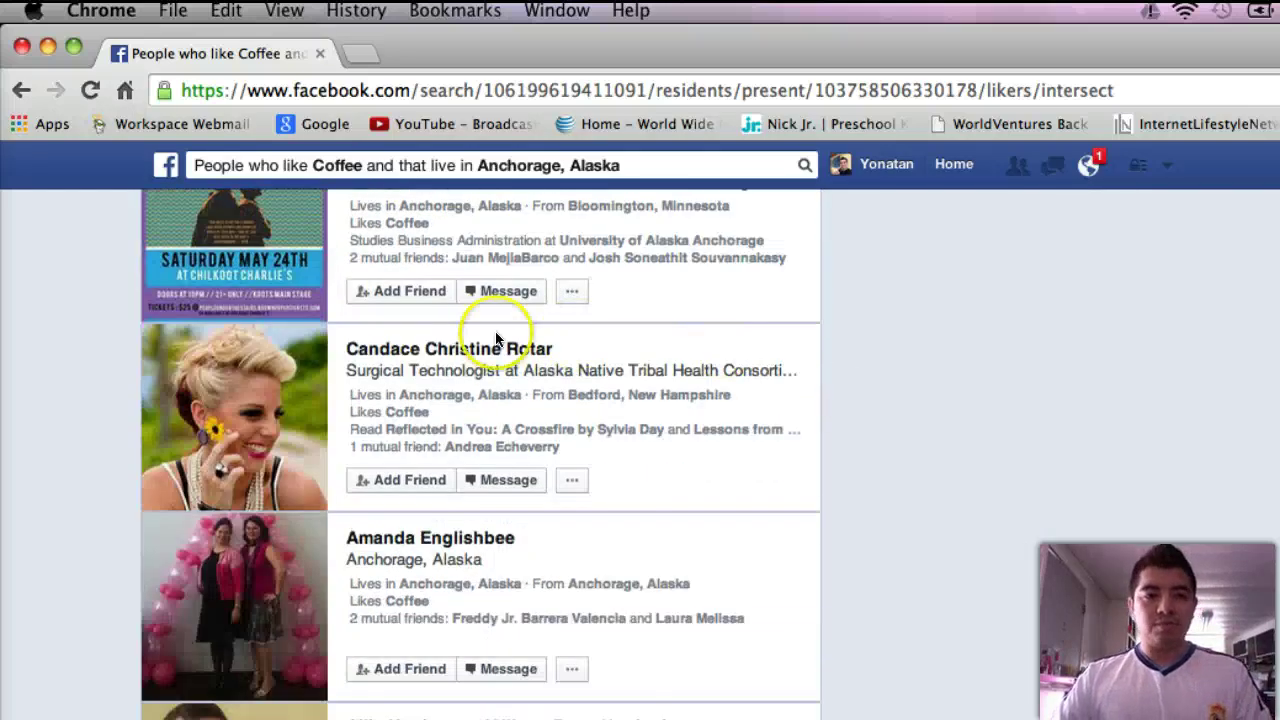
scroll(796, 289, "down", 8)
scroll(686, 212, "up", 2)
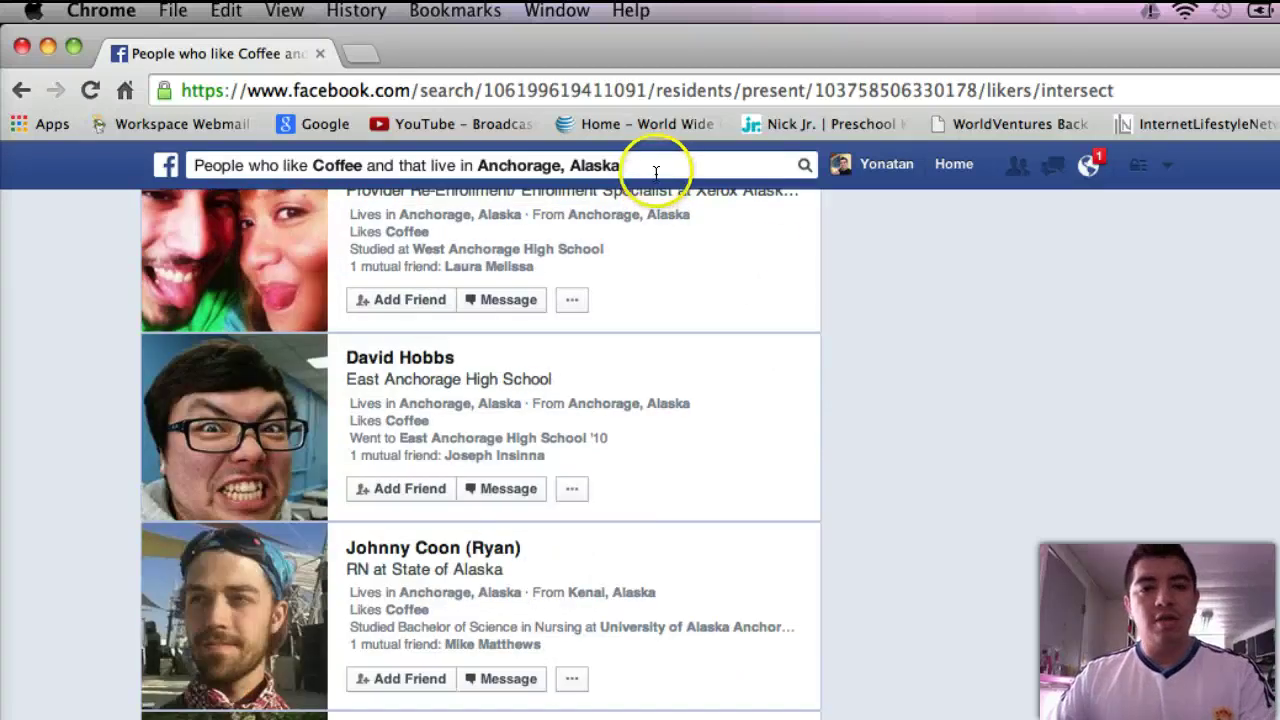
Replace the query with "people that guate" and look over the suggestions for people connected to Guatemala
left_click(656, 172)
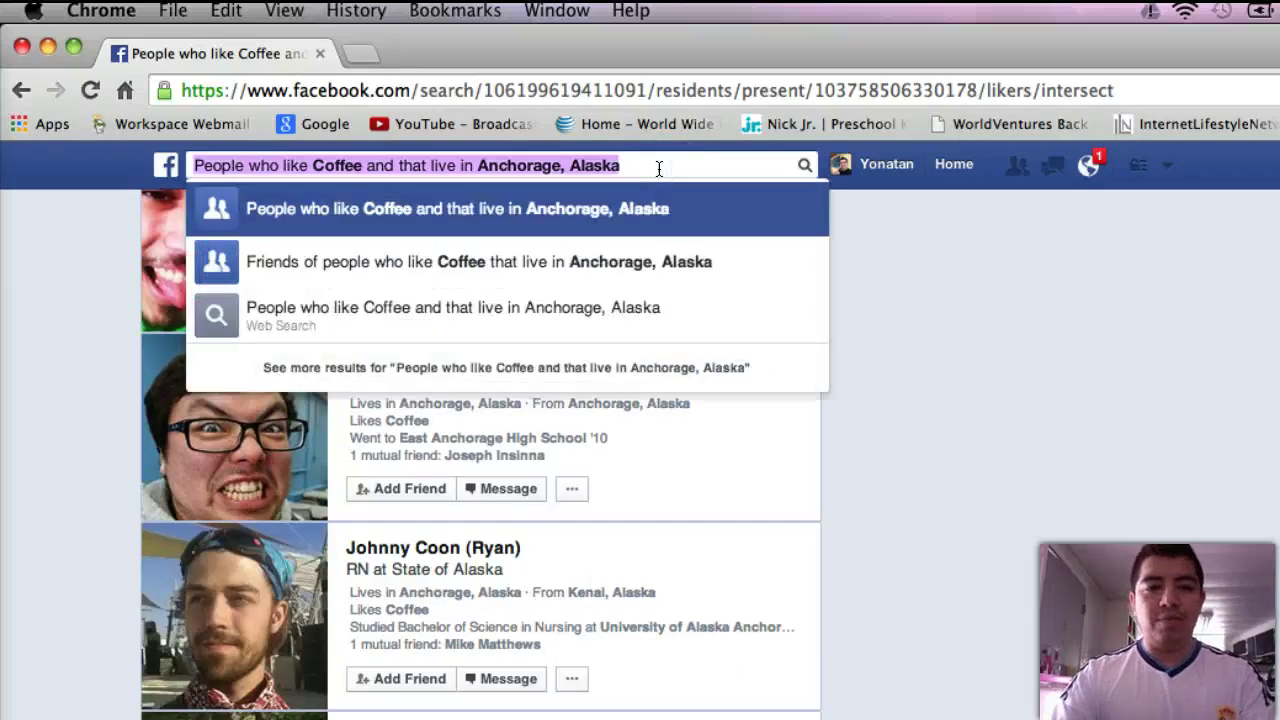
key("BackSpace")
type("people")
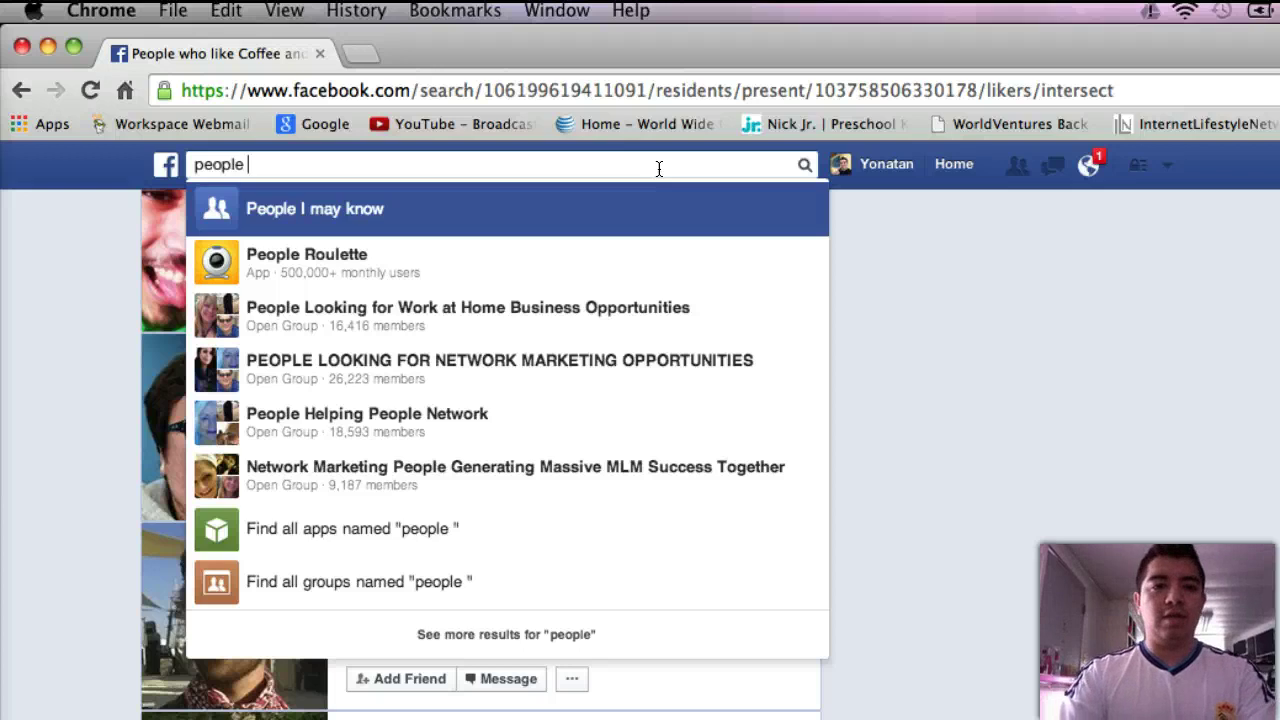
type("that")
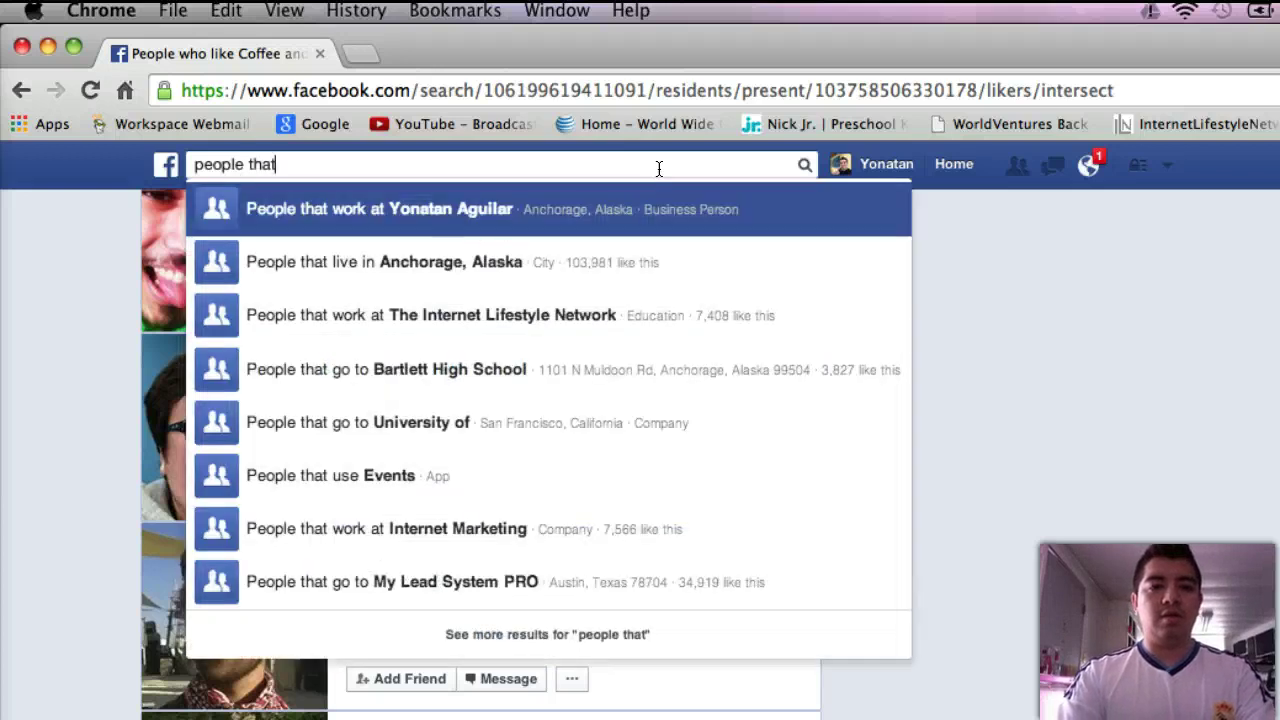
type(" guate")
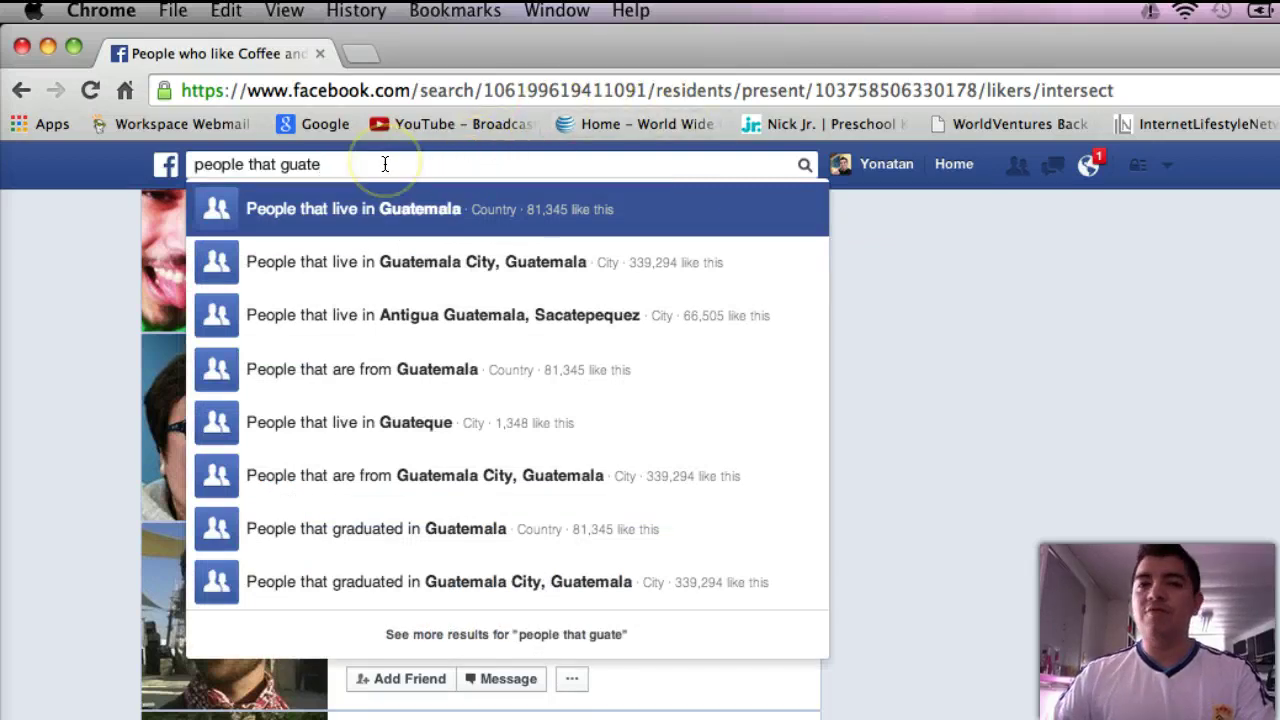
Change the query to "people that panajach", look over the suggestions for Panajachel, Solola, and empty the search query
key("BackSpace")
key("BackSpace")
key("BackSpace")
key("BackSpace")
key("BackSpace")
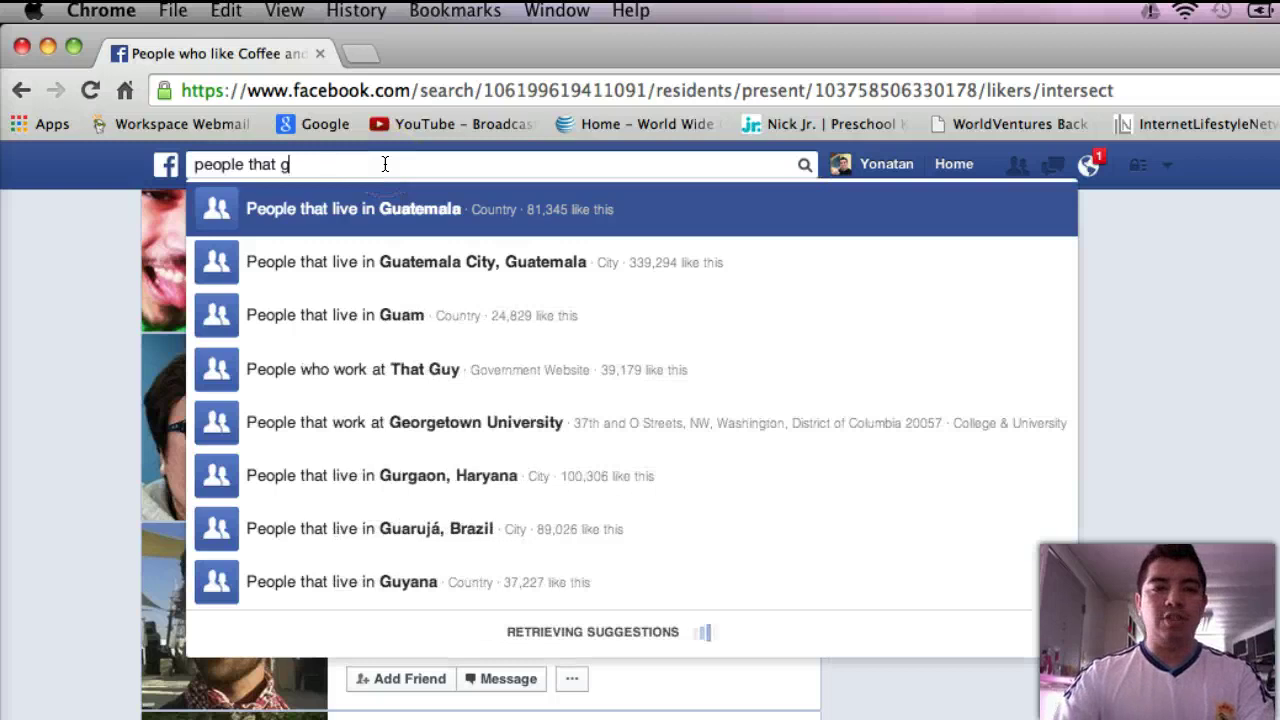
type("pana")
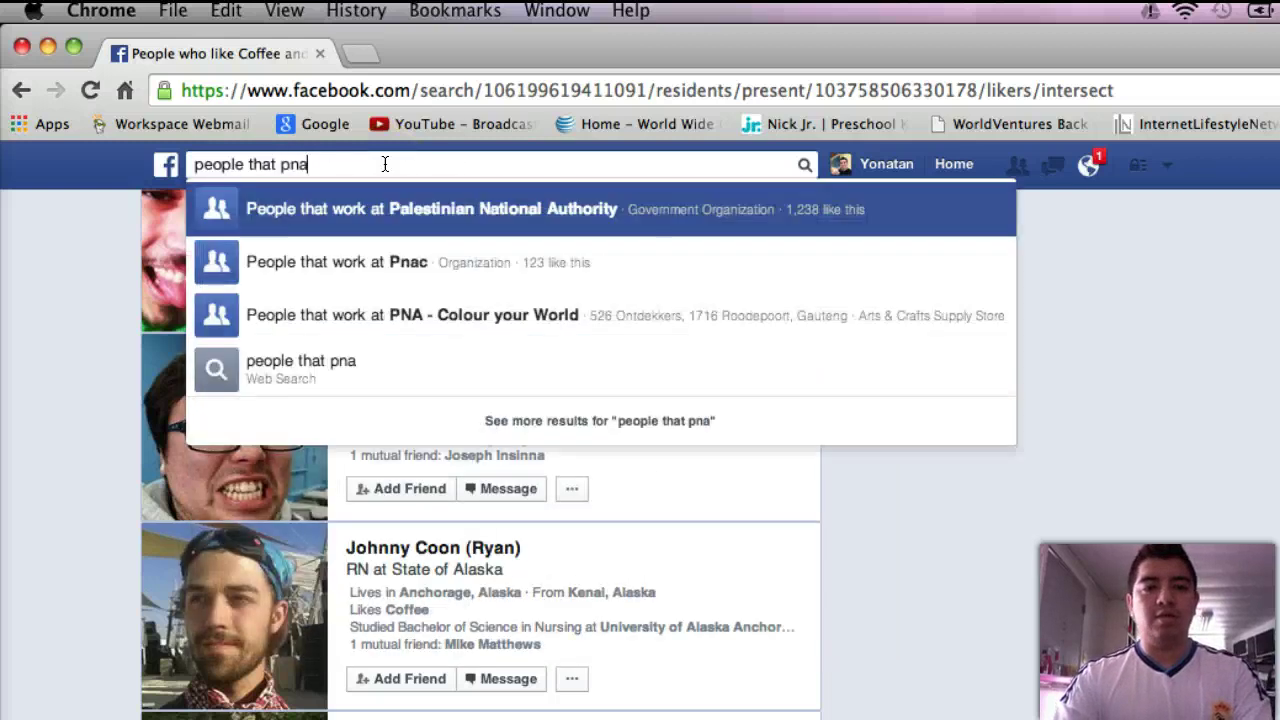
key("BackSpace")
key("BackSpace")
type("ana")
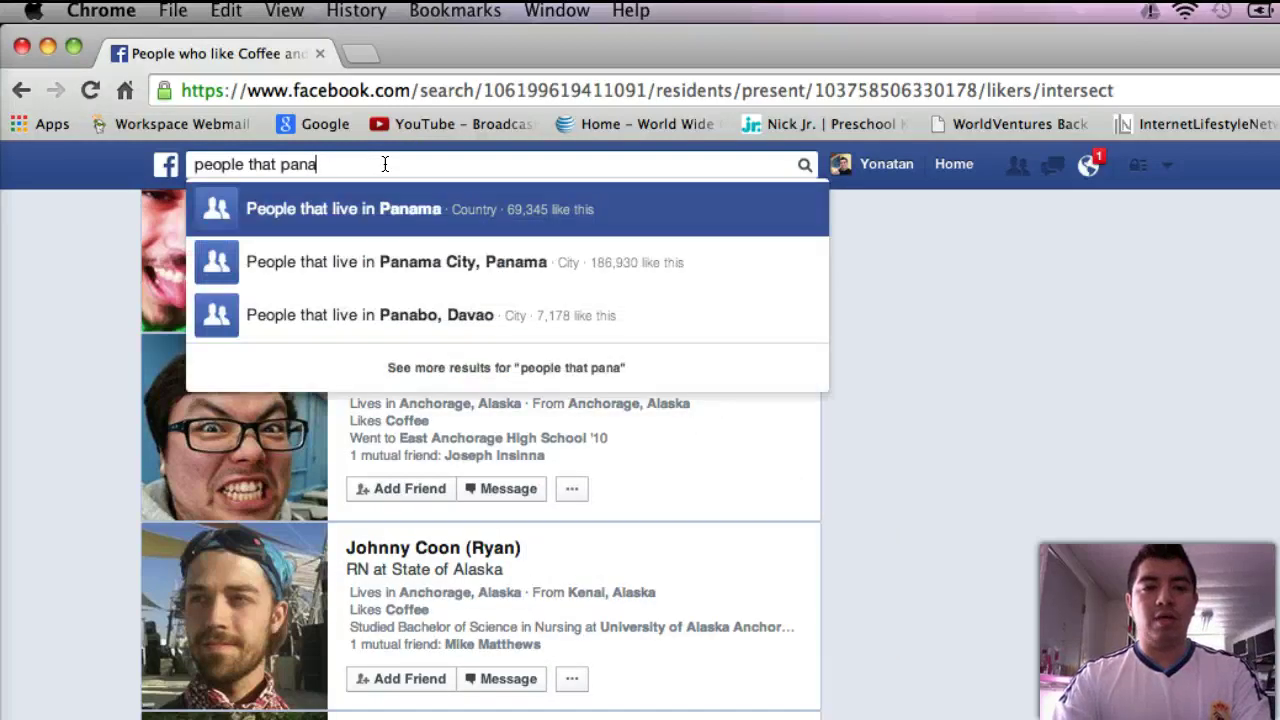
type("jach")
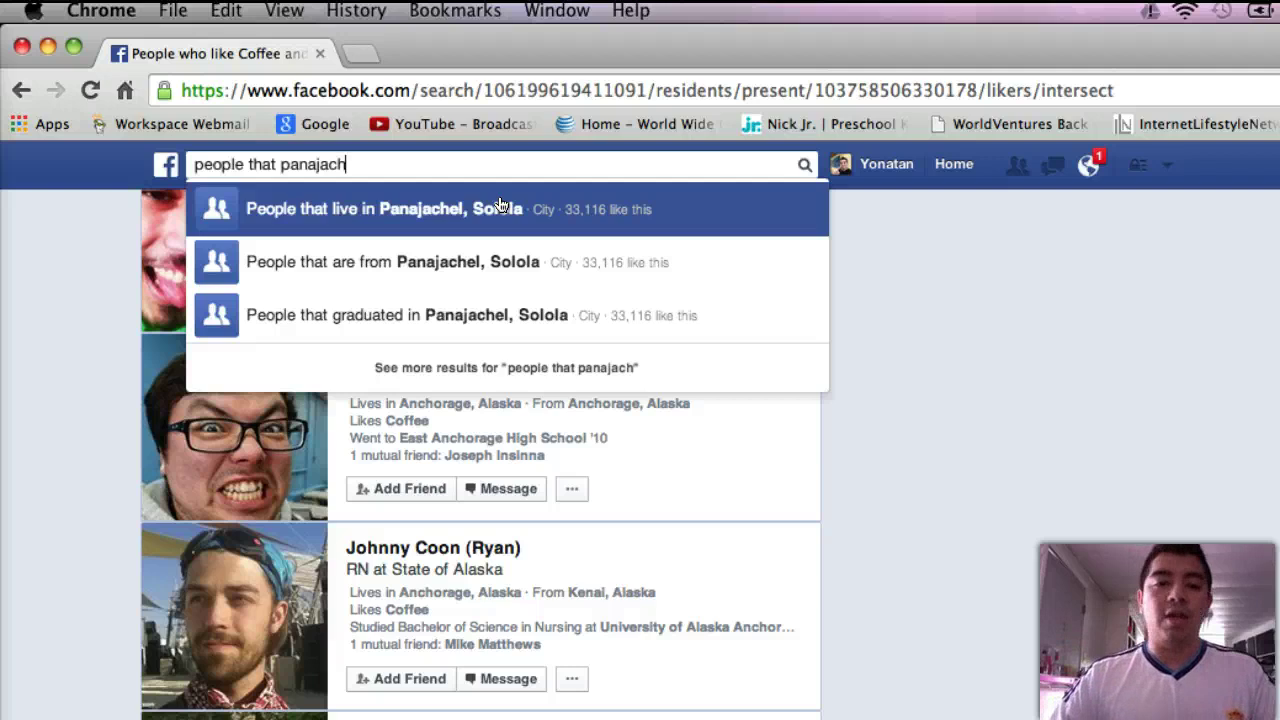
key("BackSpace")
key("BackSpace")
key("BackSpace")
key("BackSpace")
key("BackSpace")
key("BackSpace")
key("BackSpace")
key("BackSpace")
key("BackSpace")
key("BackSpace")
key("BackSpace")
key("BackSpace")
key("BackSpace")
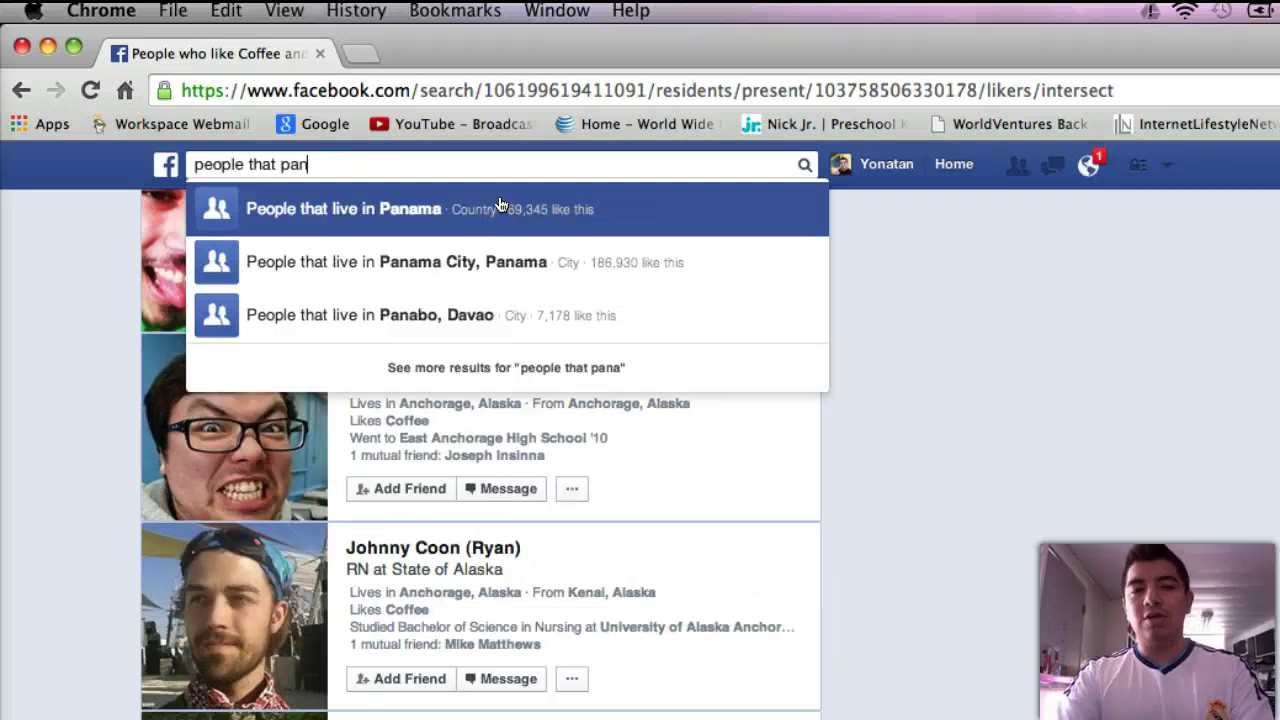
key("BackSpace")
key("BackSpace")
key("BackSpace")
key("BackSpace")
key("BackSpace")
key("BackSpace")
key("BackSpace")
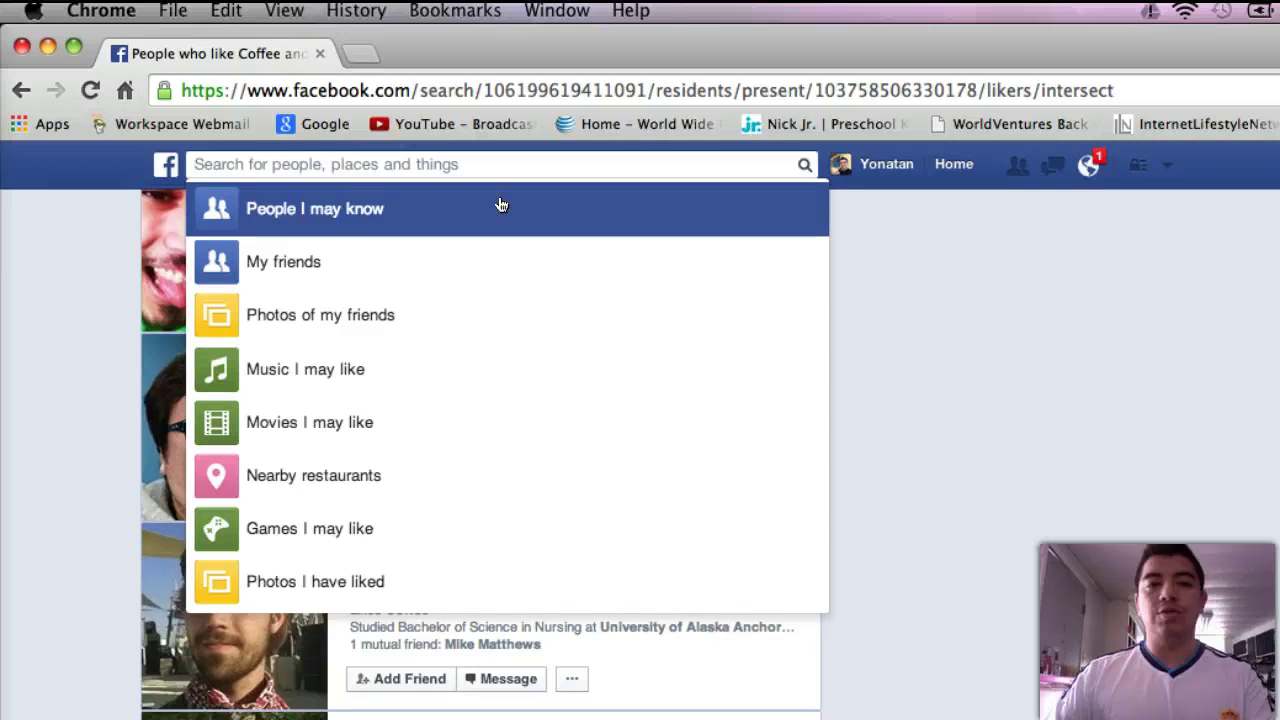
Enter the search query "people who like cabo san"
left_click(298, 165)
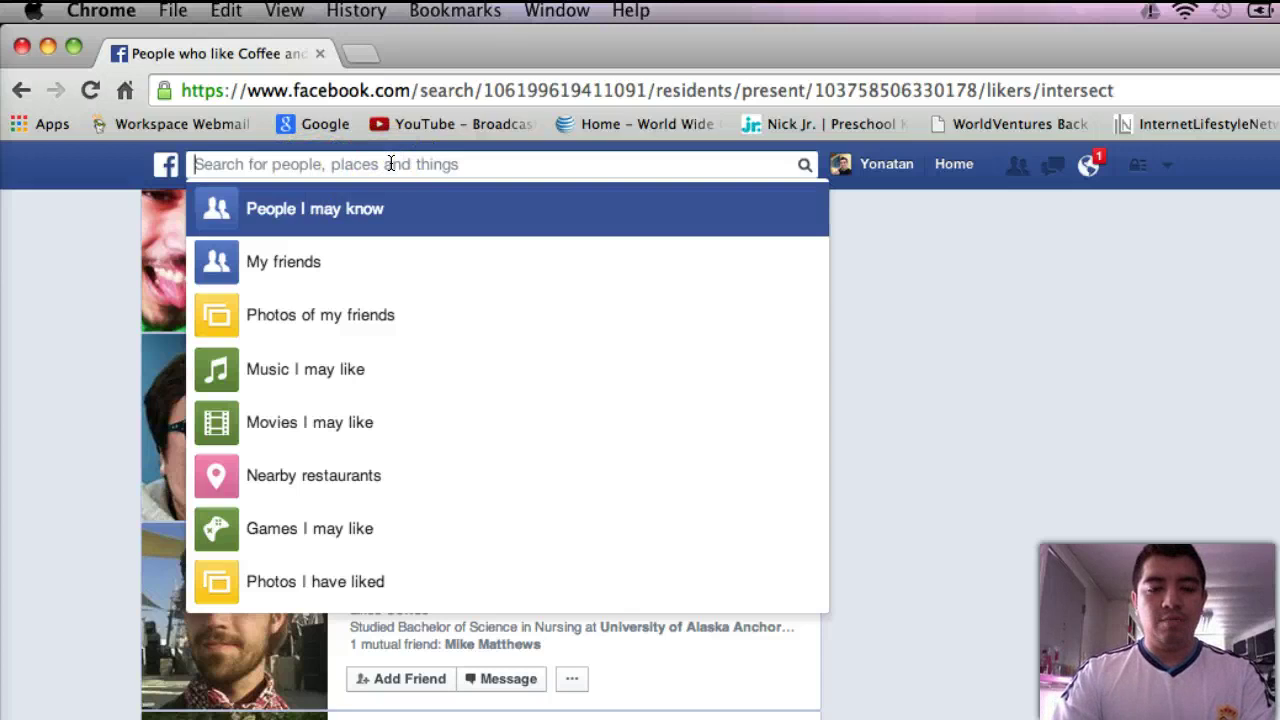
type("people who like ")
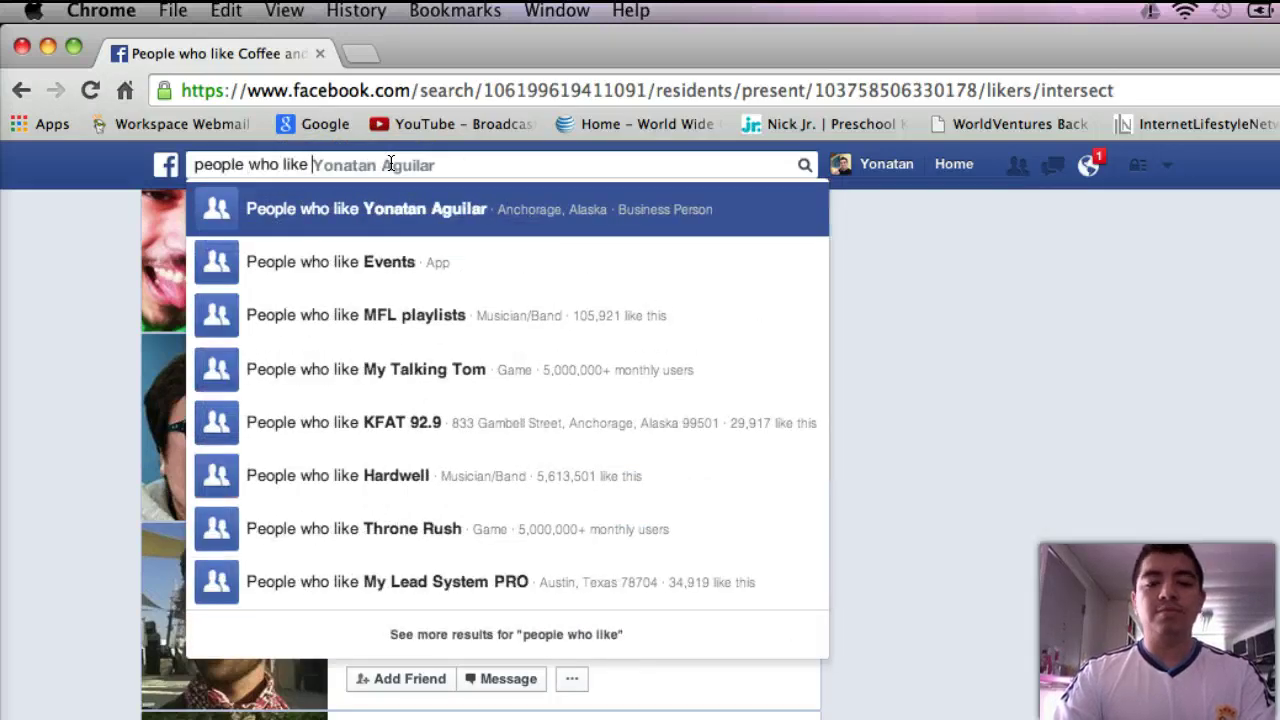
type("cabo")
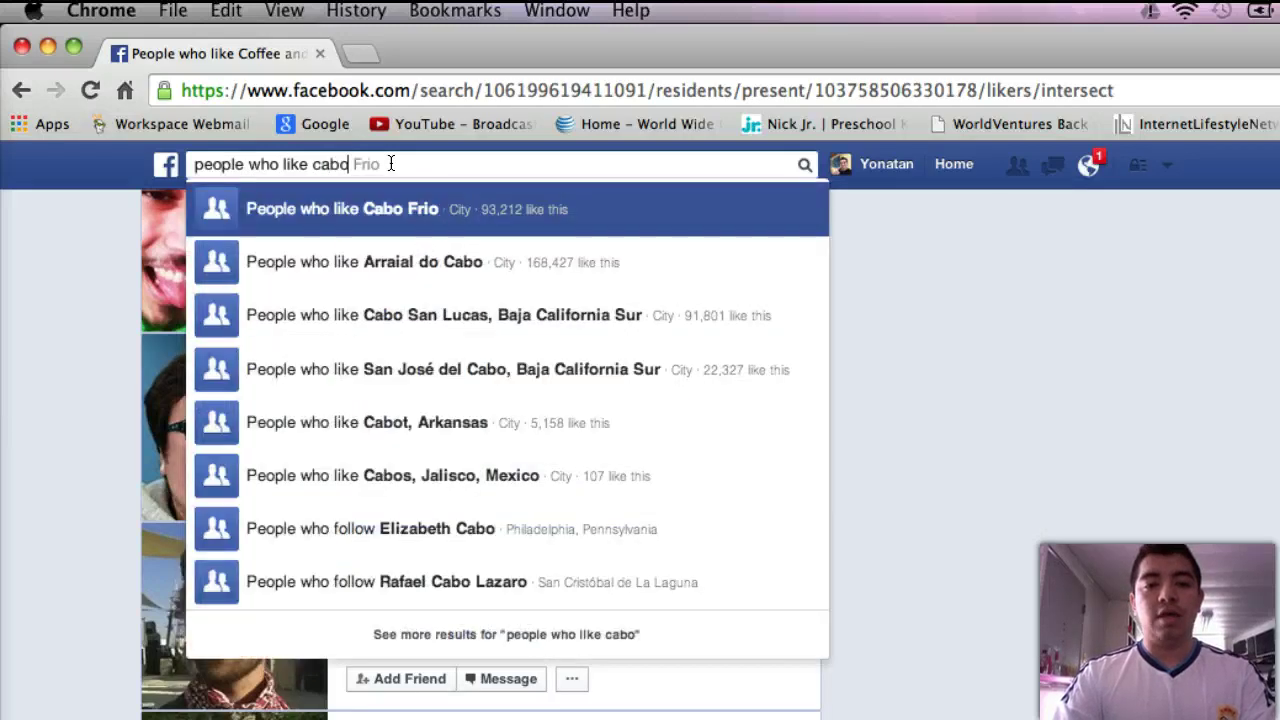
type(" san")
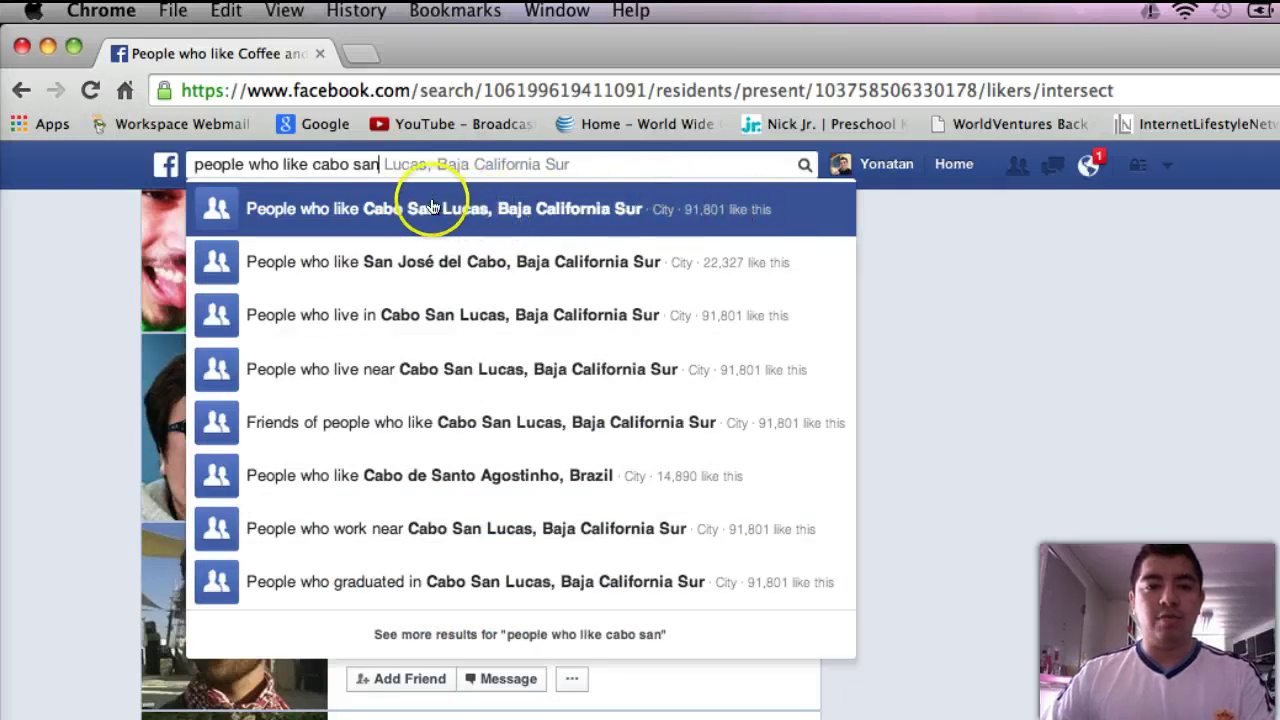
type("that")
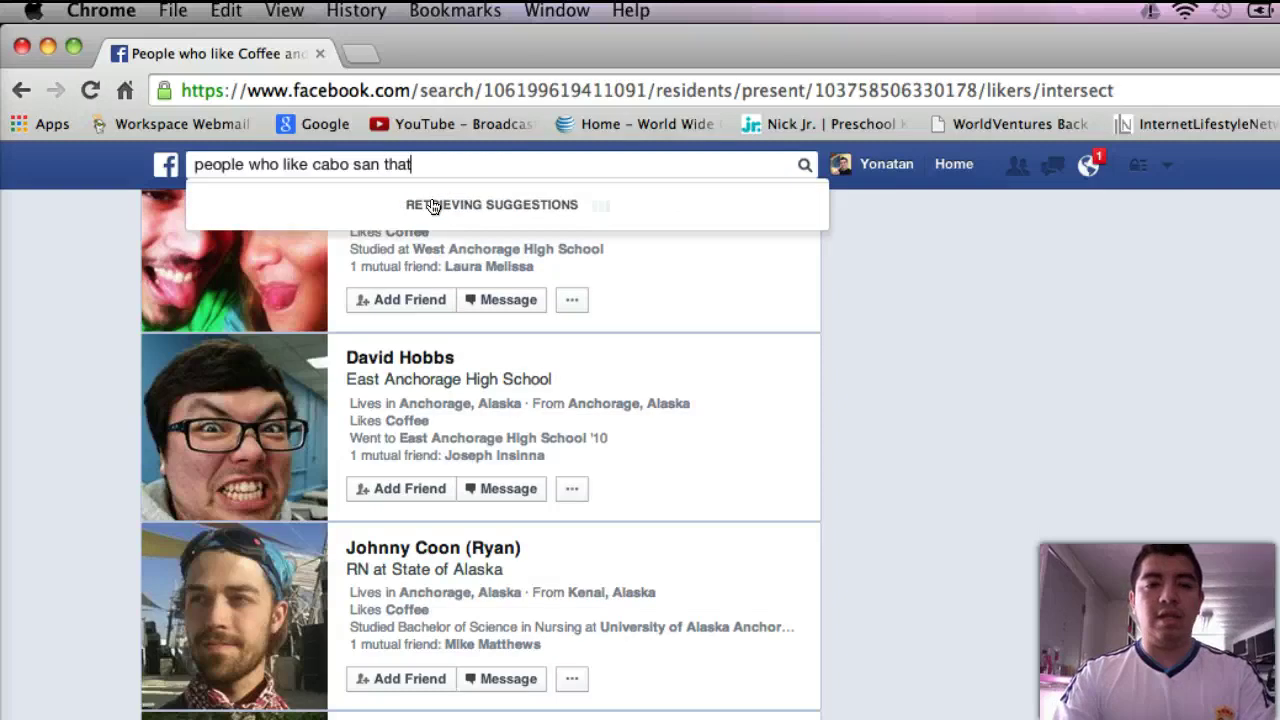
type(" l")
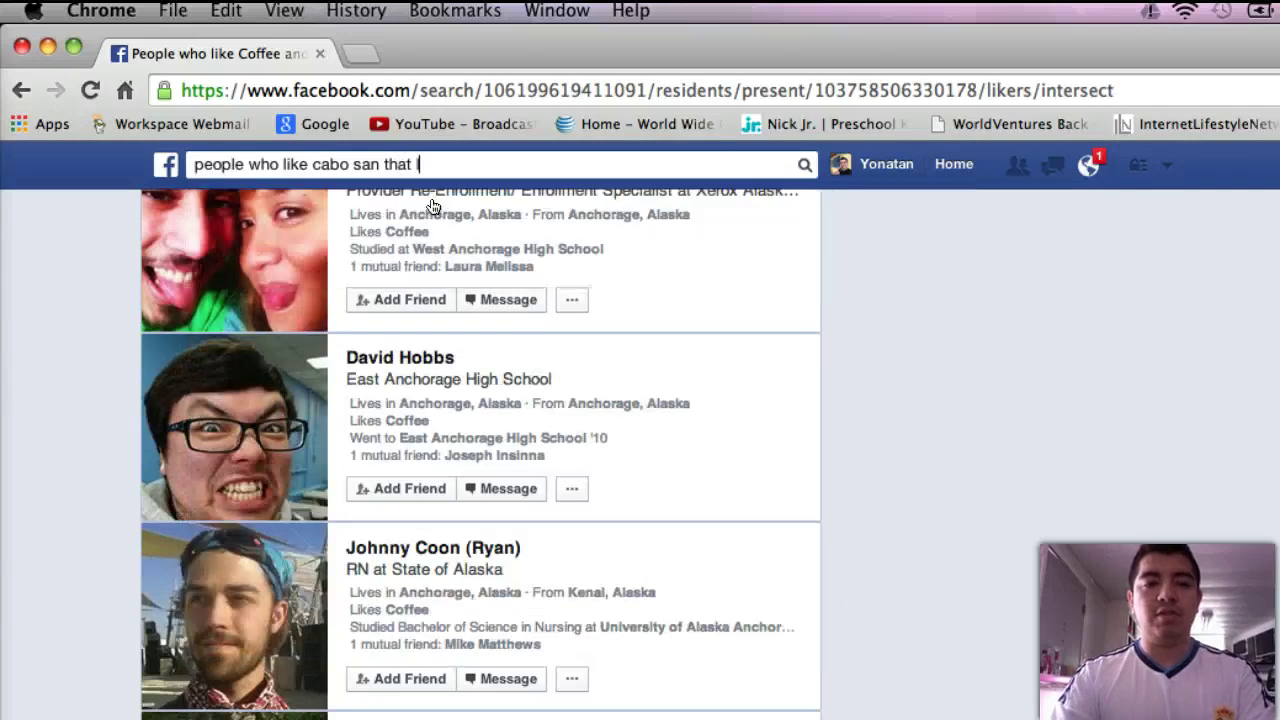
type("ive in ancho")
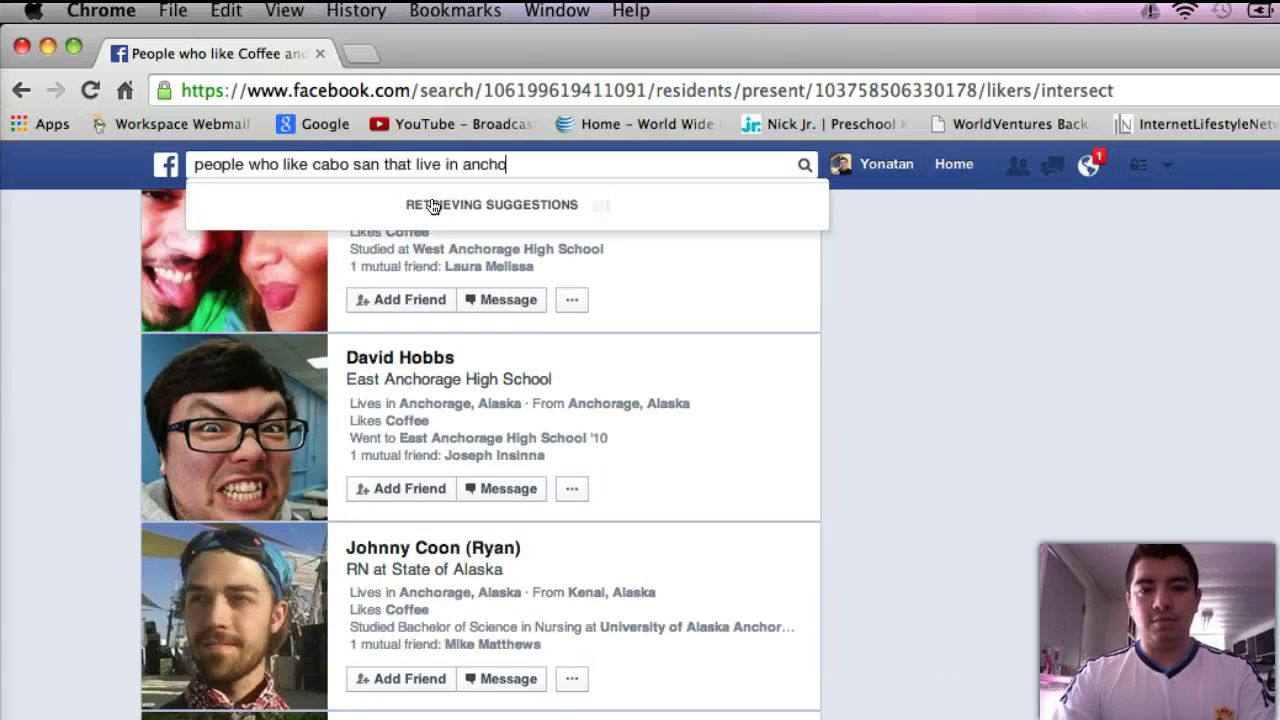
key("BackSpace")
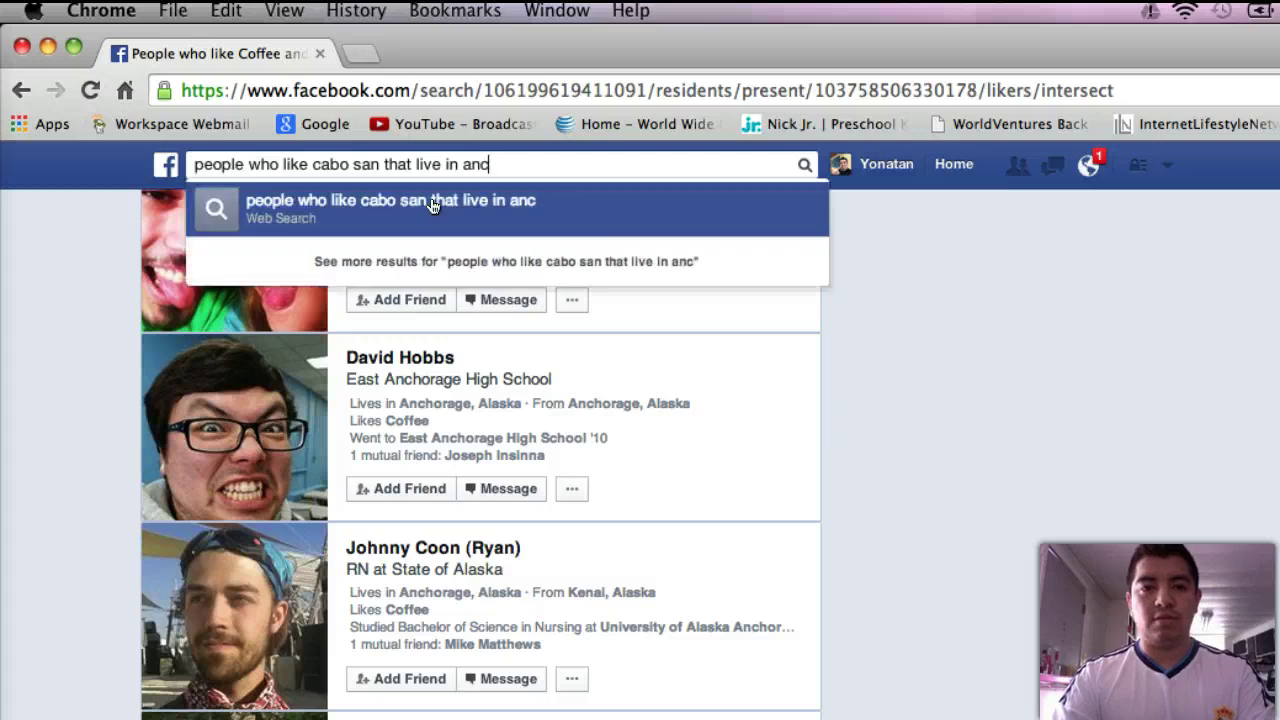
key("BackSpace")
key("BackSpace")
key("BackSpace")
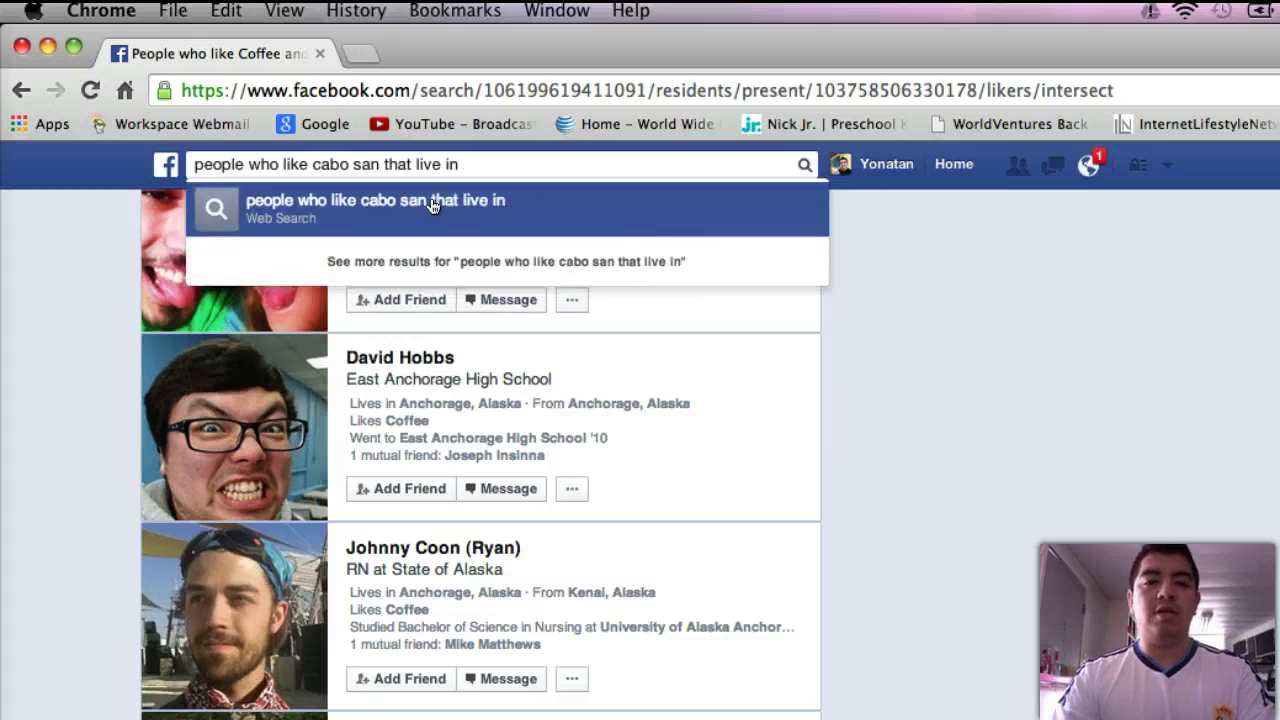
key("BackSpace")
key("BackSpace")
key("BackSpace")
key("BackSpace")
key("BackSpace")
key("BackSpace")
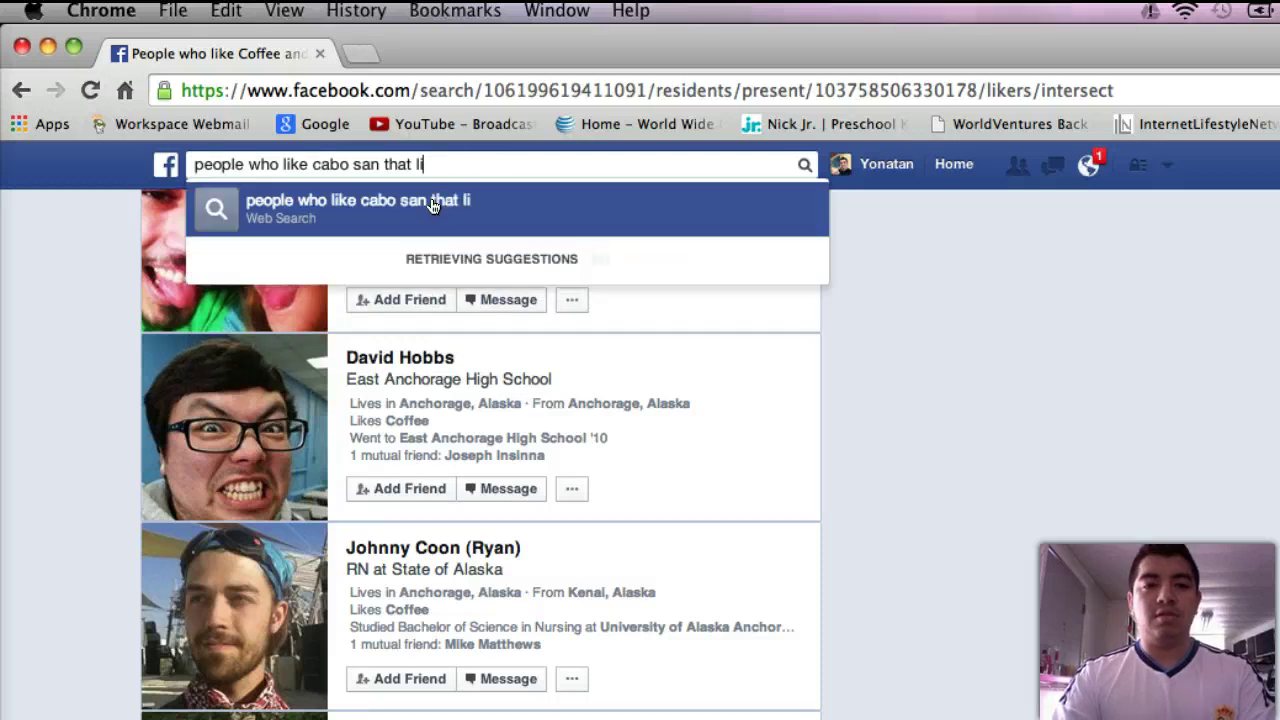
key("BackSpace")
key("BackSpace")
key("BackSpace")
key("BackSpace")
key("BackSpace")
key("BackSpace")
key("BackSpace")
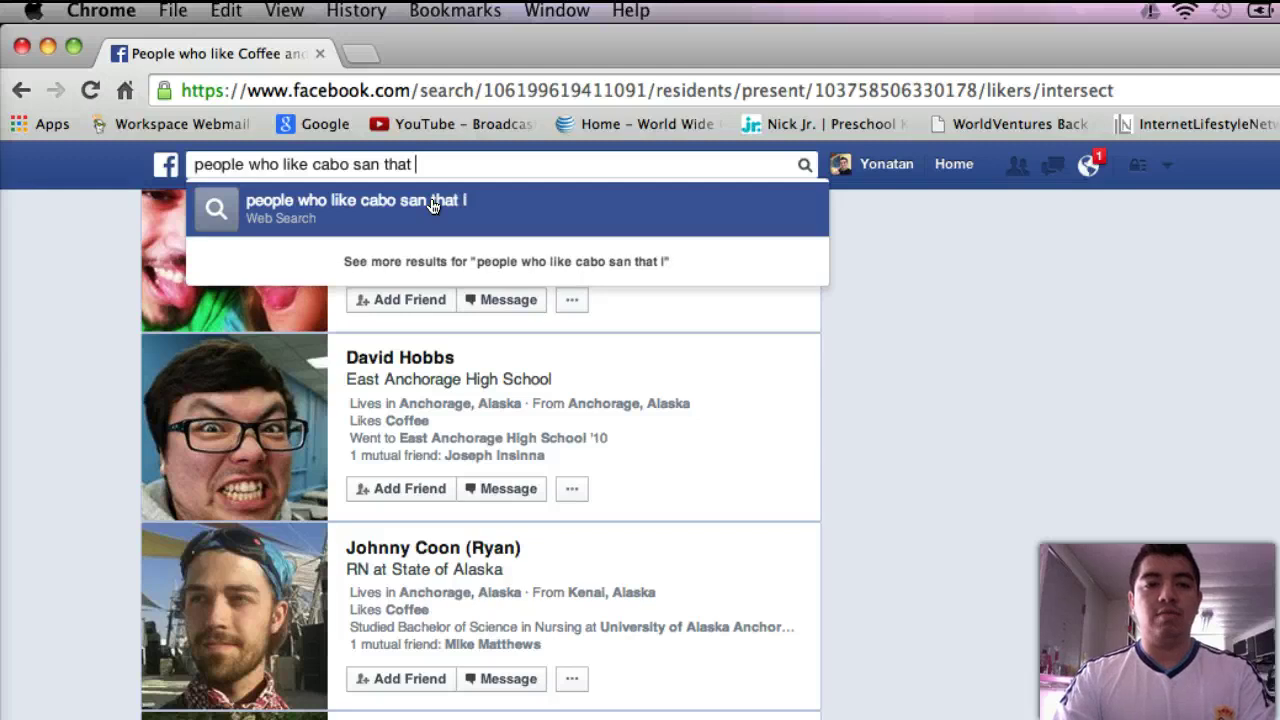
Complete the query with "lucas" and search for people who like Cabo San Lucas, Baja California Sur
type("lu")
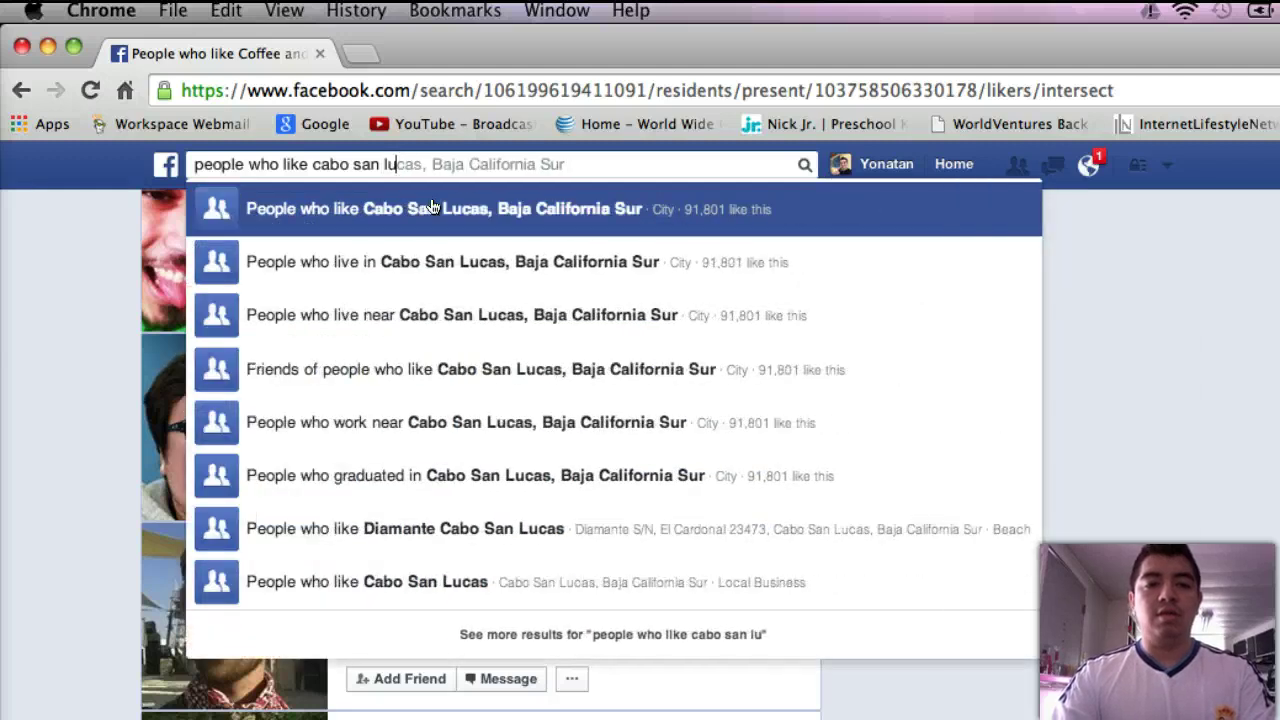
type("cas that")
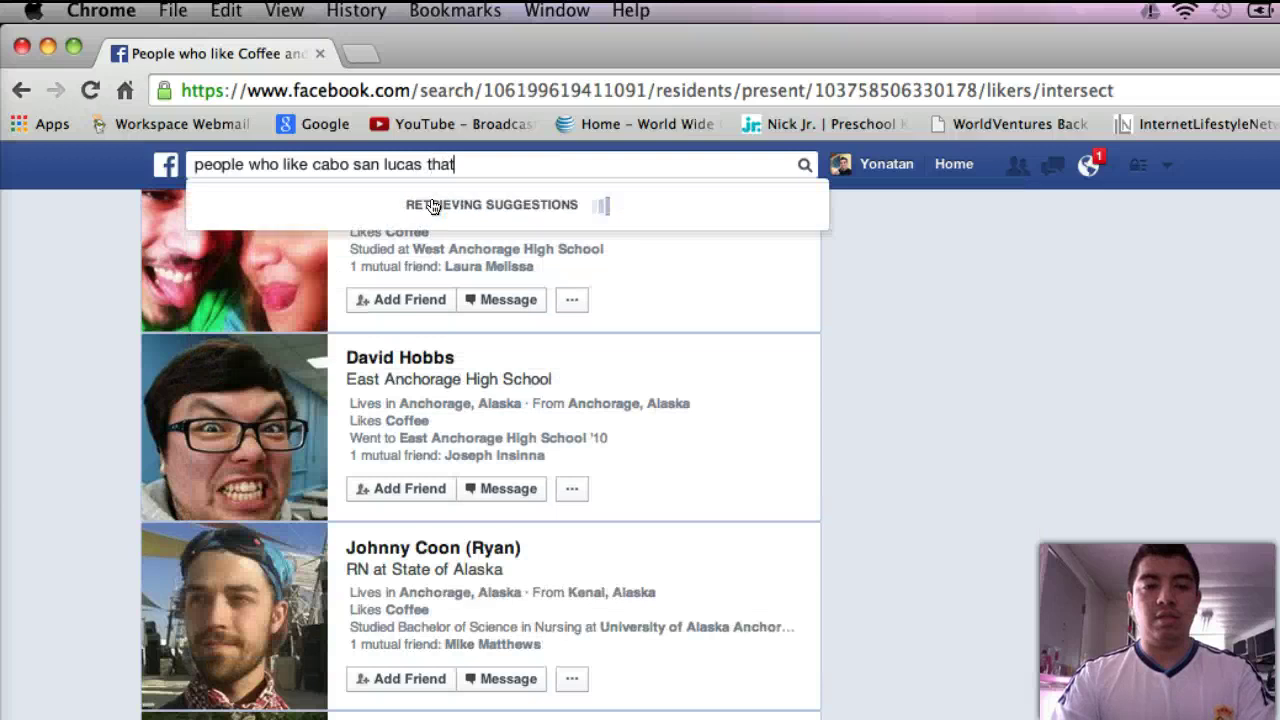
key("BackSpace")
key("BackSpace")
key("BackSpace")
key("BackSpace")
key("BackSpace")
key("BackSpace")
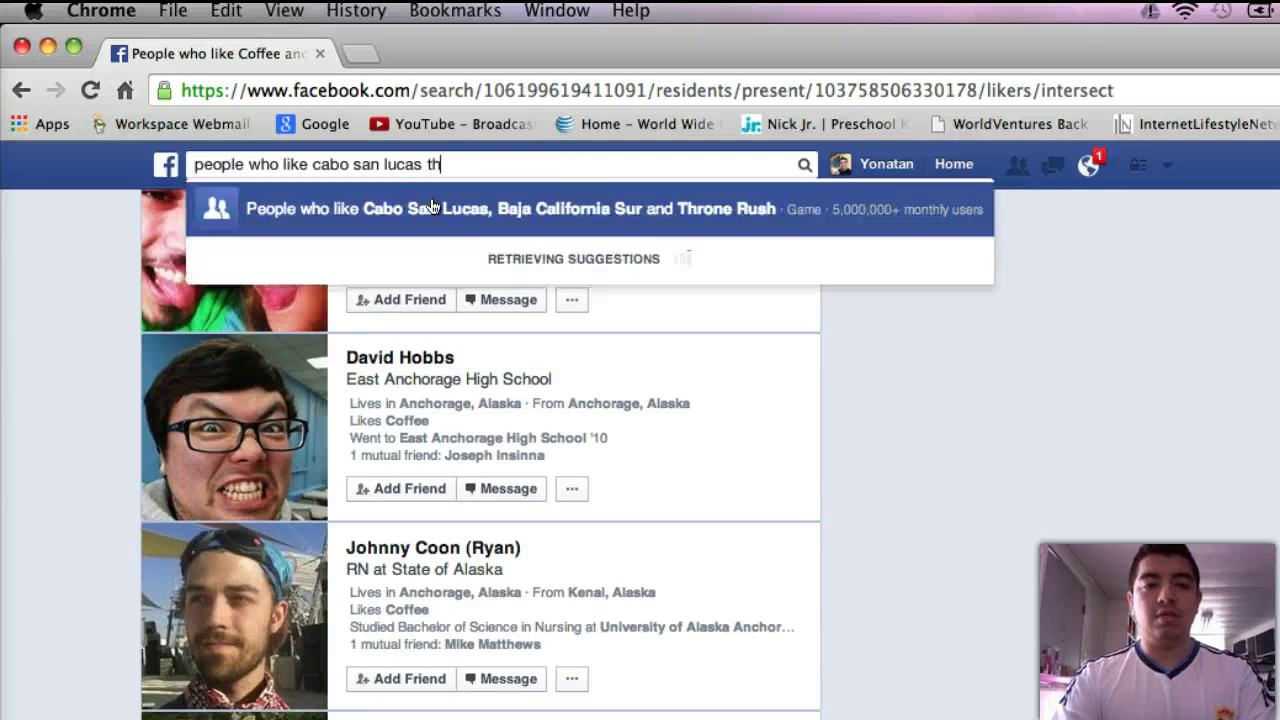
left_click(512, 216)
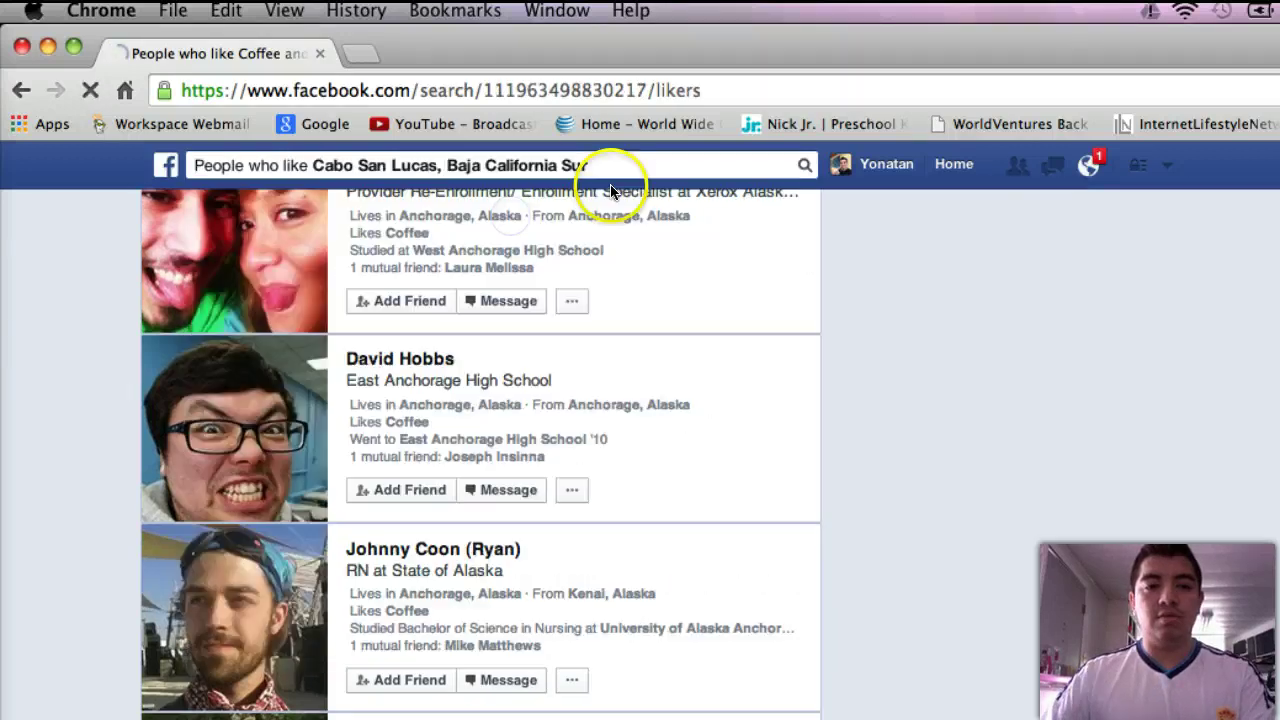
Narrow the search for people who like Cabo San Lucas to those that live in Anchorage, Alaska
left_click(633, 165)
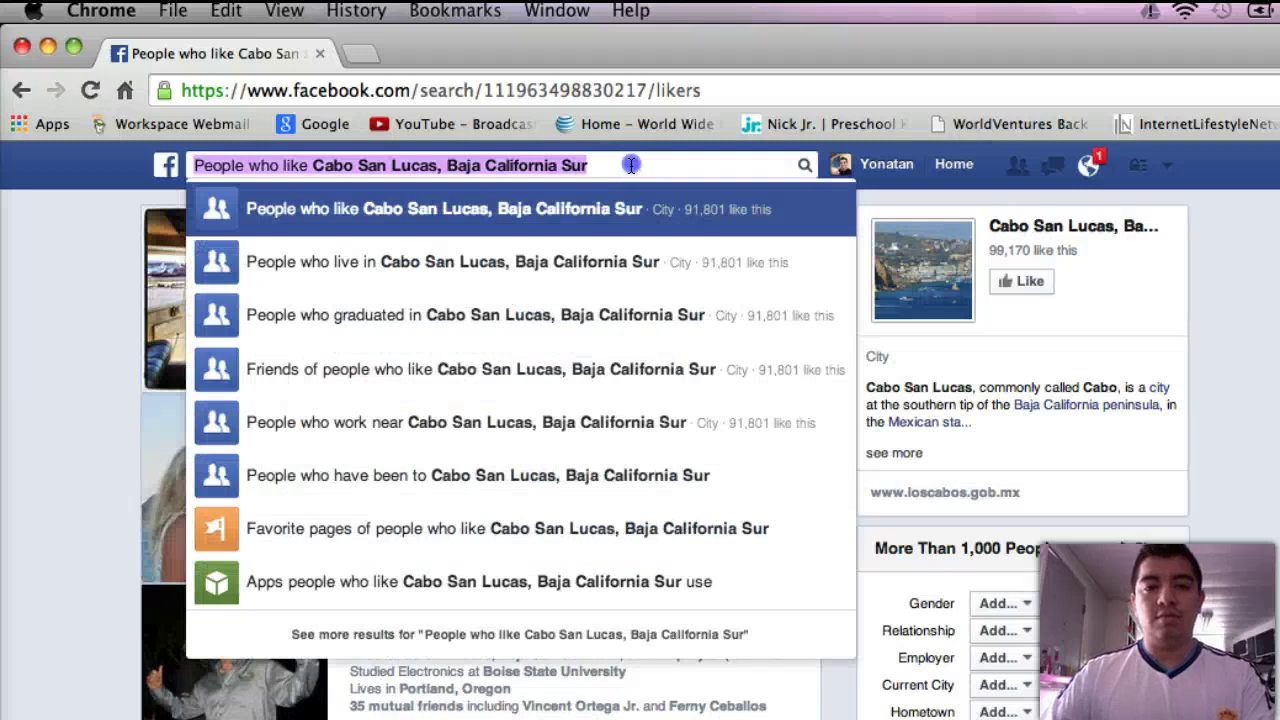
left_click(631, 165)
type("that li")
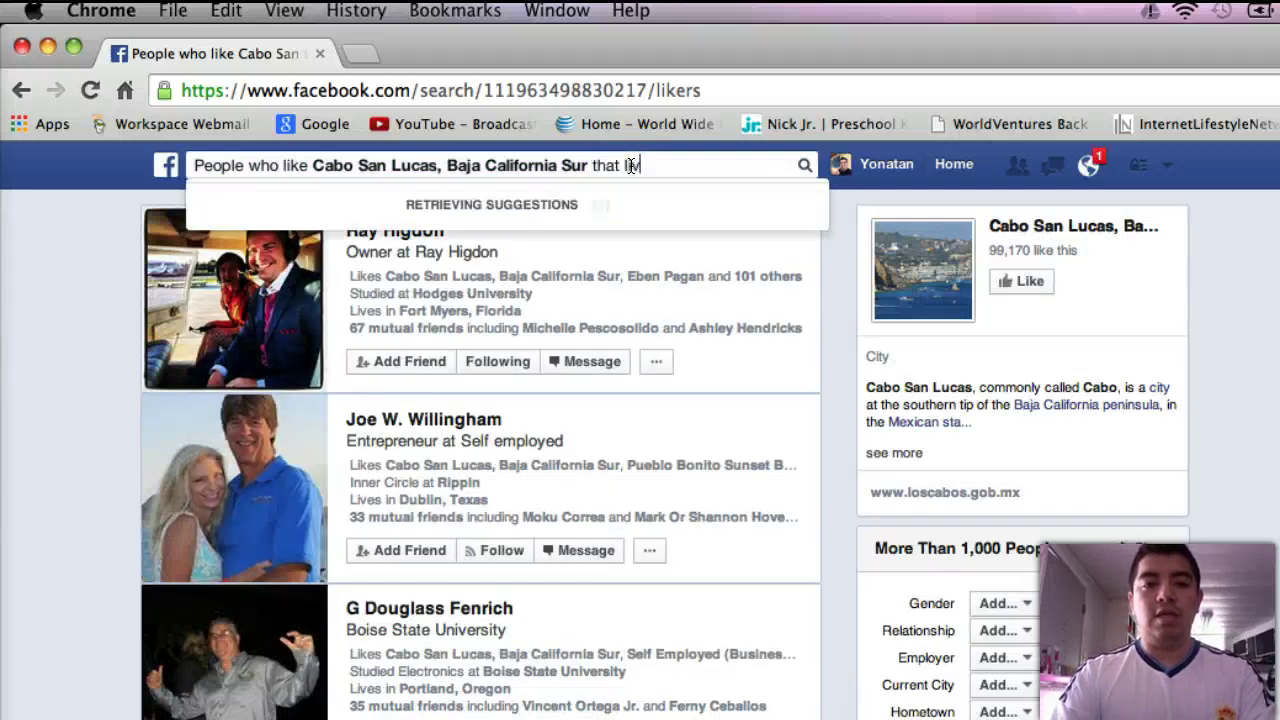
type("ve in anchorage")
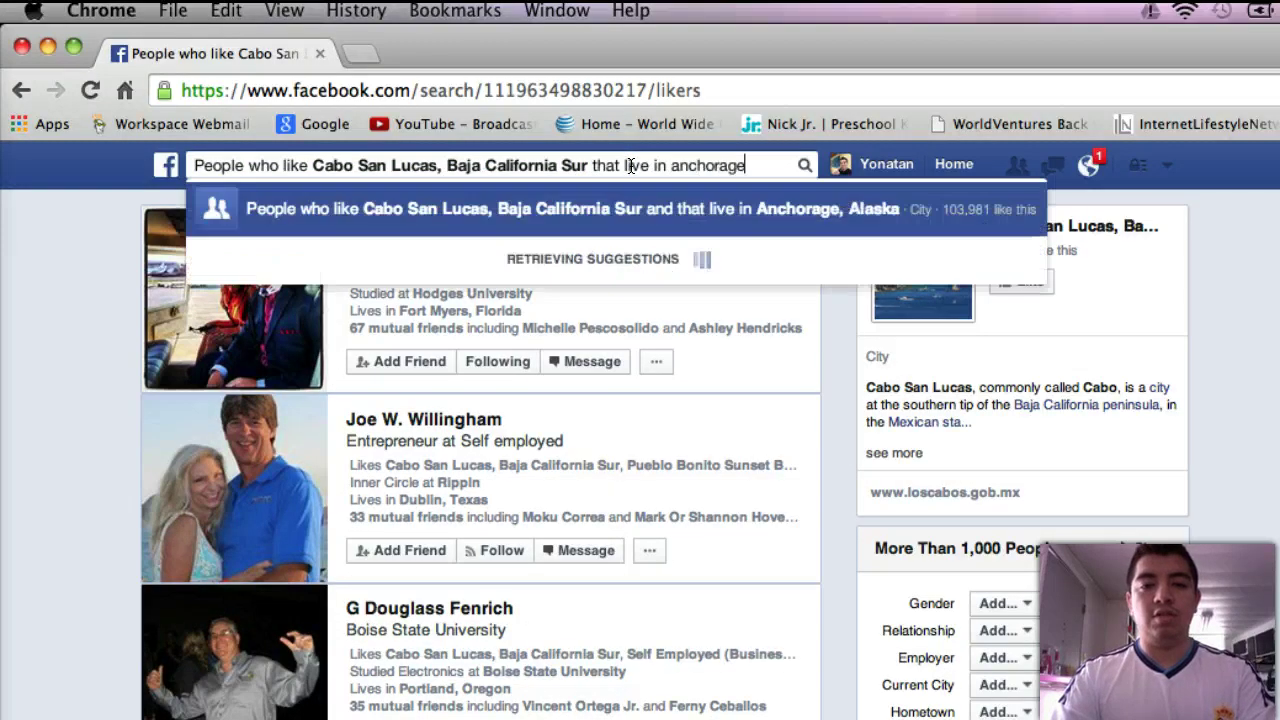
left_click(558, 218)
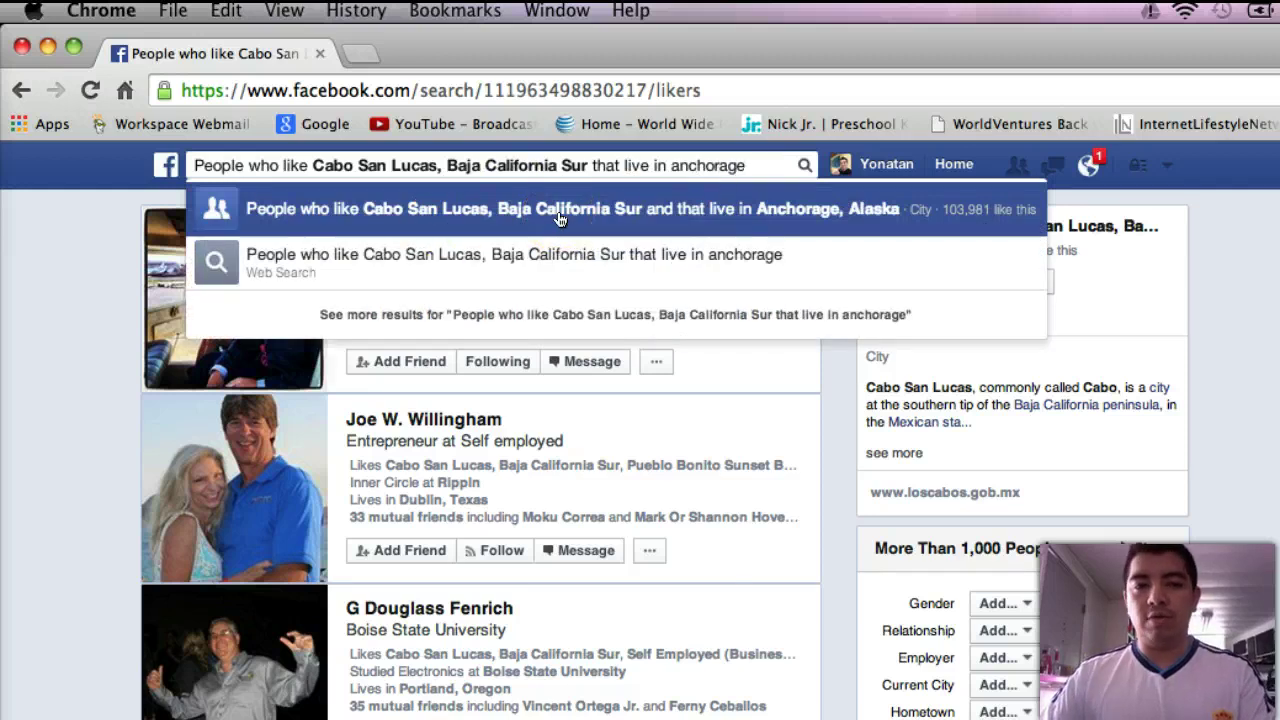
left_click(668, 225)
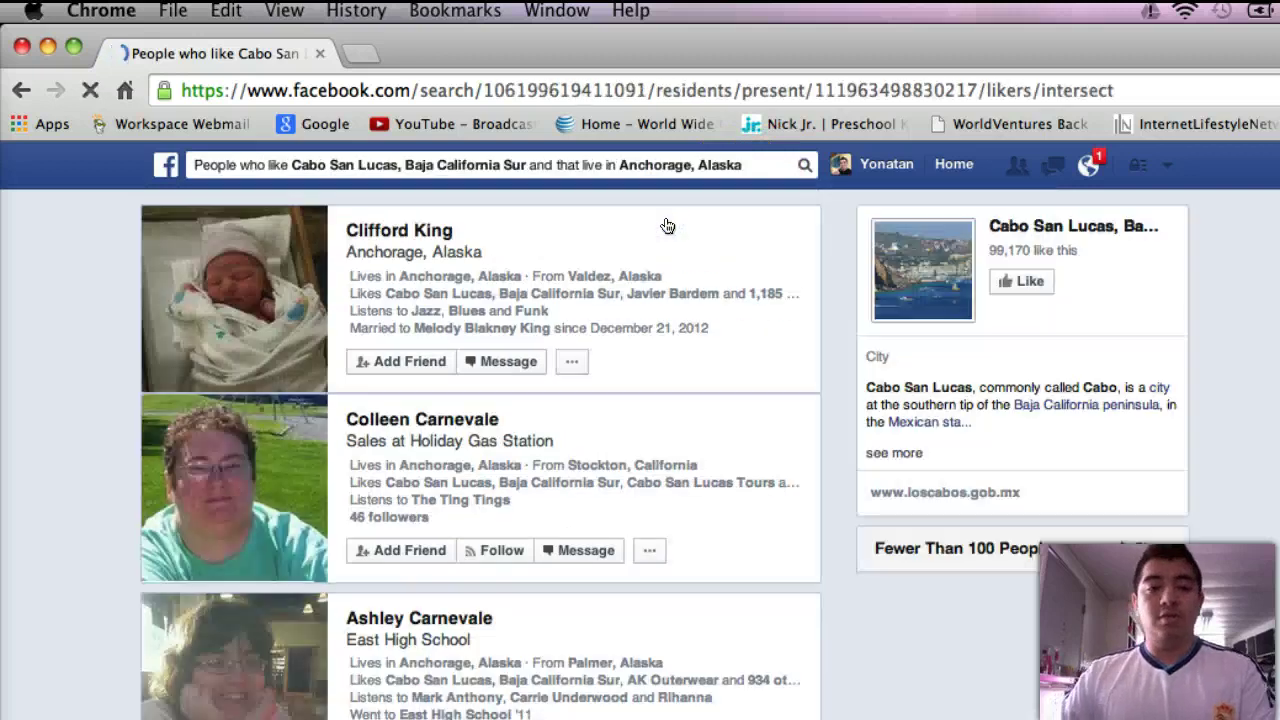
Skim the Cabo San Lucas fans living in Anchorage, along with the city's summary and the available search filters
left_click(843, 249)
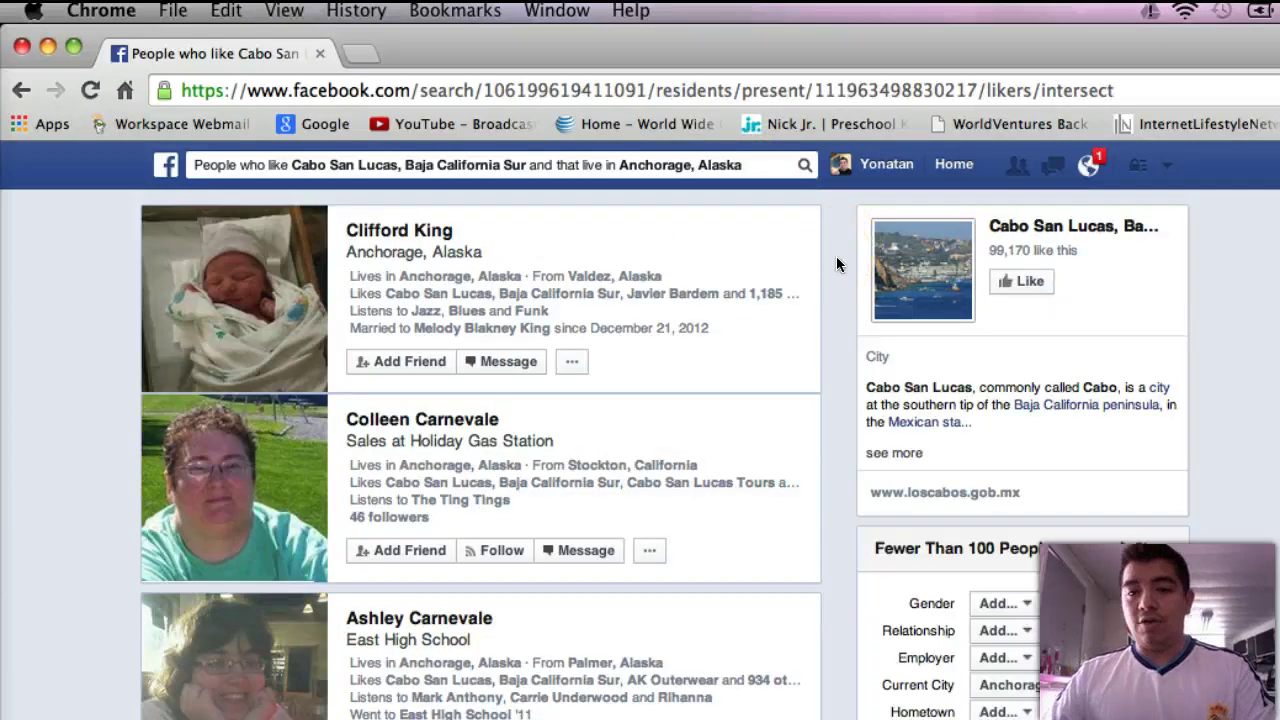
left_click(1005, 245)
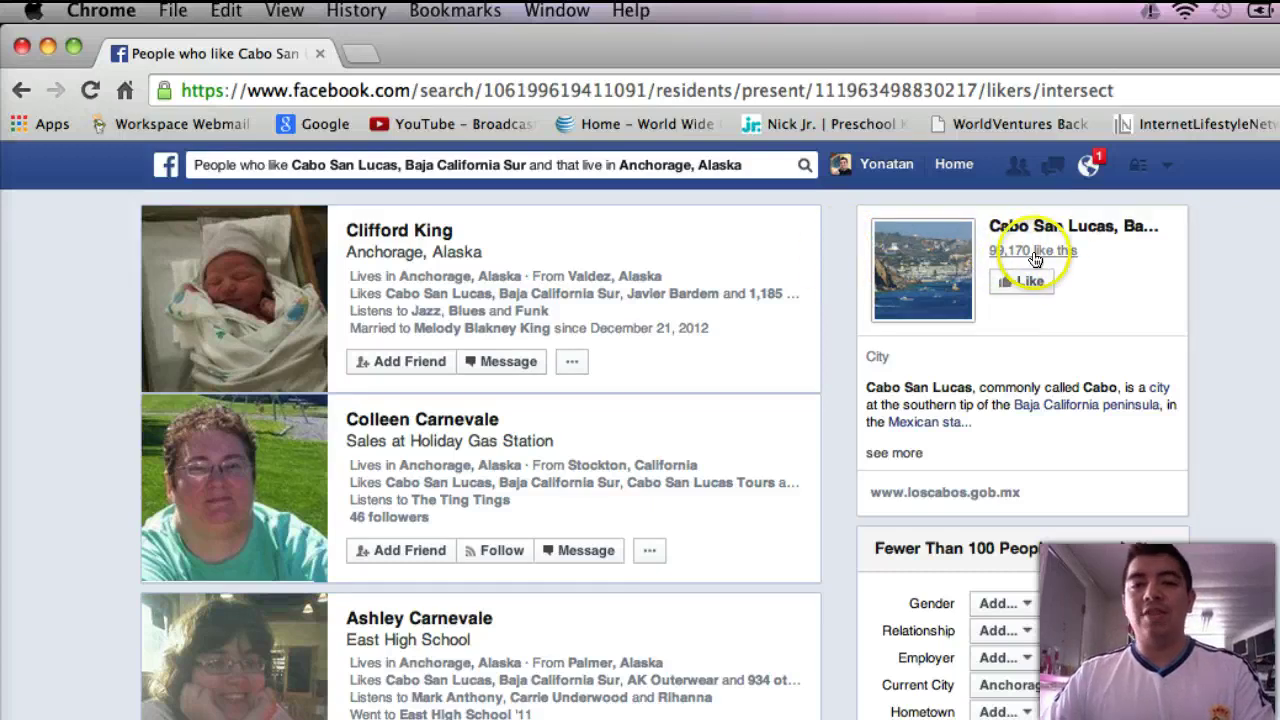
scroll(862, 285, "down", 2)
scroll(864, 289, "down", 3)
scroll(864, 289, "up", 3)
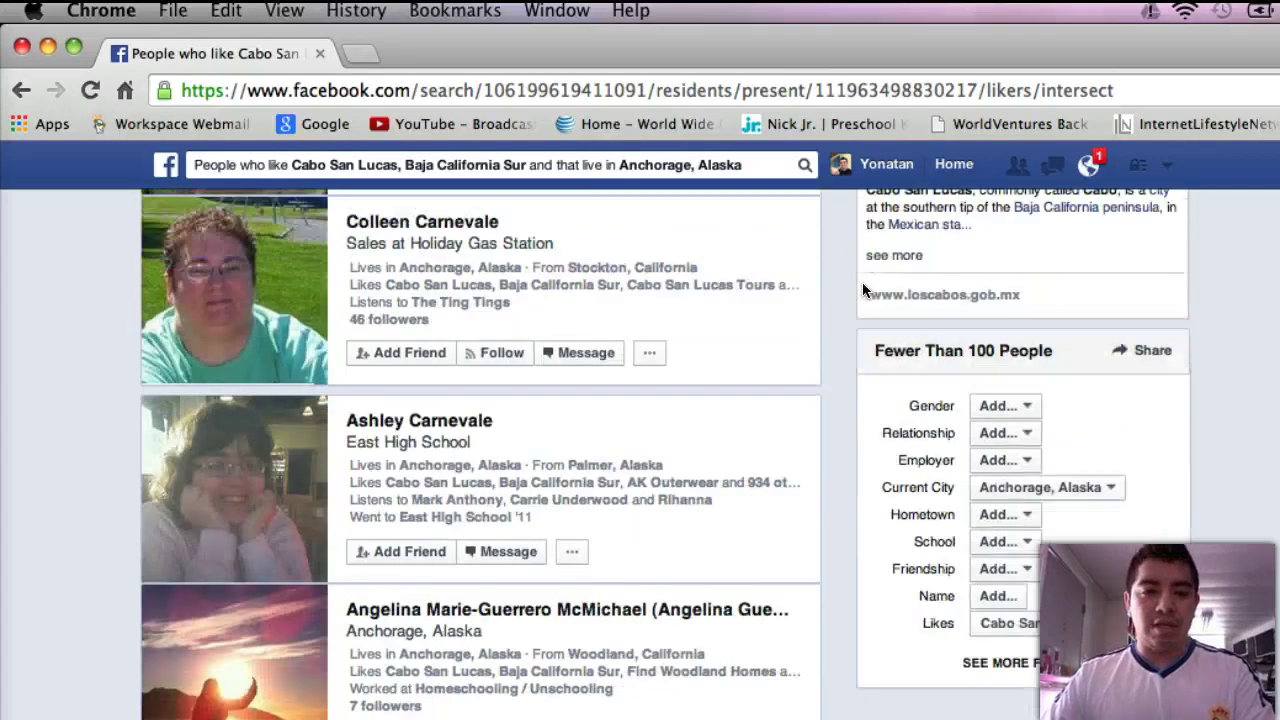
scroll(864, 289, "down", 2)
left_click(858, 287)
scroll(858, 288, "up", 4)
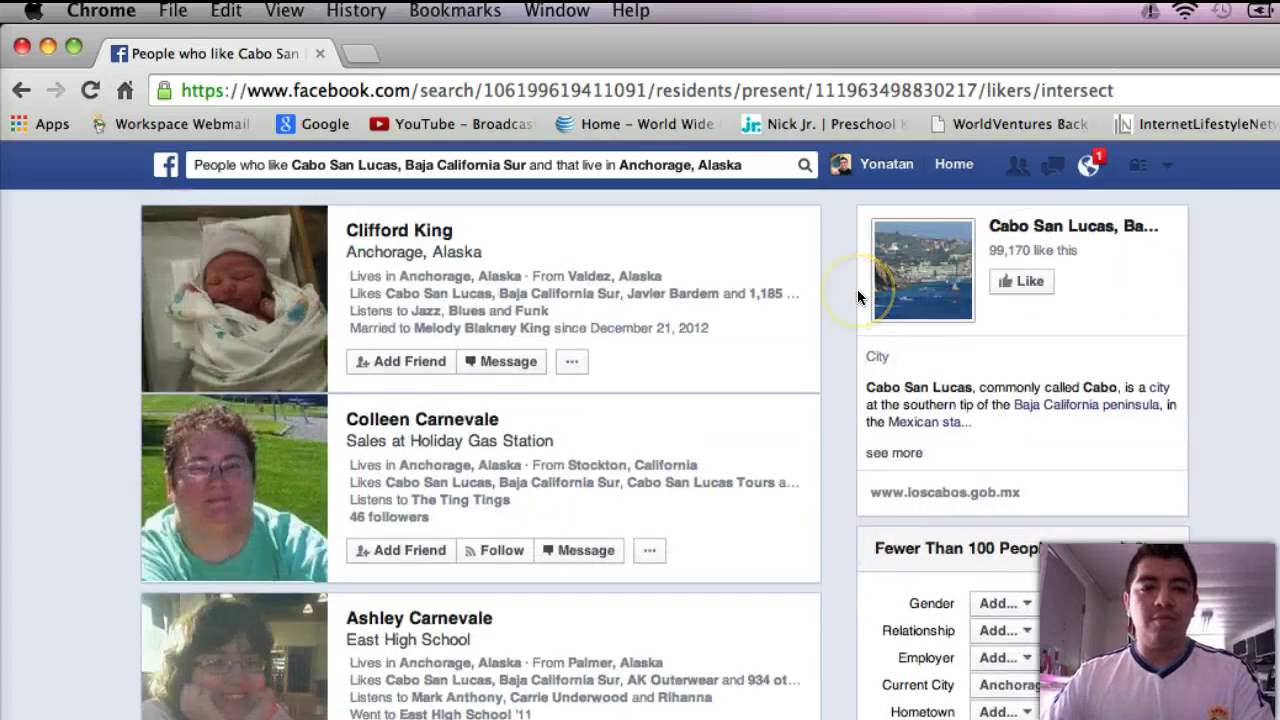
scroll(858, 290, "down", 15)
scroll(857, 290, "up", 15)
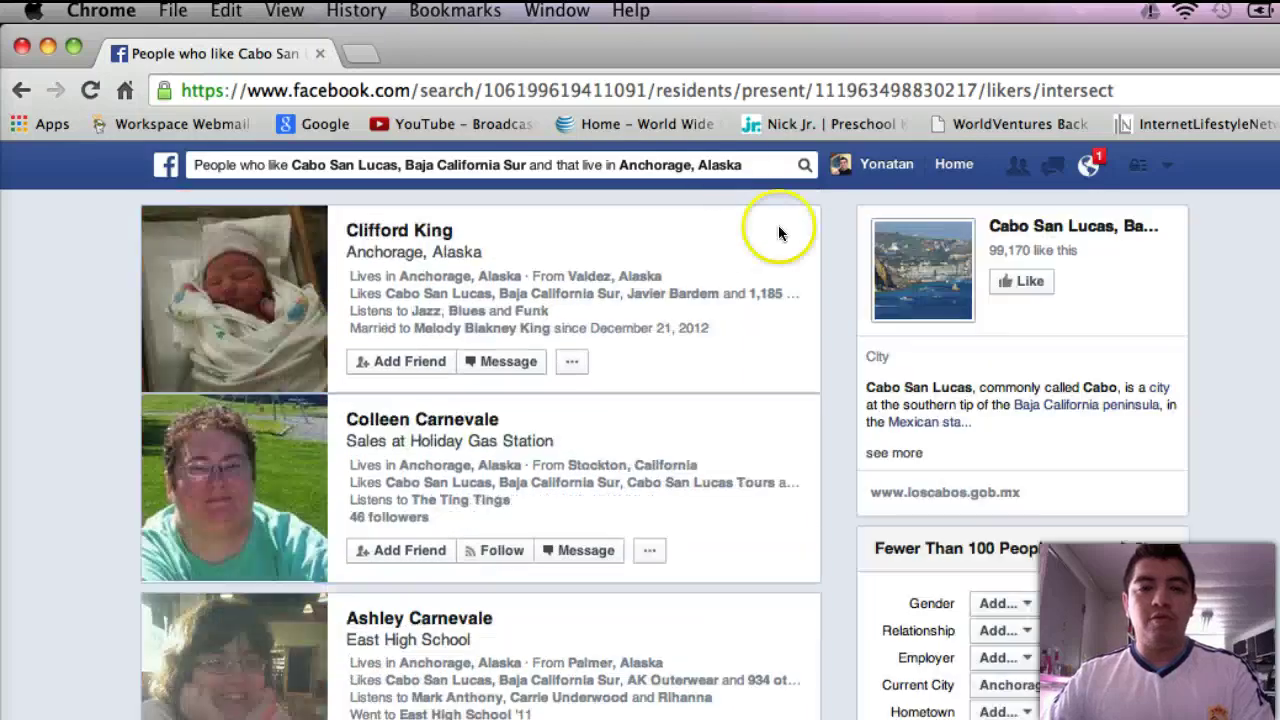
Replace the current query with a search for people who live in Anchorage, Alaska
left_click(742, 165)
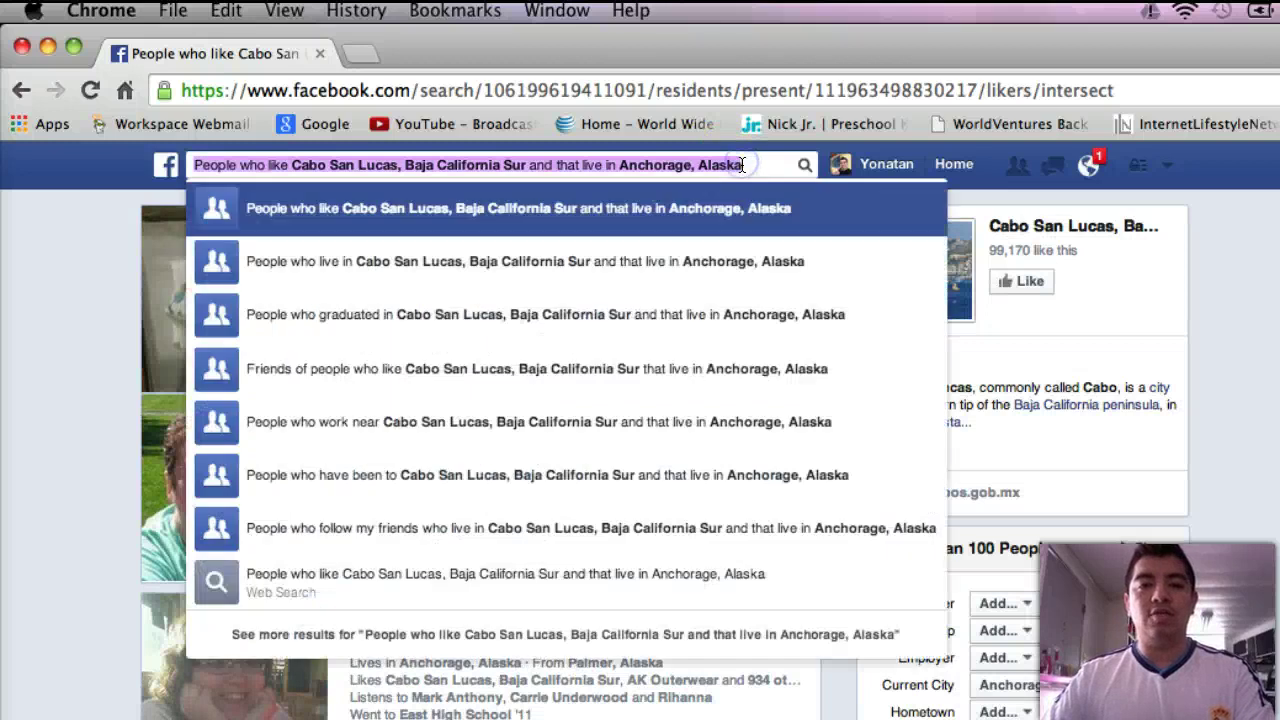
key("BackSpace")
type("peop")
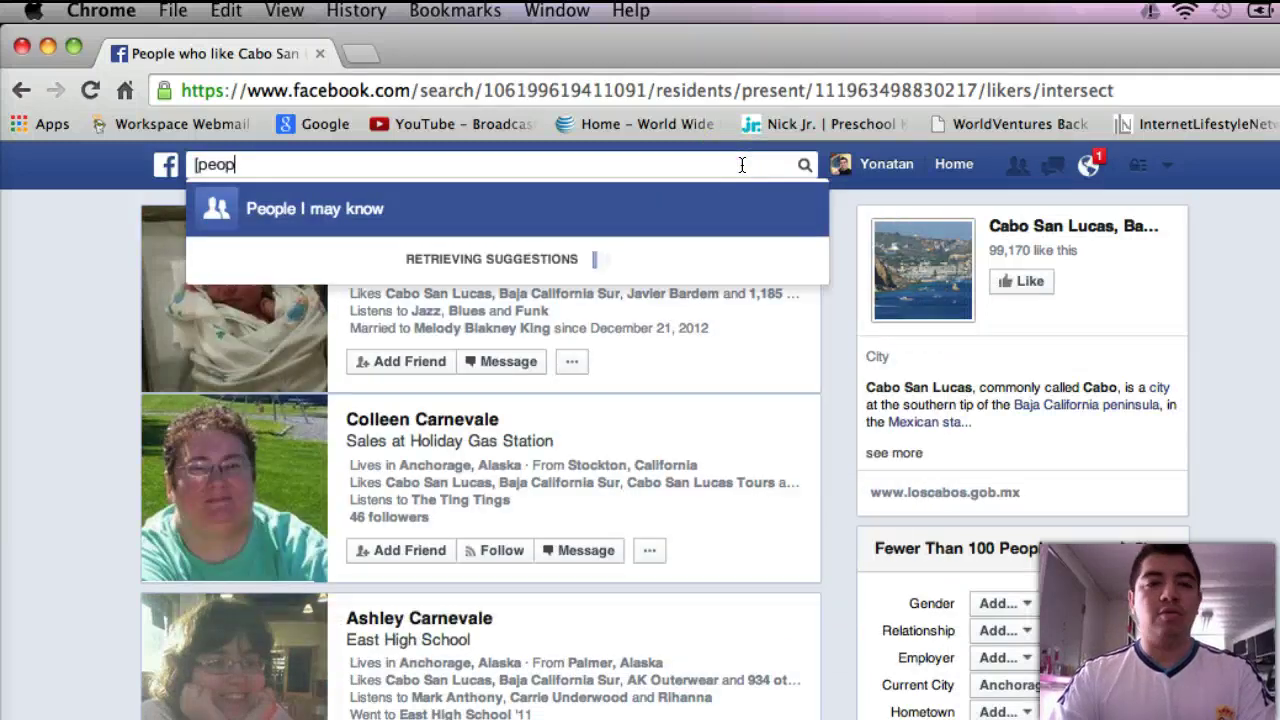
key("BackSpace")
key("BackSpace")
key("BackSpace")
key("BackSpace")
type("people")
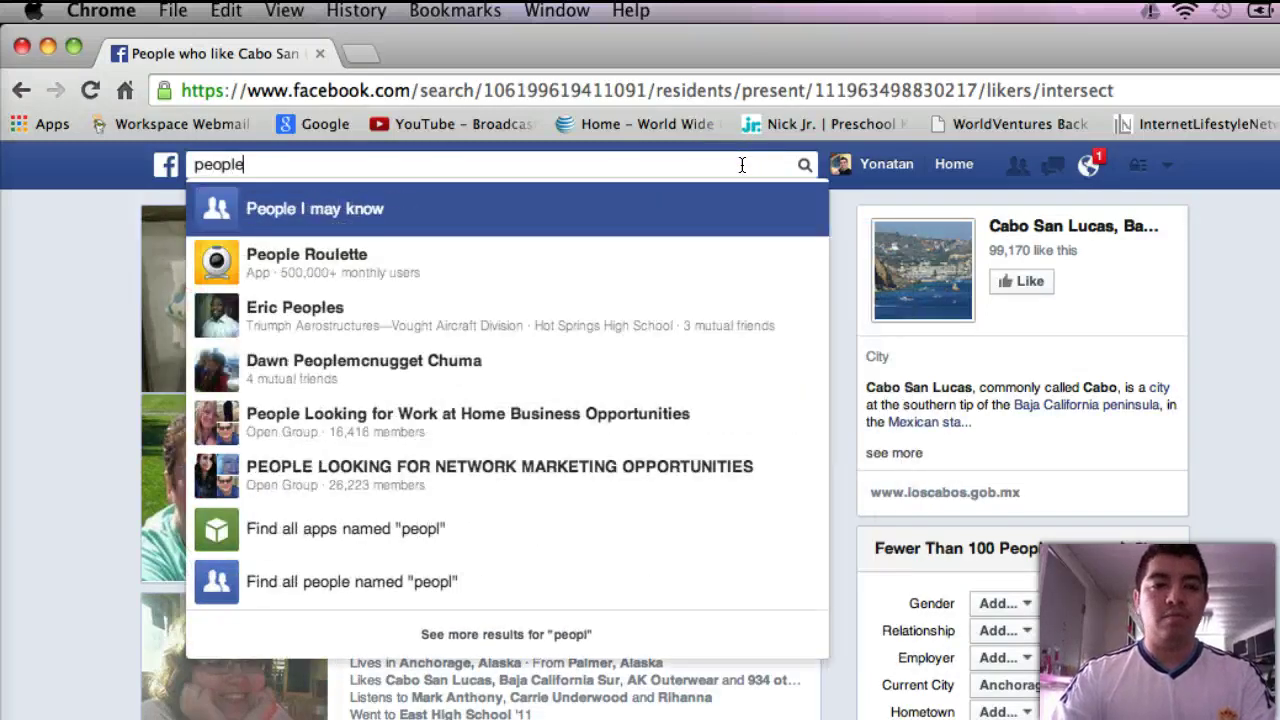
type(" who live")
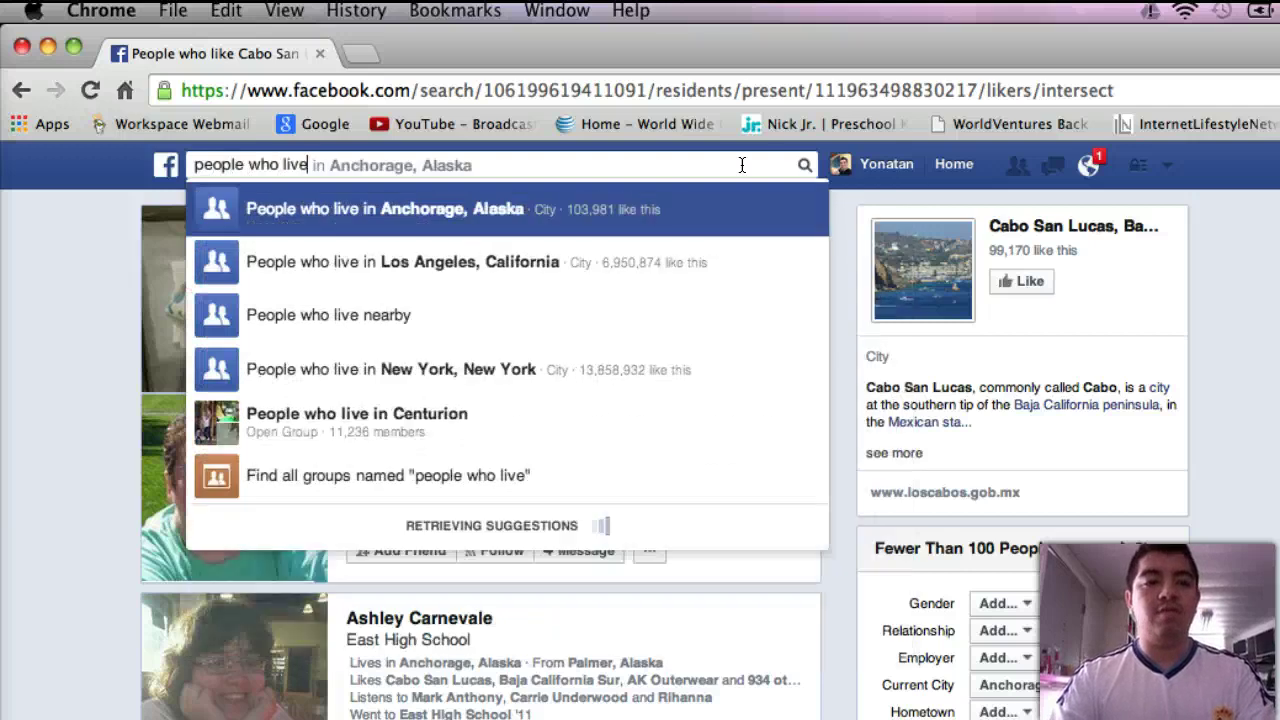
type(" in ancho")
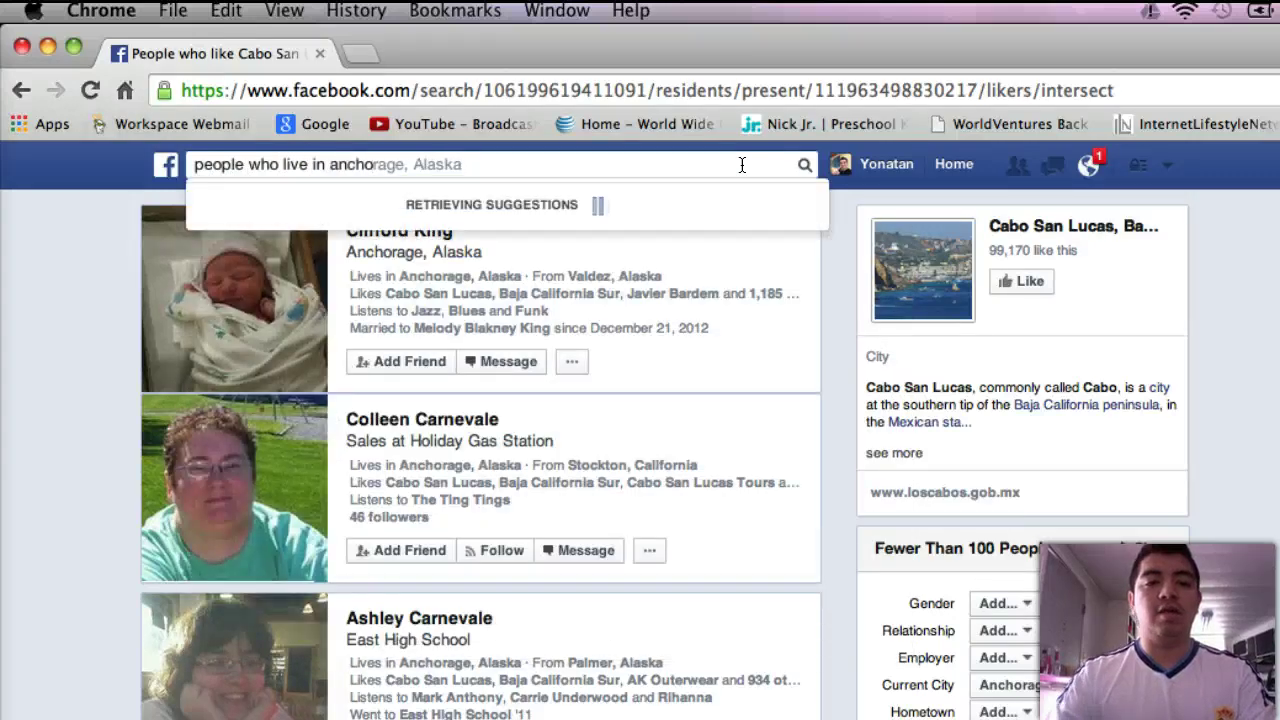
left_click(523, 203)
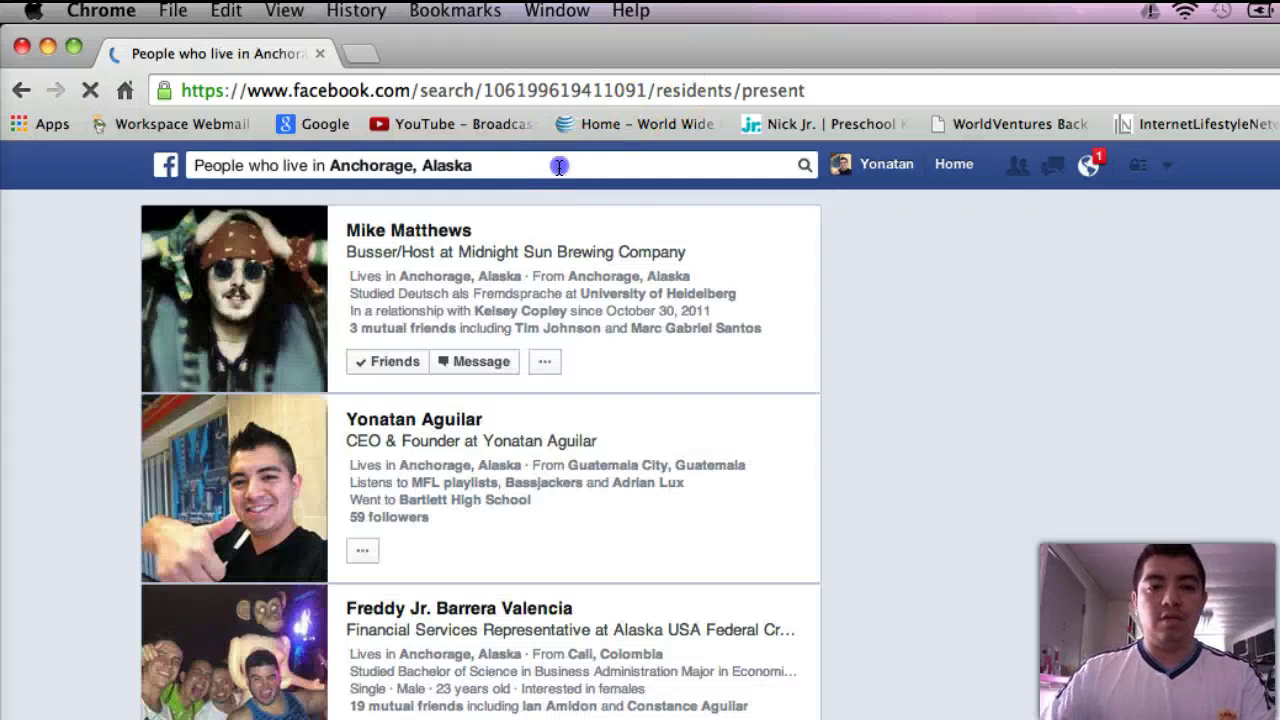
left_click(557, 165)
left_click(575, 203)
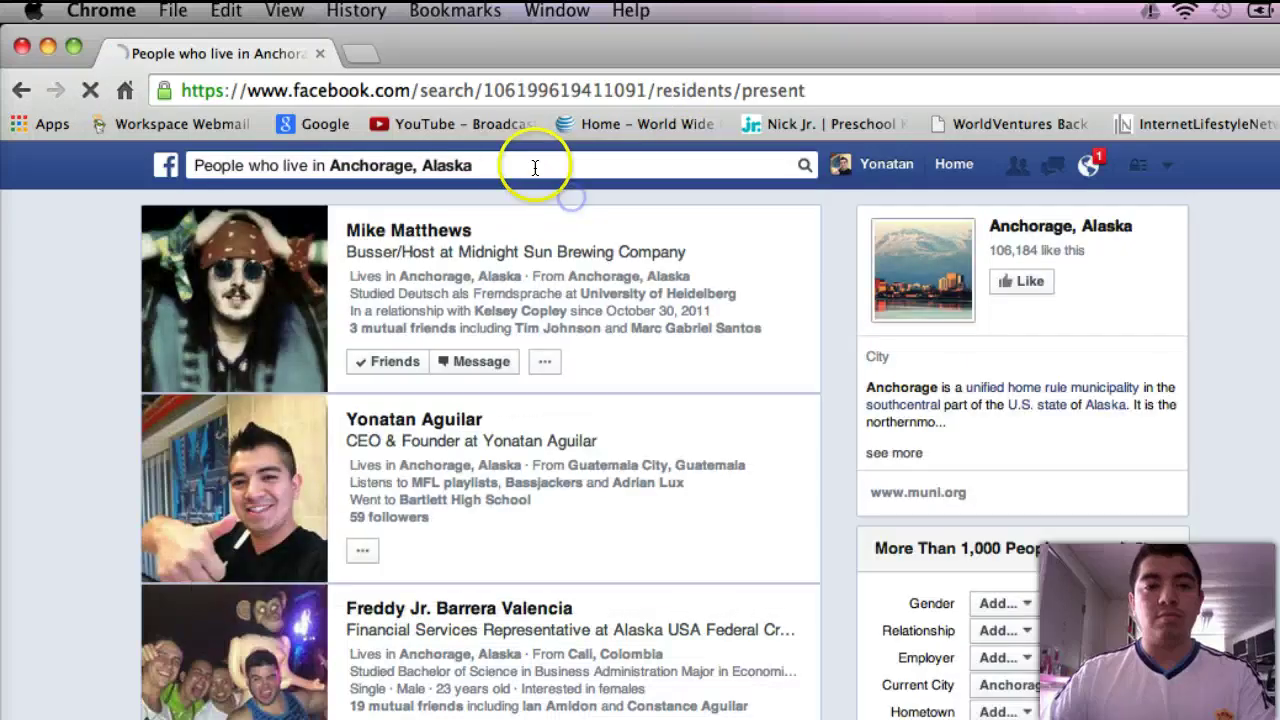
Extend the Anchorage residents query with "who like to t" and review the suggested searches without running one
left_click(503, 160)
left_click(494, 160)
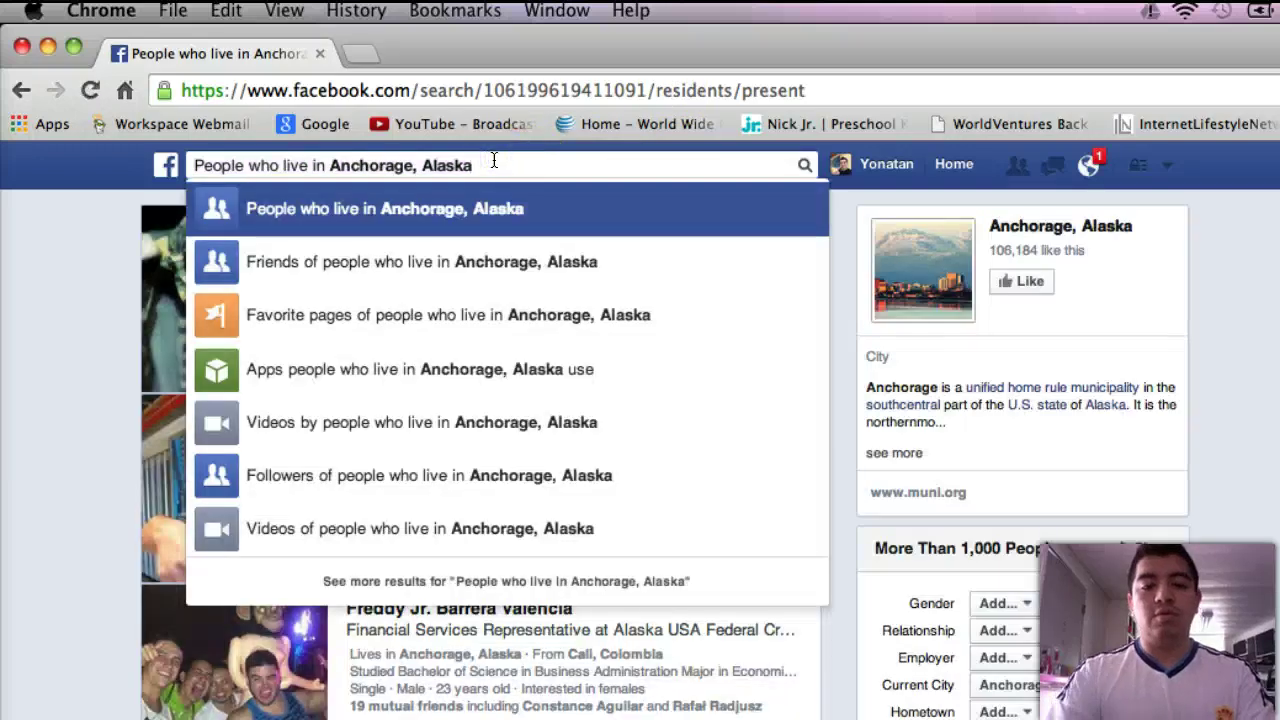
type("who like to ")
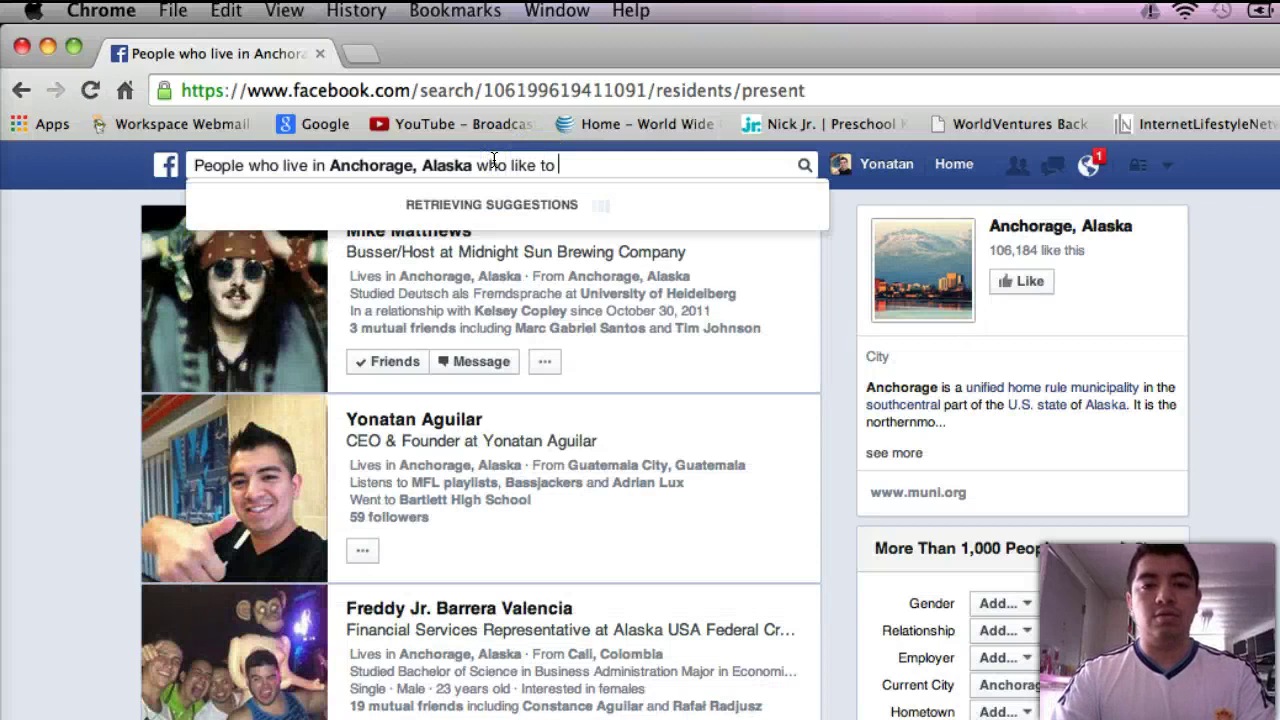
type("trave")
key("BackSpace")
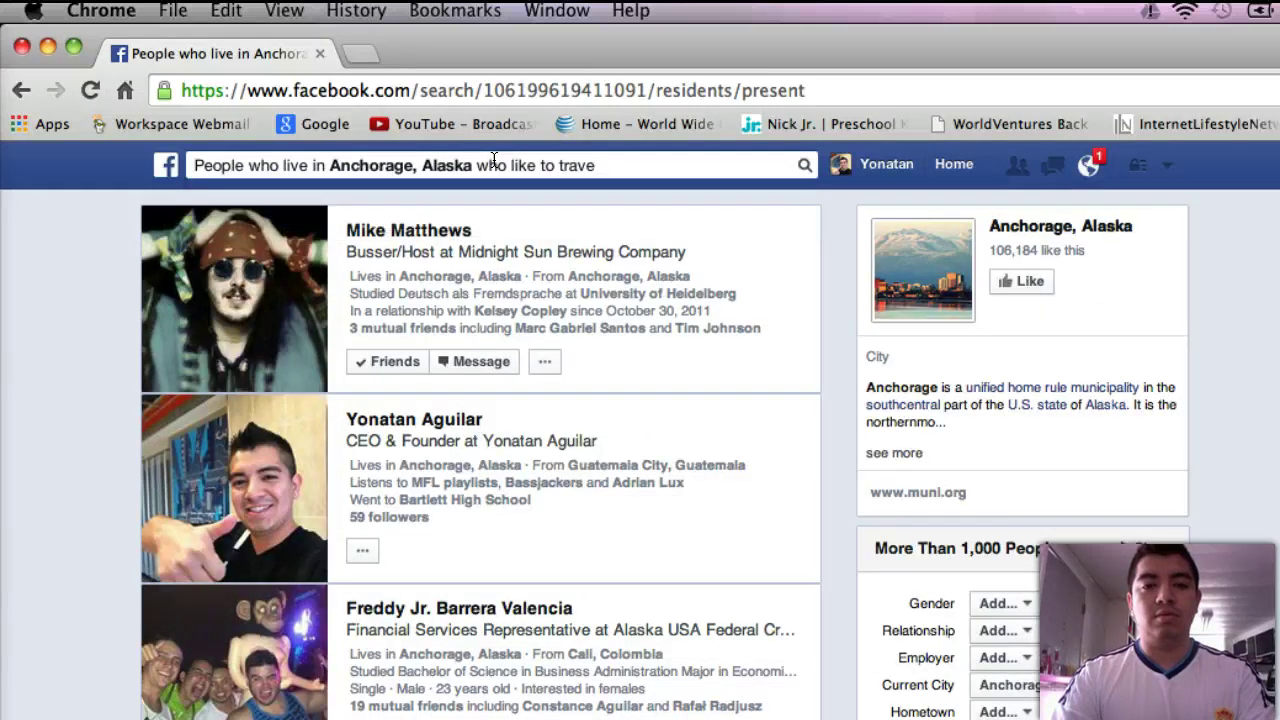
key("BackSpace")
key("BackSpace")
key("BackSpace")
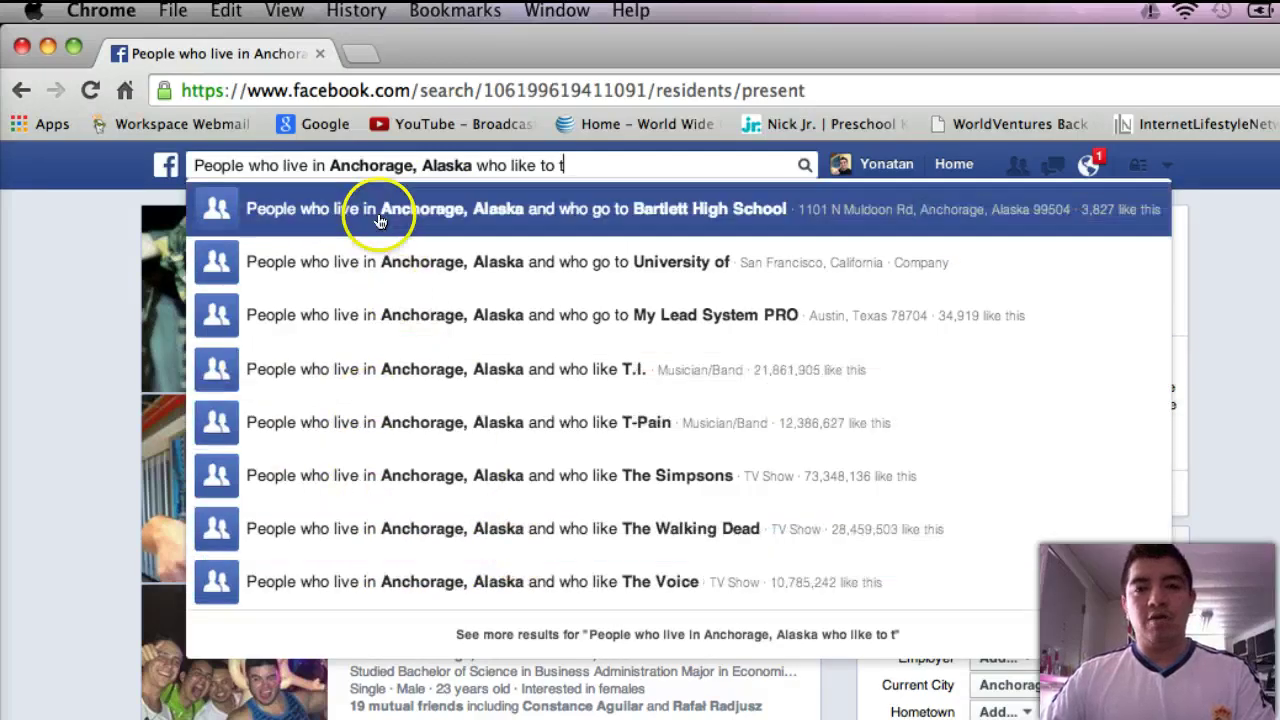
triple_click(599, 165)
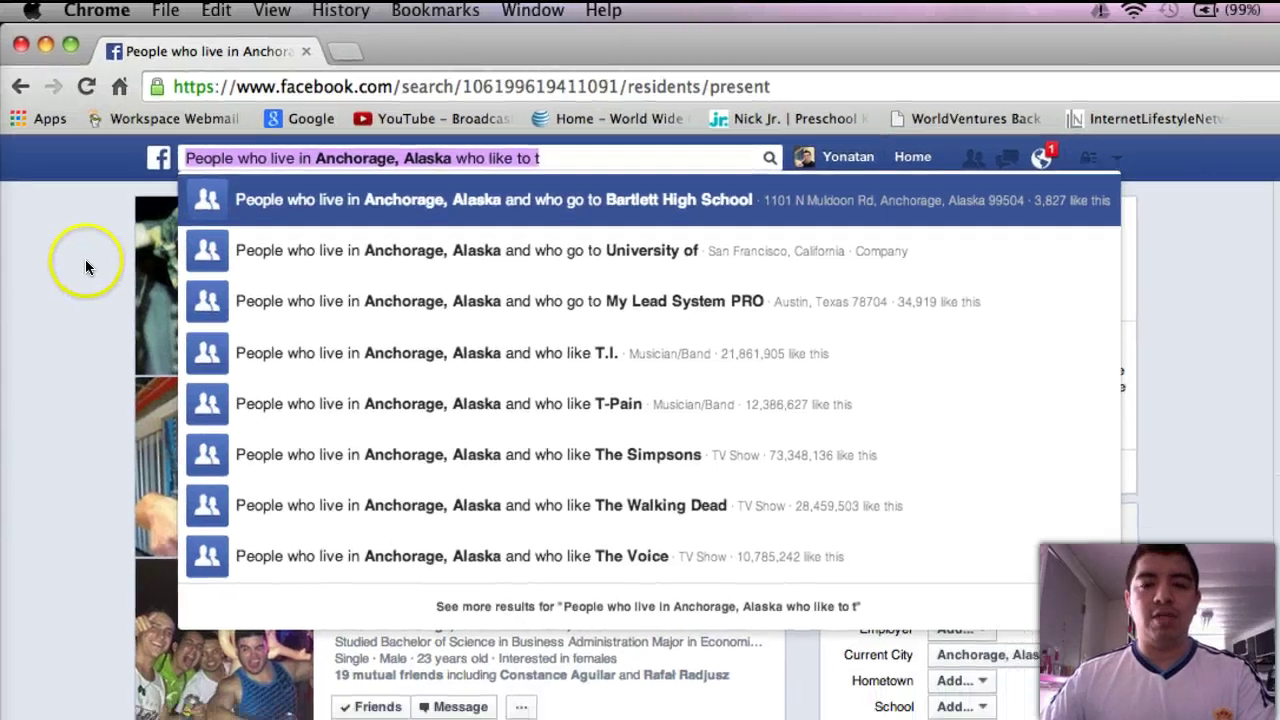
left_click(88, 271)
Browse the list of people living in Anchorage, Alaska, checking their jobs, interests, mutual friends and contact options
scroll(638, 283, "down", 3)
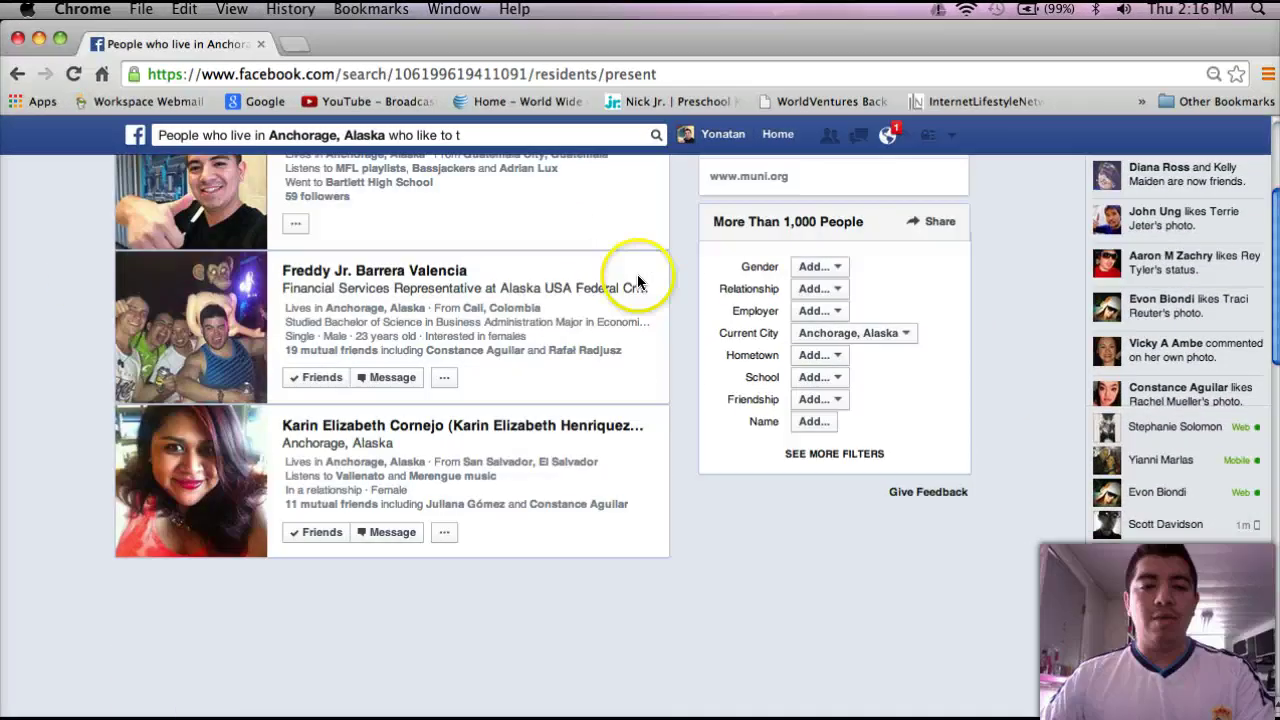
scroll(661, 268, "down", 15)
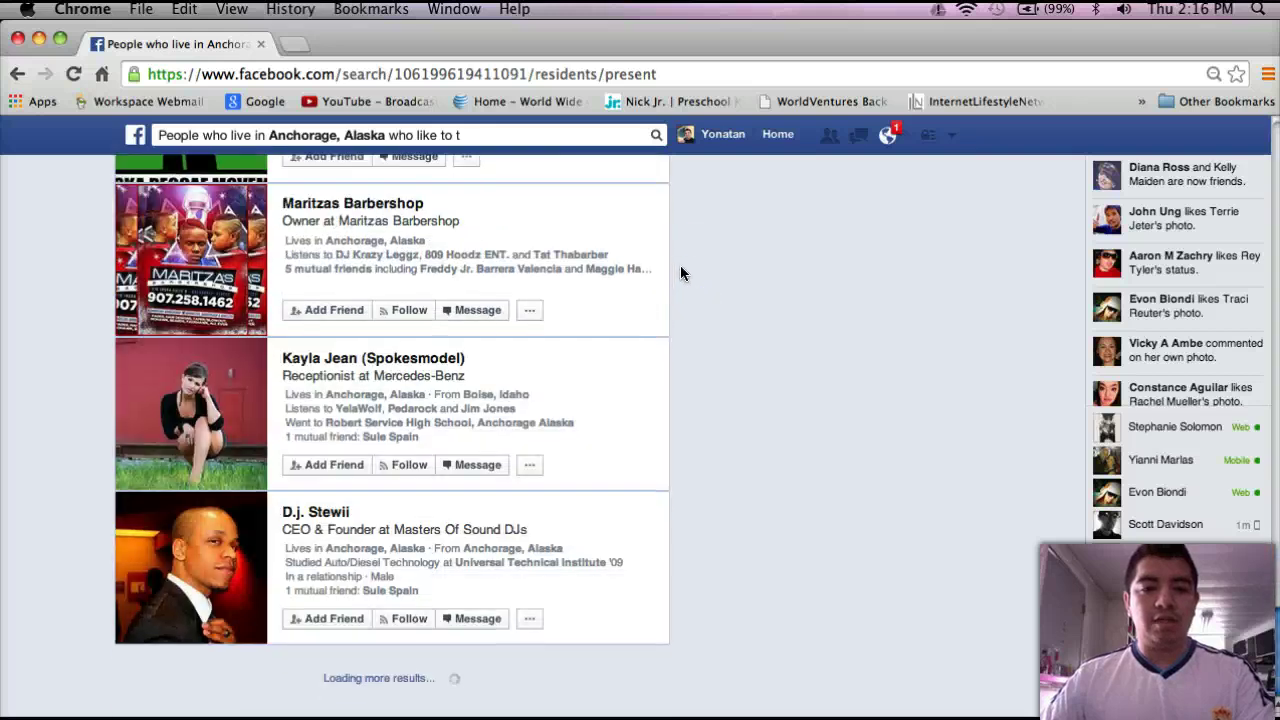
scroll(681, 285, "down", 10)
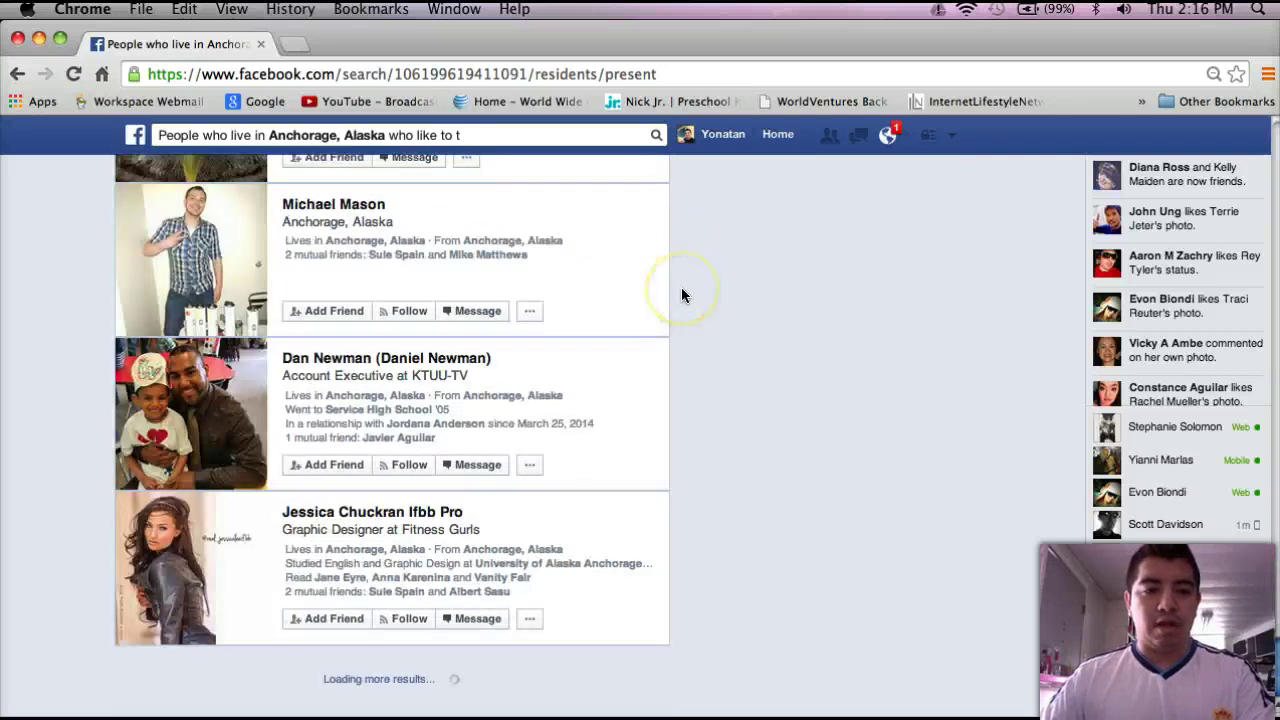
scroll(681, 295, "down", 10)
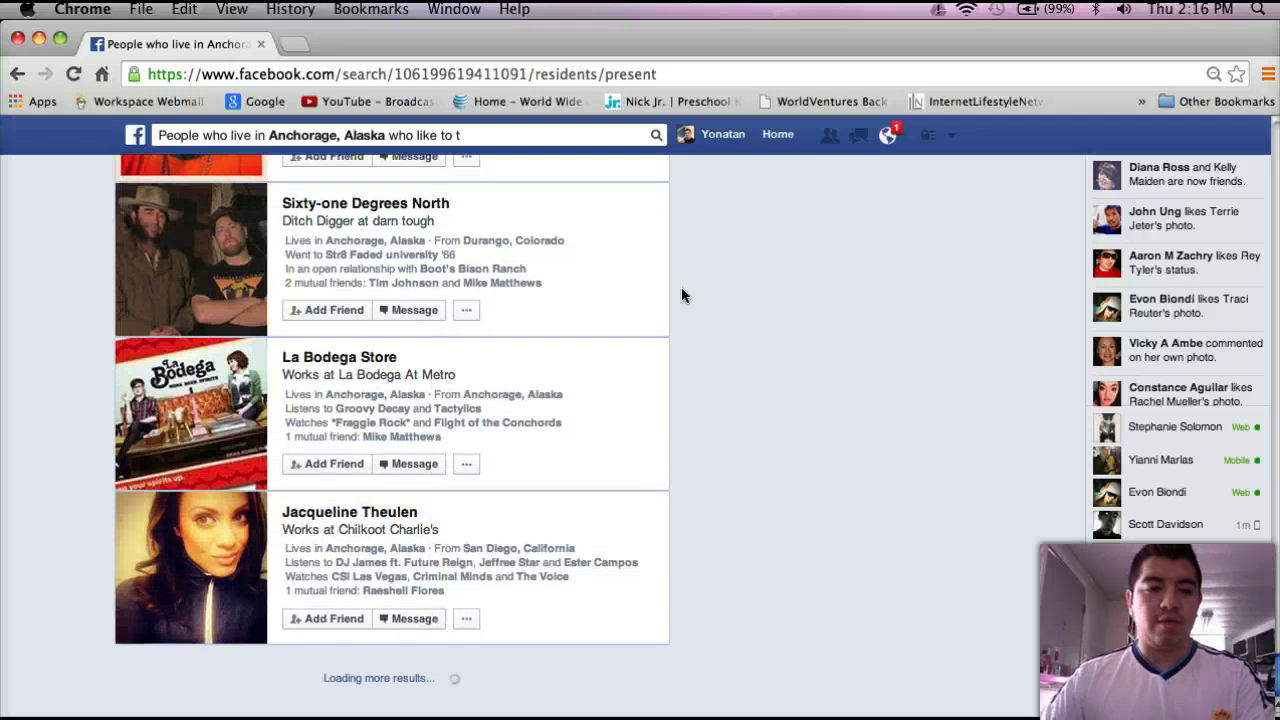
scroll(681, 295, "down", 10)
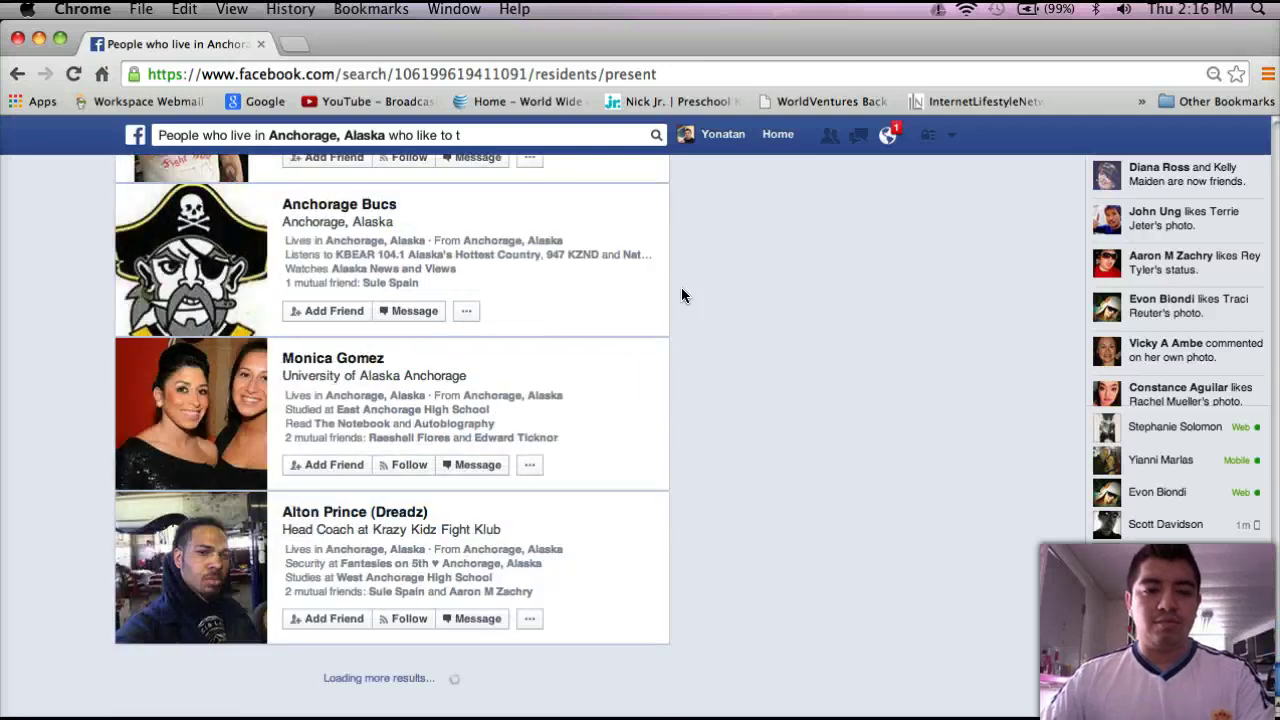
scroll(681, 295, "down", 10)
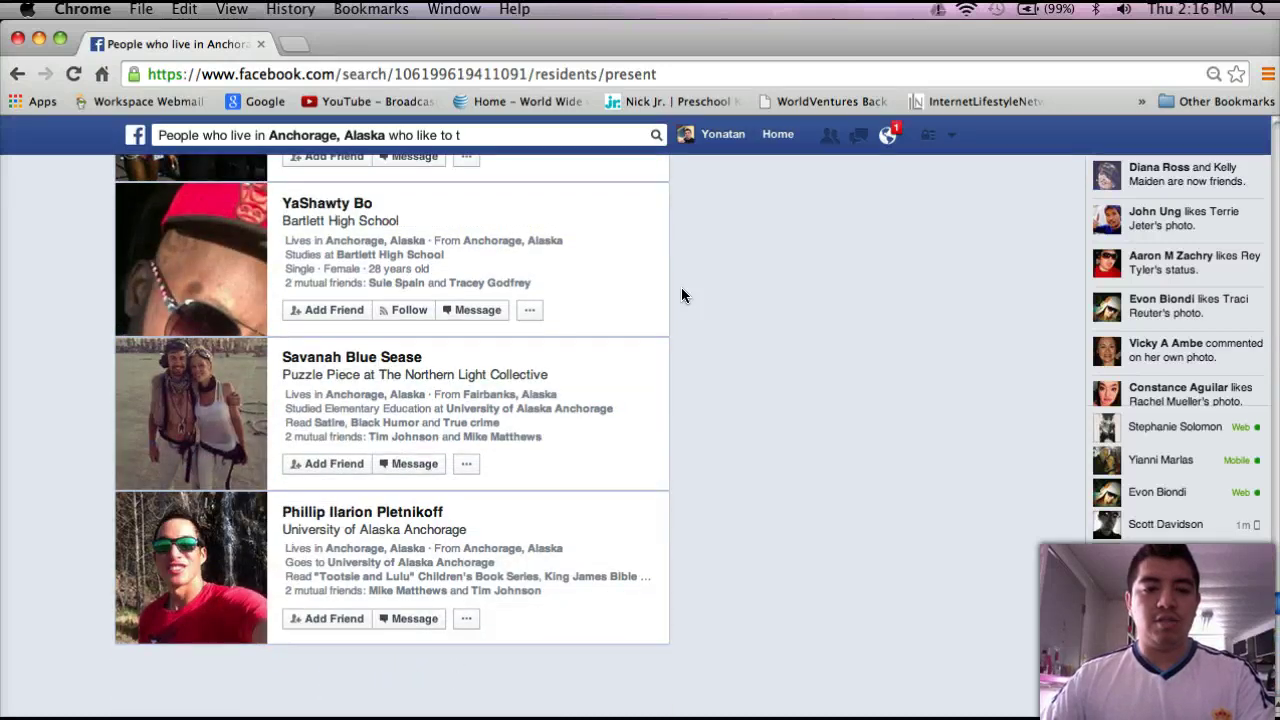
scroll(681, 295, "down", 8)
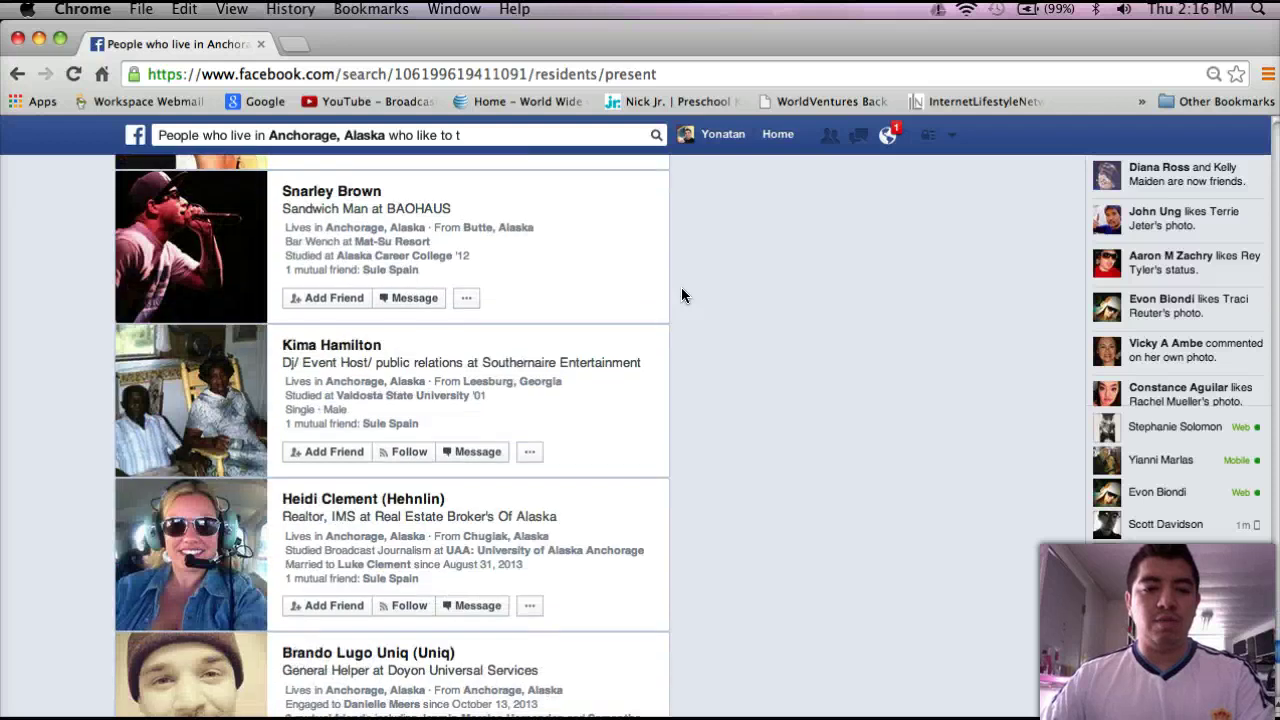
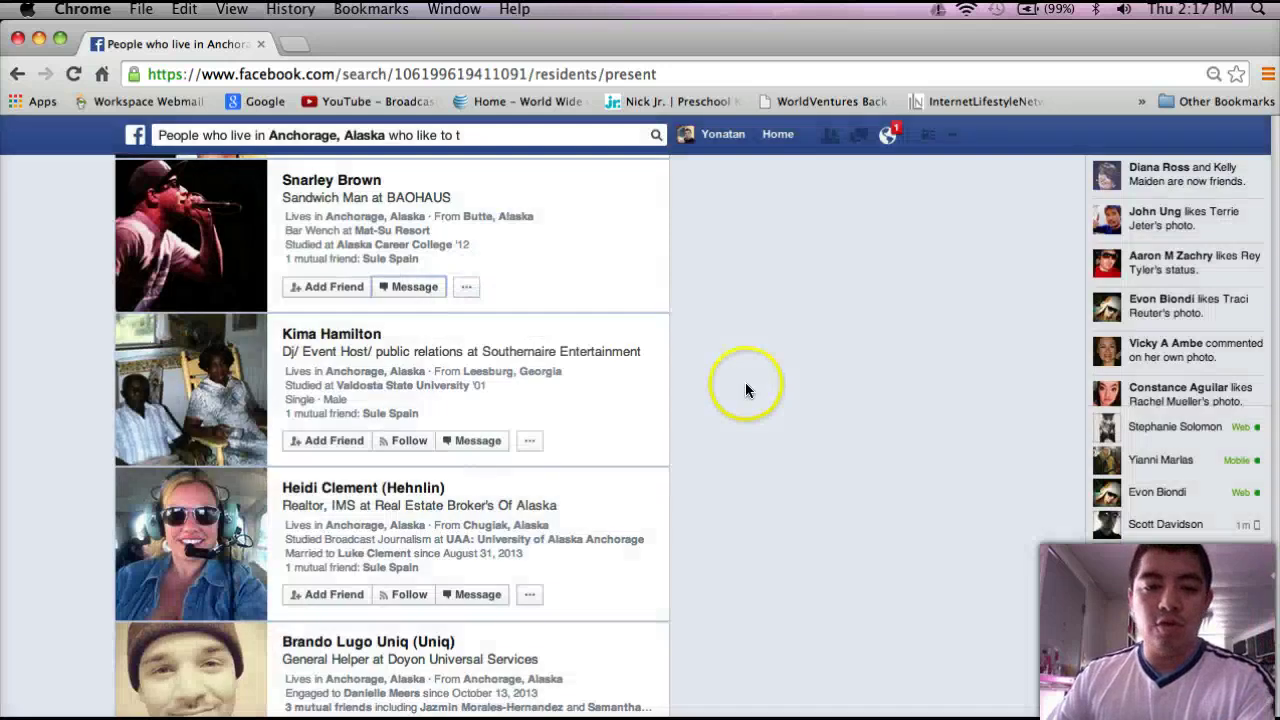
scroll(746, 390, "down", 10)
scroll(746, 390, "down", 5)
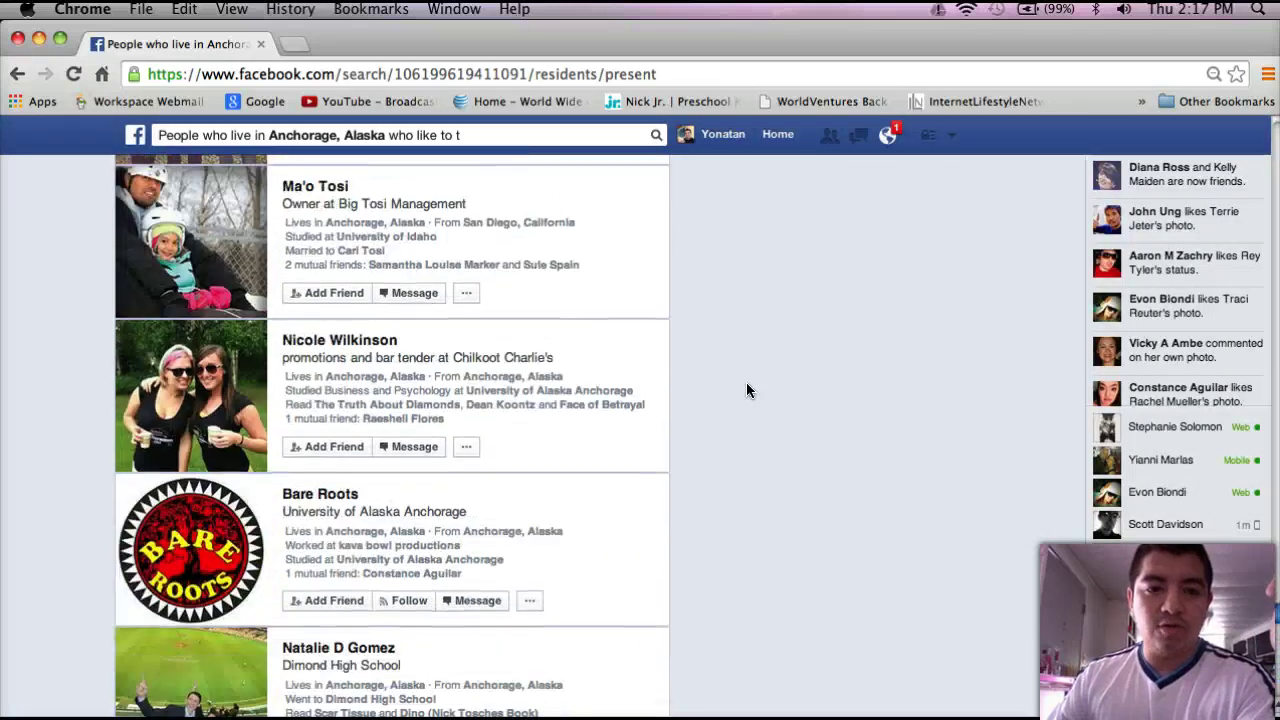
scroll(746, 390, "down", 5)
scroll(746, 390, "down", 12)
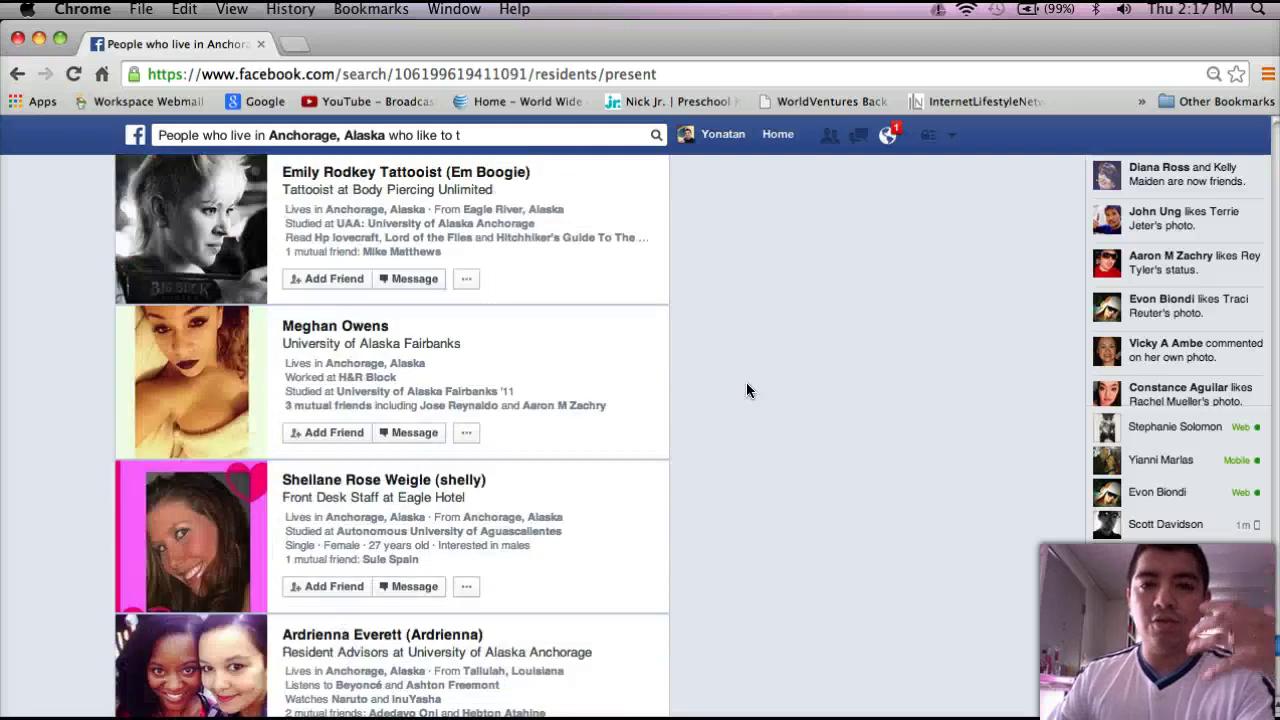
scroll(746, 390, "down", 4)
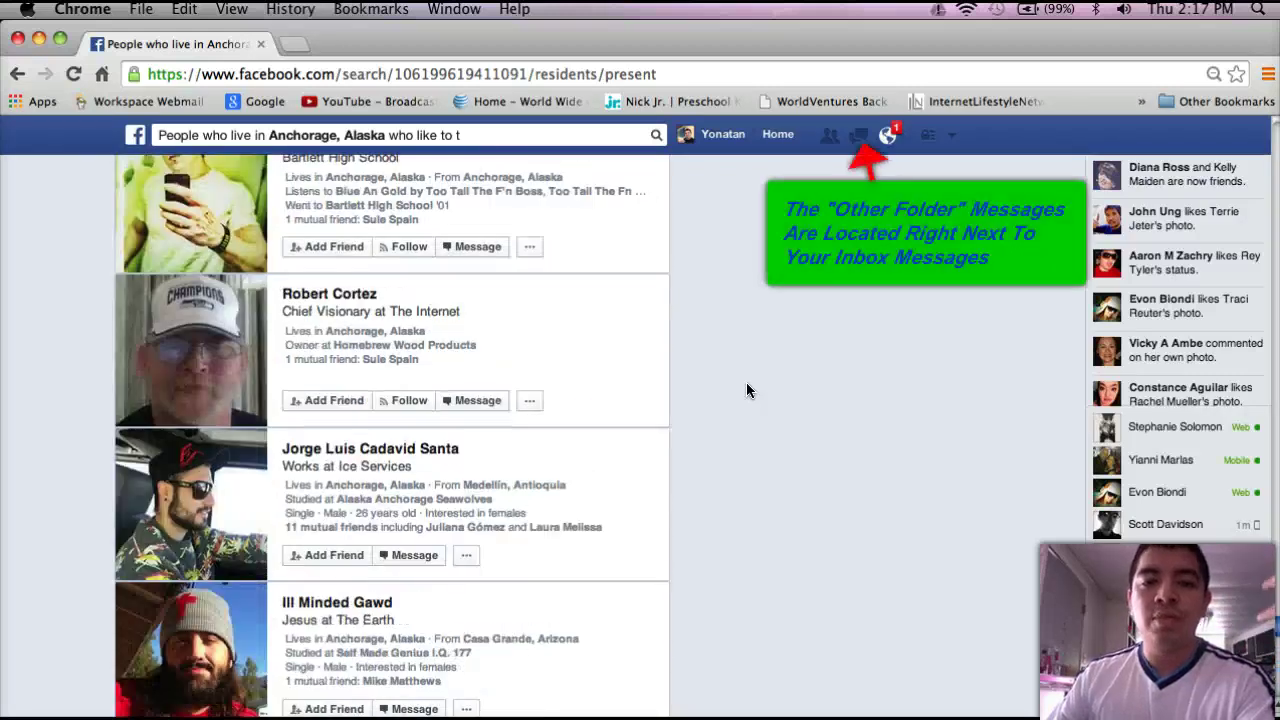
scroll(746, 390, "down", 3)
scroll(746, 390, "down", 4)
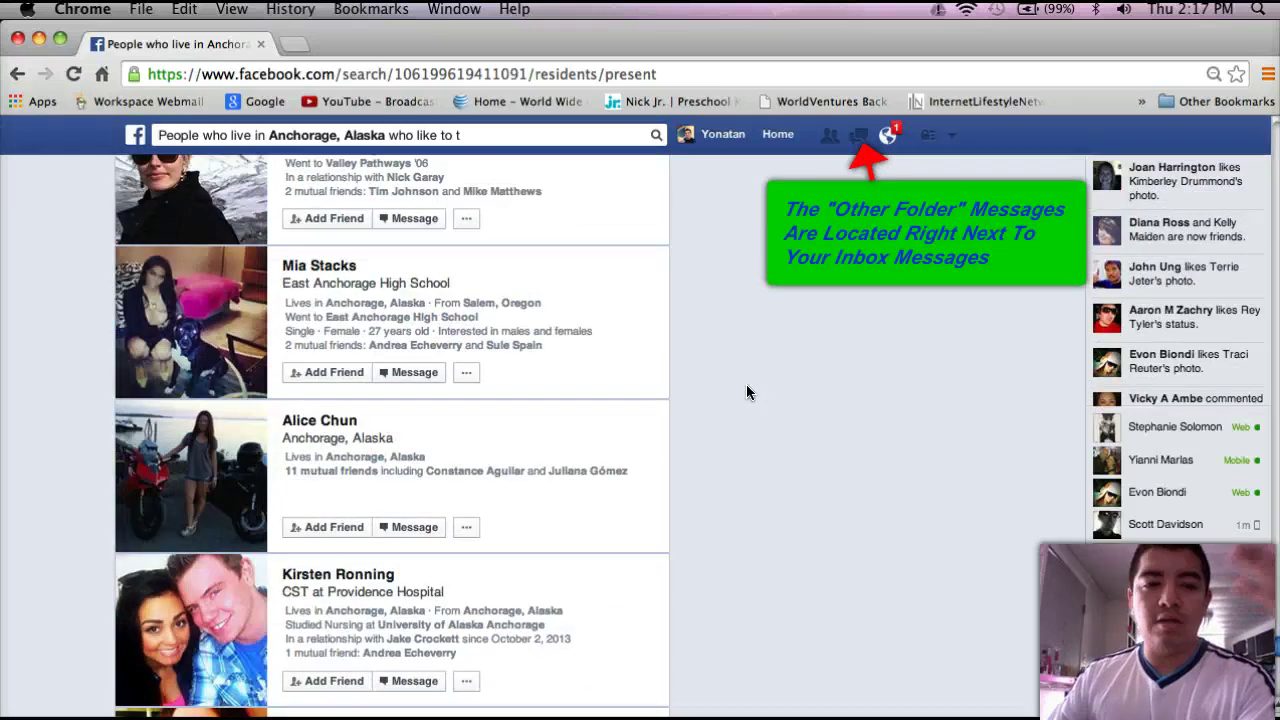
scroll(746, 392, "down", 5)
scroll(746, 392, "down", 1)
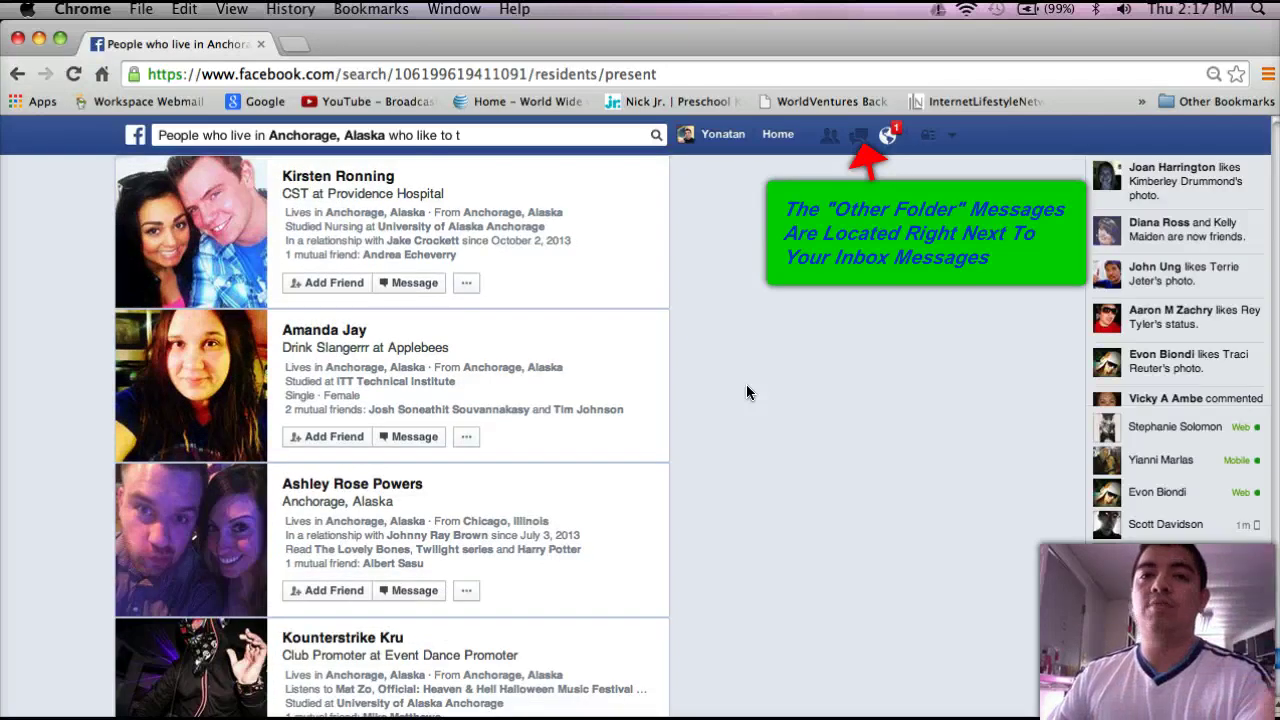
scroll(746, 392, "down", 12)
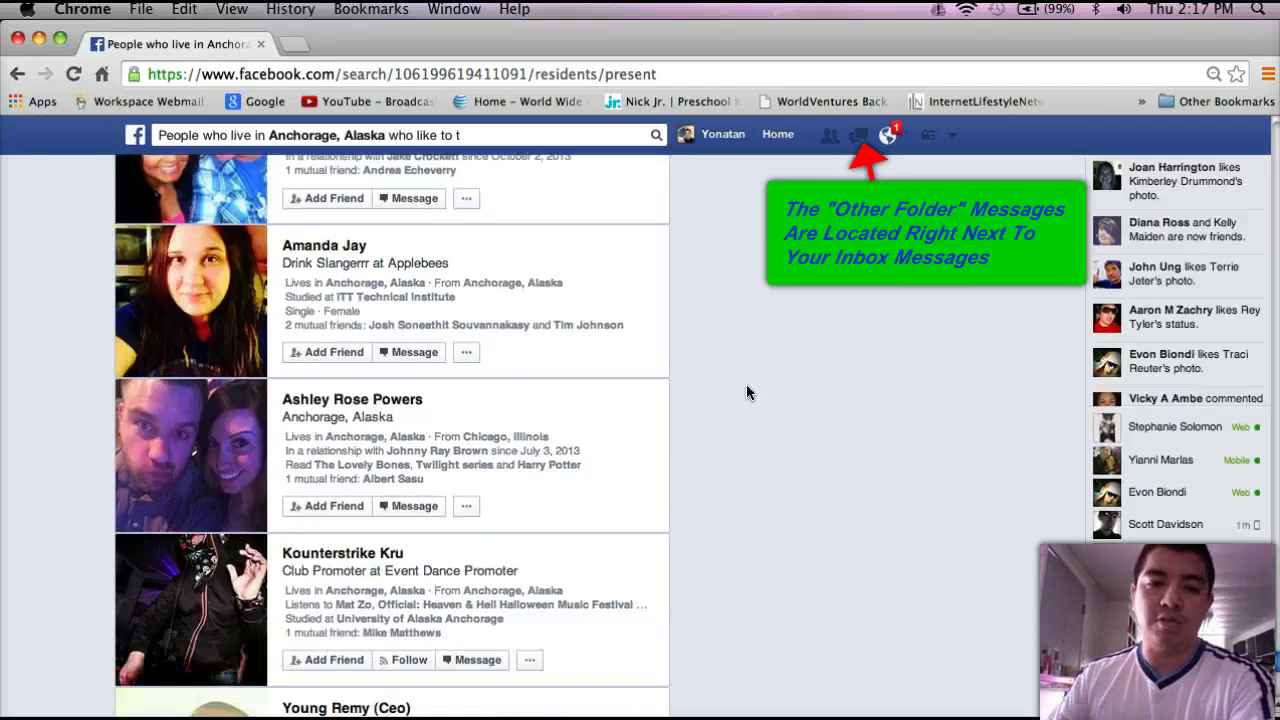
scroll(746, 392, "down", 4)
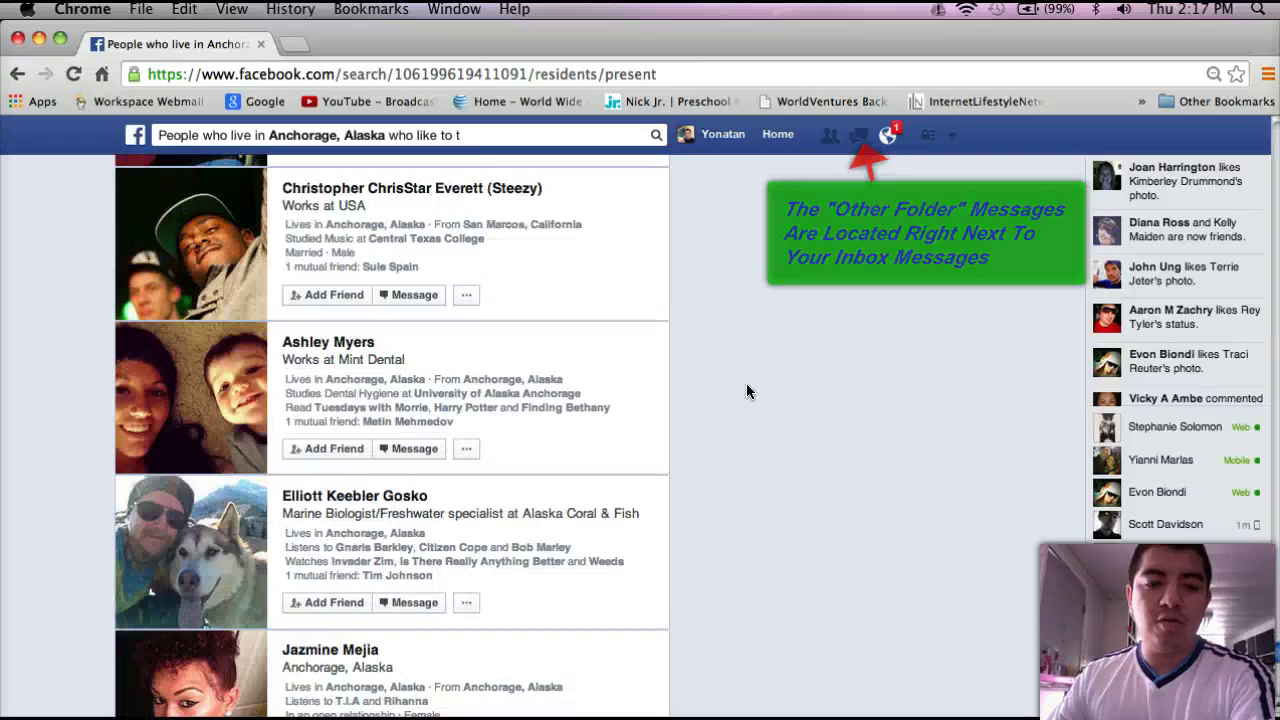
scroll(746, 392, "down", 2)
scroll(746, 392, "down", 6)
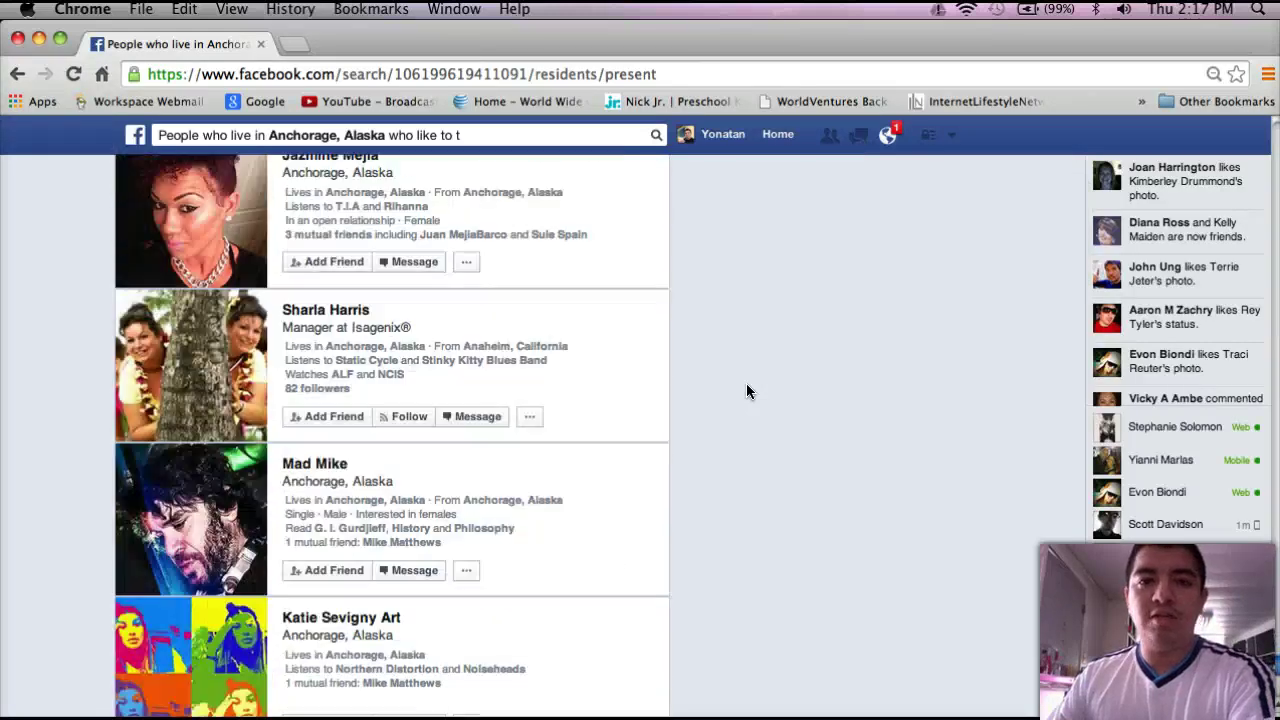
scroll(746, 392, "down", 3)
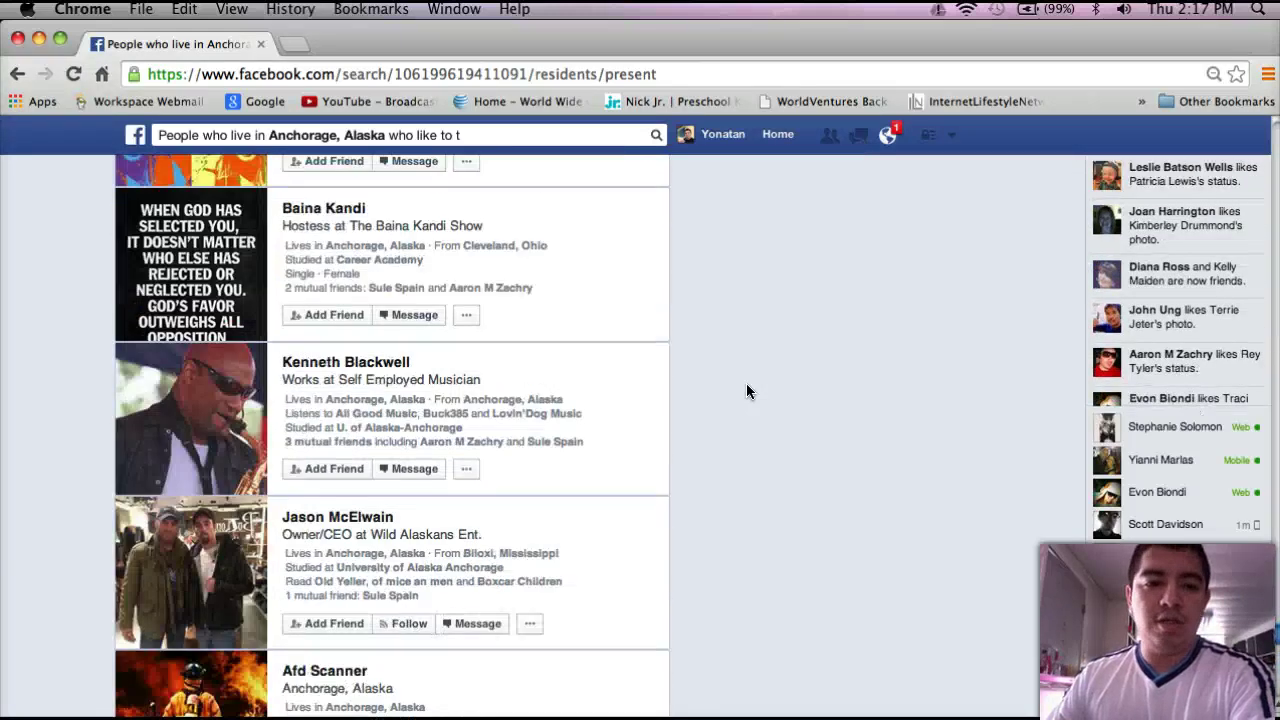
Open a blank new message to the Anchorage resident with the firefighter photo, and close it without sending
scroll(746, 392, "down", 4)
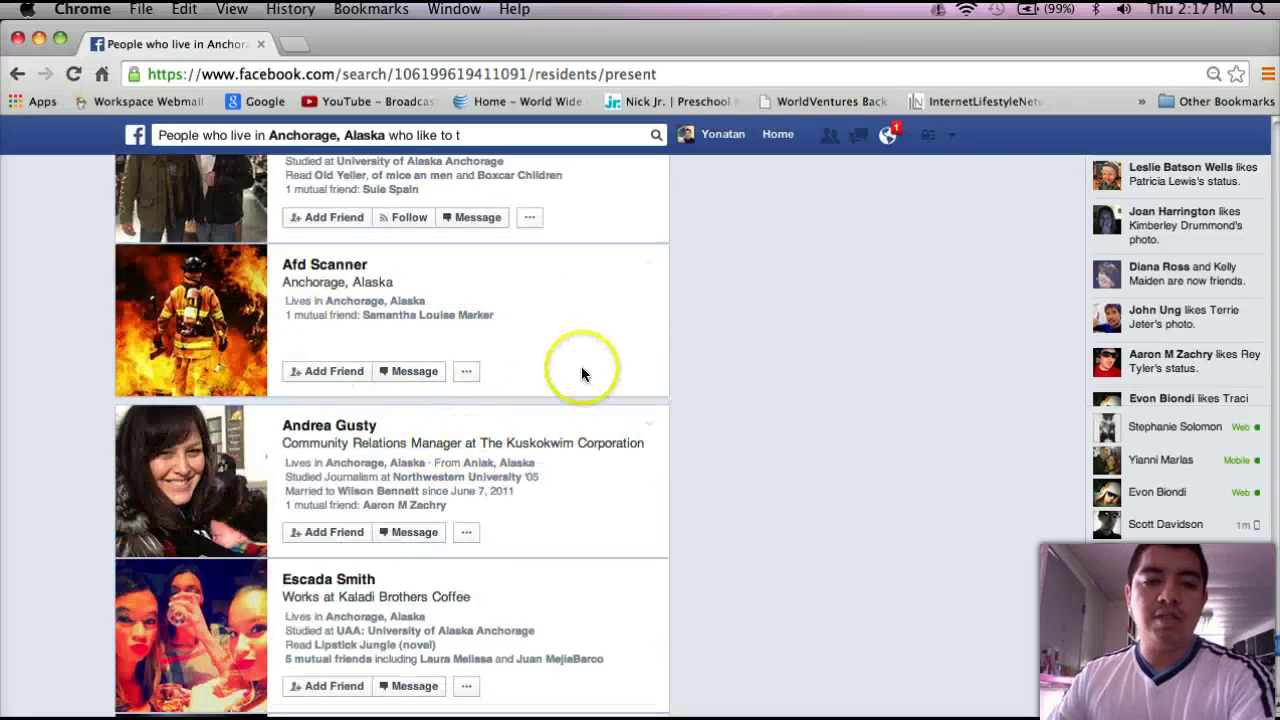
left_click(408, 370)
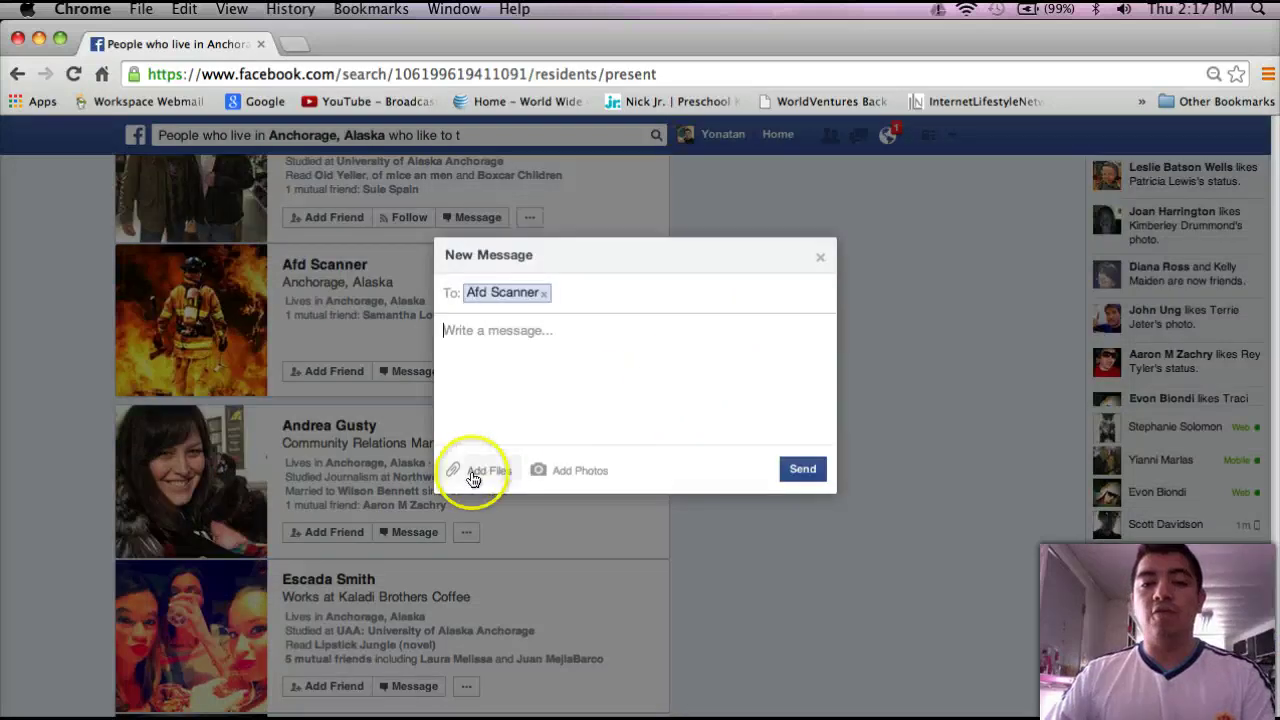
left_click(817, 260)
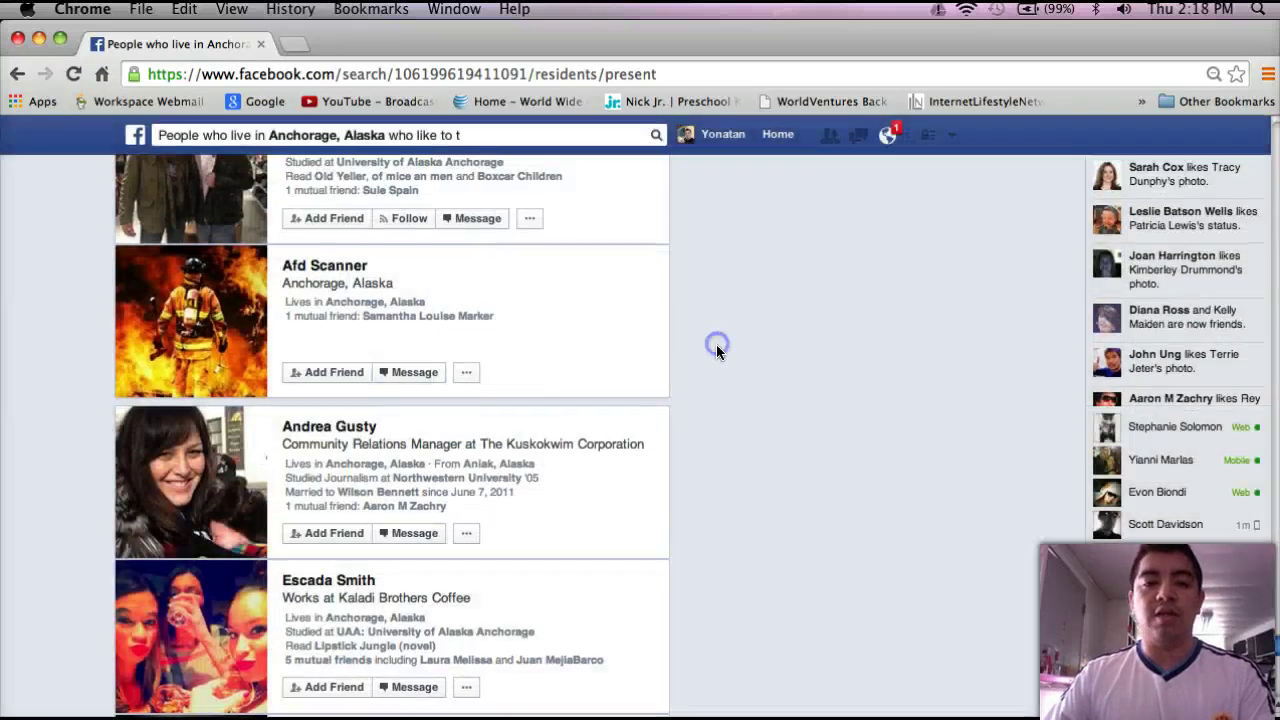
Look through more Anchorage residents listed beyond the profile with the firefighter photo
scroll(716, 345, "down", 5)
scroll(716, 352, "down", 2)
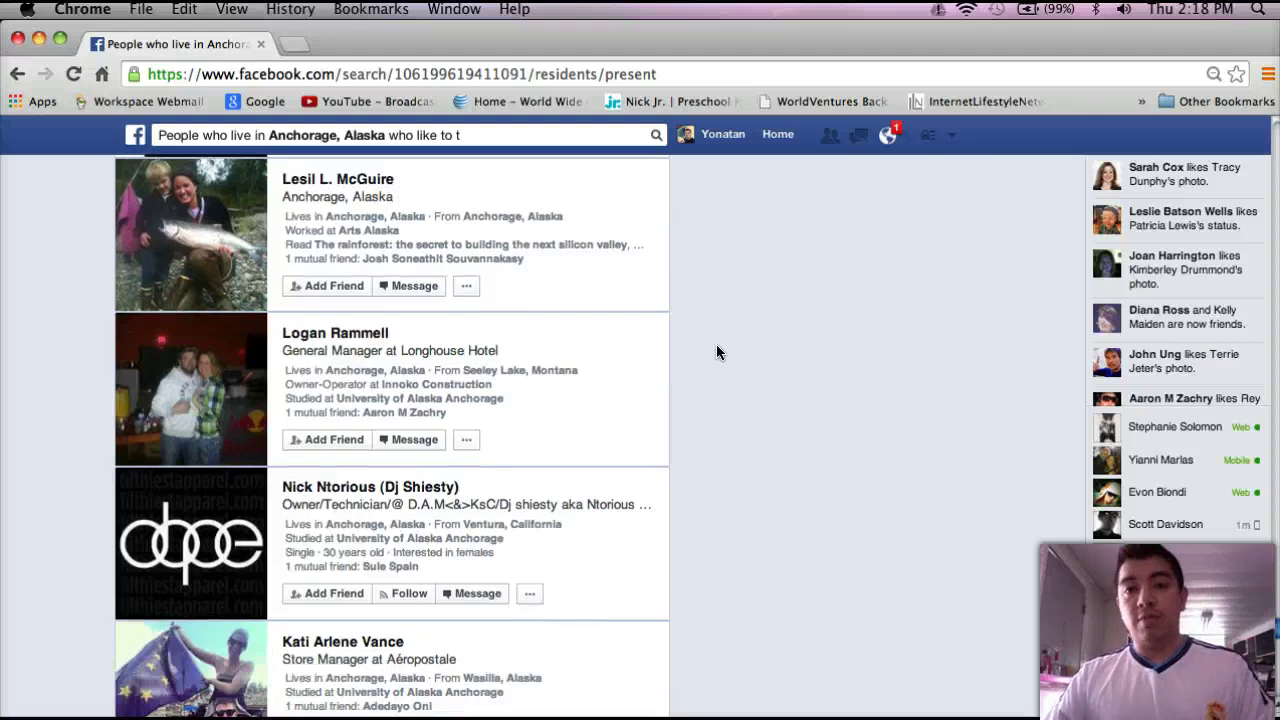
scroll(716, 344, "down", 5)
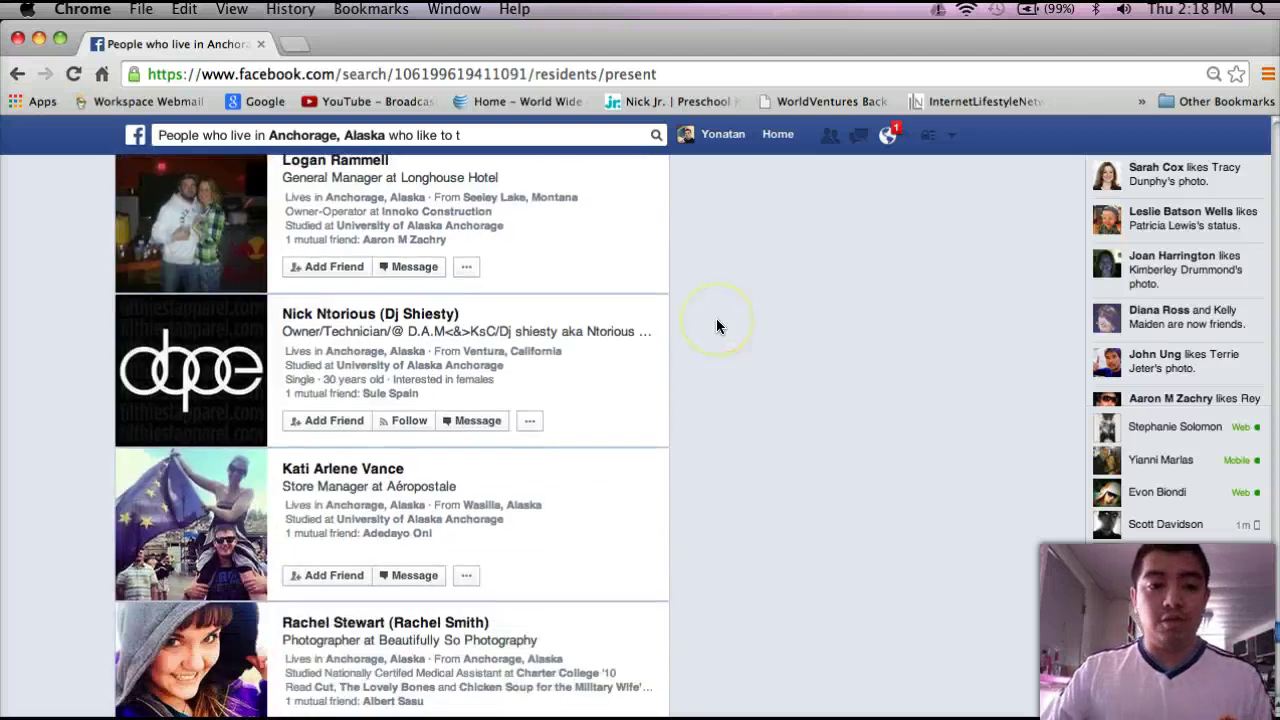
scroll(716, 326, "down", 3)
scroll(716, 326, "down", 5)
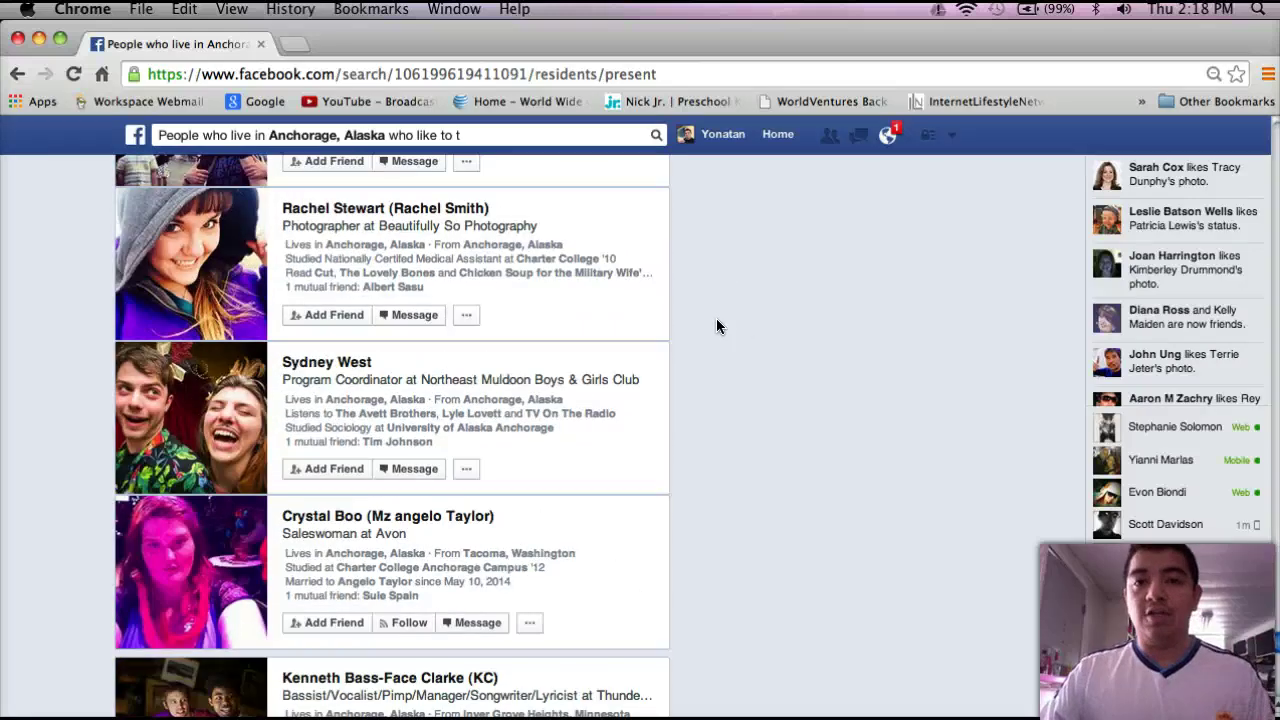
Browse further through the Anchorage, Alaska residents, checking their jobs, interests, mutual friends and contact options
scroll(716, 326, "down", 3)
scroll(716, 326, "down", 4)
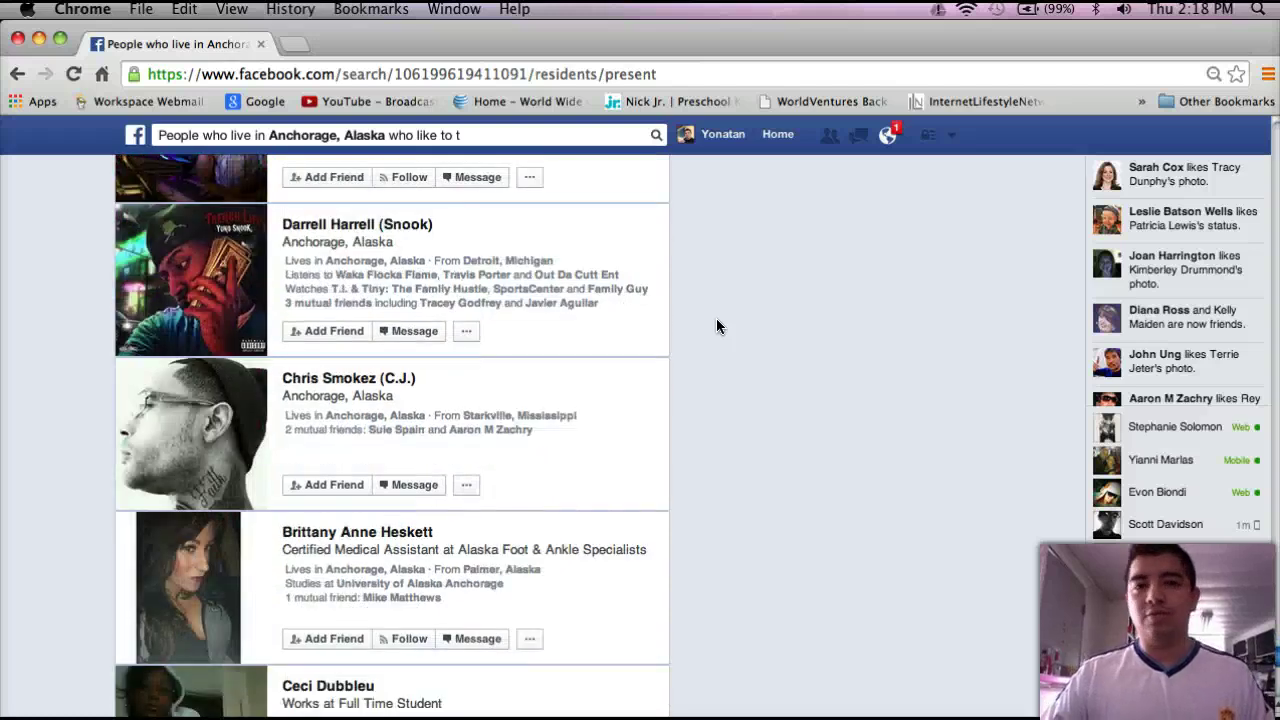
scroll(716, 326, "down", 14)
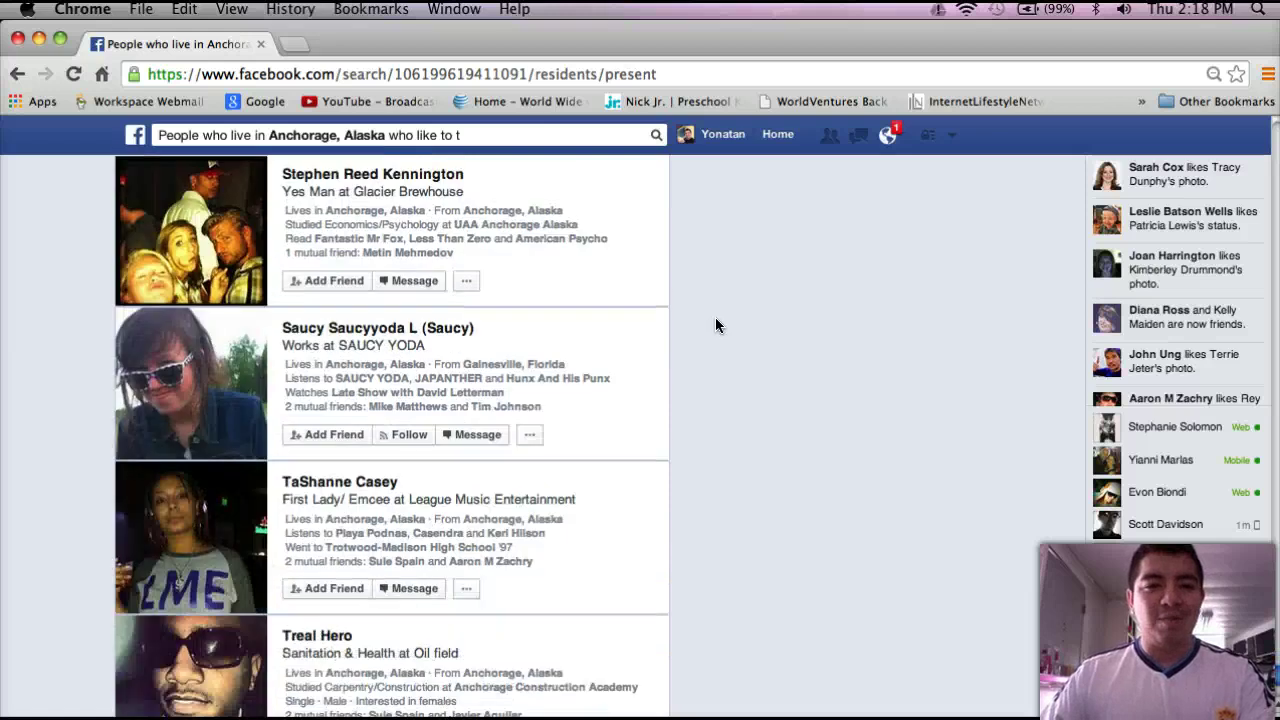
scroll(716, 326, "down", 15)
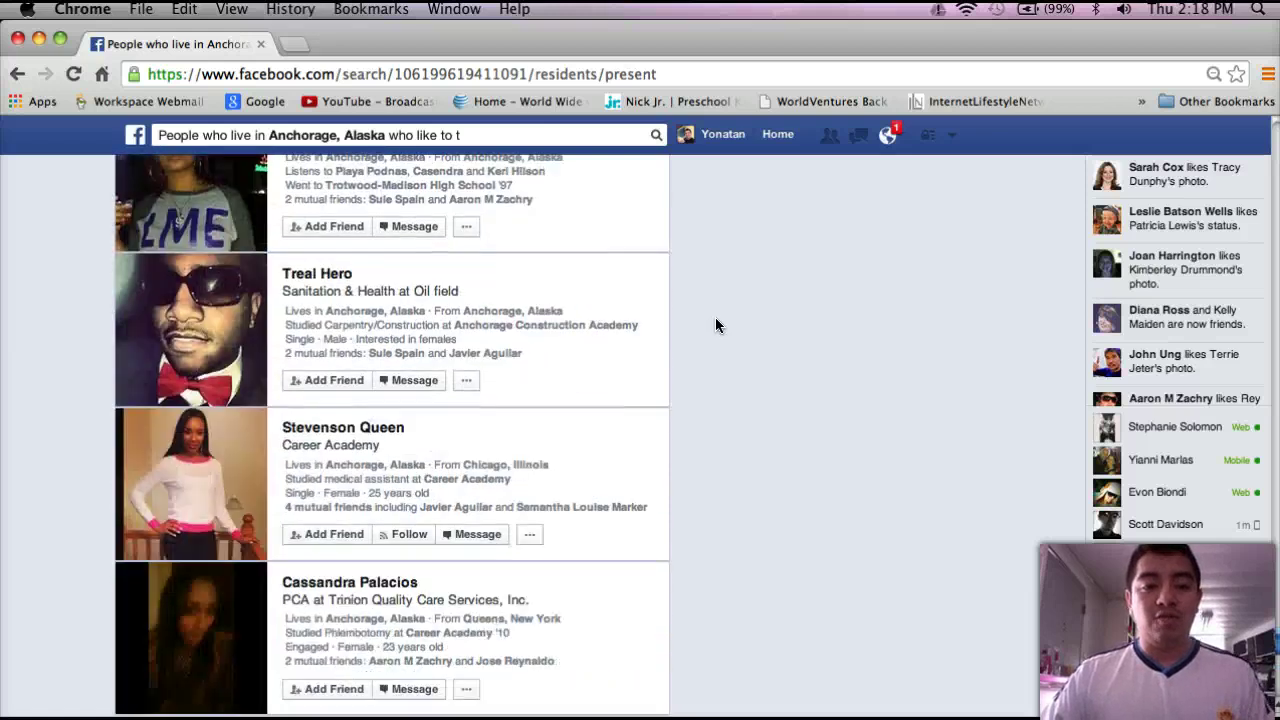
scroll(715, 325, "down", 10)
scroll(715, 325, "down", 10)
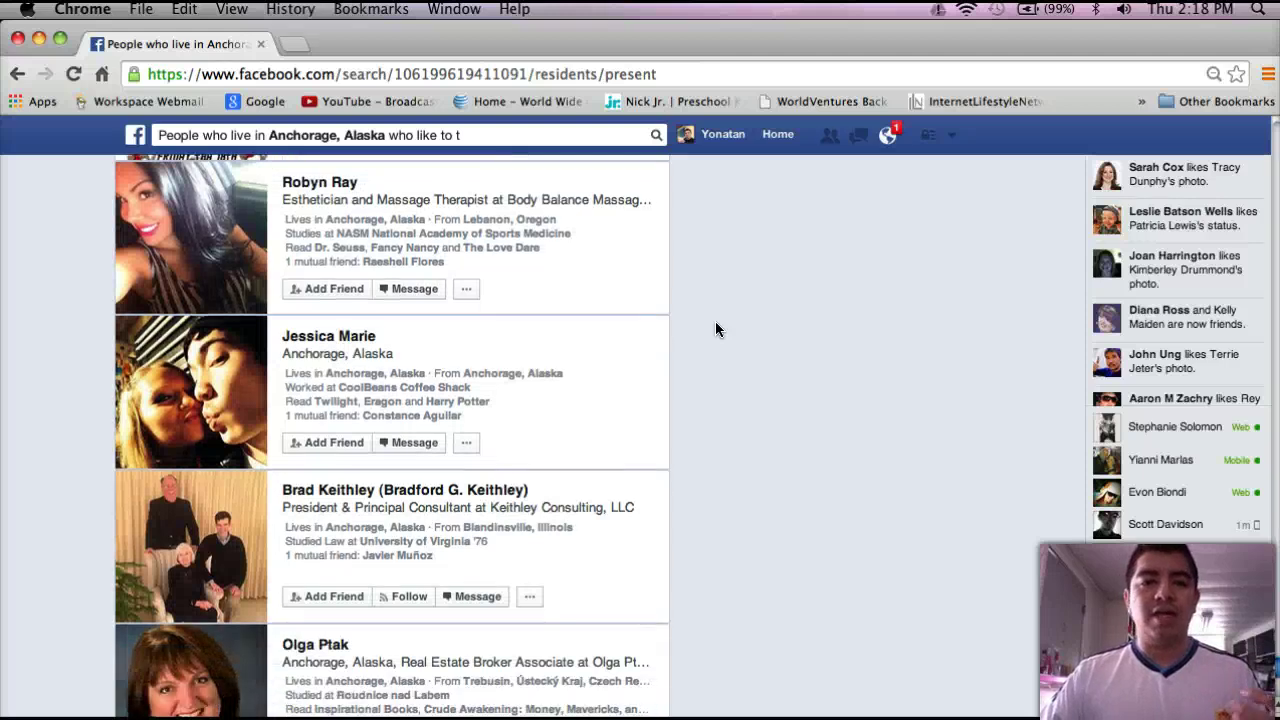
scroll(715, 329, "down", 1)
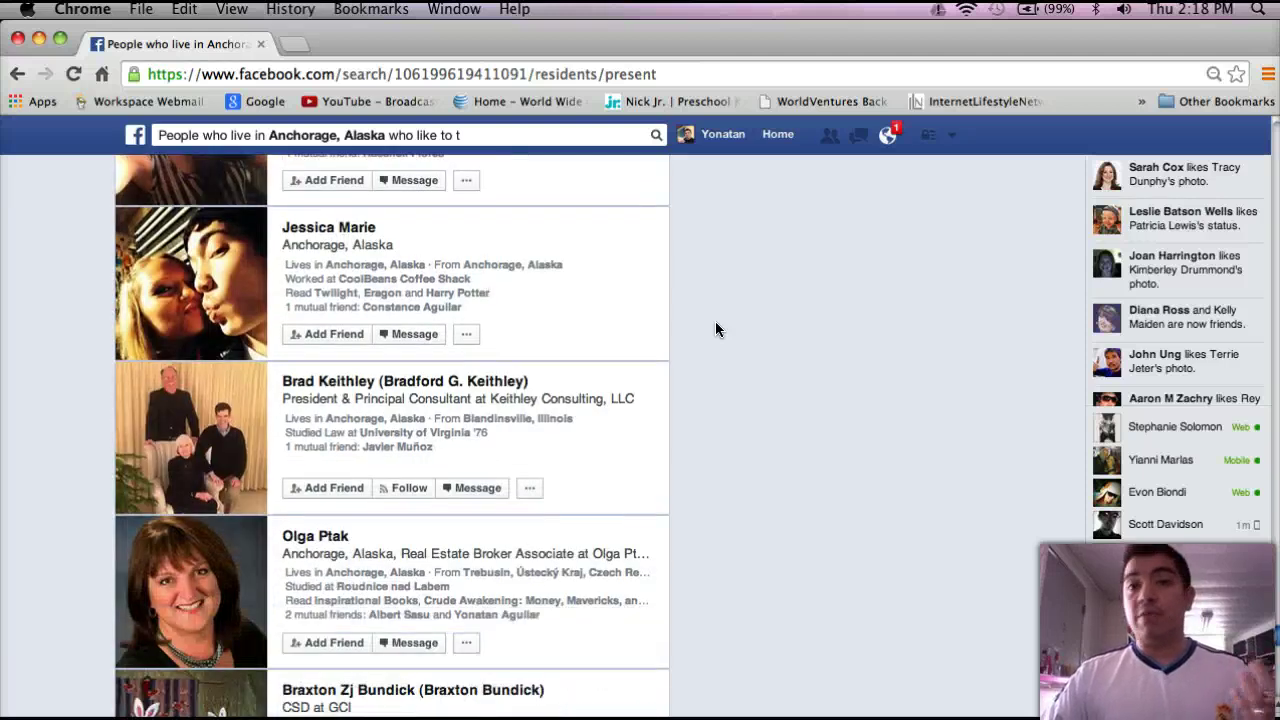
scroll(714, 329, "down", 1)
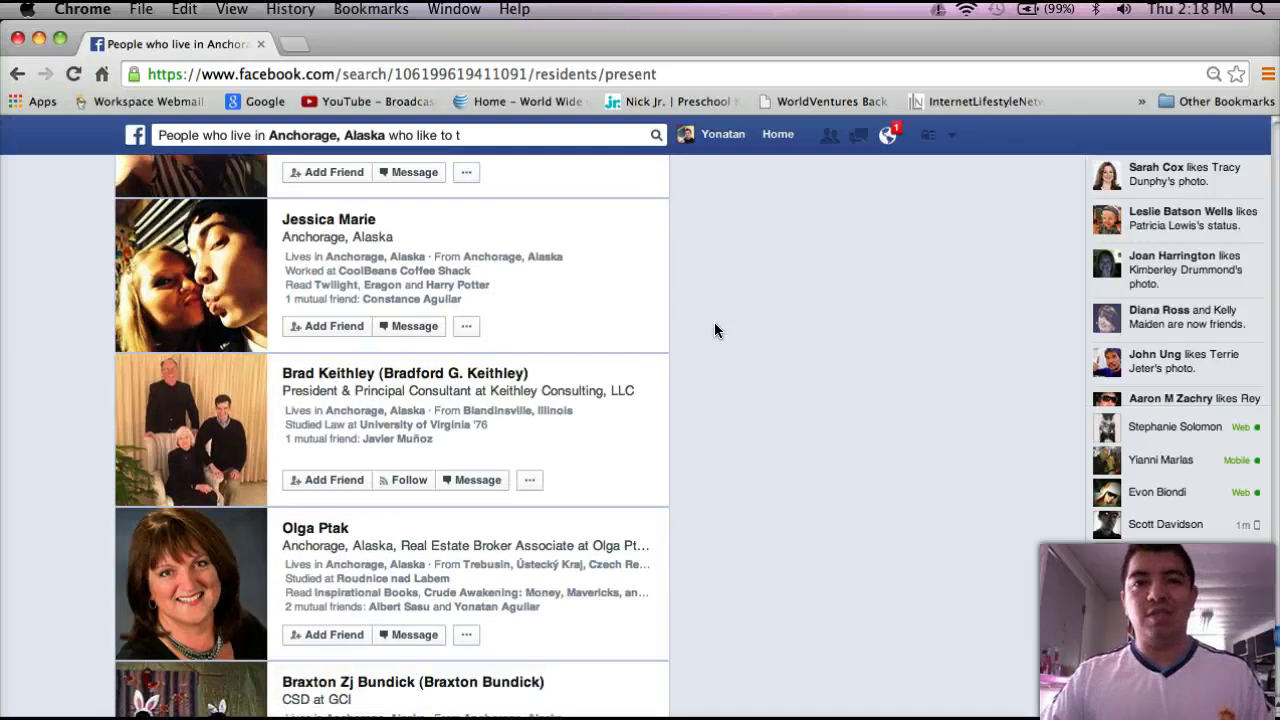
scroll(715, 330, "down", 5)
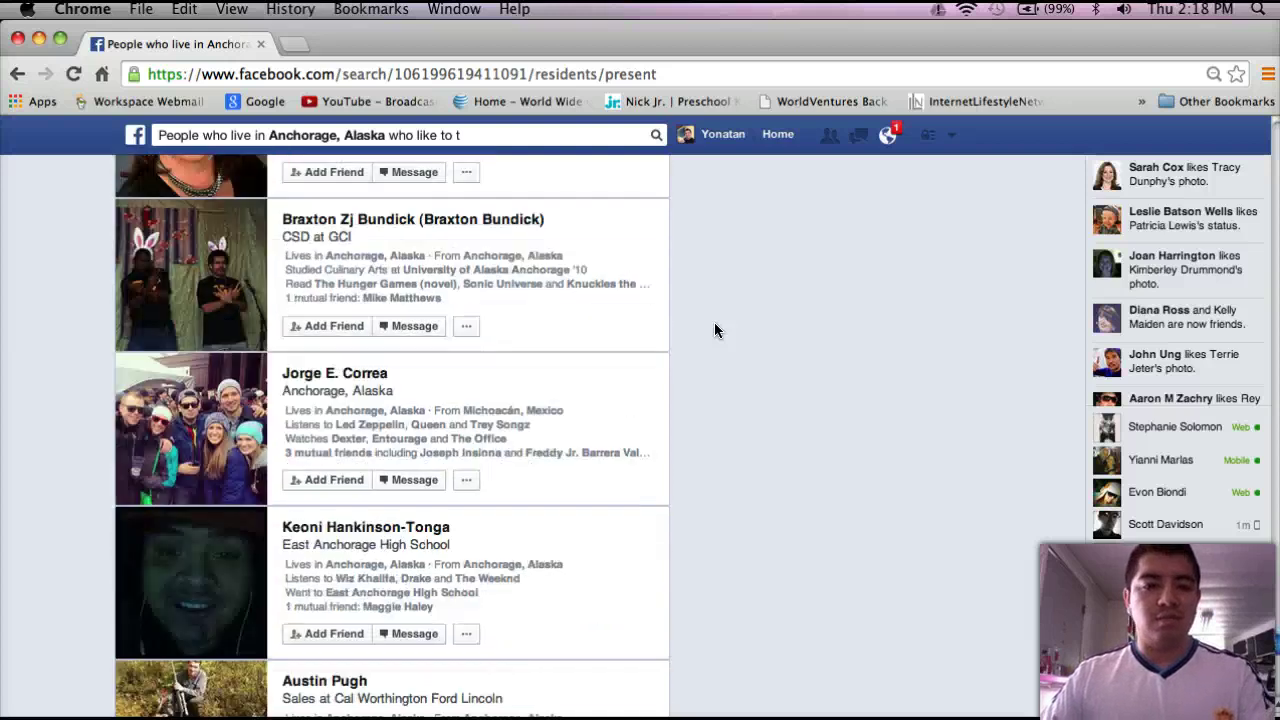
scroll(715, 318, "down", 2)
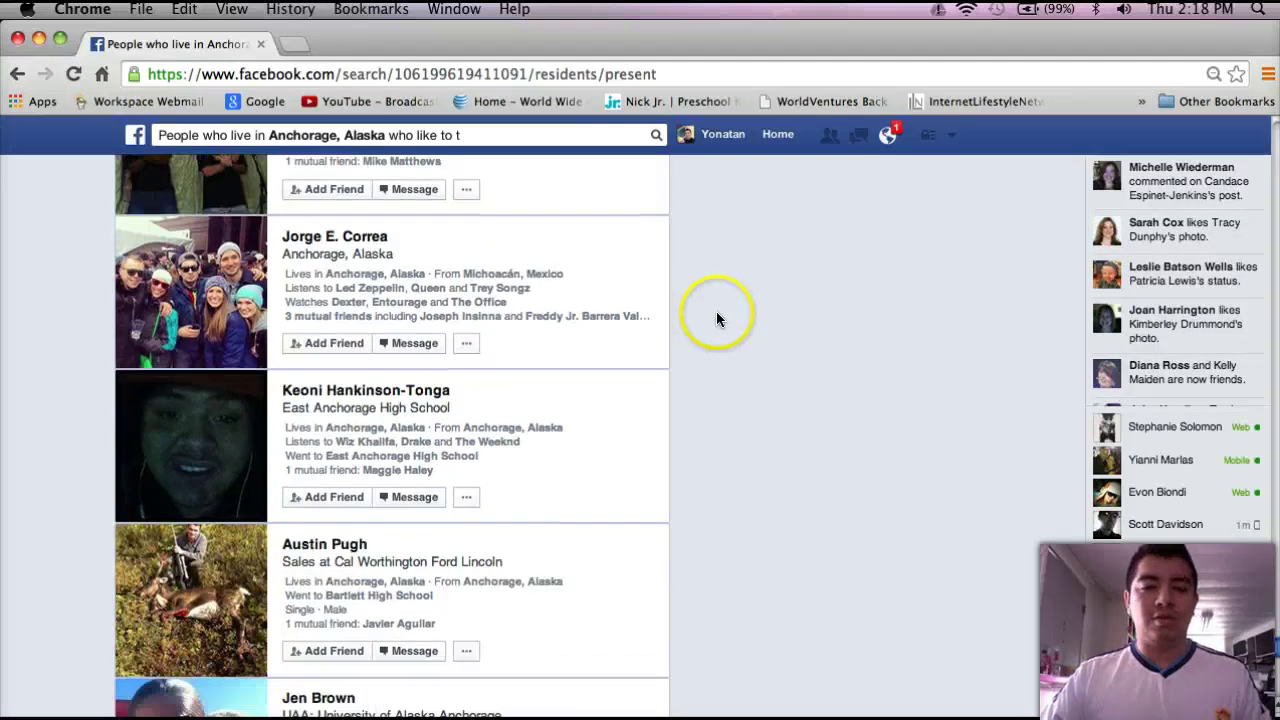
scroll(720, 313, "down", 3)
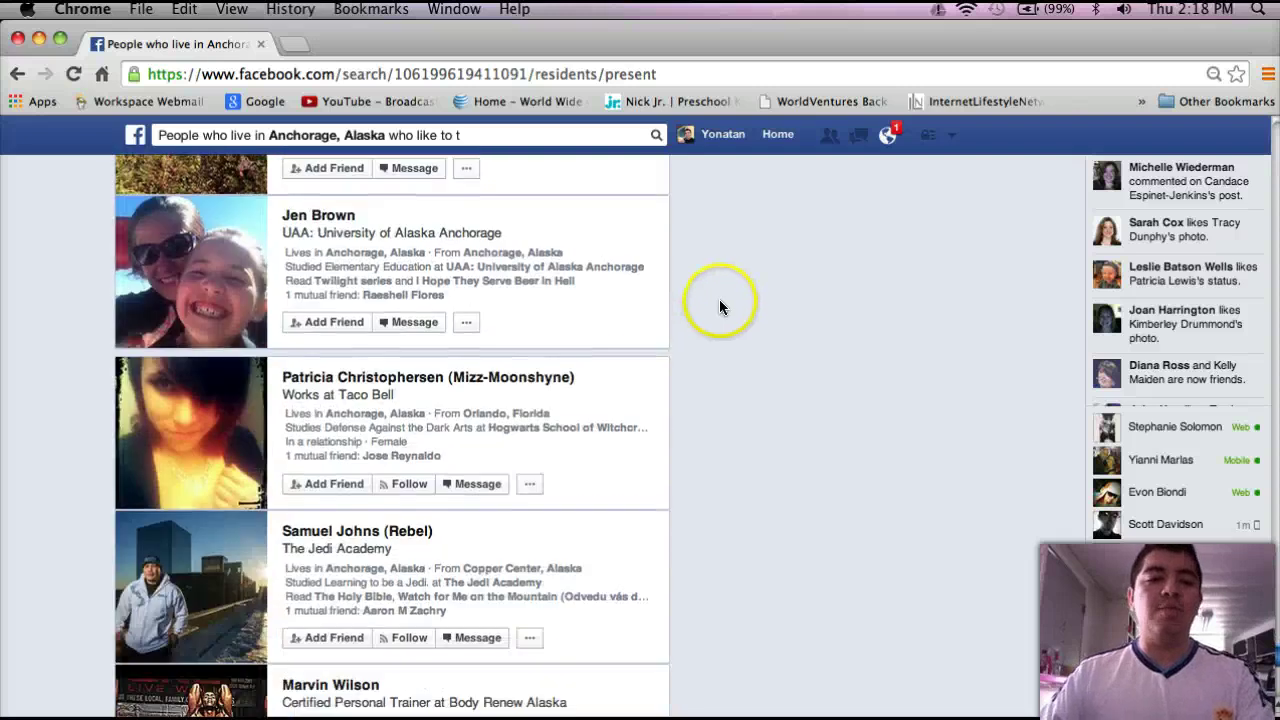
scroll(720, 301, "down", 2)
scroll(720, 301, "down", 7)
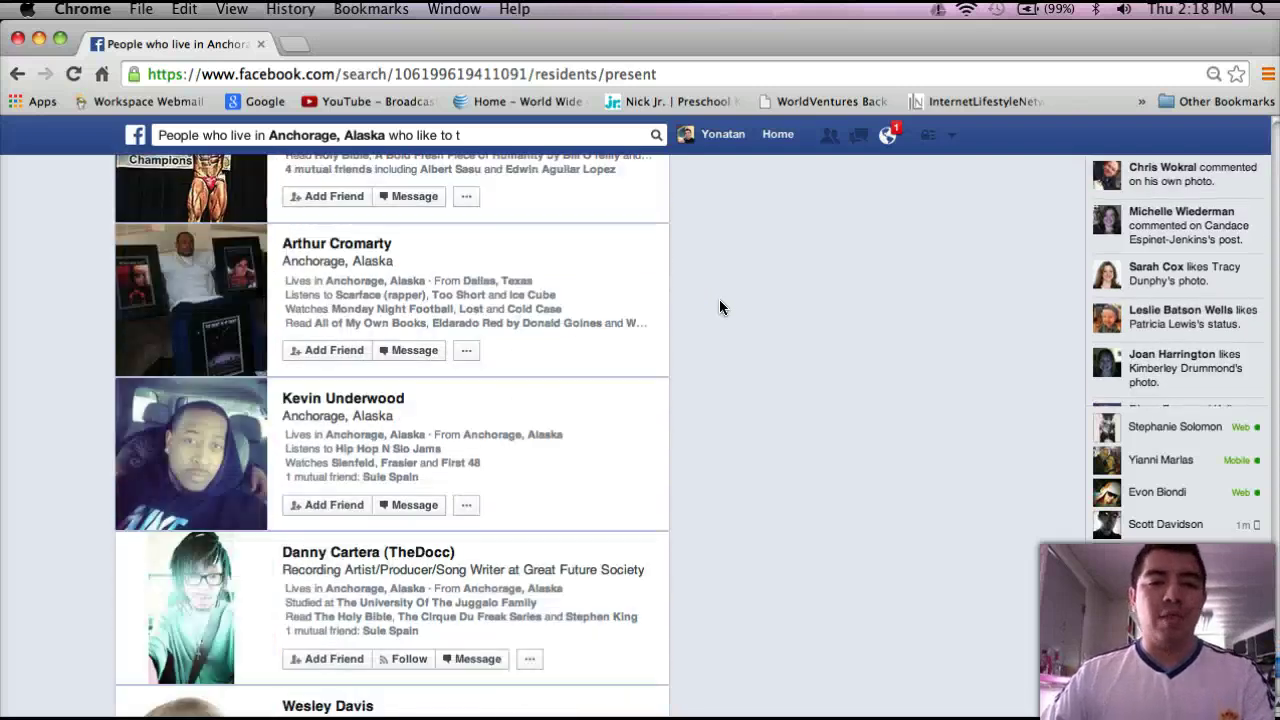
scroll(719, 299, "down", 4)
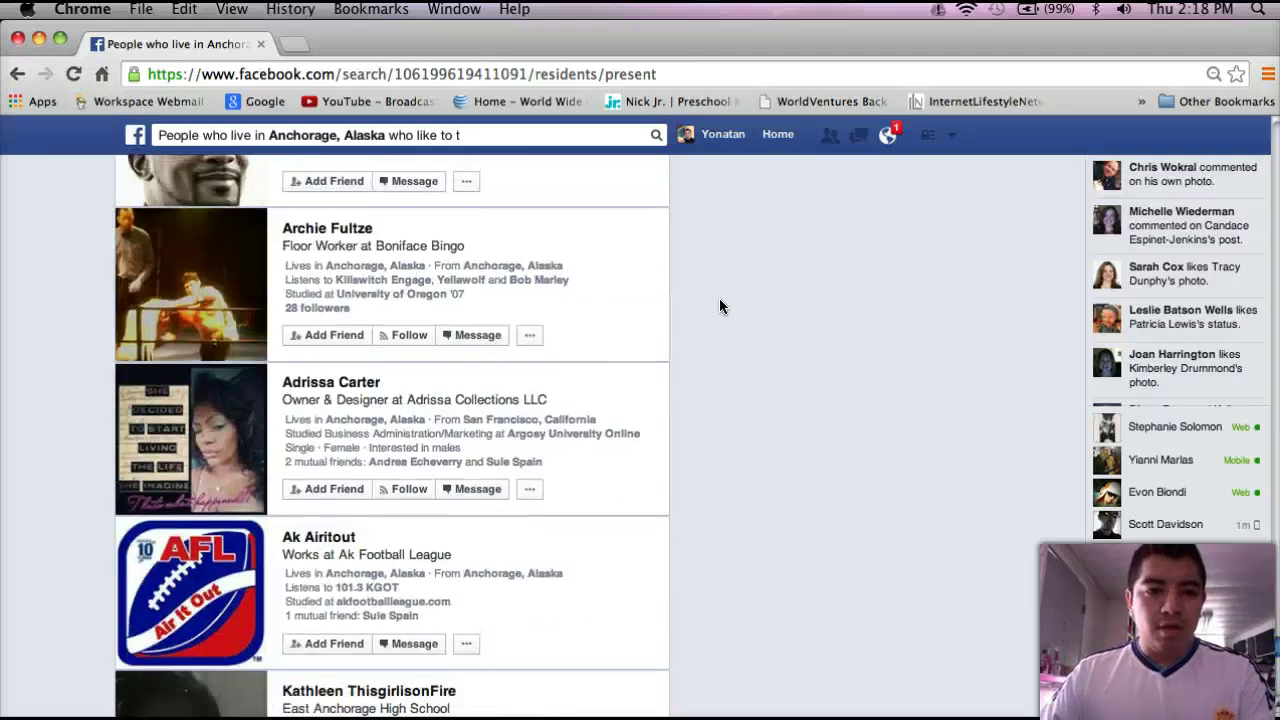
Open a blank new message to the Anchorage resident wearing white-framed sunglasses, and close it without sending
scroll(719, 298, "up", 1)
left_click(415, 246)
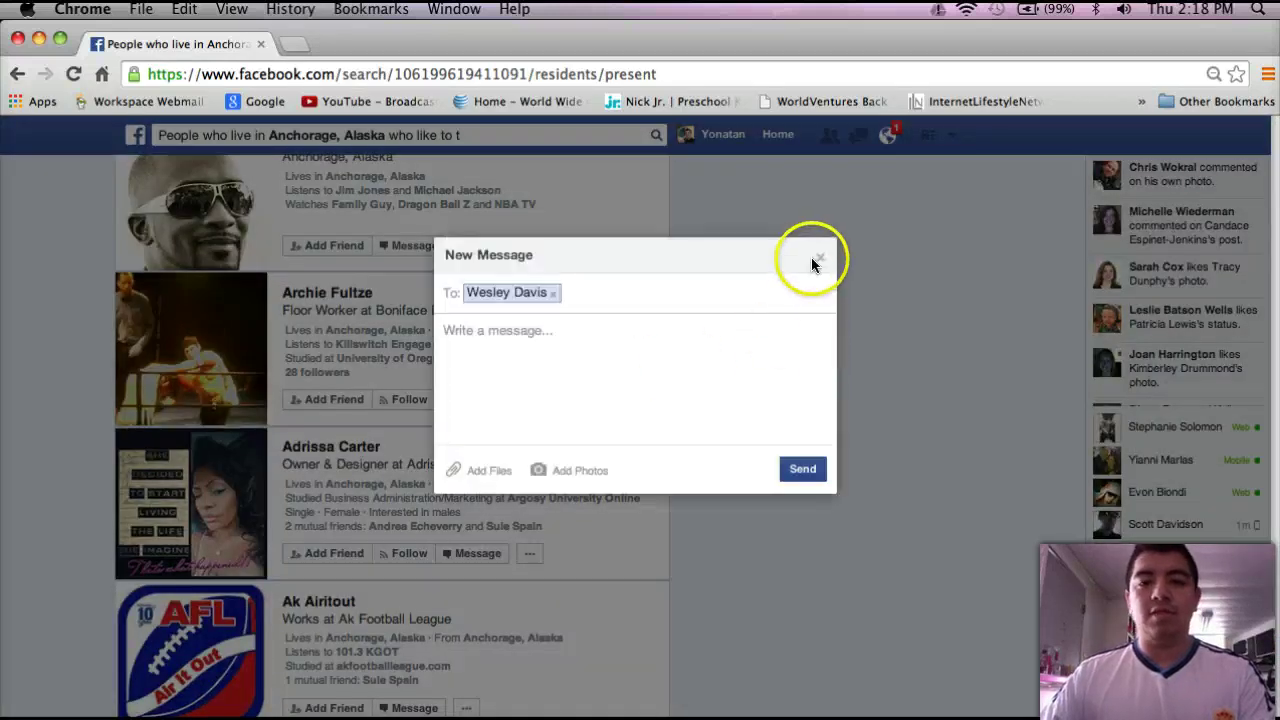
left_click(820, 262)
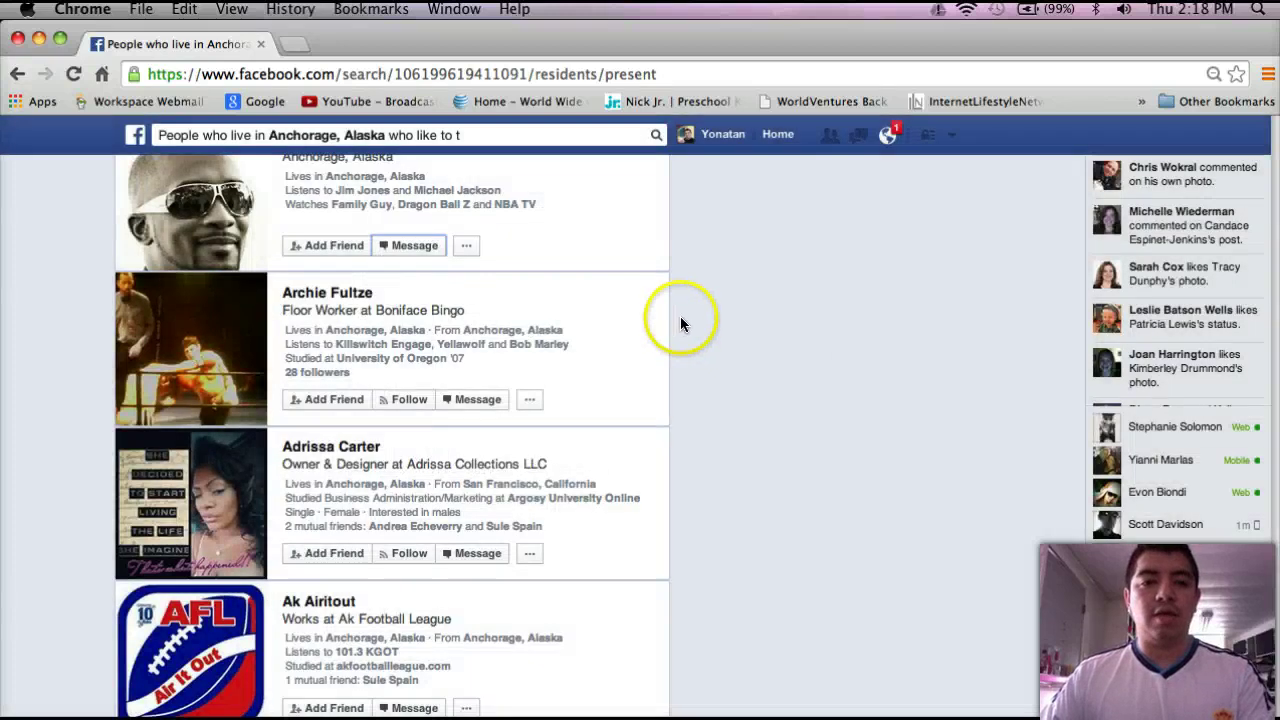
Find the Anchorage resident in the black hoodie with the deer logo, open a blank message to them and close it
scroll(690, 320, "up", 2)
scroll(694, 337, "down", 4)
scroll(511, 463, "down", 3)
scroll(650, 440, "down", 10)
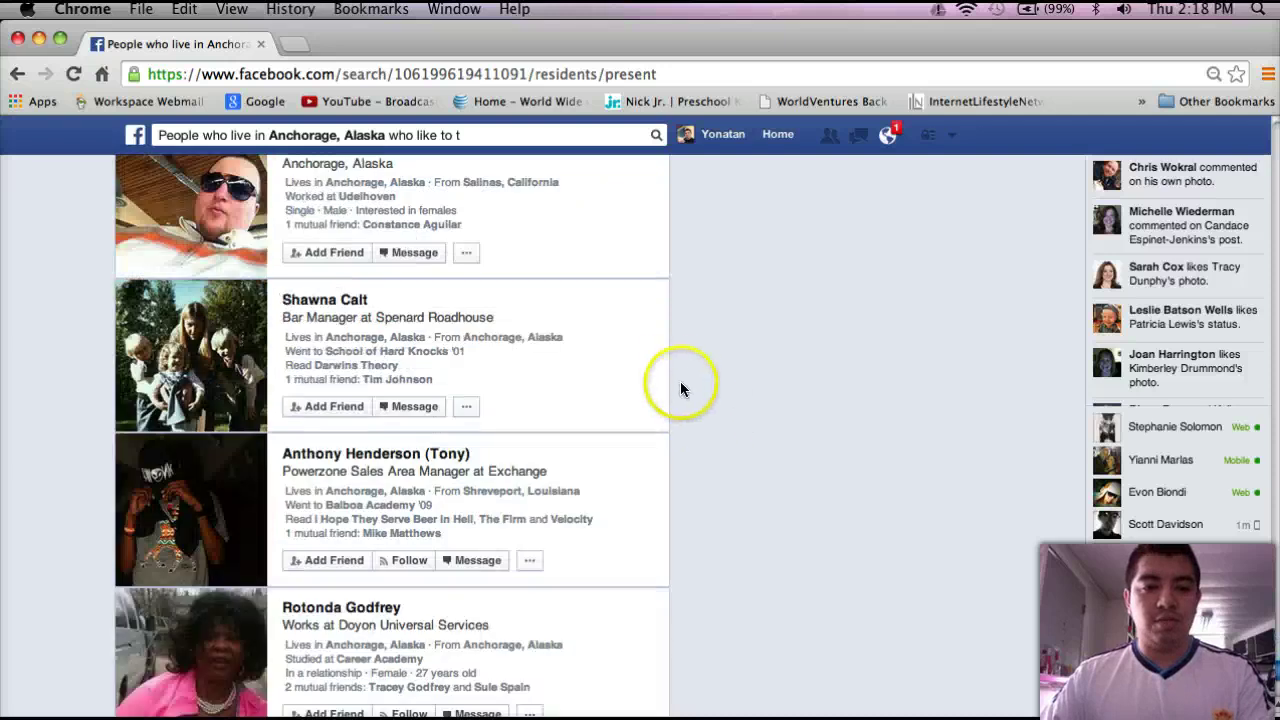
scroll(680, 375, "down", 15)
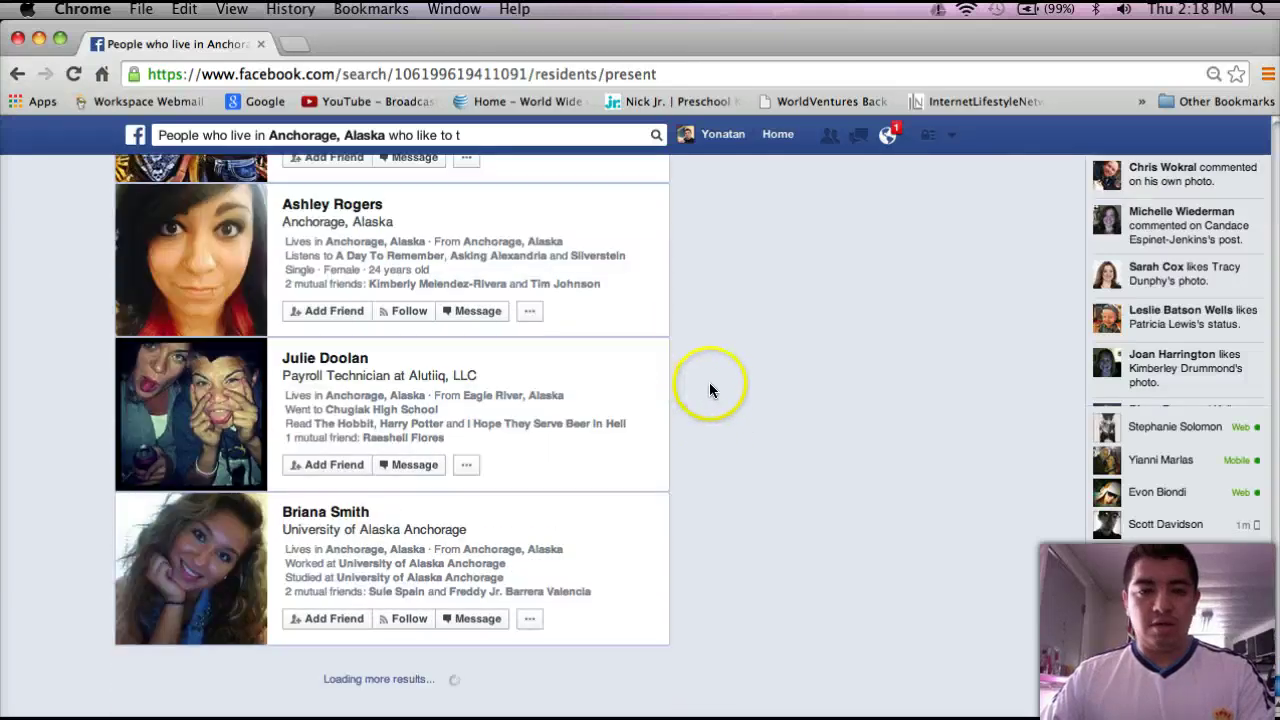
scroll(711, 389, "down", 5)
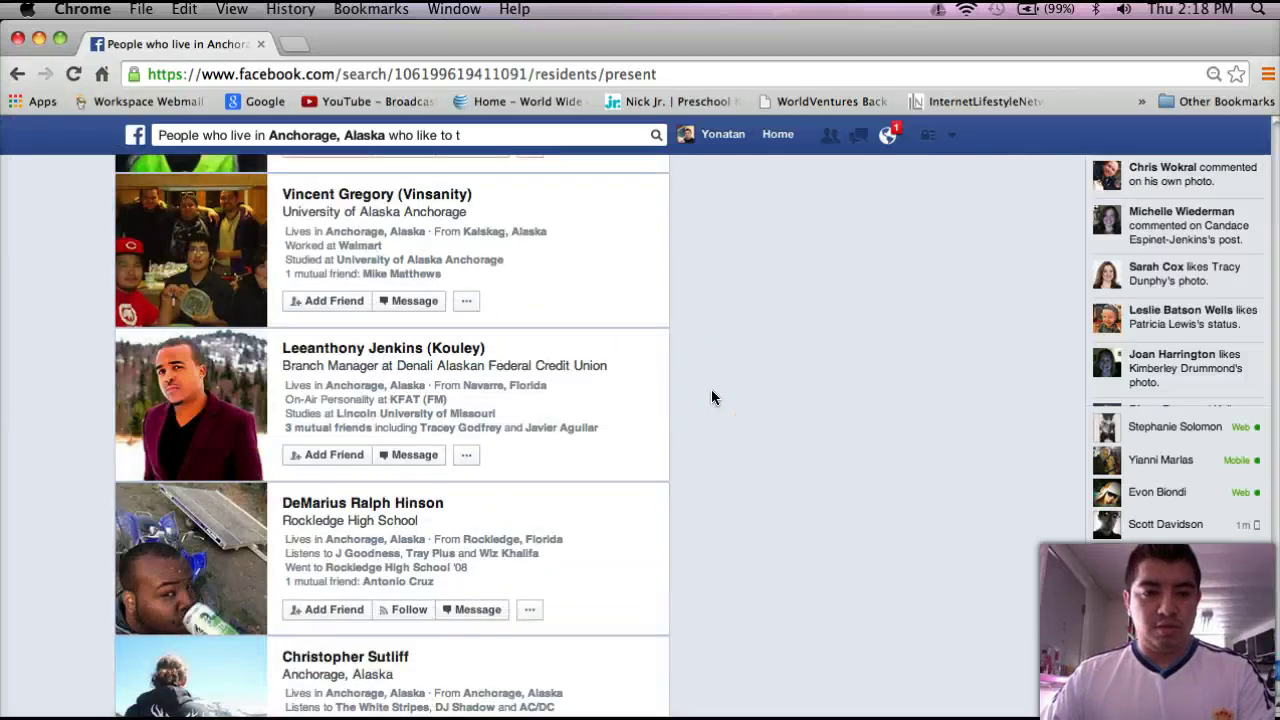
scroll(711, 397, "down", 4)
scroll(711, 397, "down", 1)
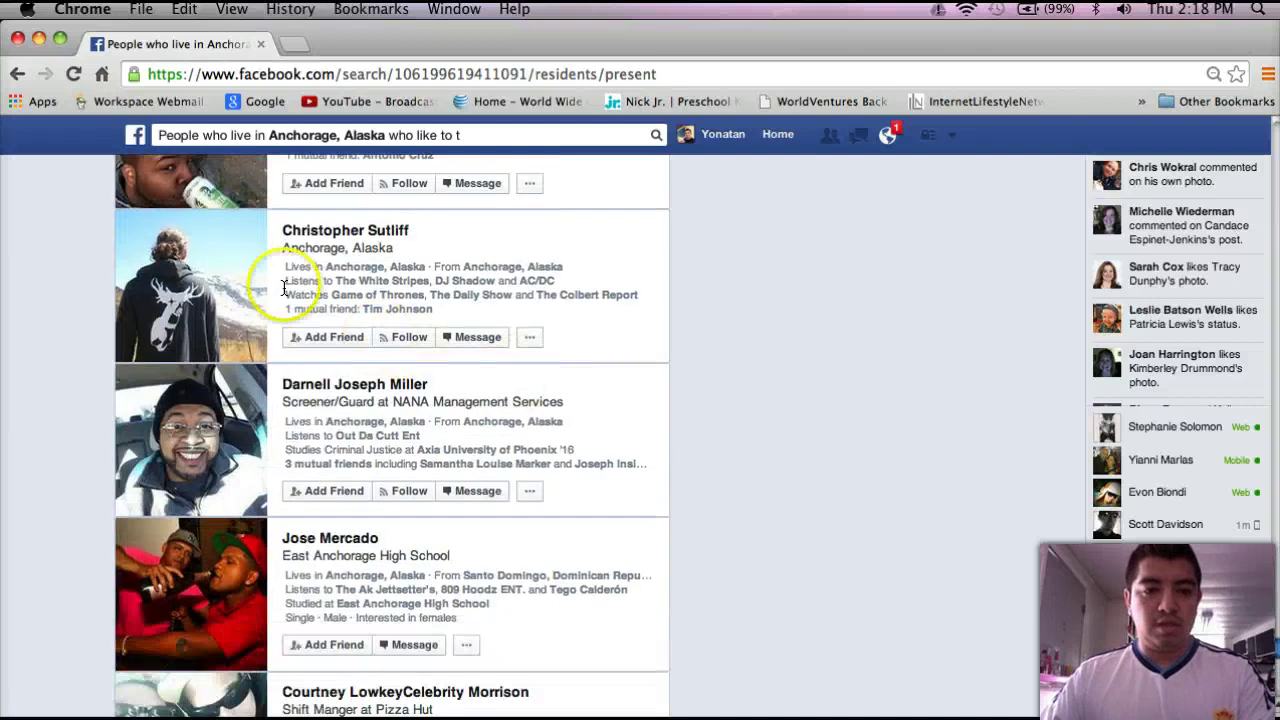
left_click(473, 339)
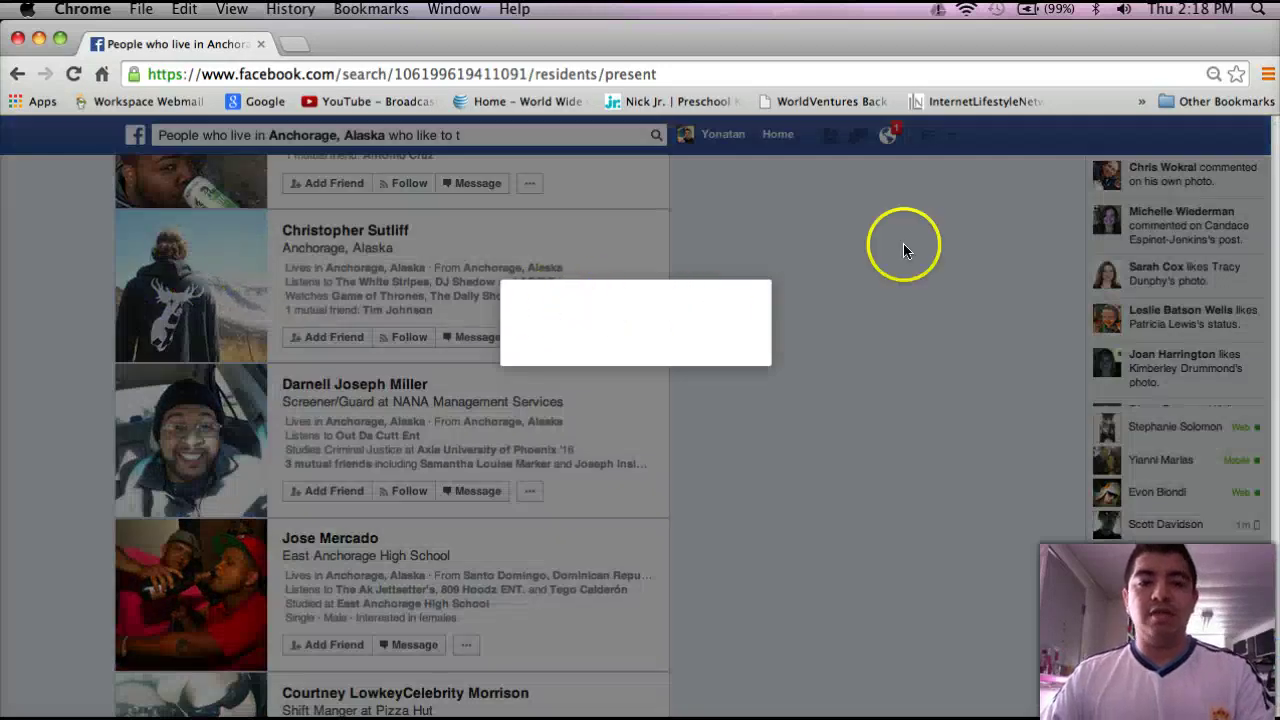
left_click(816, 251)
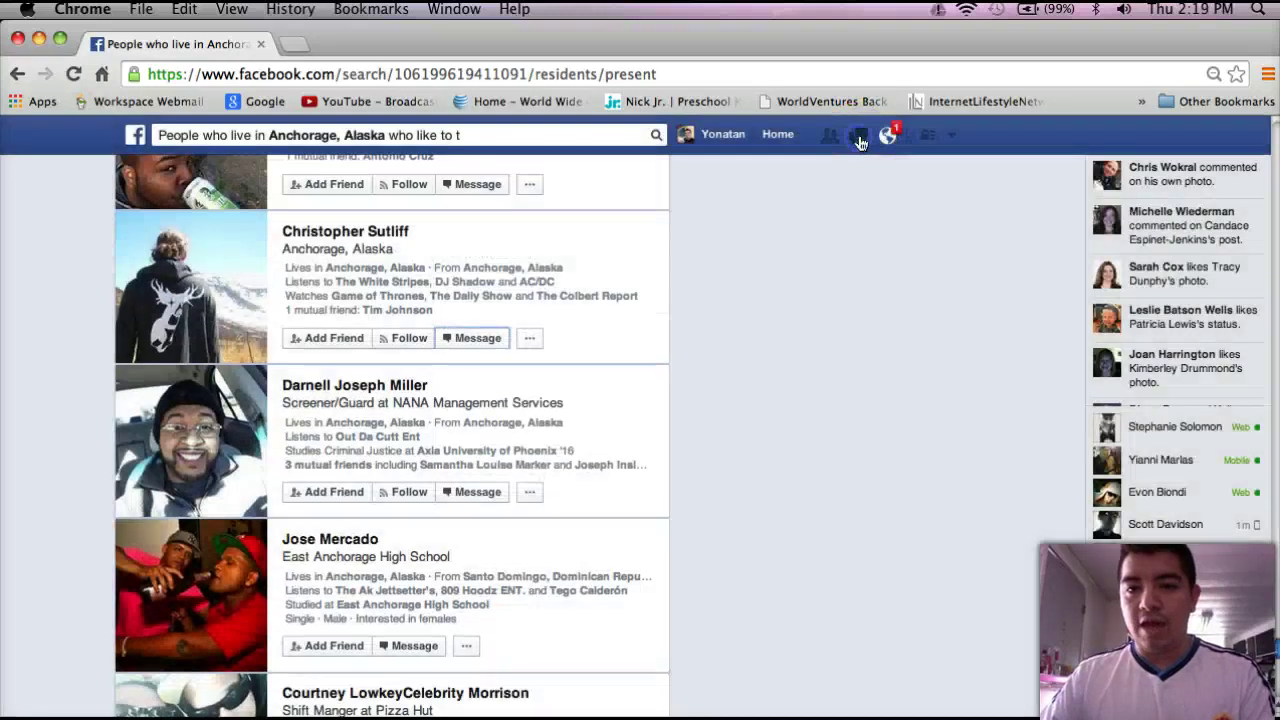
Look through the message inbox back to Sunday's conversations for a previously sent introduction message
left_click(859, 139)
scroll(724, 277, "down", 5)
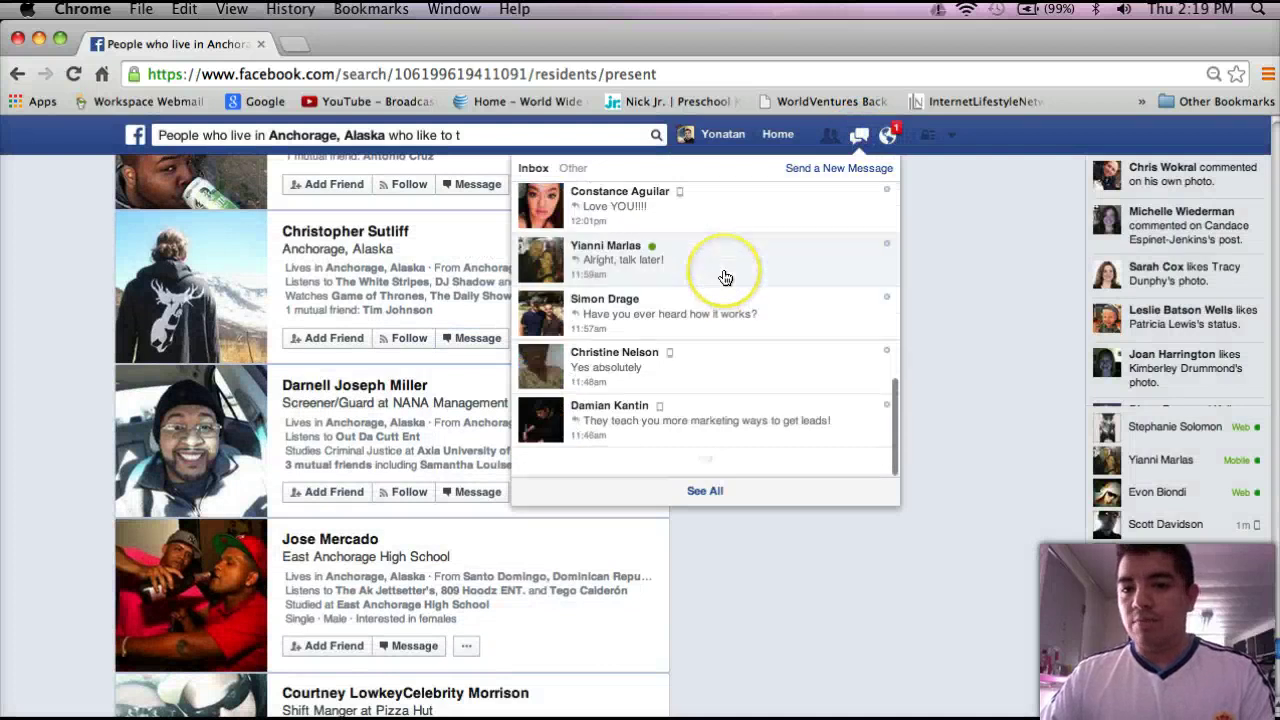
scroll(724, 277, "down", 10)
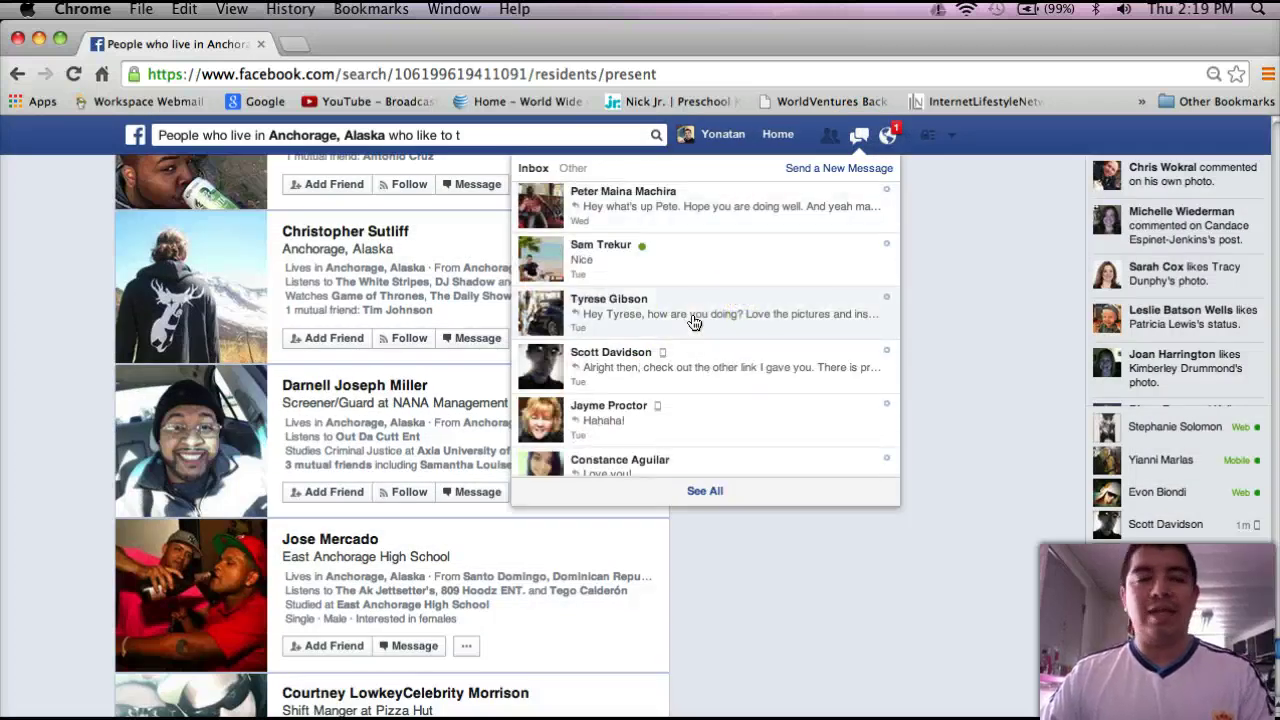
scroll(694, 321, "down", 10)
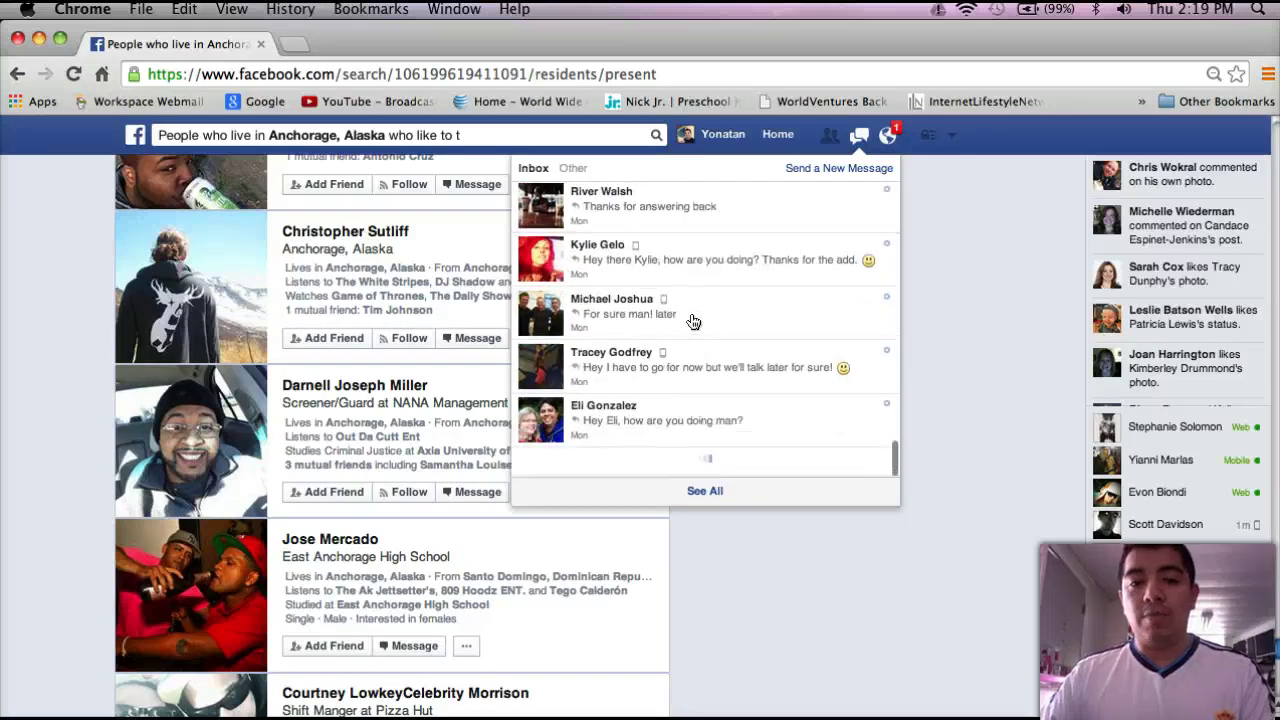
scroll(694, 321, "down", 5)
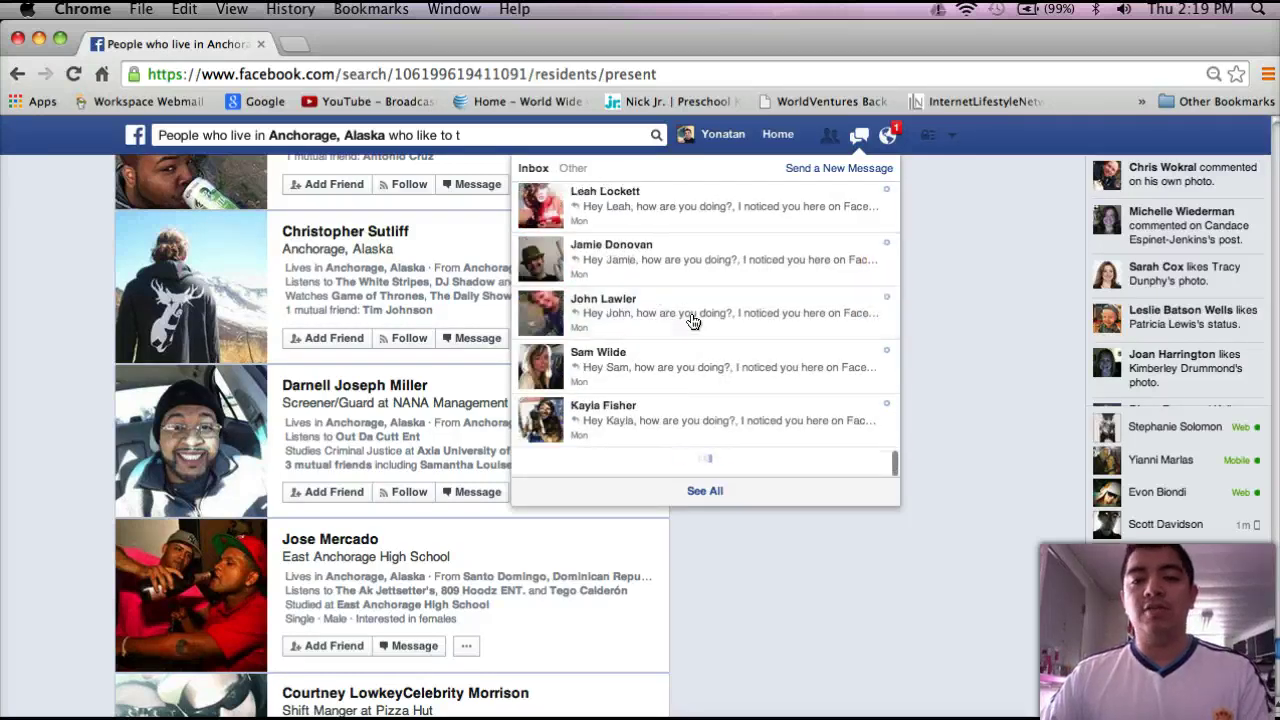
scroll(694, 321, "down", 10)
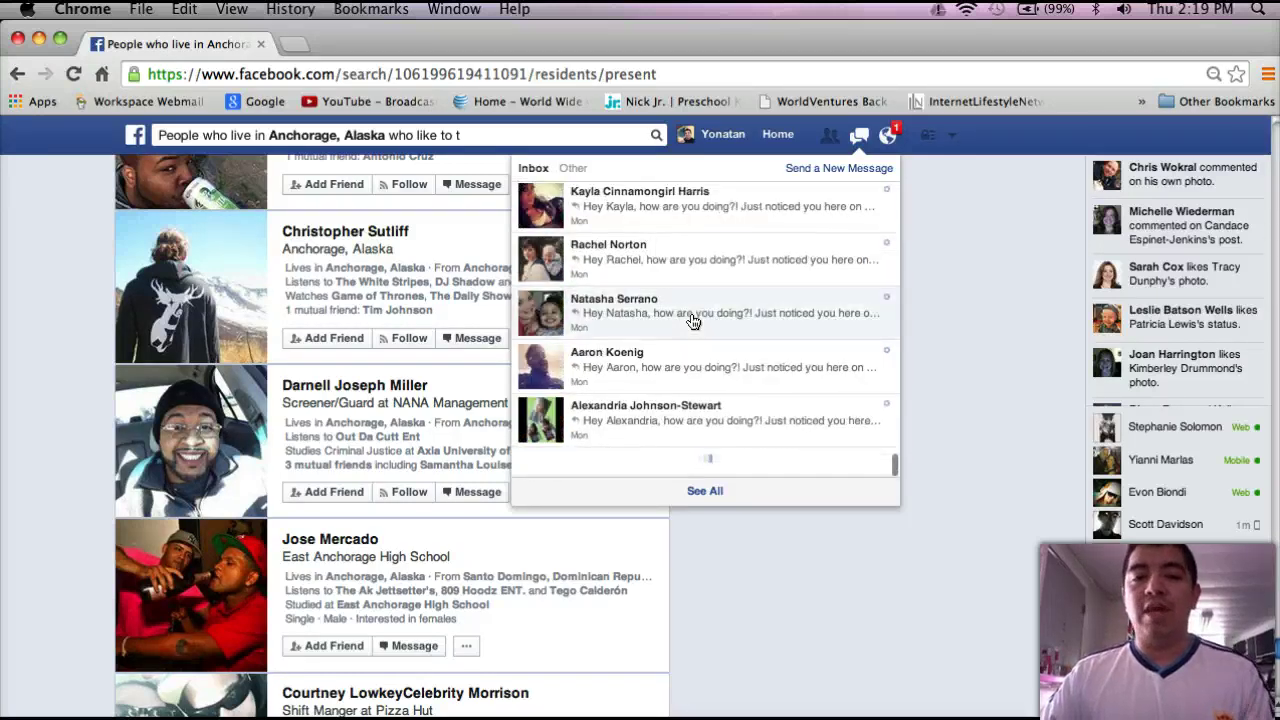
scroll(694, 321, "down", 3)
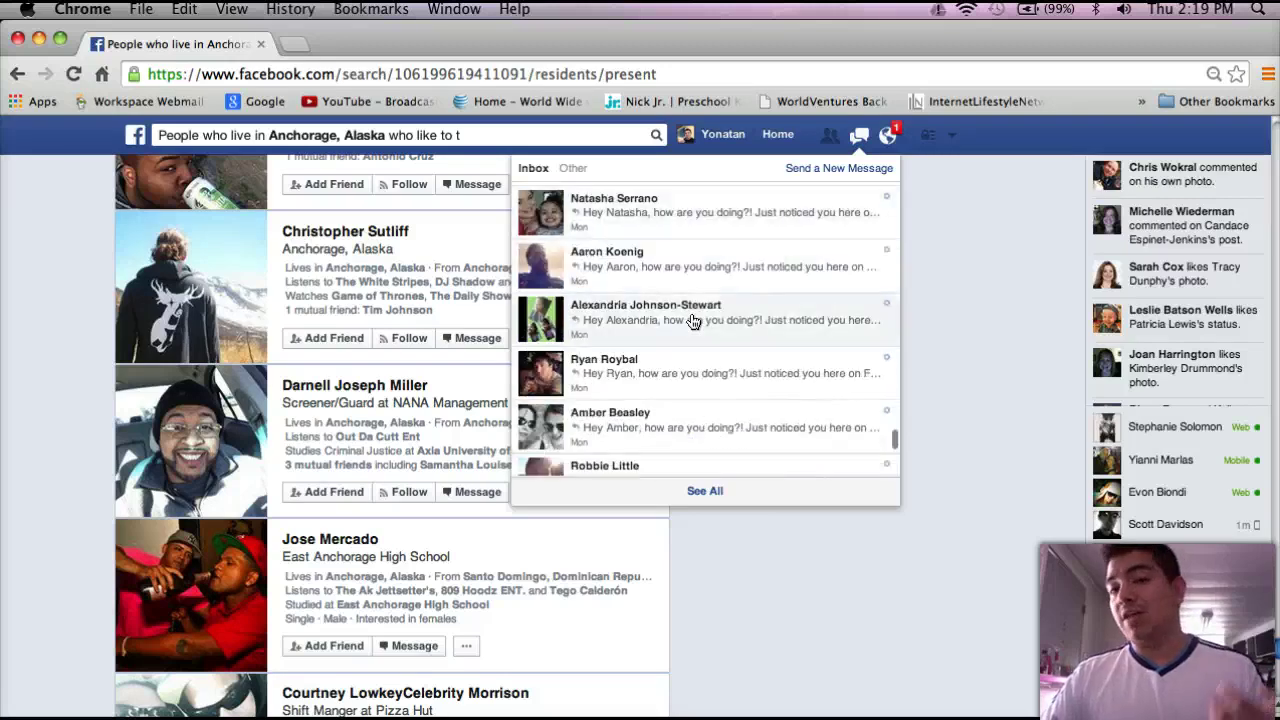
scroll(694, 321, "down", 5)
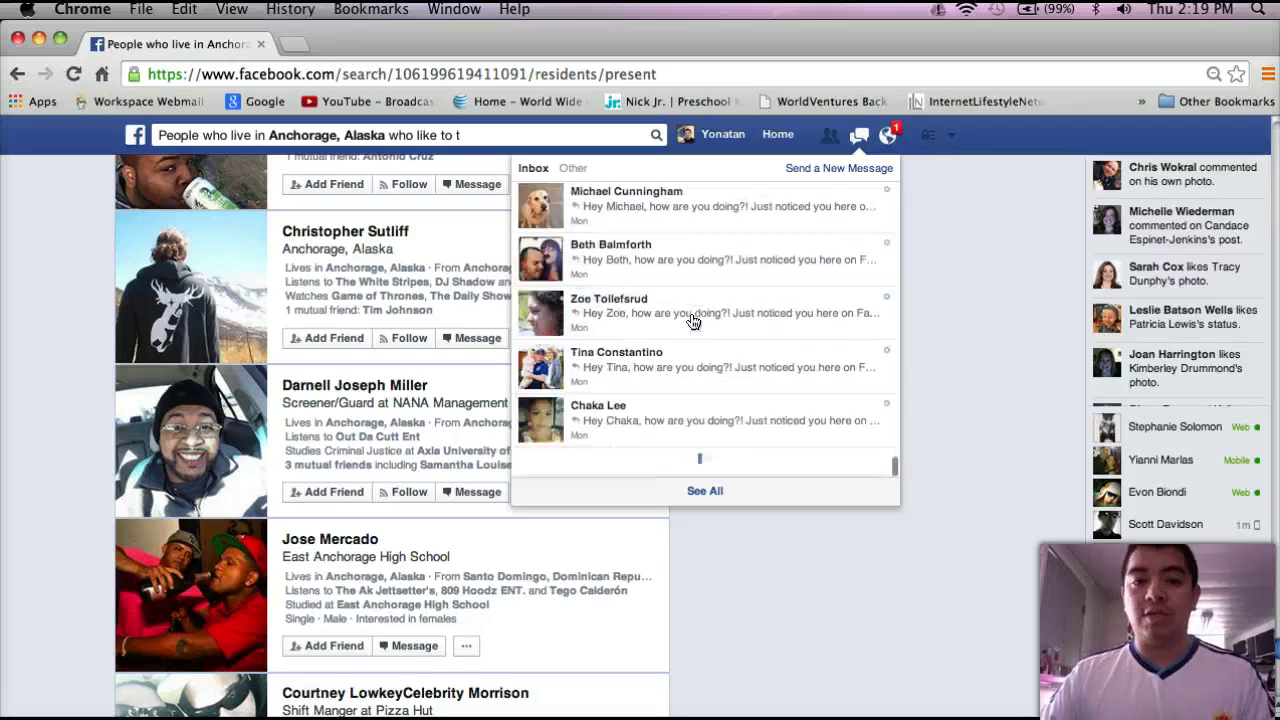
scroll(706, 345, "down", 5)
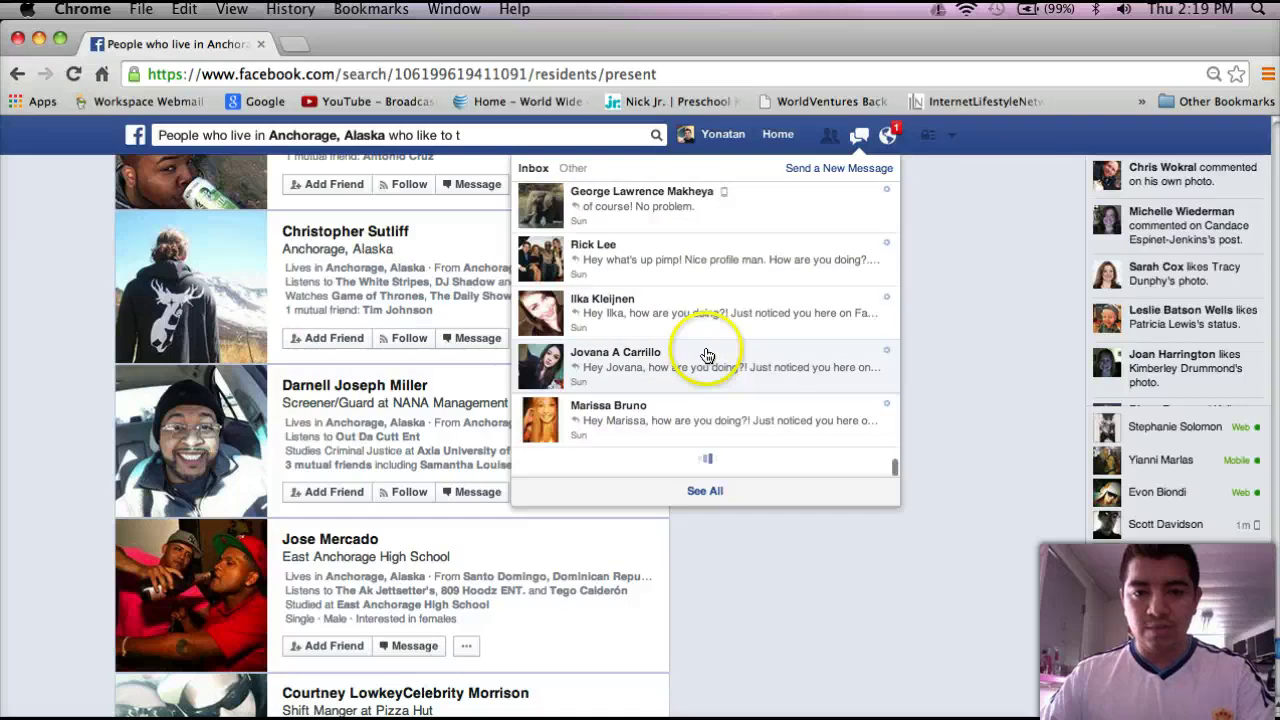
scroll(680, 336, "down", 2)
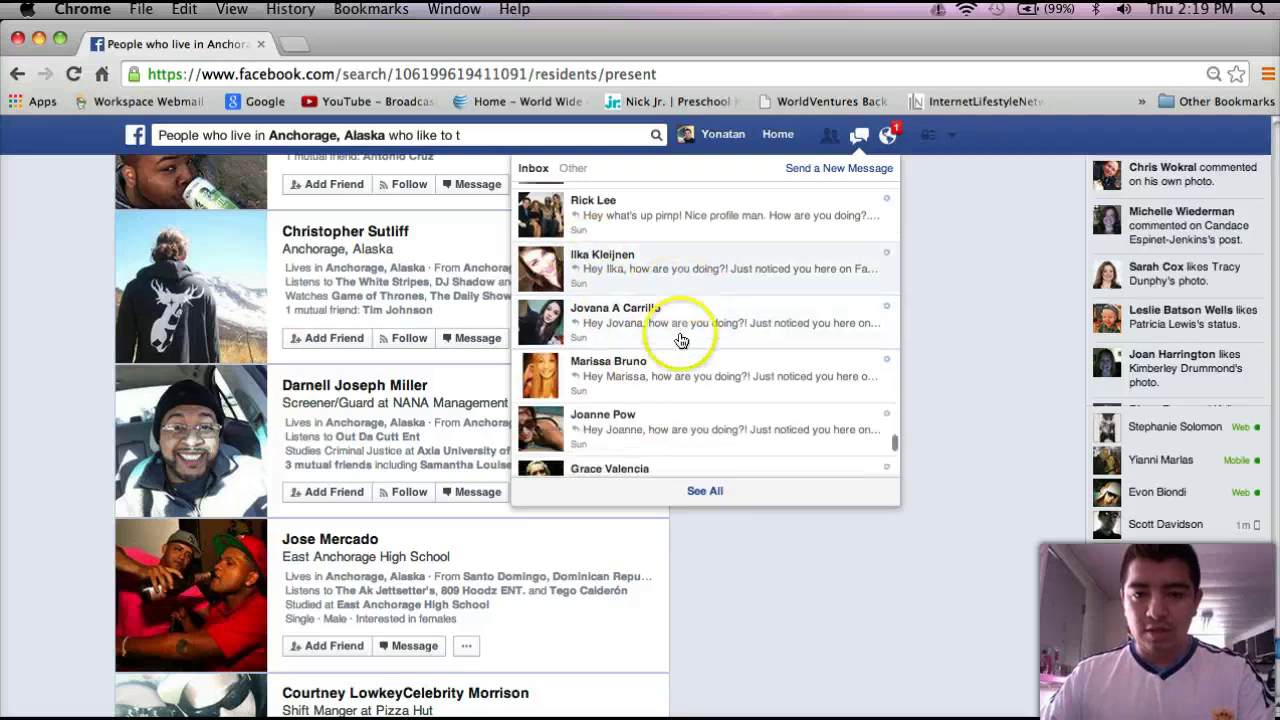
scroll(668, 310, "down", 2)
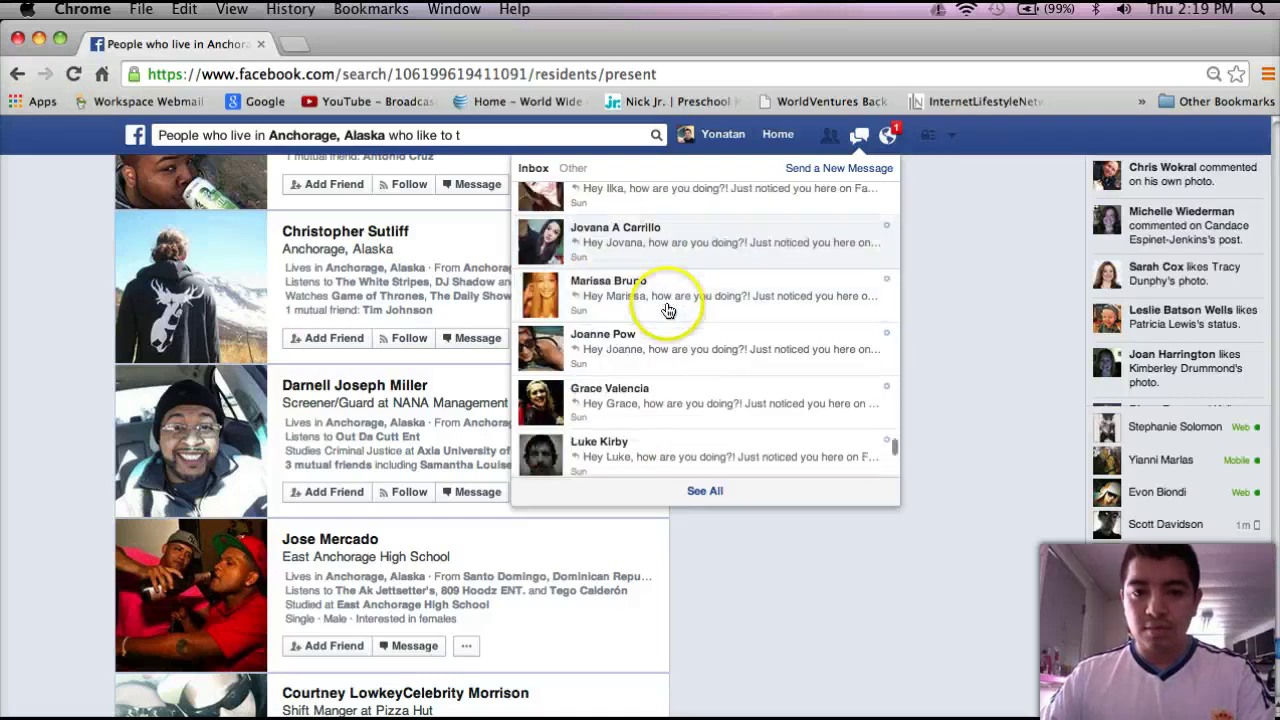
Open the Sunday conversation with the blonde contact and read the travel business introduction up to its greeting
left_click(660, 297)
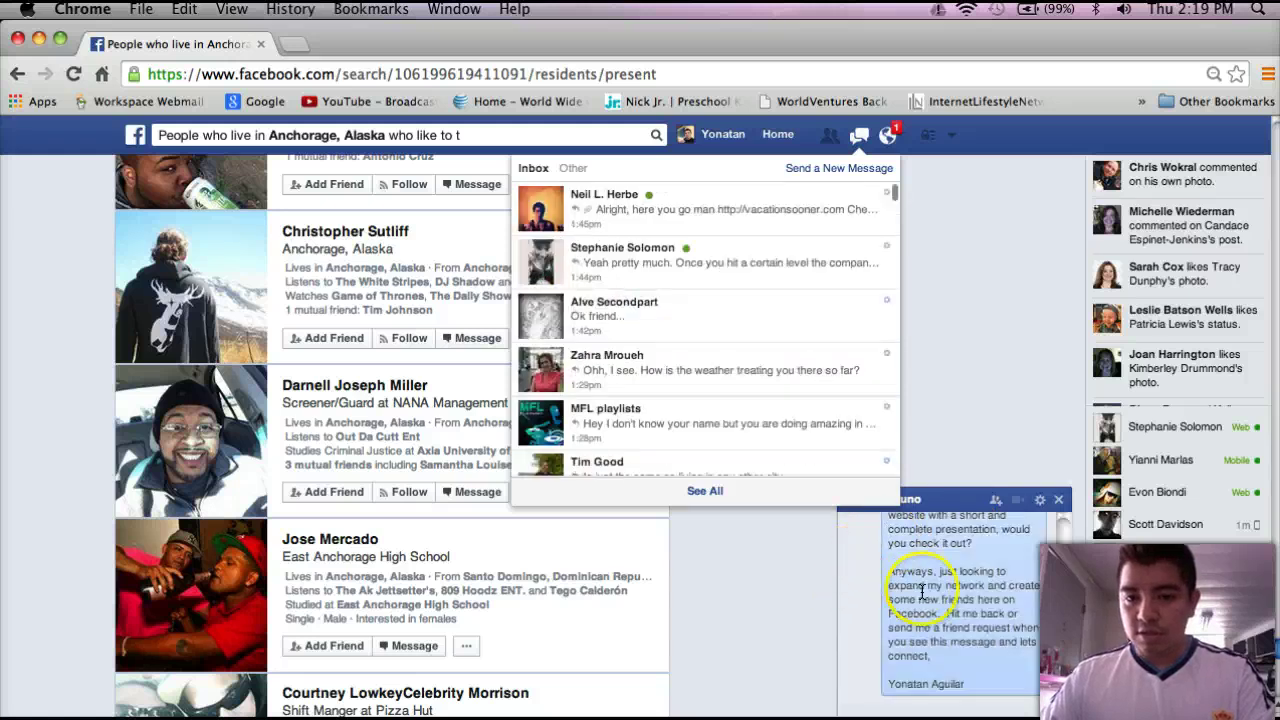
scroll(955, 600, "up", 5)
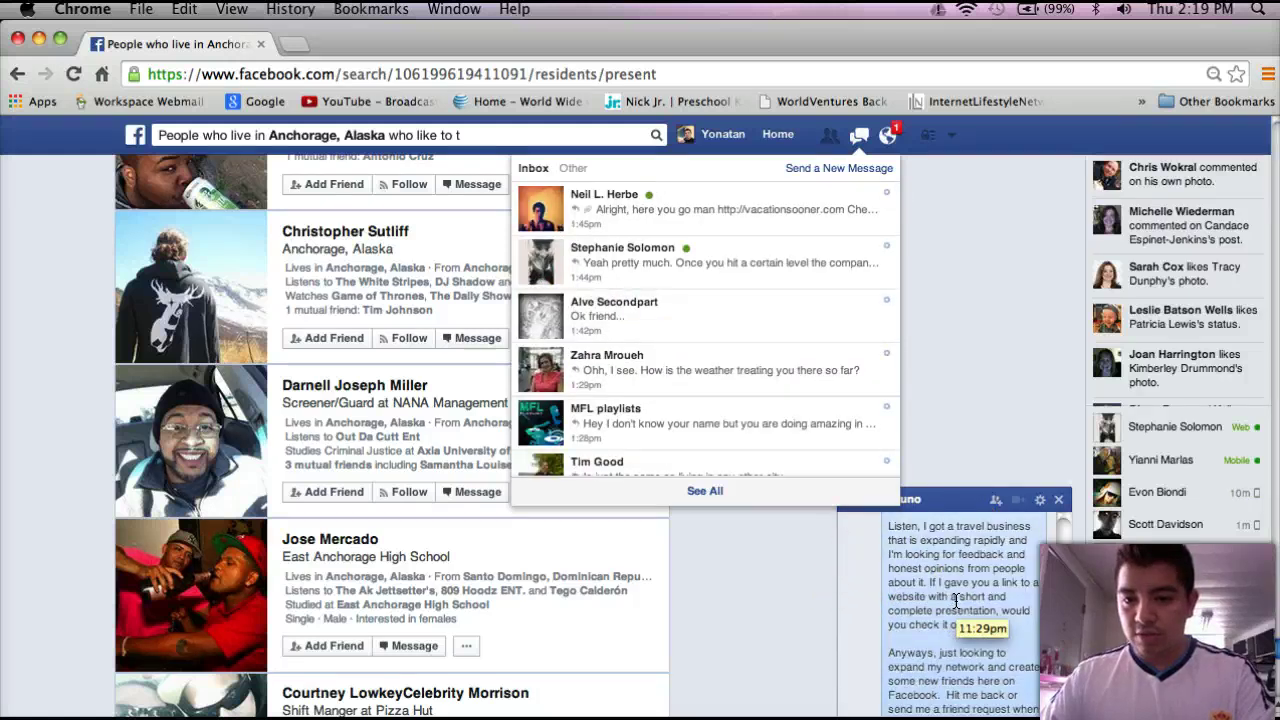
scroll(955, 600, "up", 2)
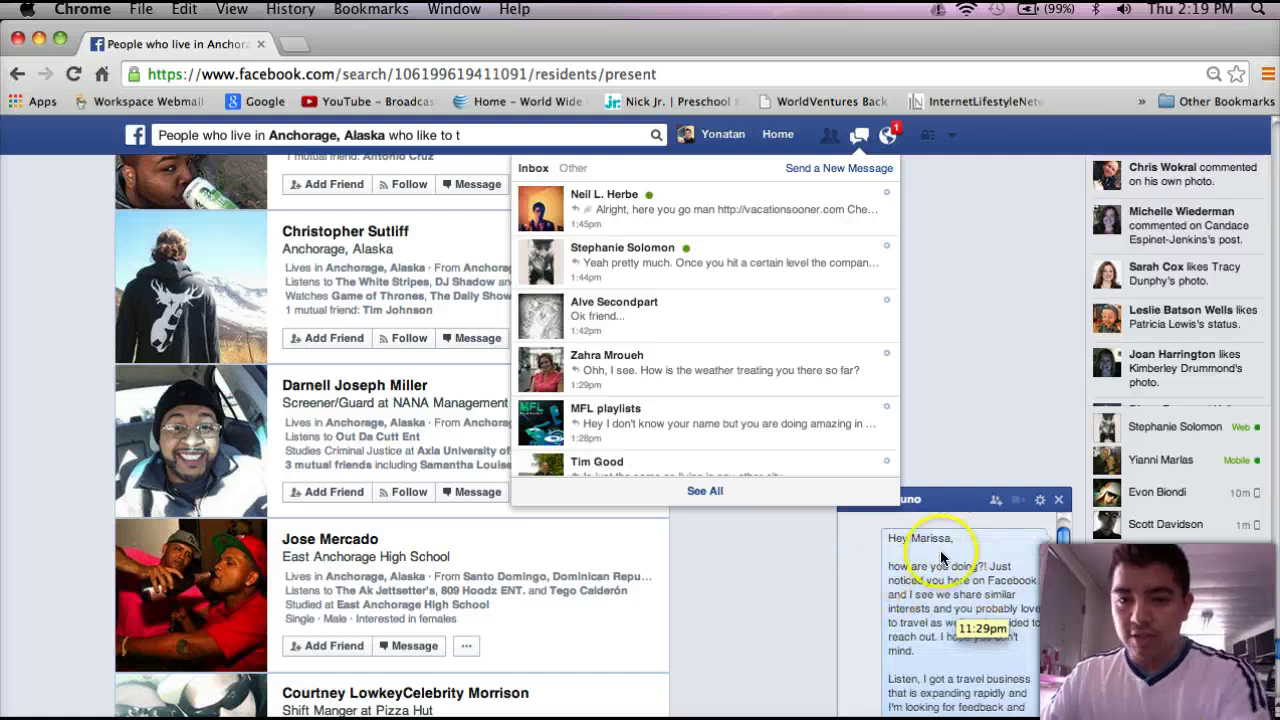
Copy the travel business introduction text from below the greeting through the signature in the open chat
left_click_drag(921, 572, 933, 719)
left_click(990, 640)
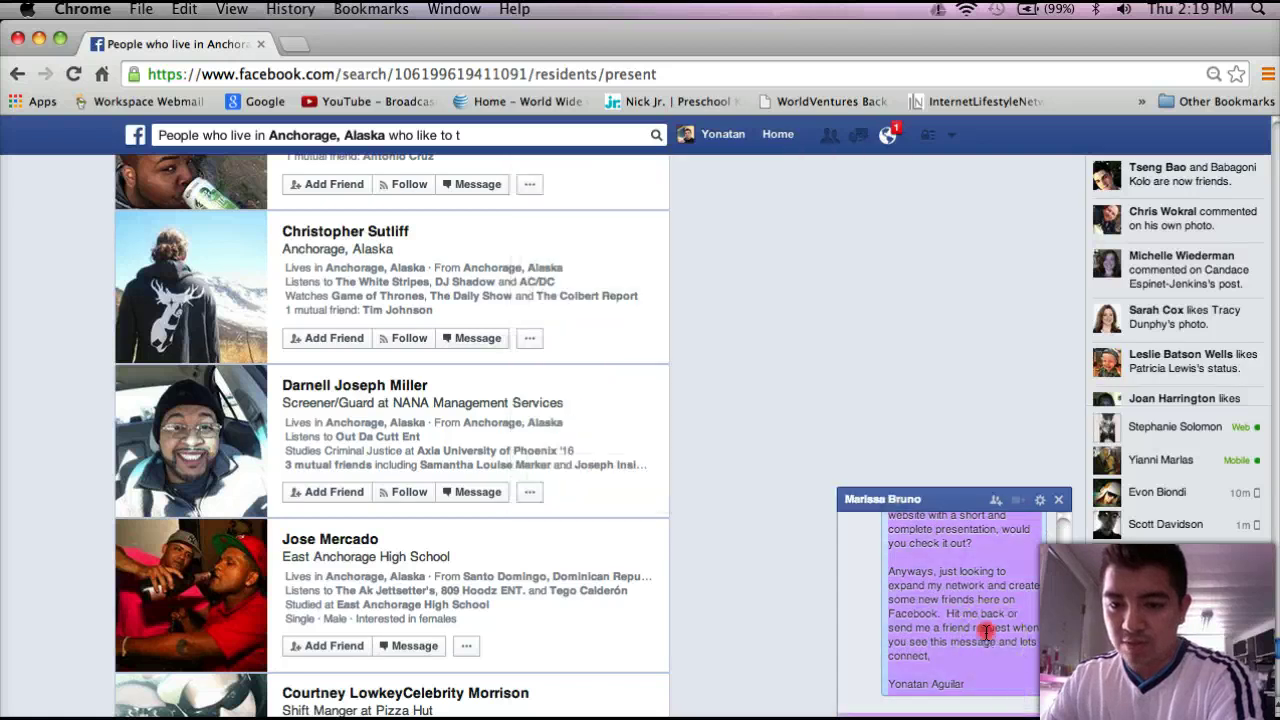
right_click(990, 640)
left_click(578, 606)
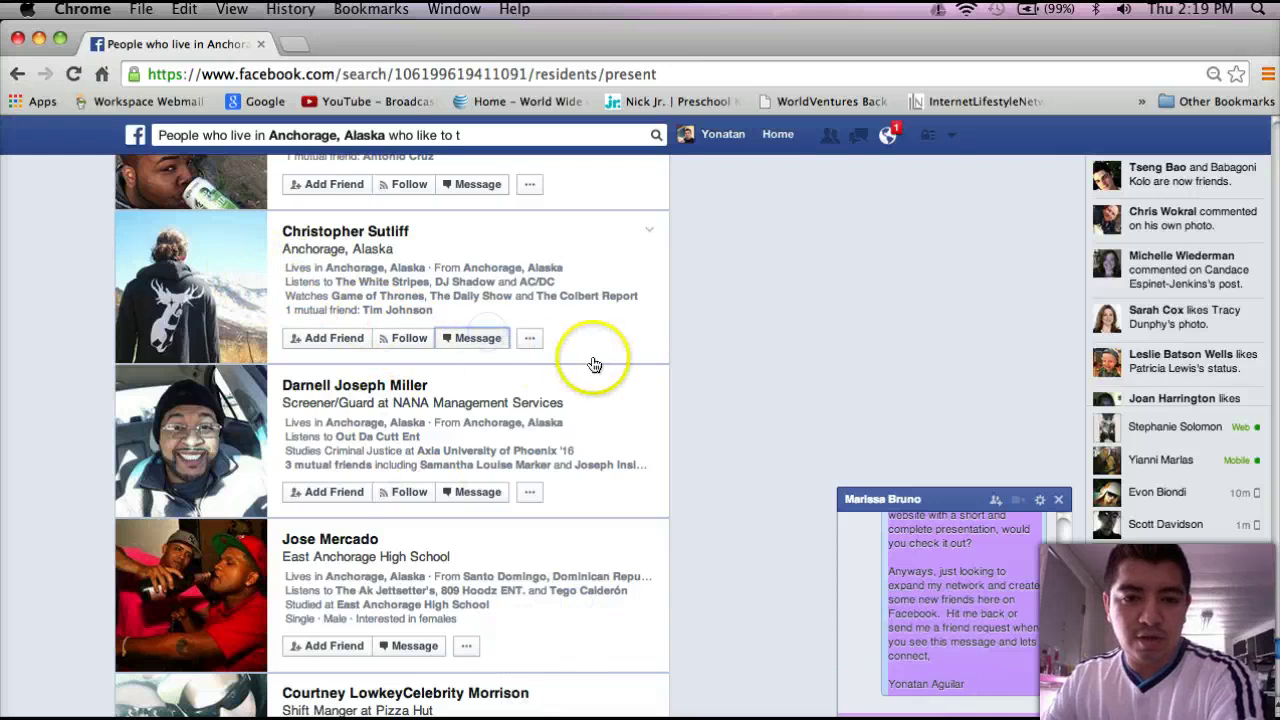
Start a message to the Anchorage resident in the deer-logo hoodie and paste the copied travel business introduction into it
left_click(460, 338)
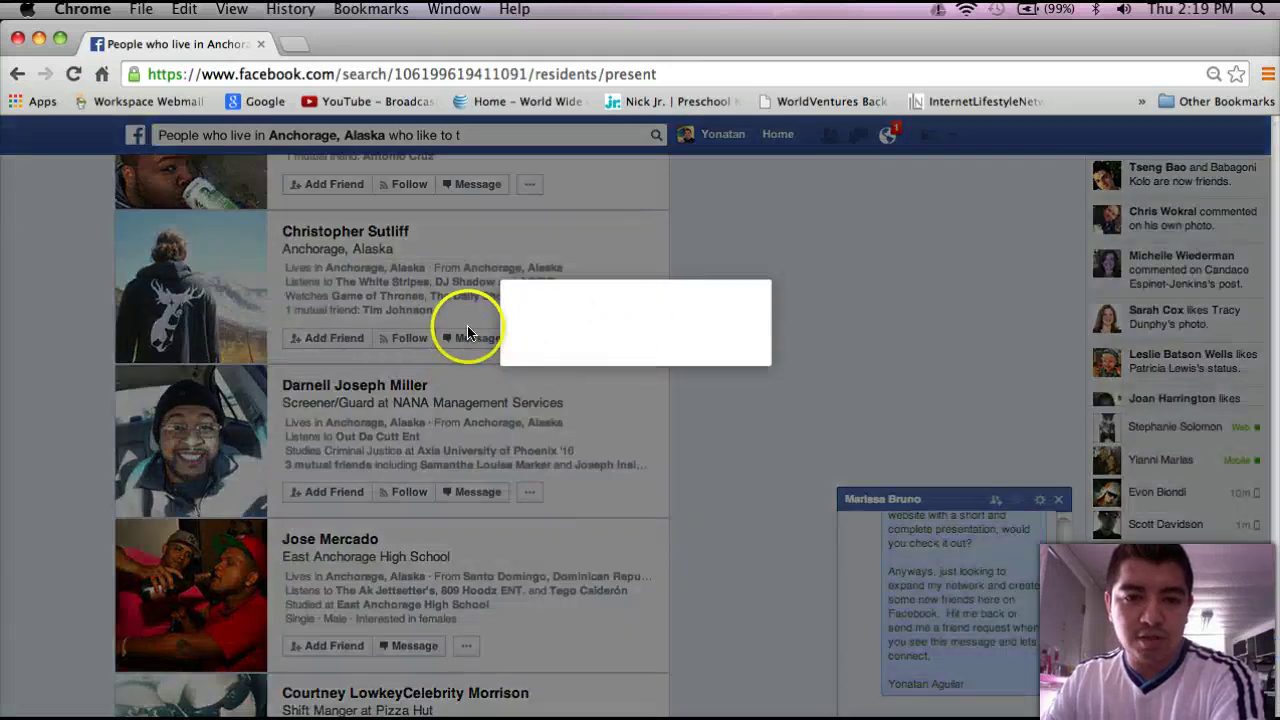
right_click(565, 343)
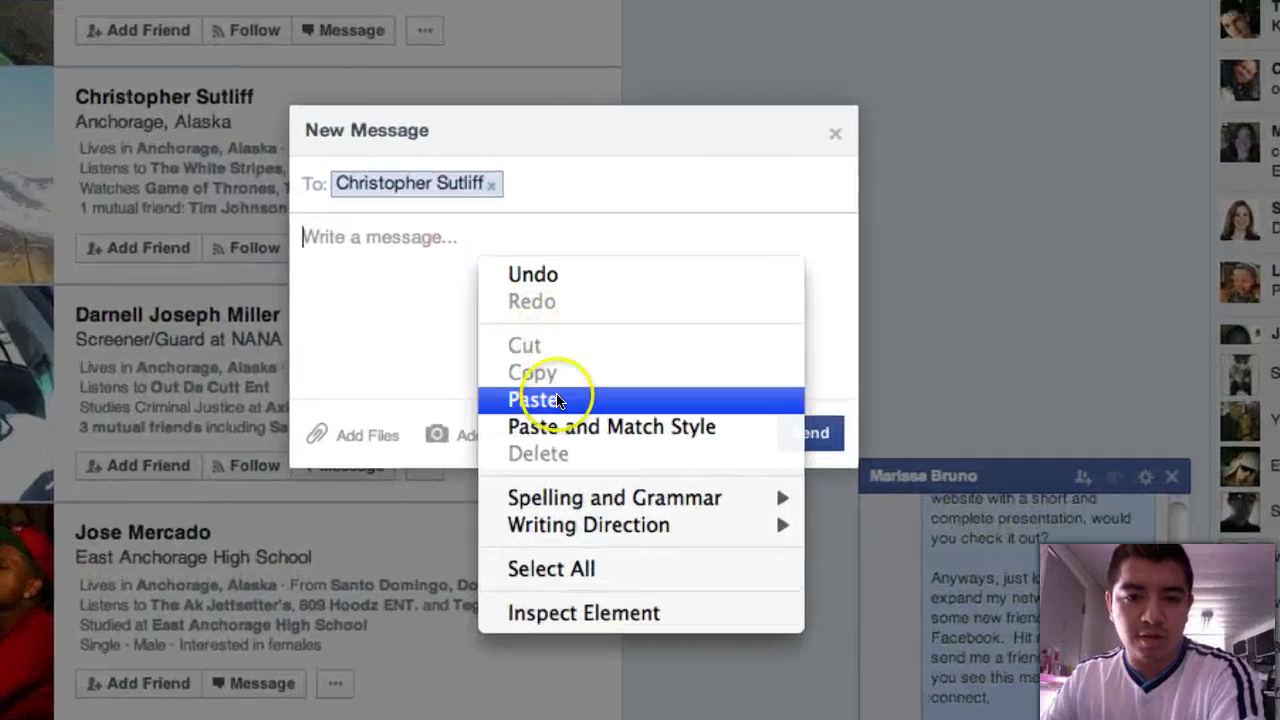
left_click(558, 400)
scroll(565, 292, "up", 10)
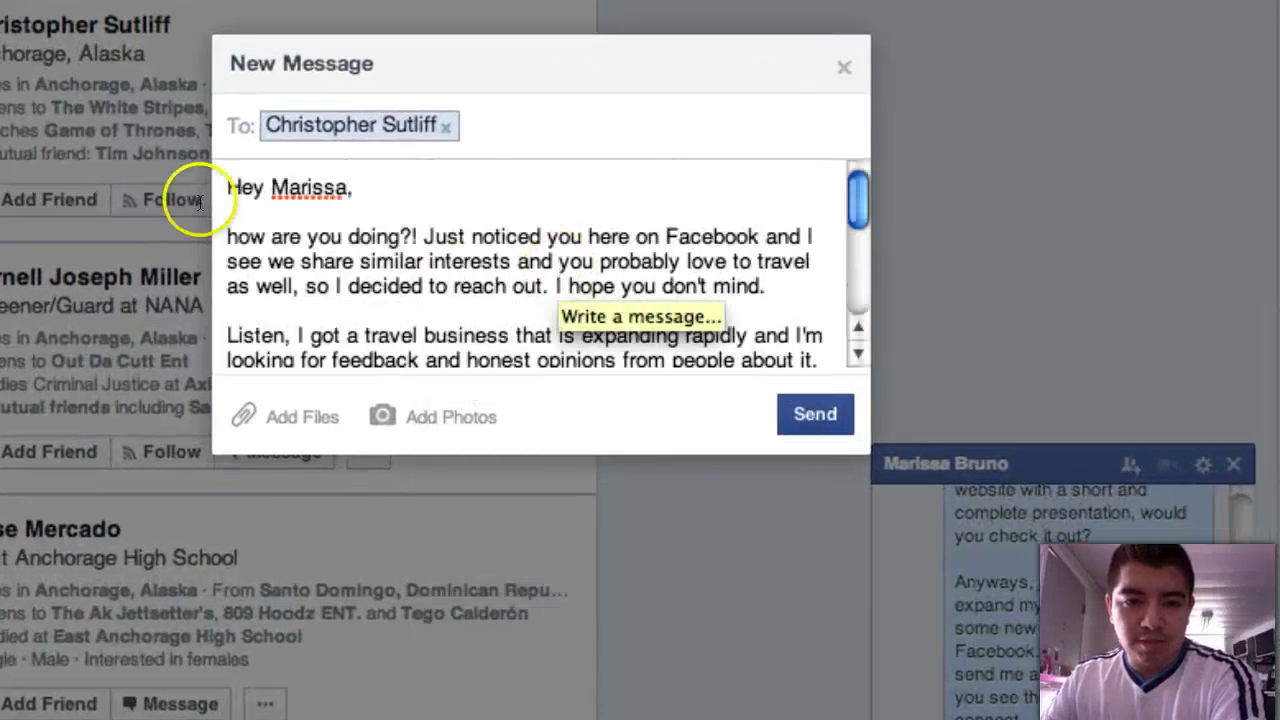
Remove the previous recipient's first name from the greeting, making it read "Hey,"
left_click(350, 187)
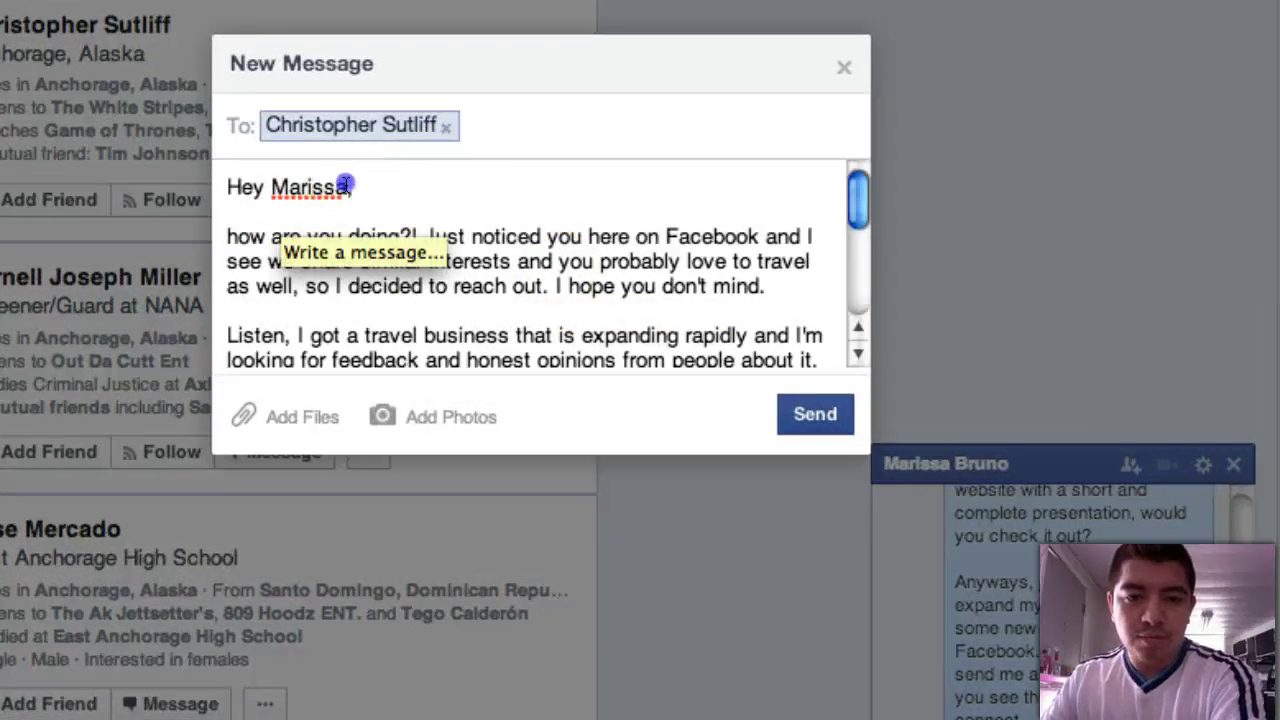
key("BackSpace")
key("BackSpace")
key("BackSpace")
key("BackSpace")
key("BackSpace")
key("BackSpace")
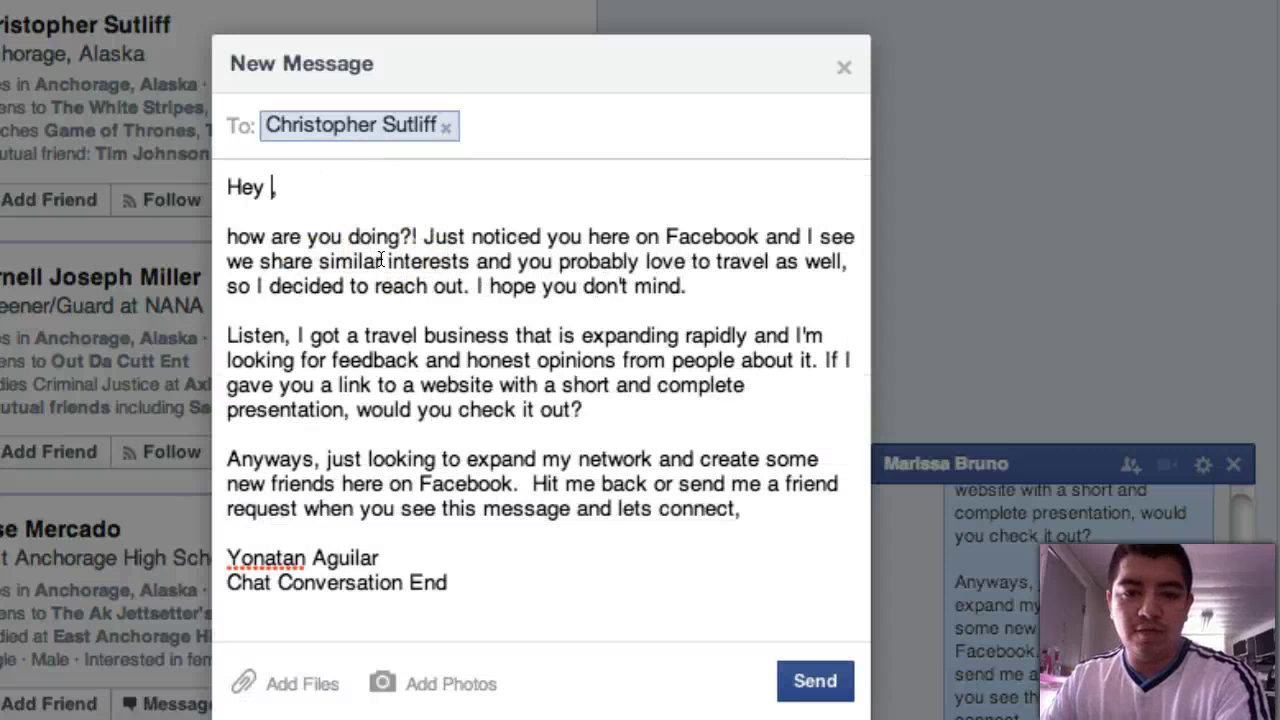
type(",")
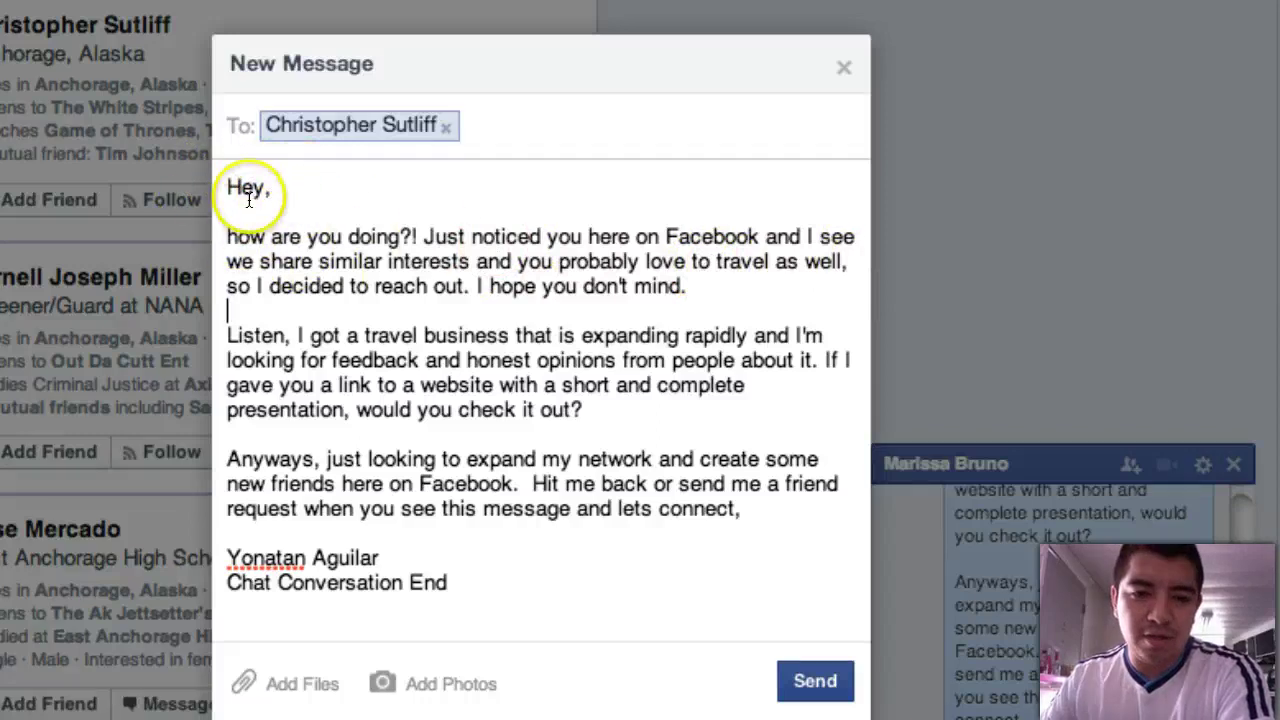
Read through the draft, highlighting the opening, the question about checking out a website link, and the closing friend-request sentence
left_click_drag(240, 185, 678, 287)
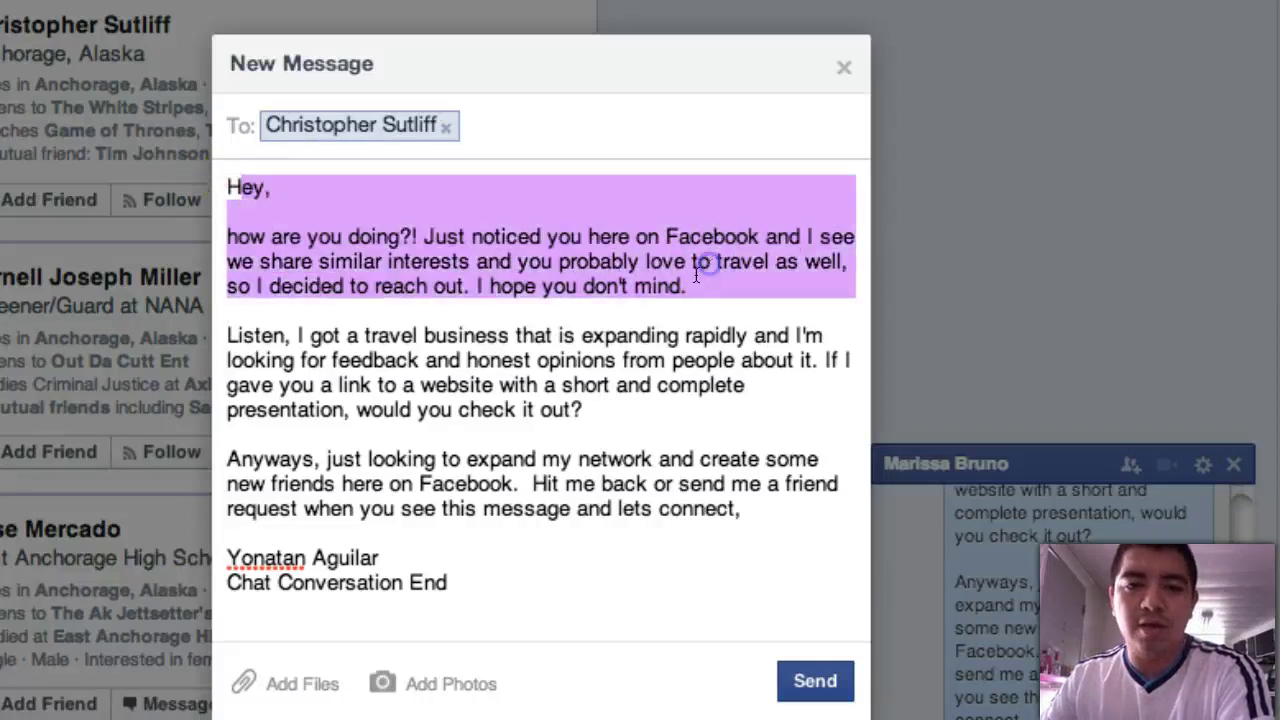
left_click(598, 262)
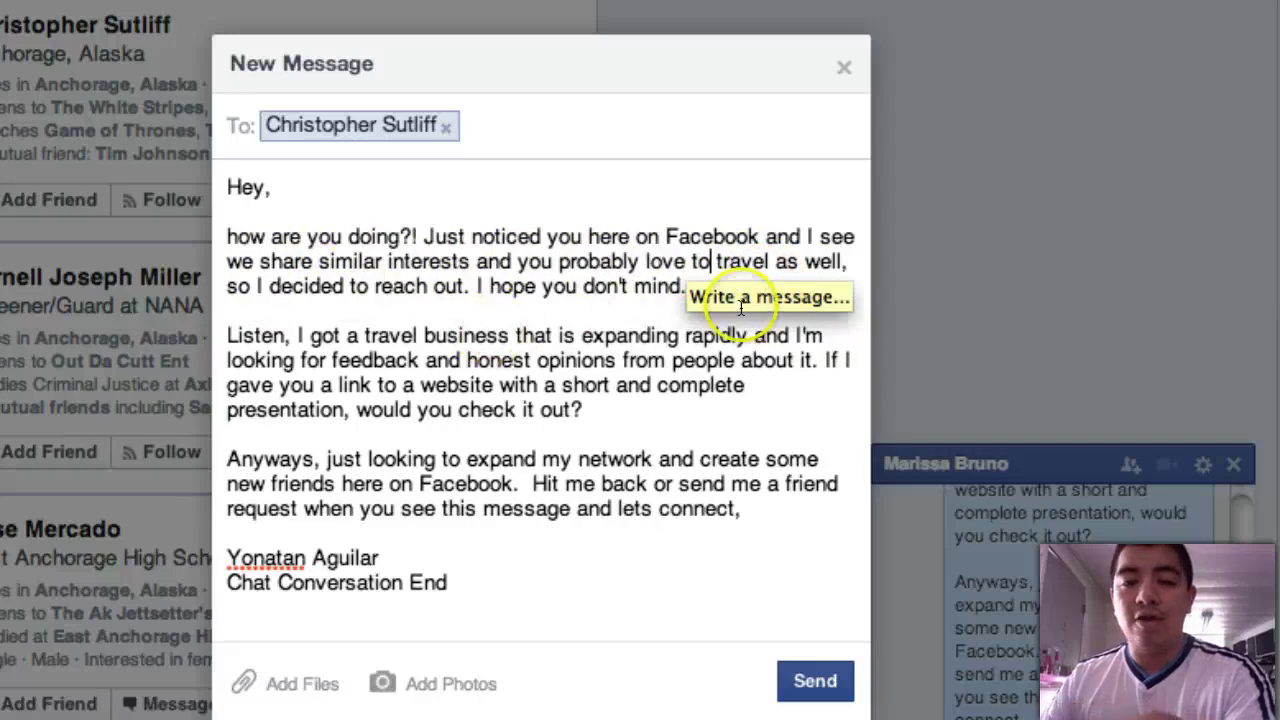
left_click(396, 334)
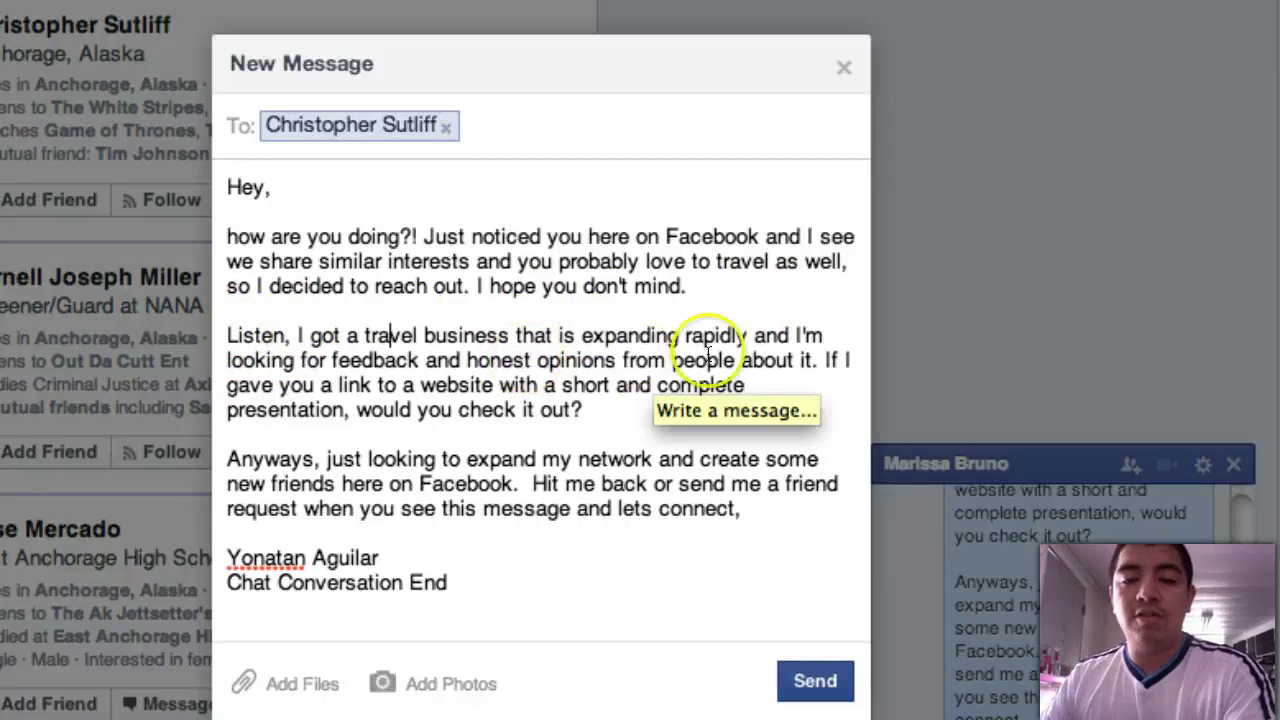
left_click(818, 360)
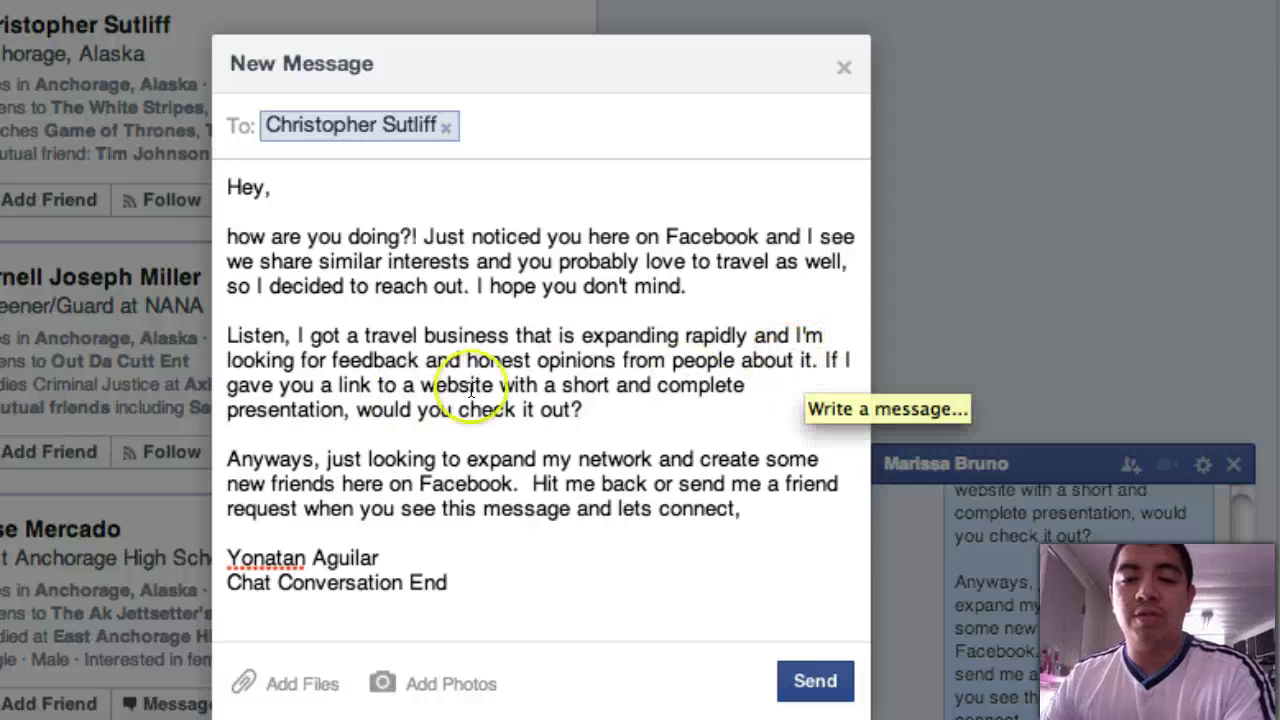
left_click_drag(823, 363, 817, 410)
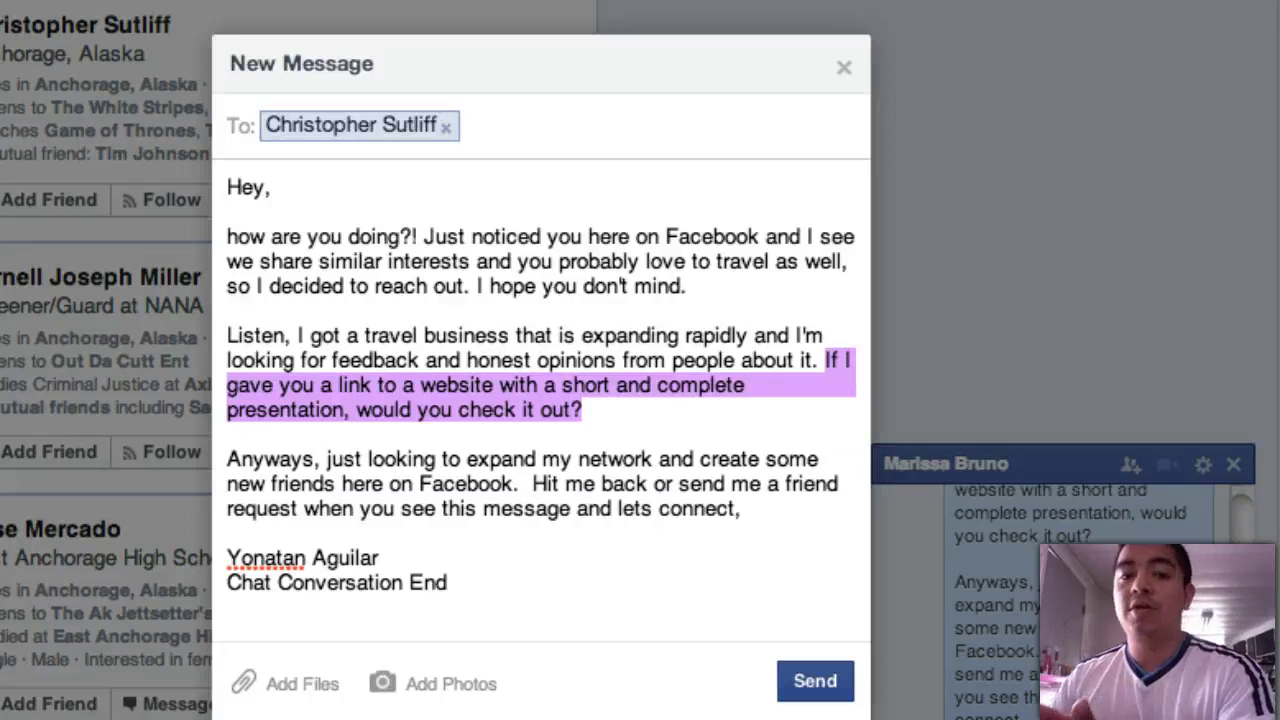
left_click(594, 408)
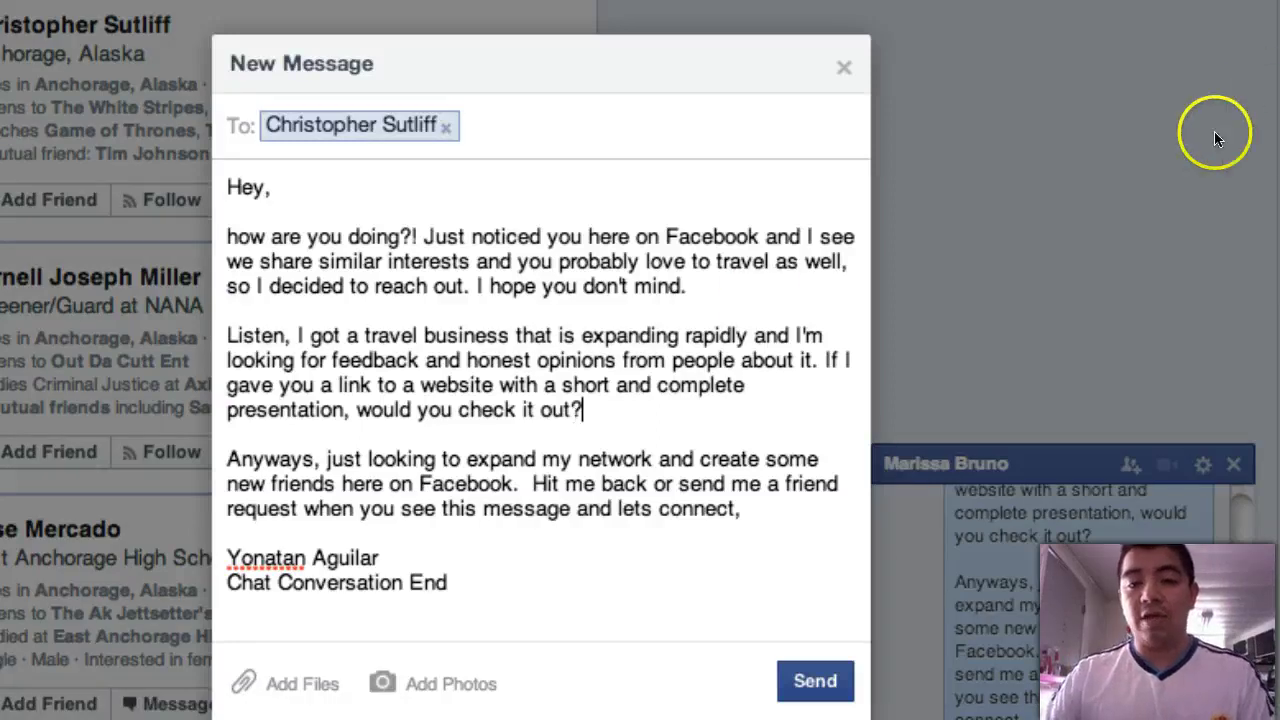
left_click_drag(822, 358, 828, 412)
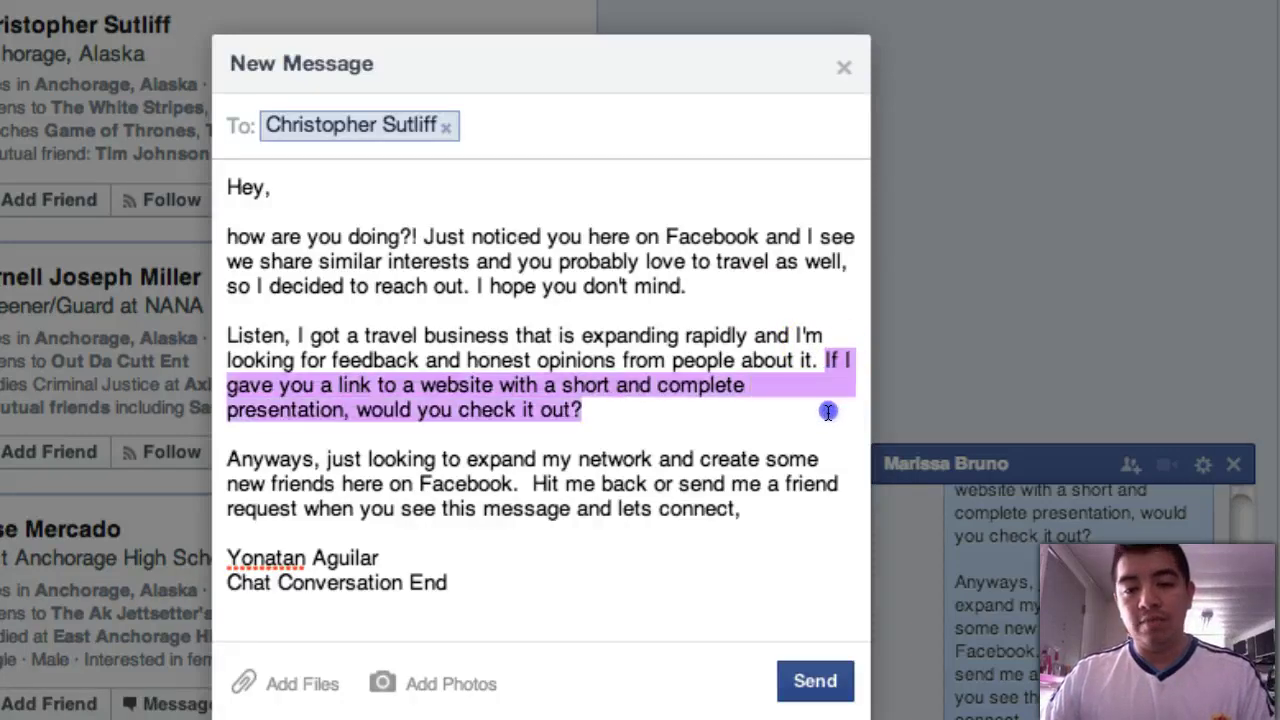
left_click(645, 402)
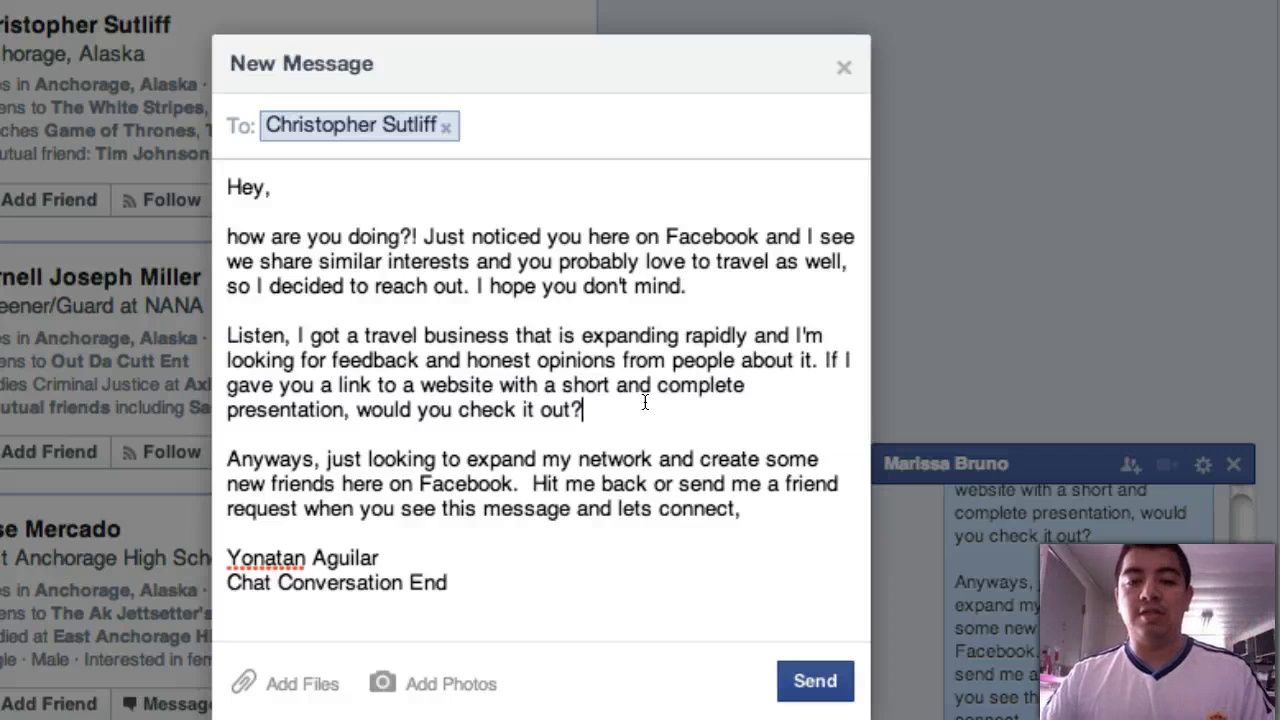
left_click_drag(222, 456, 410, 506)
left_click(466, 460)
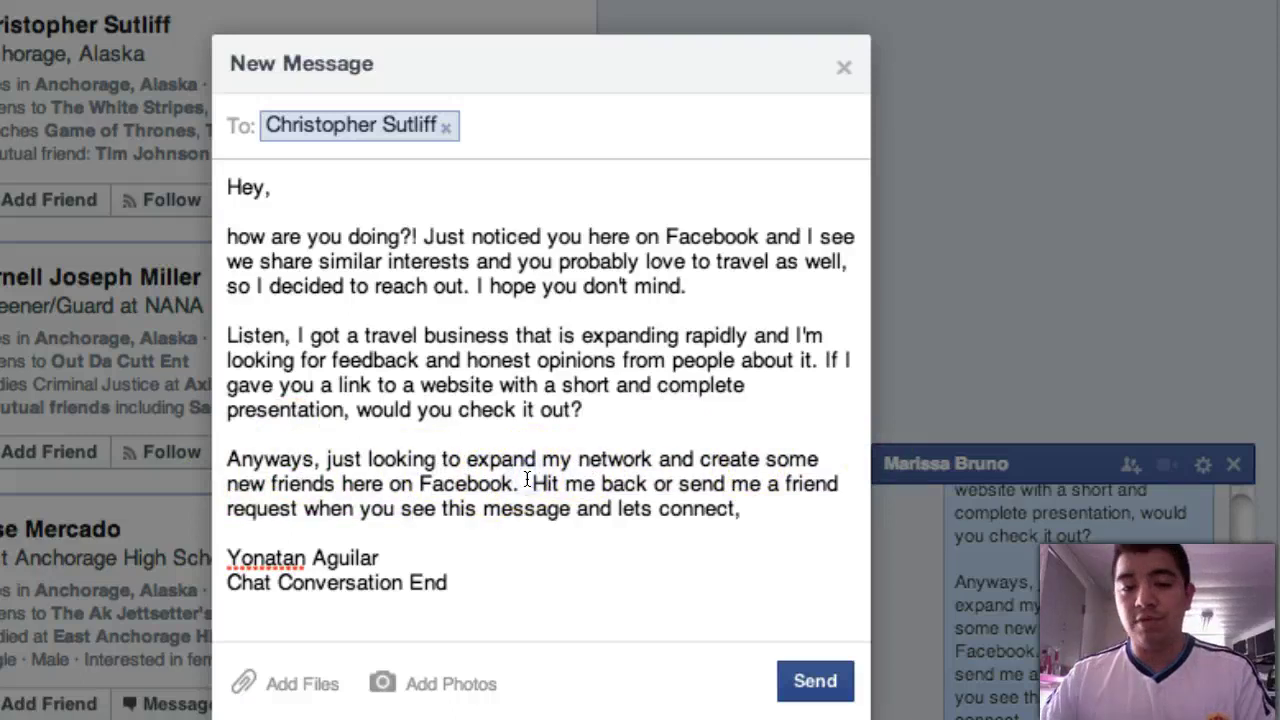
left_click_drag(527, 484, 748, 513)
left_click_drag(535, 522, 748, 508)
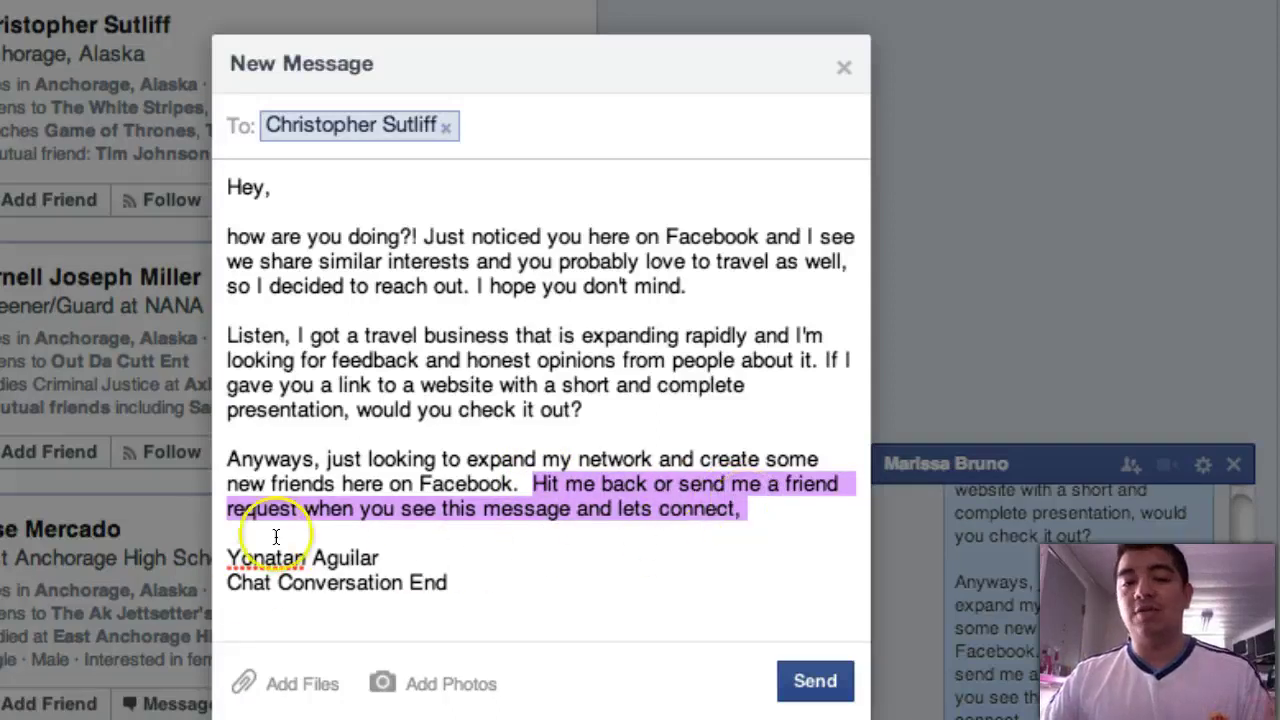
left_click(497, 574)
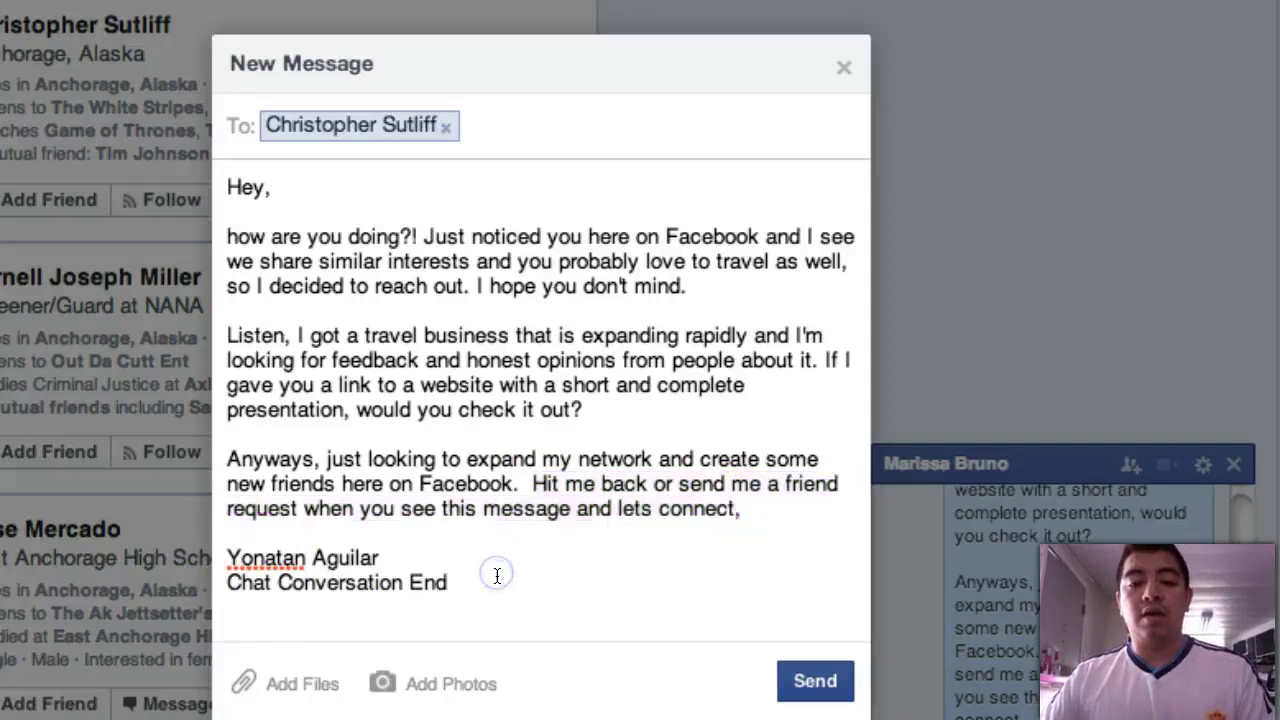
Delete the leftover "Chat Conversation End" line below the signature
left_click_drag(243, 594, 506, 580)
key("BackSpace")
key("BackSpace")
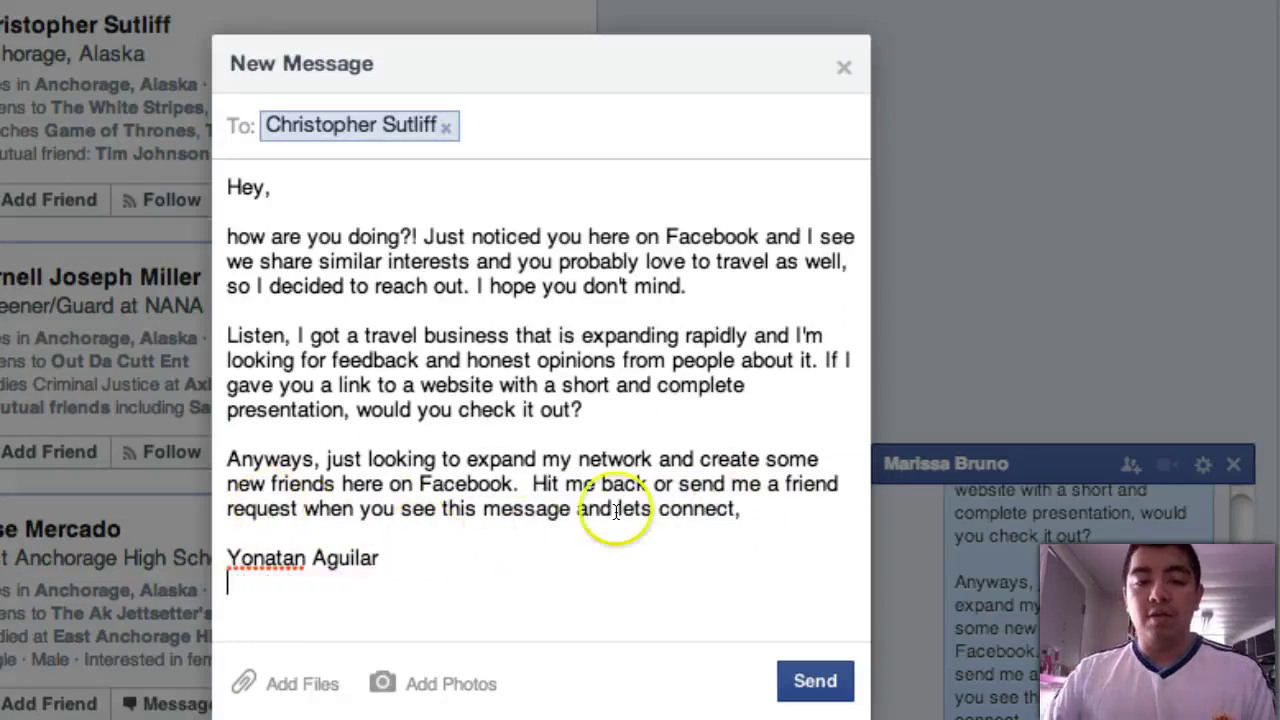
Add the closing line "Talk soon!" after the last paragraph, directly above the signature without a blank line between them
left_click(763, 512)
key("Return")
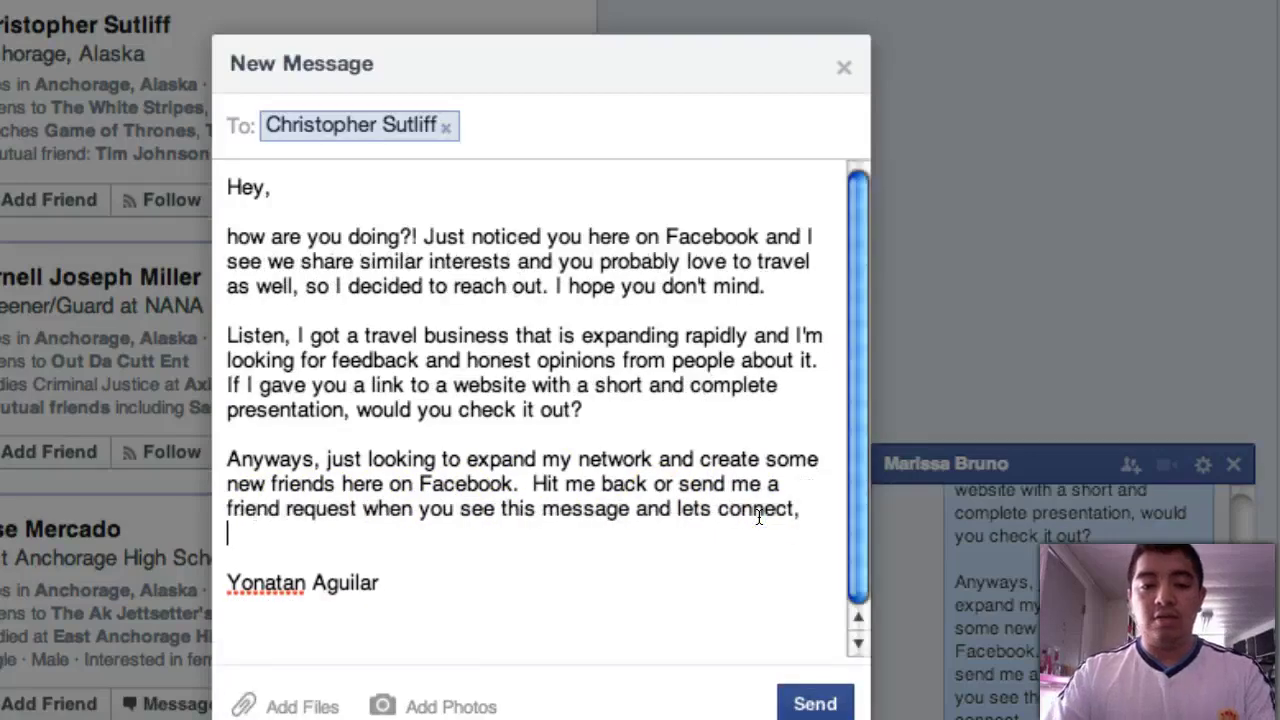
key("Return")
type("Talk soon!")
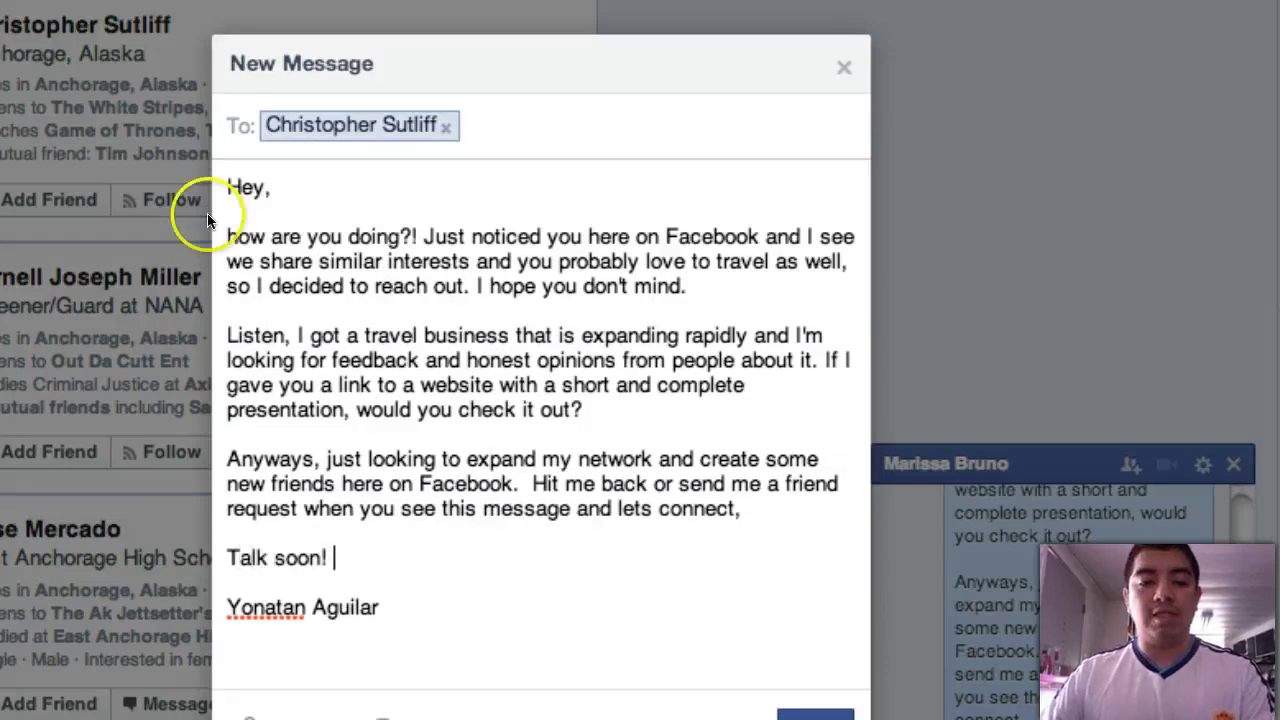
left_click(240, 582)
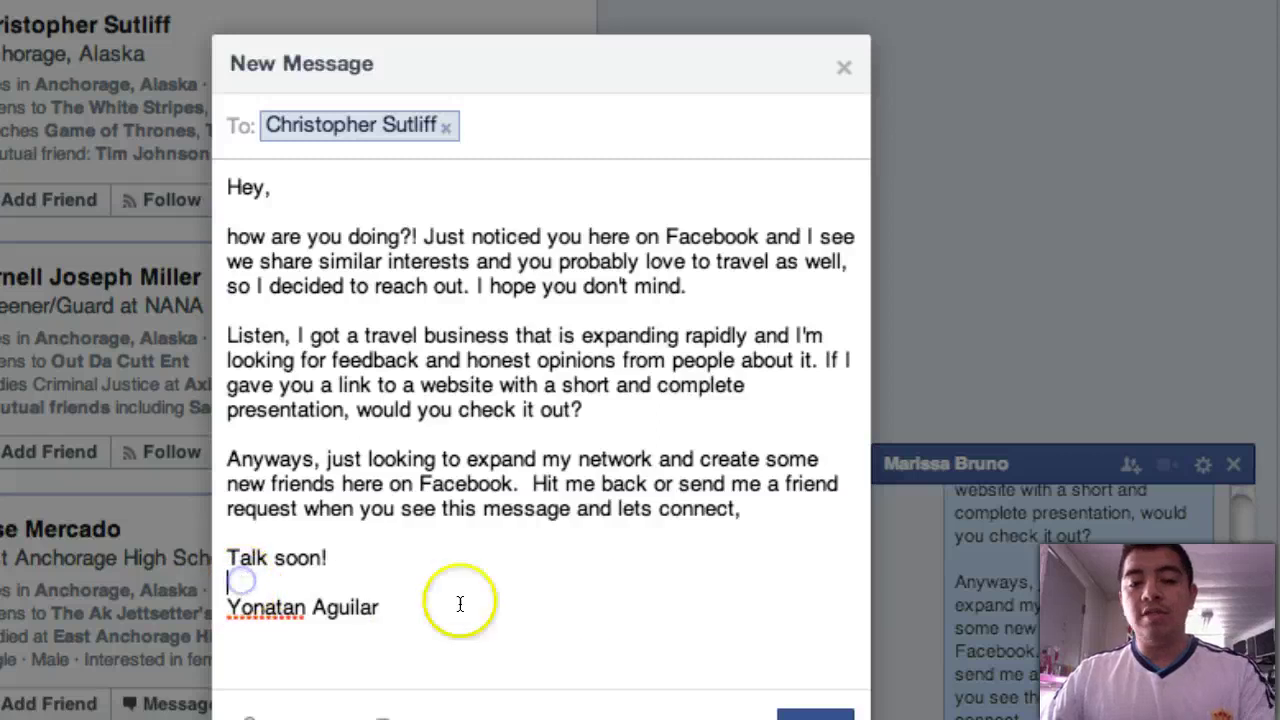
key("BackSpace")
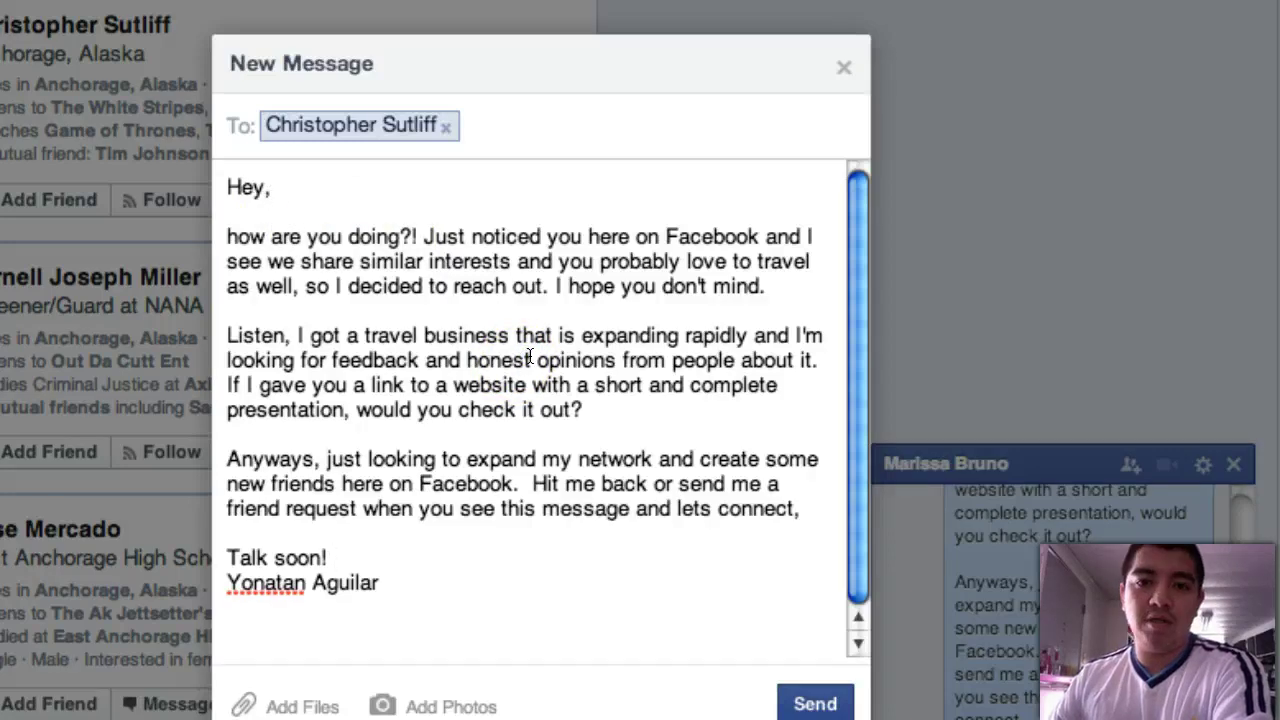
Delete the "Listen, I got a travel business" paragraph and the extra blank lines it leaves in the draft
left_click(242, 326)
left_click_drag(242, 326, 603, 407)
left_click_drag(509, 337, 506, 357)
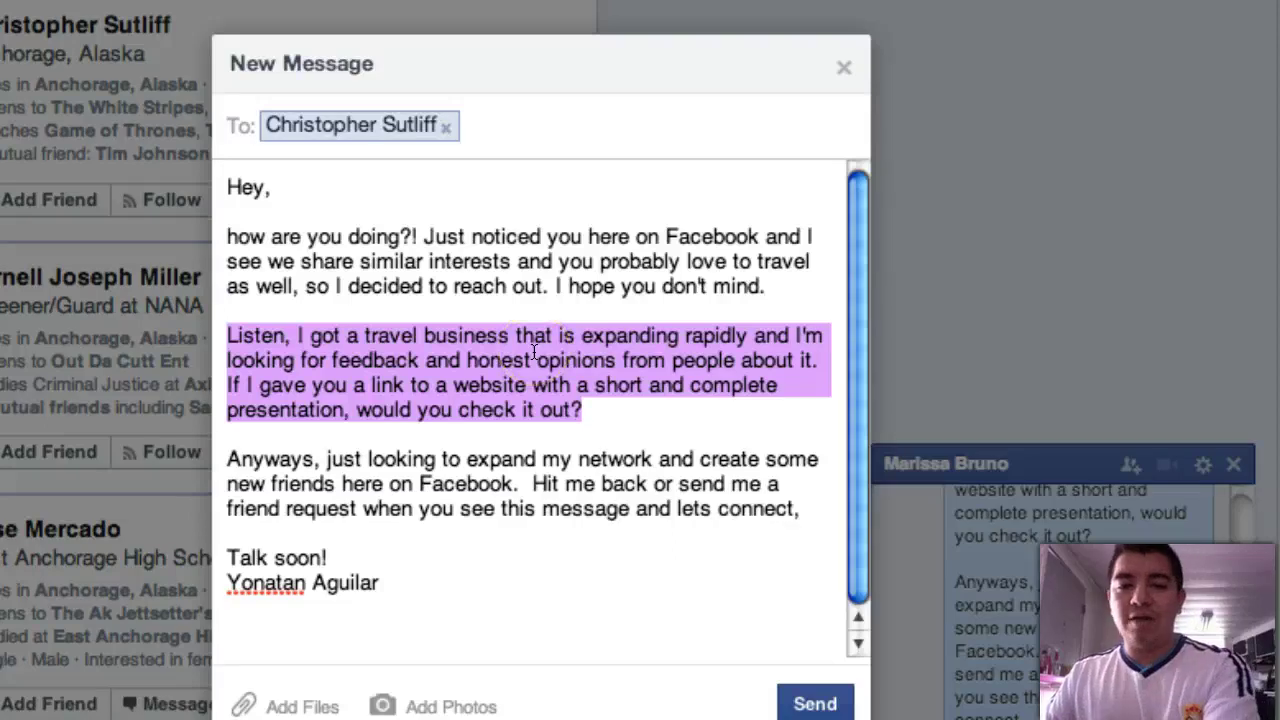
key("BackSpace")
key("BackSpace")
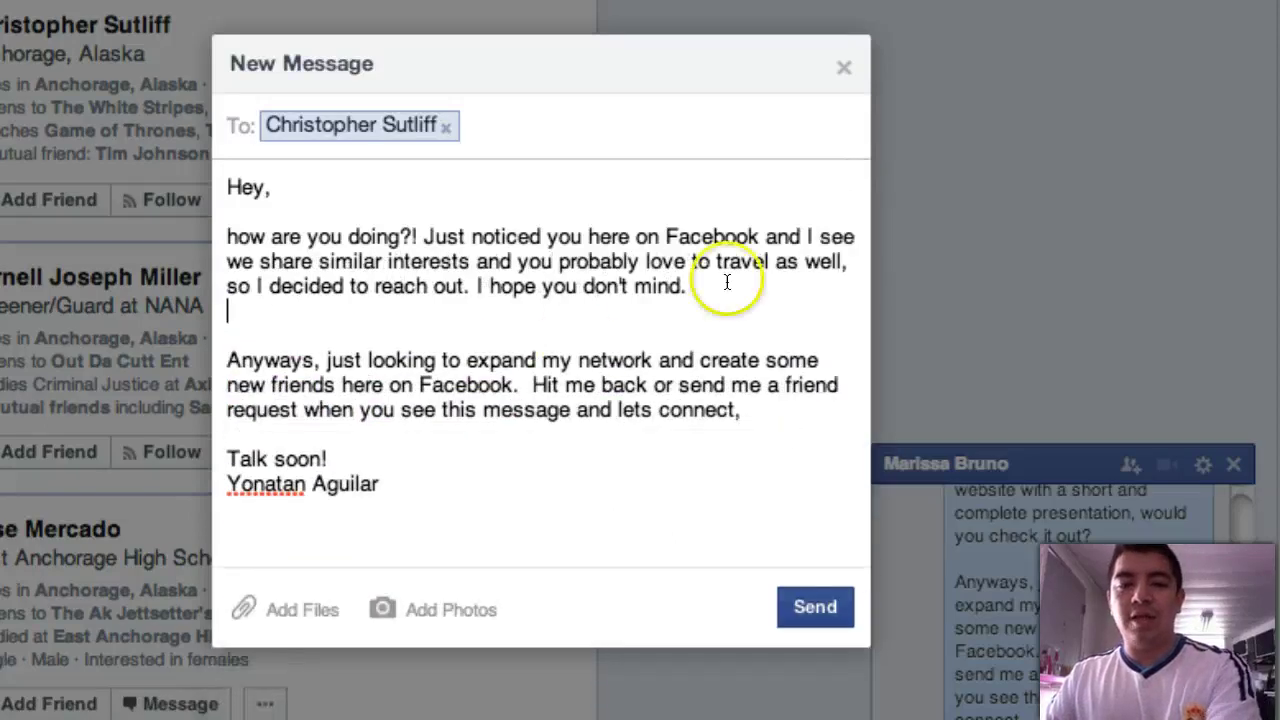
key("BackSpace")
Clear the entire remaining draft and close the new message without sending it
left_click(226, 187)
left_click(417, 434, "shift")
left_click(443, 463, "shift")
key("BackSpace")
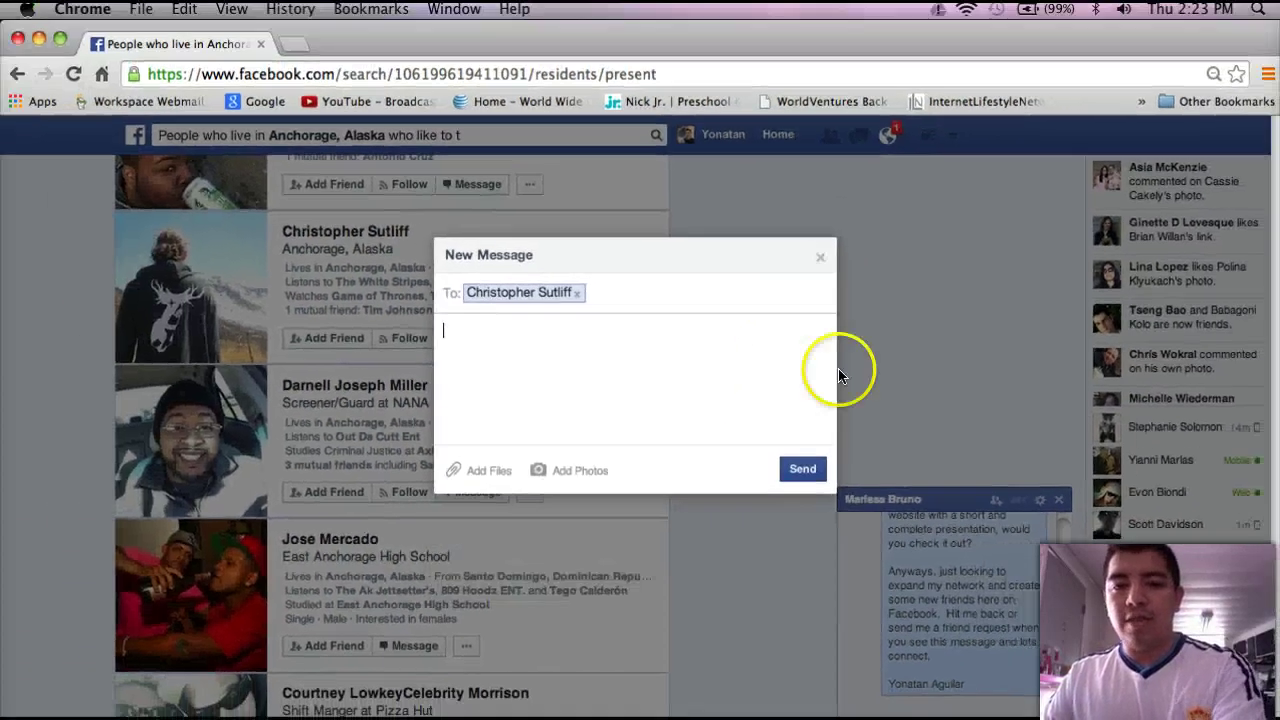
left_click(822, 257)
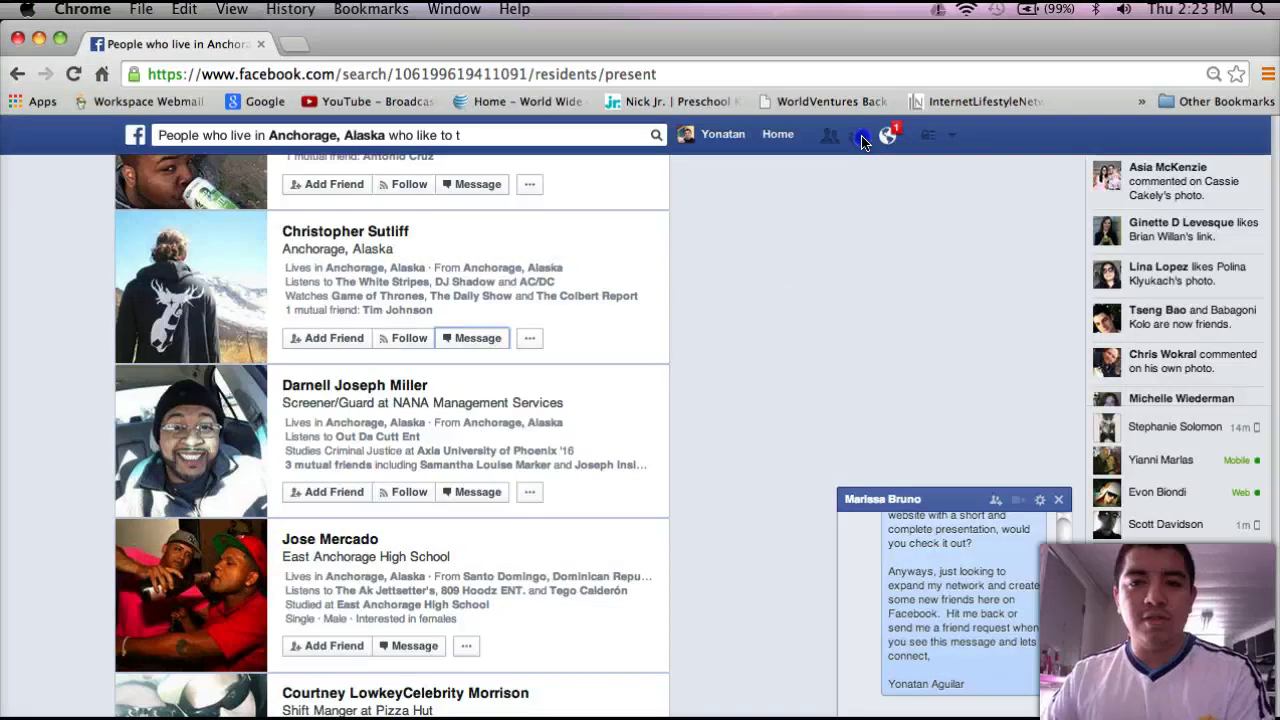
Look through the message inbox back to Monday's conversations for shorter introductions that begin with "how are you doing?, I noticed you here"
left_click(858, 135)
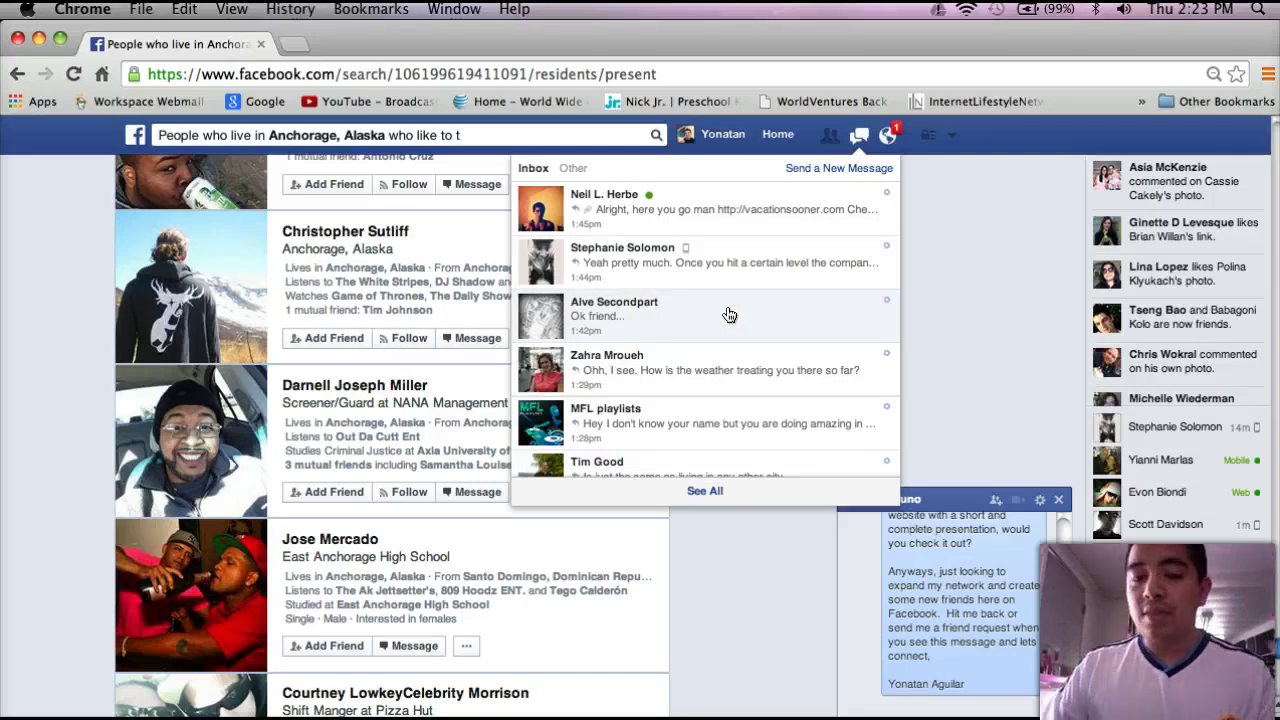
scroll(710, 263, "down", 15)
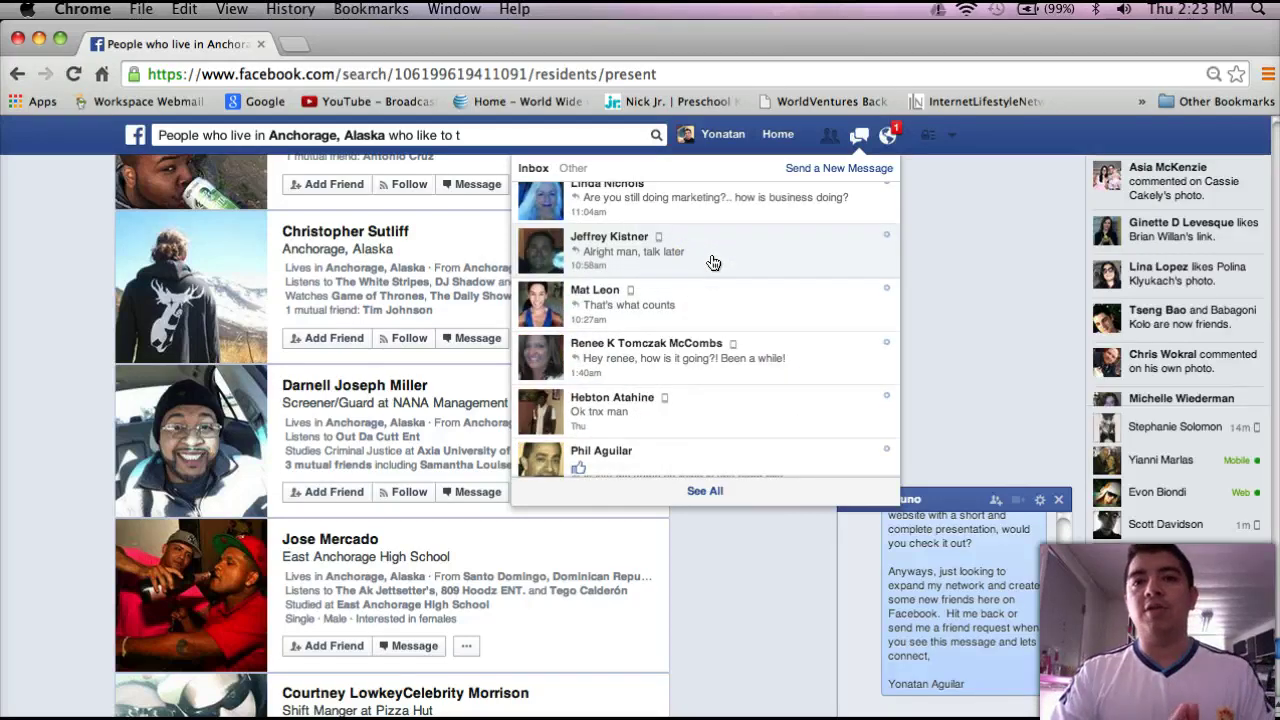
scroll(712, 263, "down", 8)
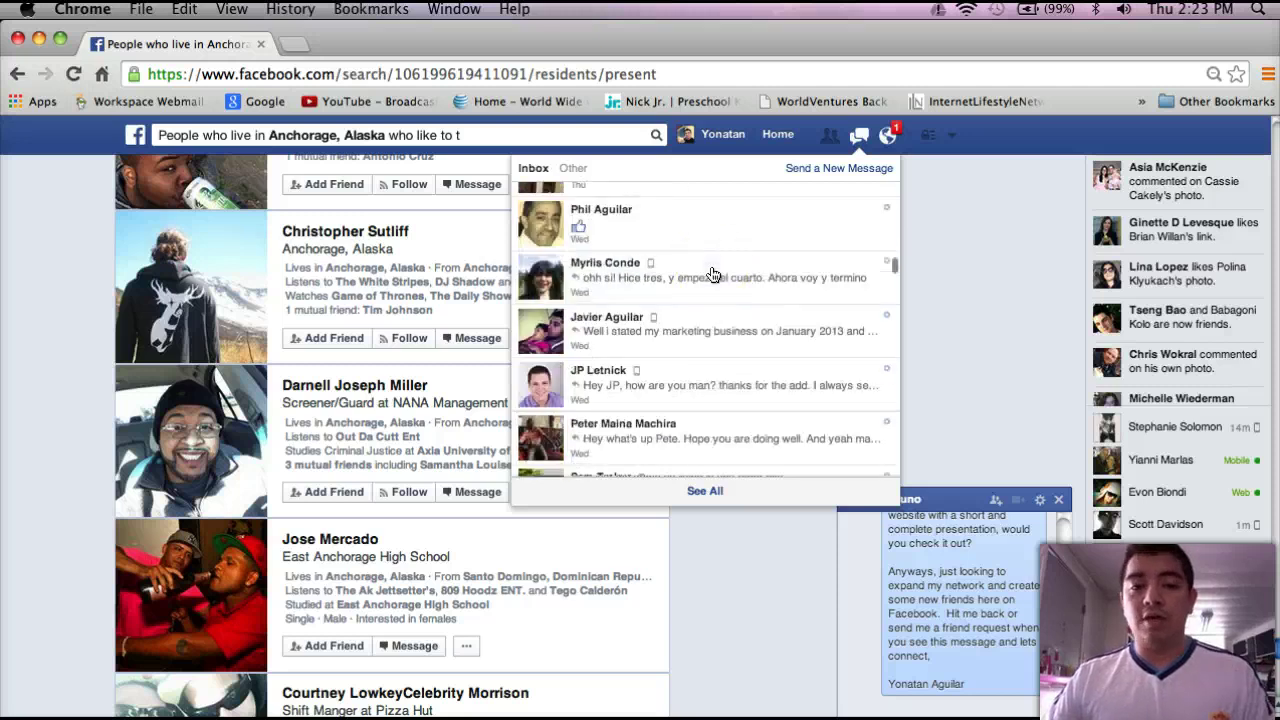
scroll(712, 274, "down", 3)
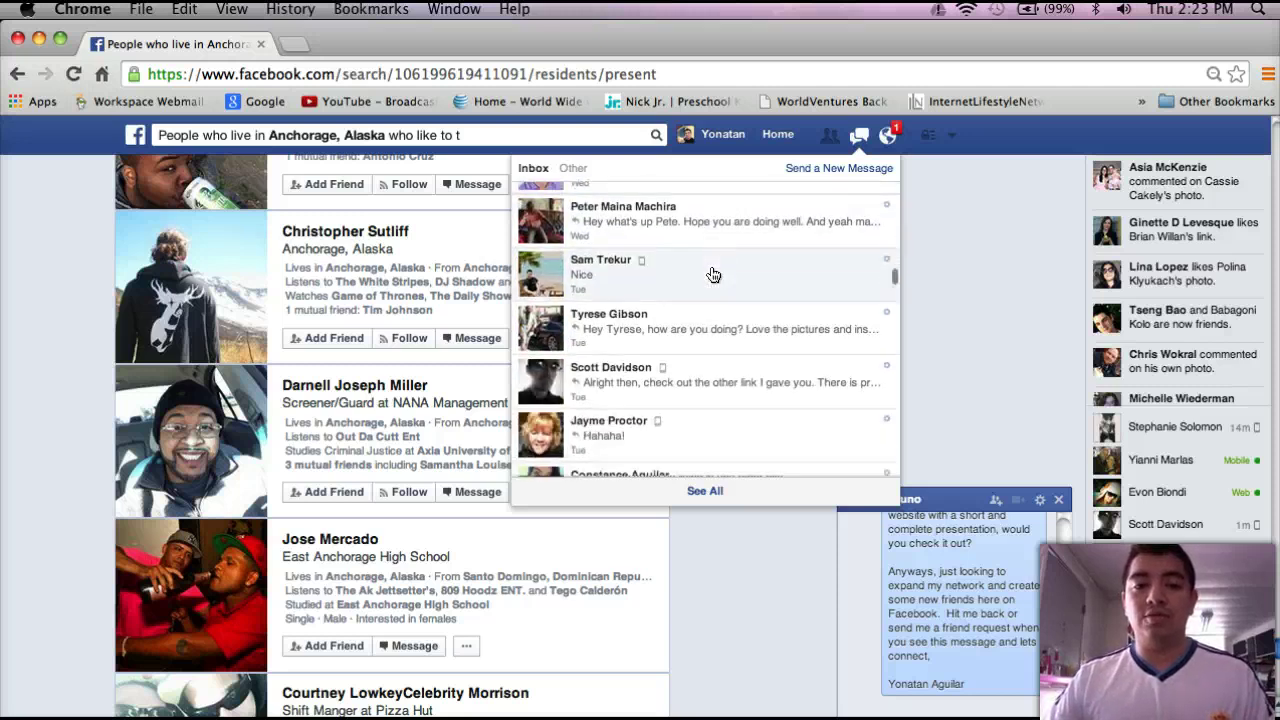
scroll(712, 274, "down", 4)
scroll(712, 274, "down", 4)
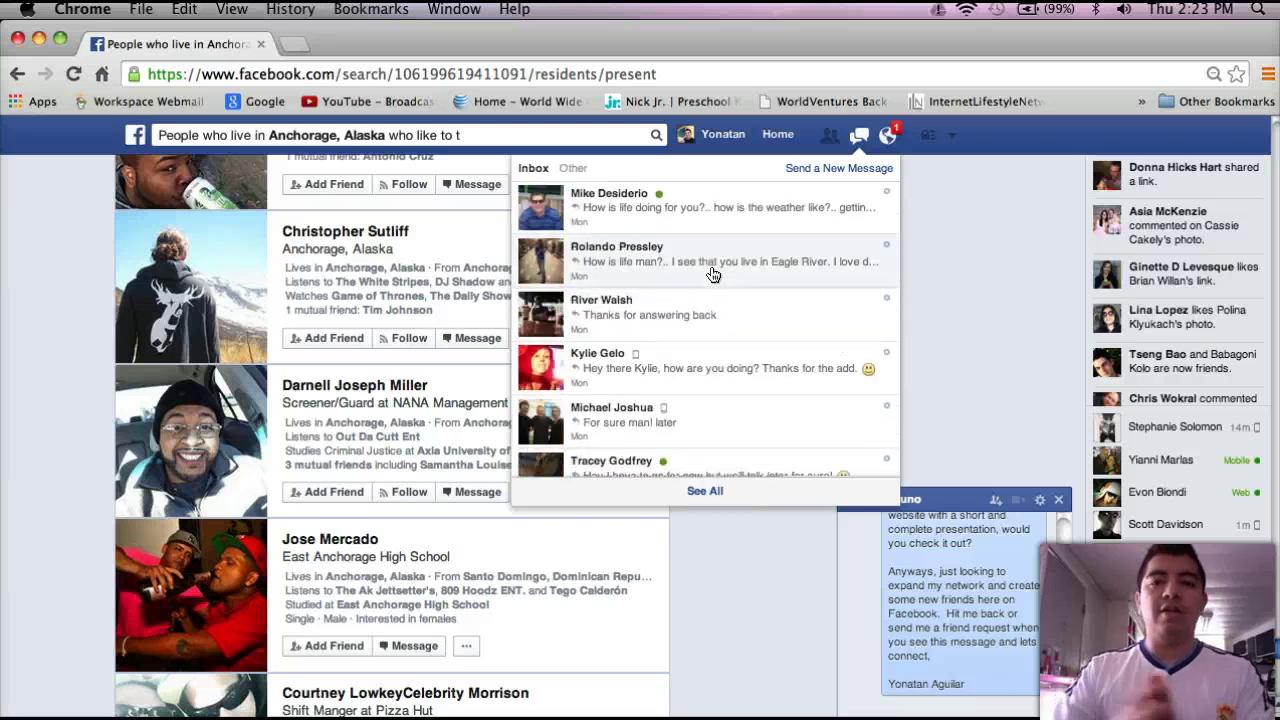
scroll(712, 274, "down", 1)
scroll(650, 291, "down", 1)
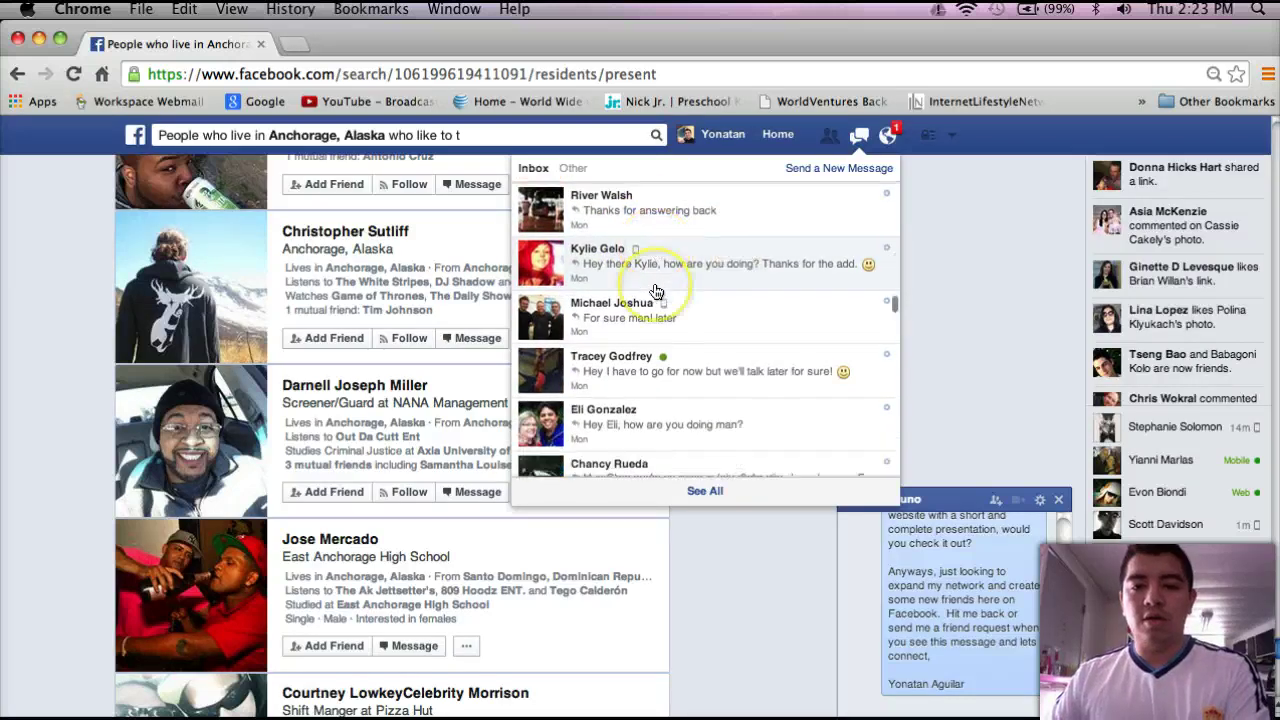
scroll(657, 291, "down", 5)
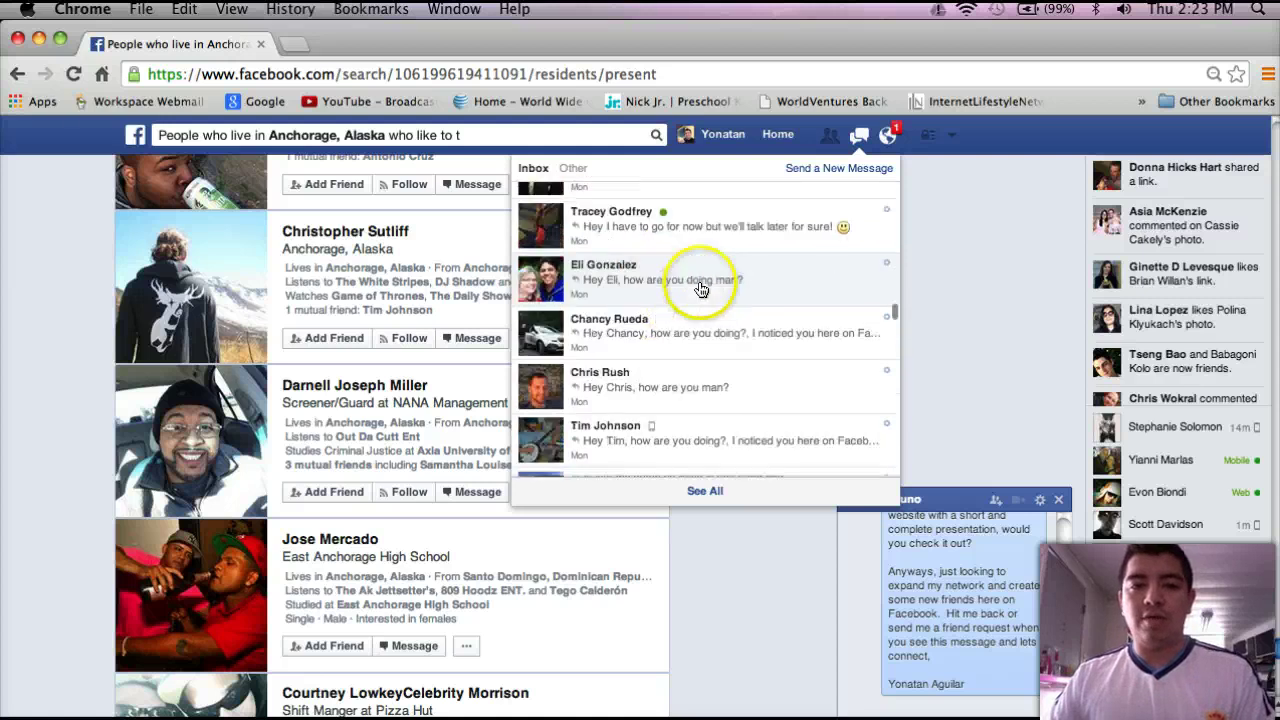
scroll(680, 336, "down", 1)
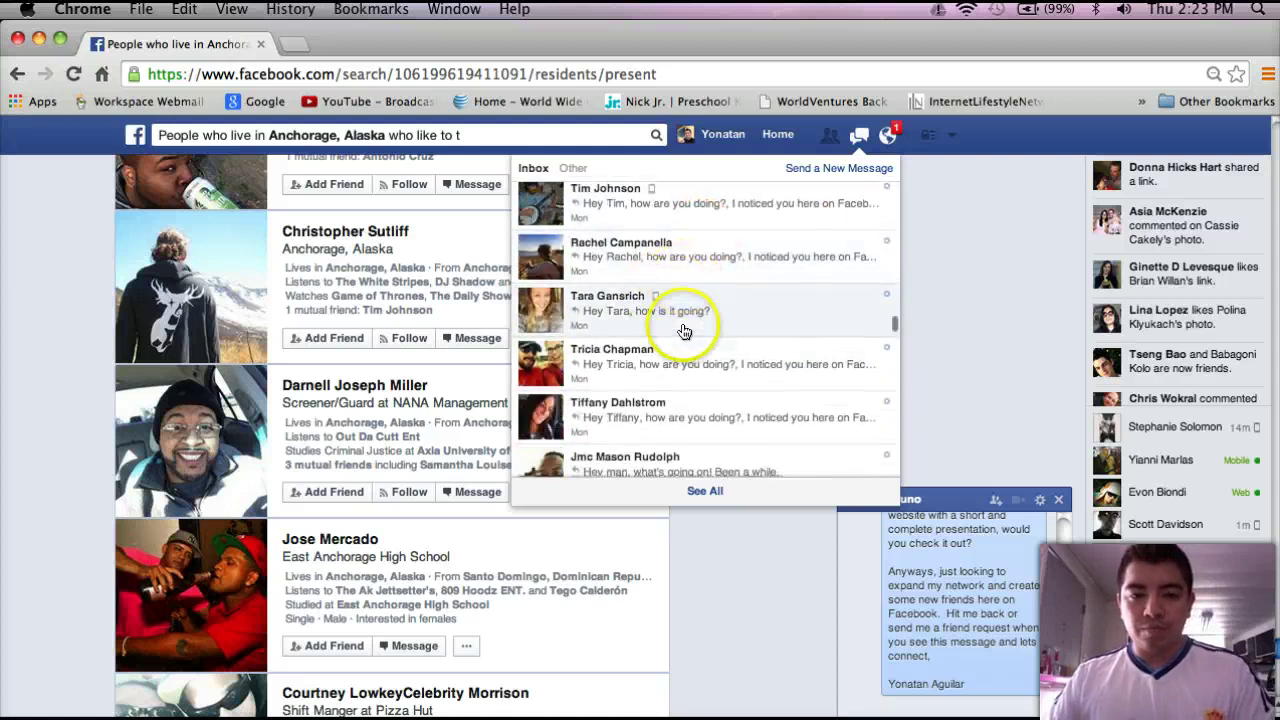
scroll(700, 340, "down", 1)
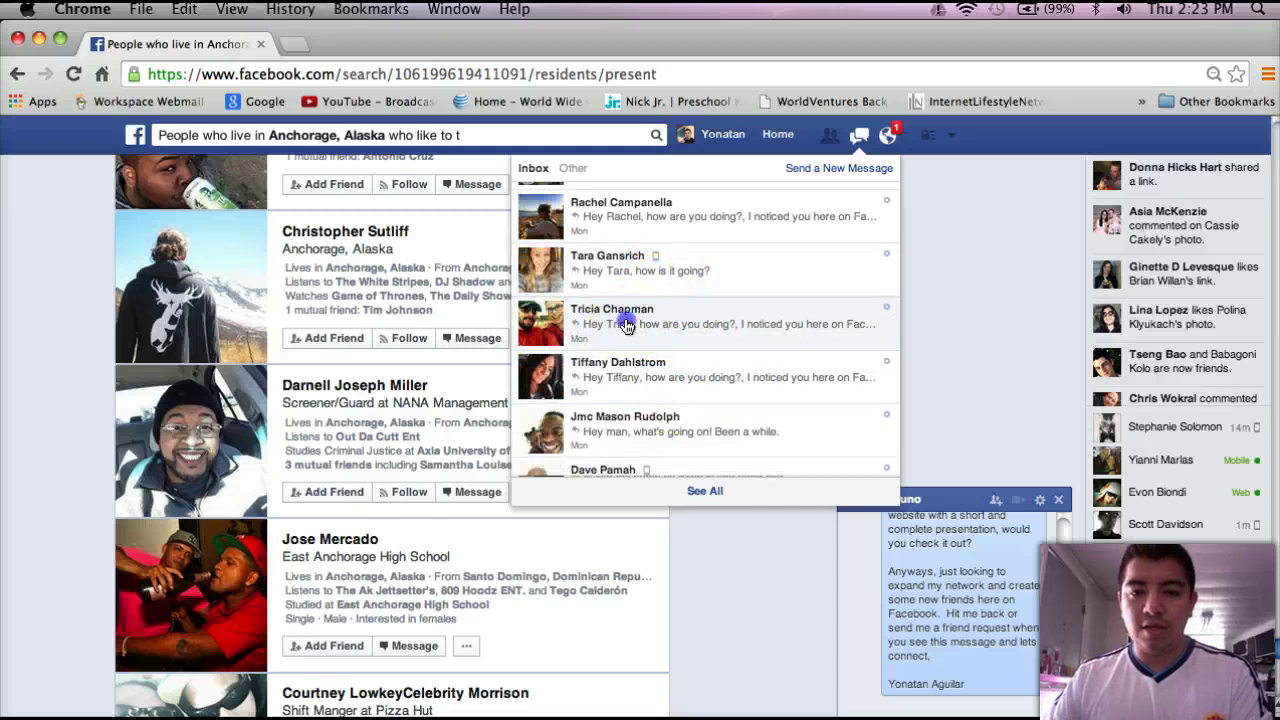
Open Monday's conversation beginning "how are you doing?, I noticed you here", close the other chat, and copy the whole introduction
left_click(745, 322)
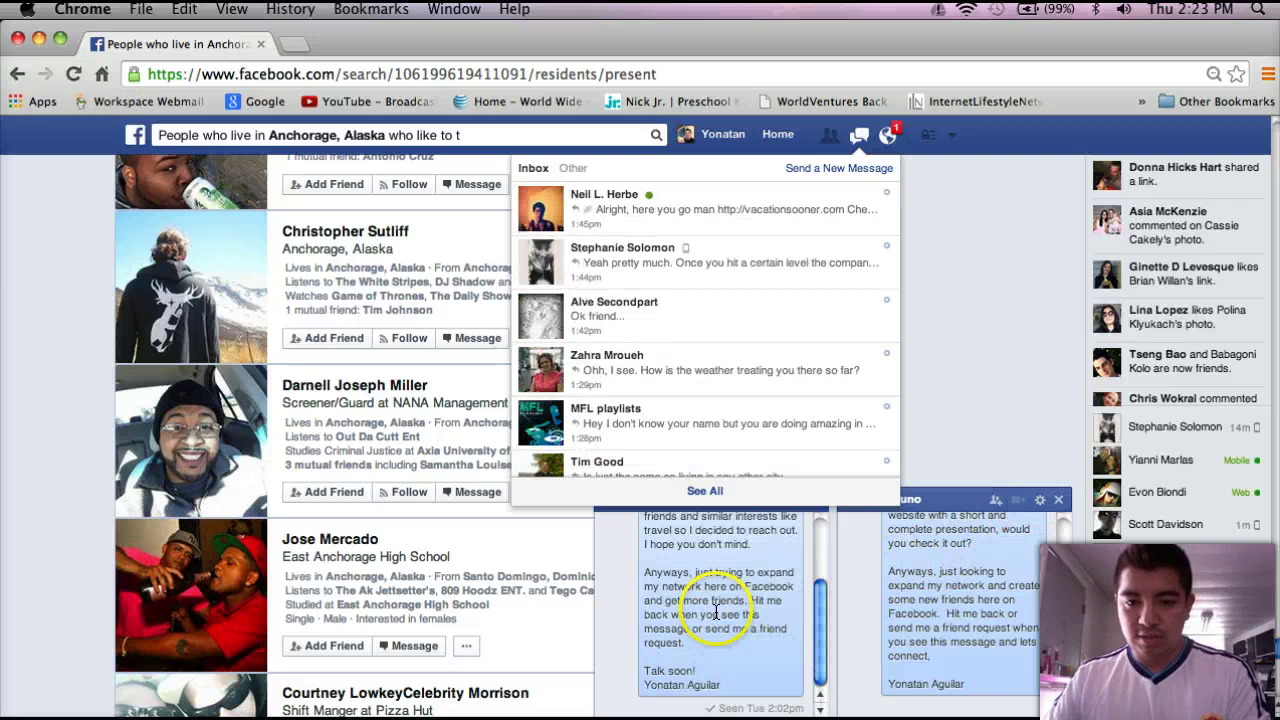
scroll(725, 580, "up", 5)
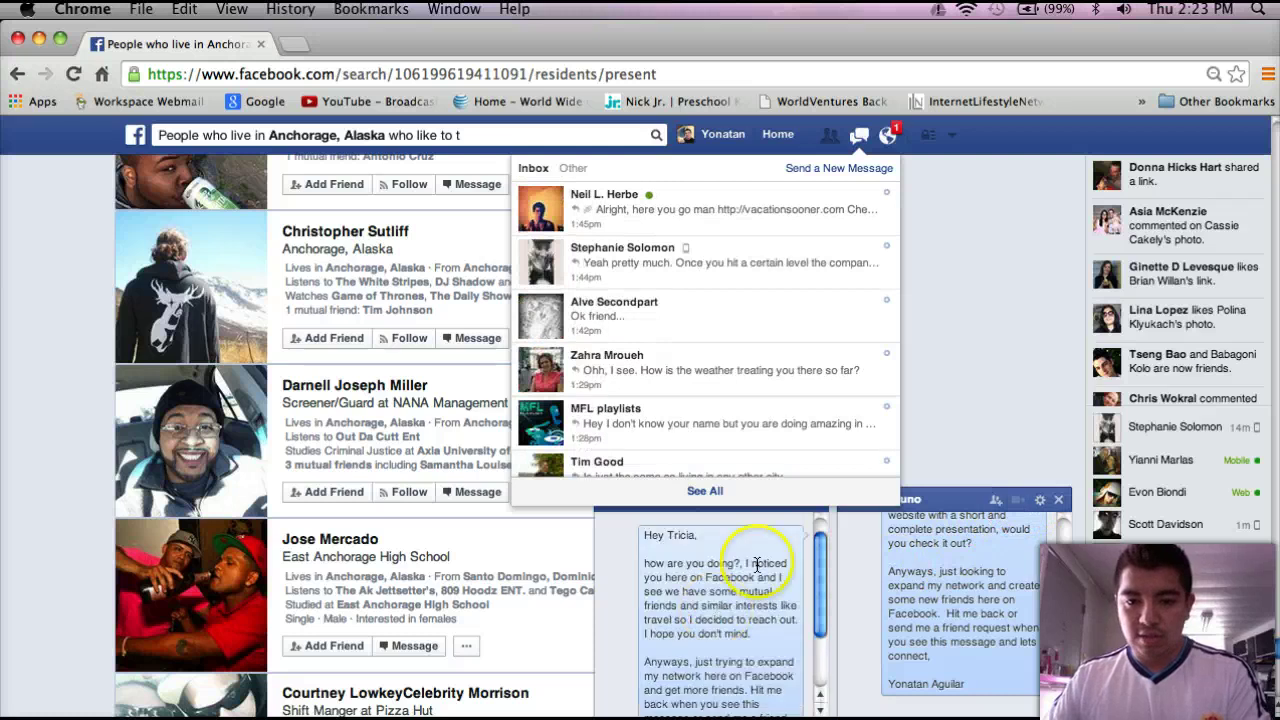
left_click(1058, 500)
left_click_drag(885, 534, 997, 692)
right_click(997, 692)
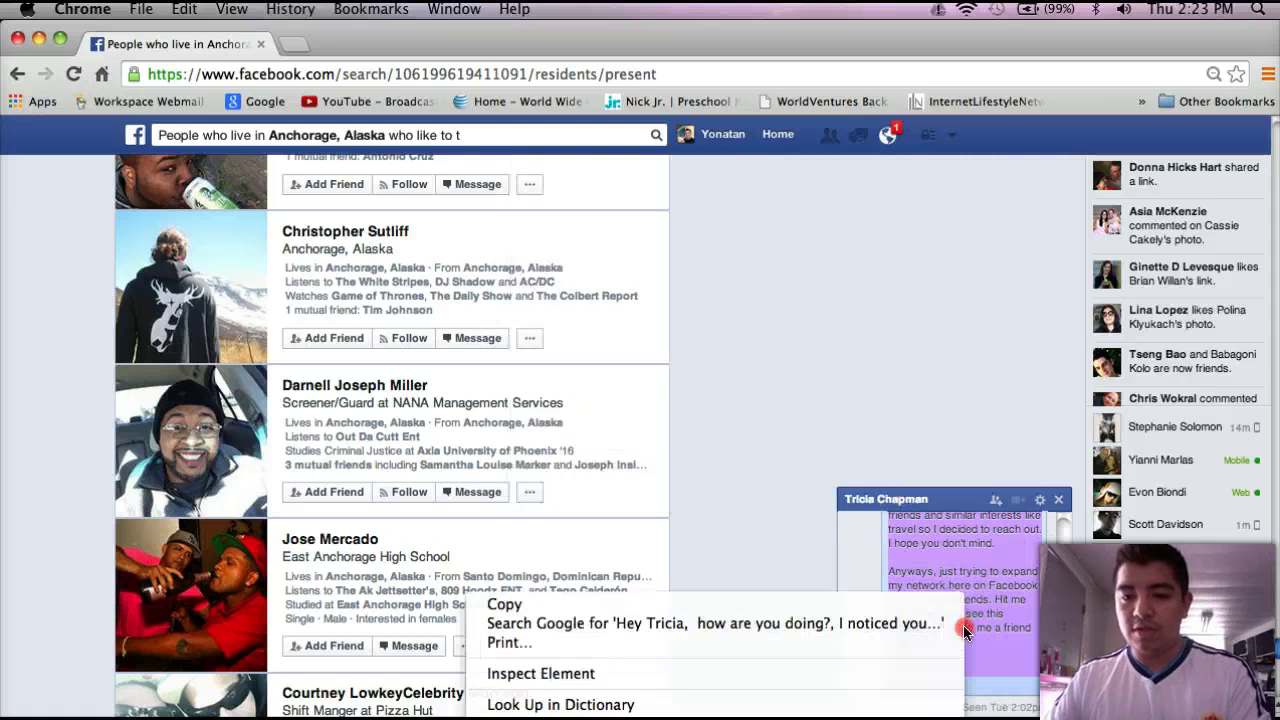
left_click(650, 604)
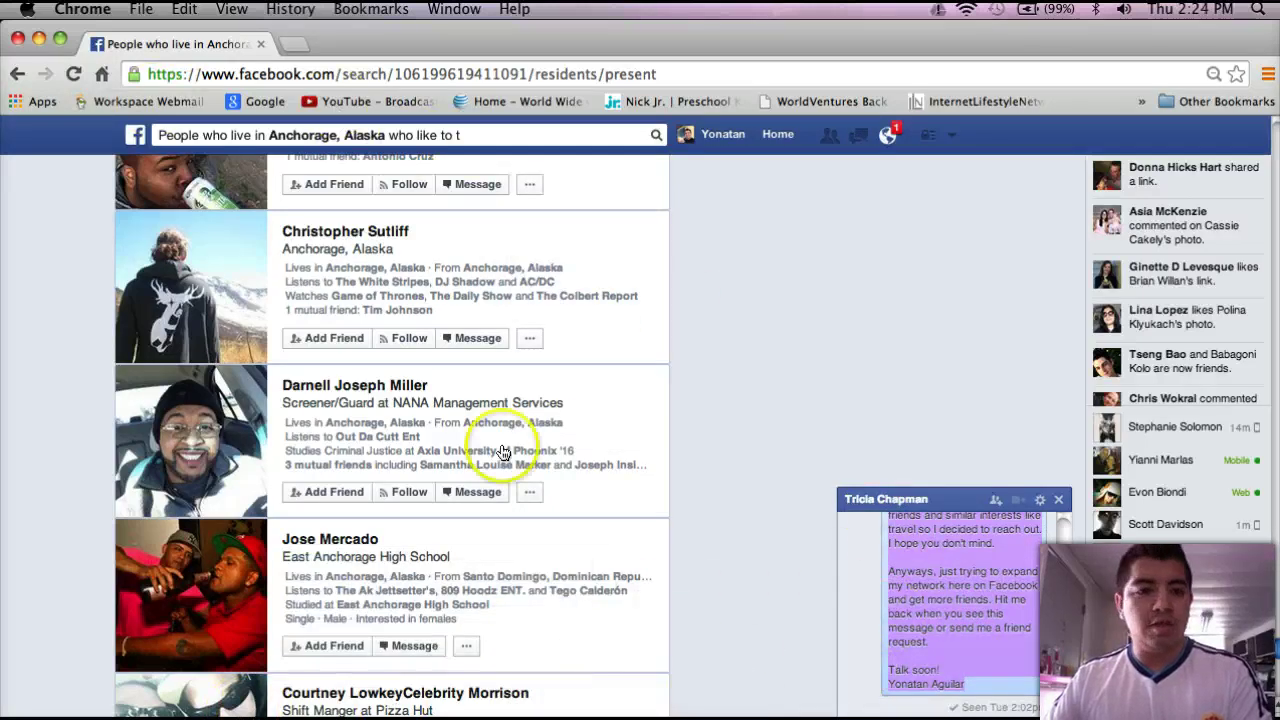
Close the chat and paste the copied introduction into a new message to the Anchorage resident who listens to The White Stripes
left_click(798, 320)
left_click(1055, 487)
left_click(472, 338)
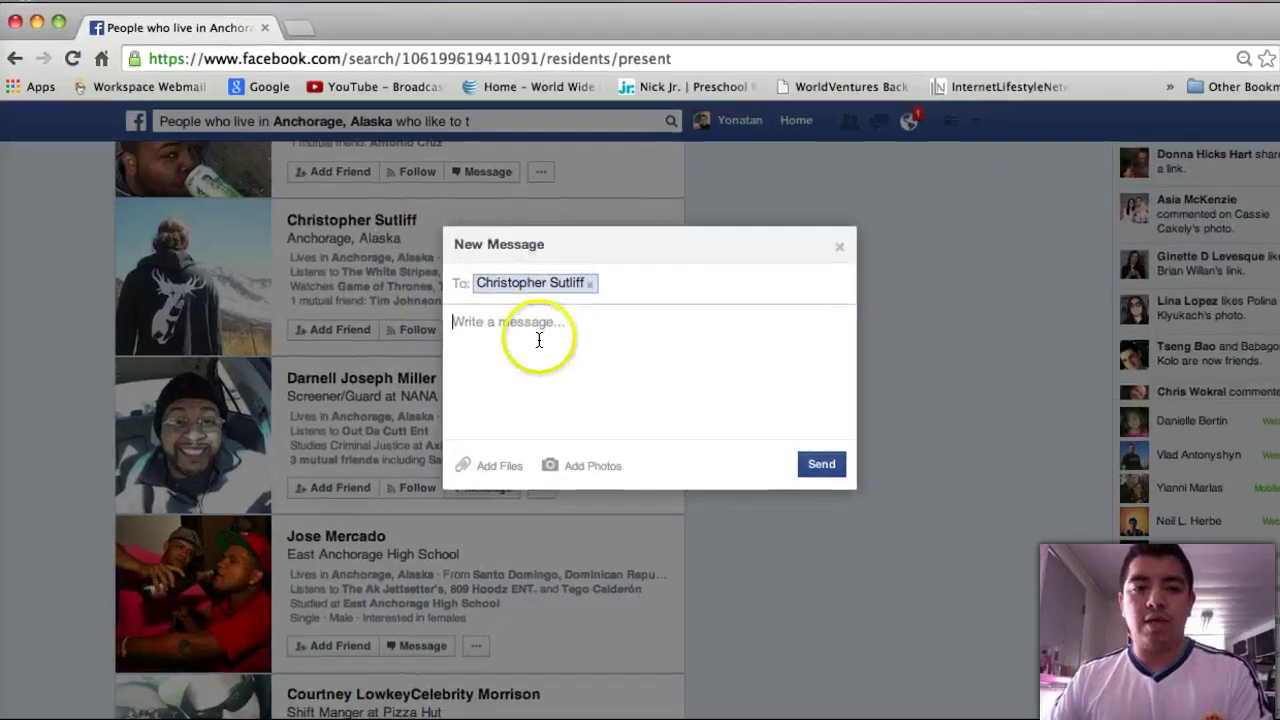
right_click(536, 340)
left_click(567, 443)
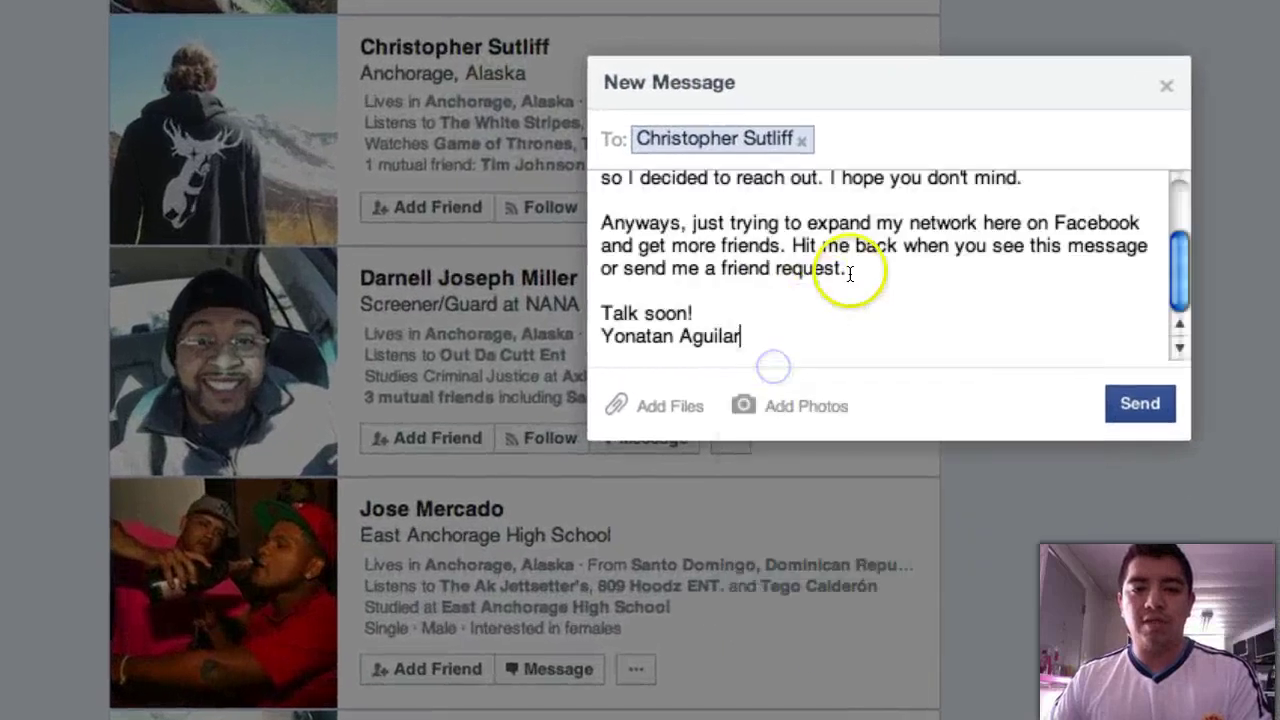
Remove the previous recipient's first name from the greeting so the opening line reads "Hey,"
scroll(849, 273, "up", 3)
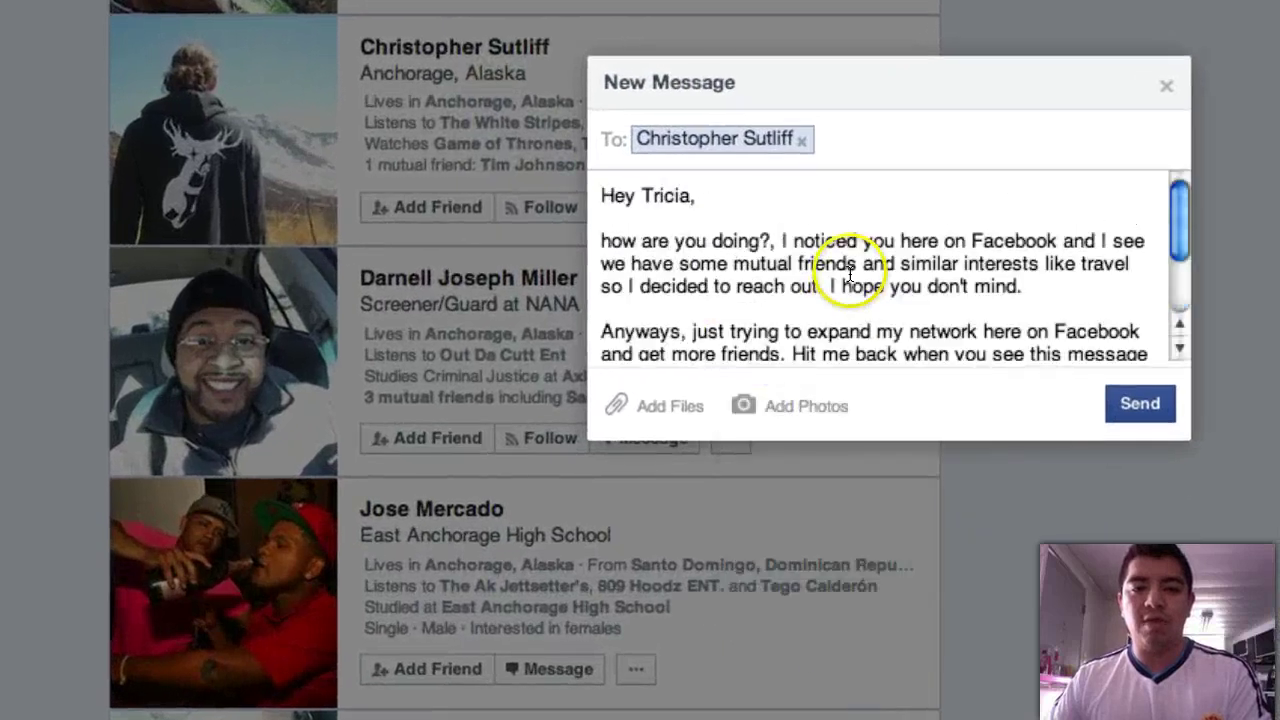
left_click(695, 196)
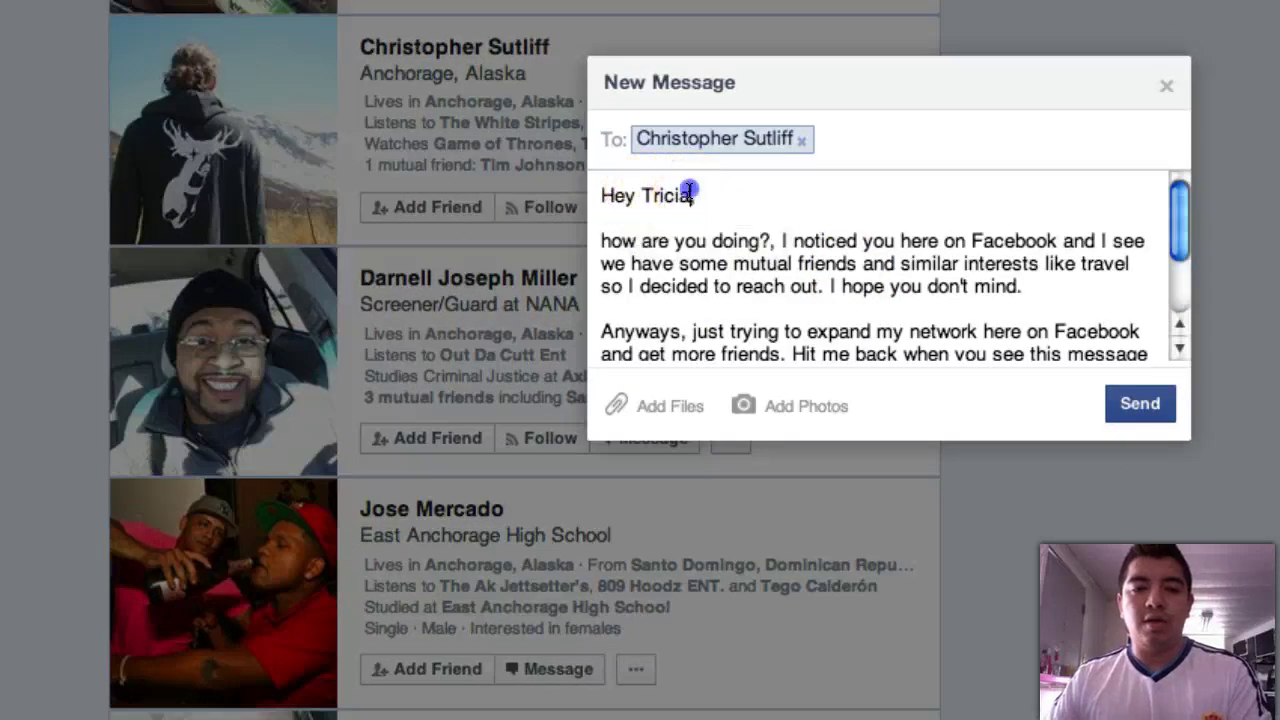
key("BackSpace")
key("BackSpace")
key("BackSpace")
key("BackSpace")
key("BackSpace")
key("BackSpace")
key("BackSpace")
key("BackSpace")
type(",")
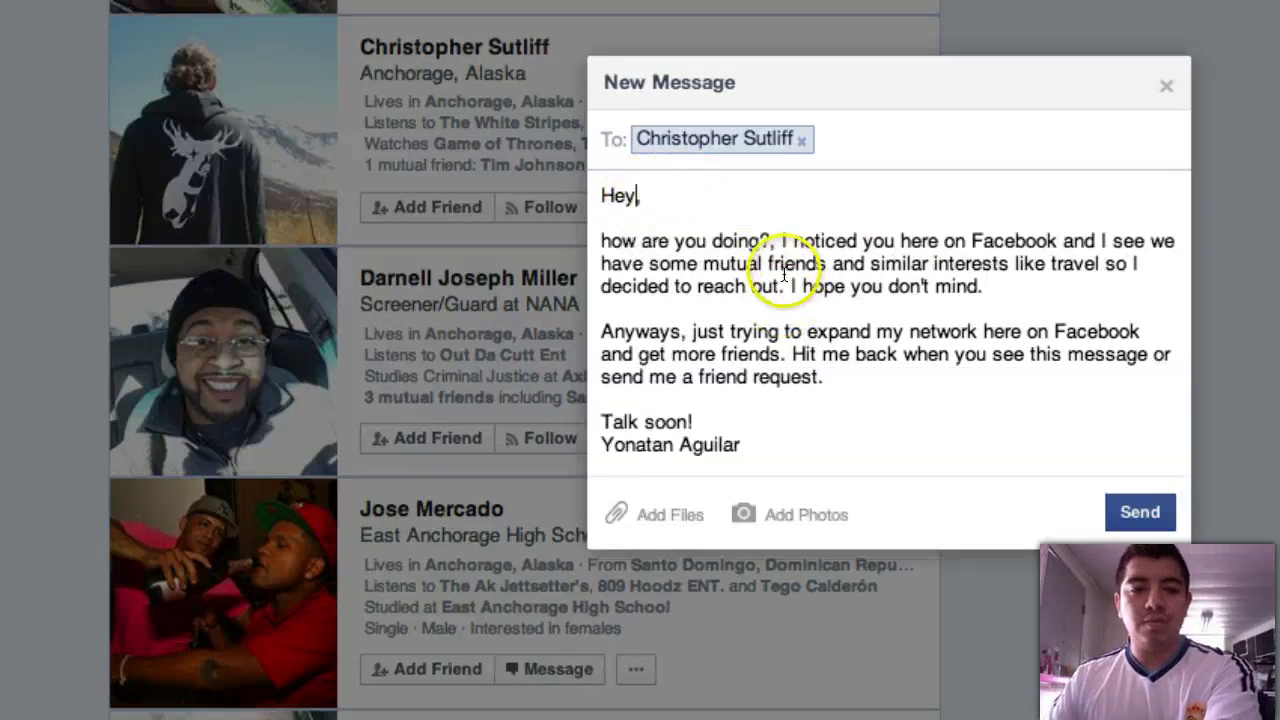
Copy the entire nameless introduction, from "Hey," through the signature, for reuse with other people
left_click(605, 189)
left_click_drag(605, 189, 807, 439)
right_click(815, 347)
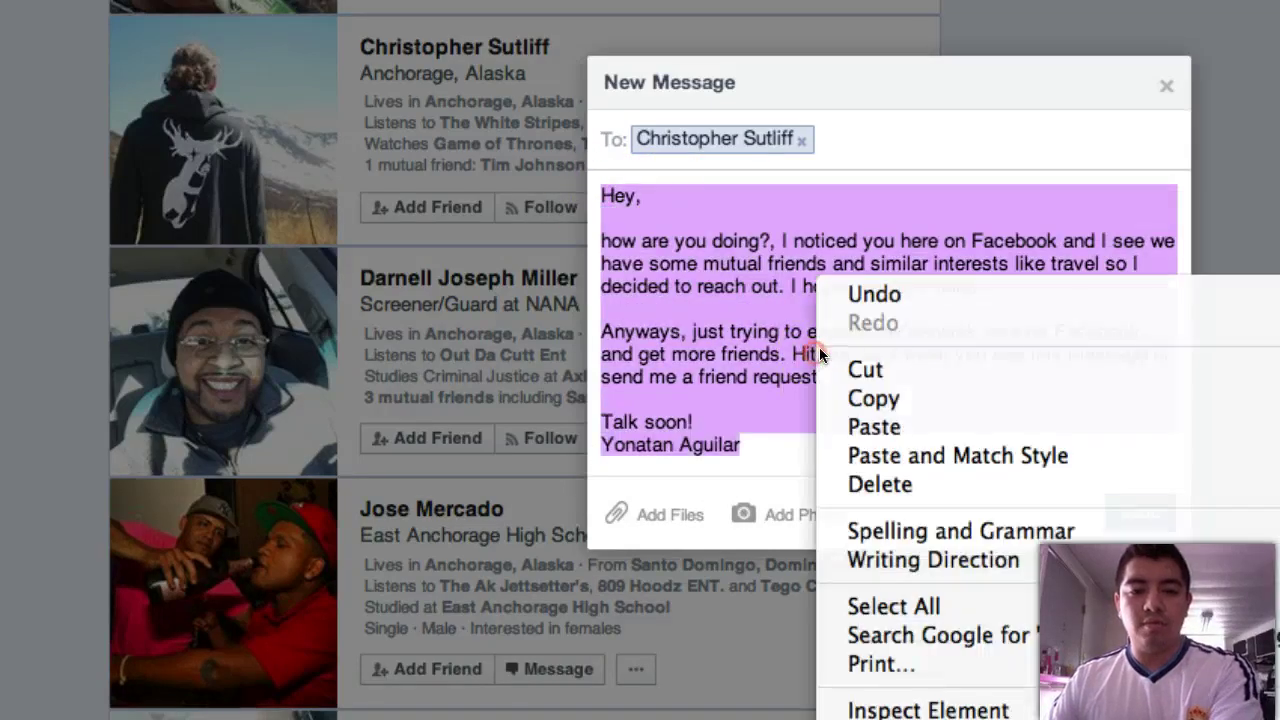
left_click(872, 397)
left_click(777, 331)
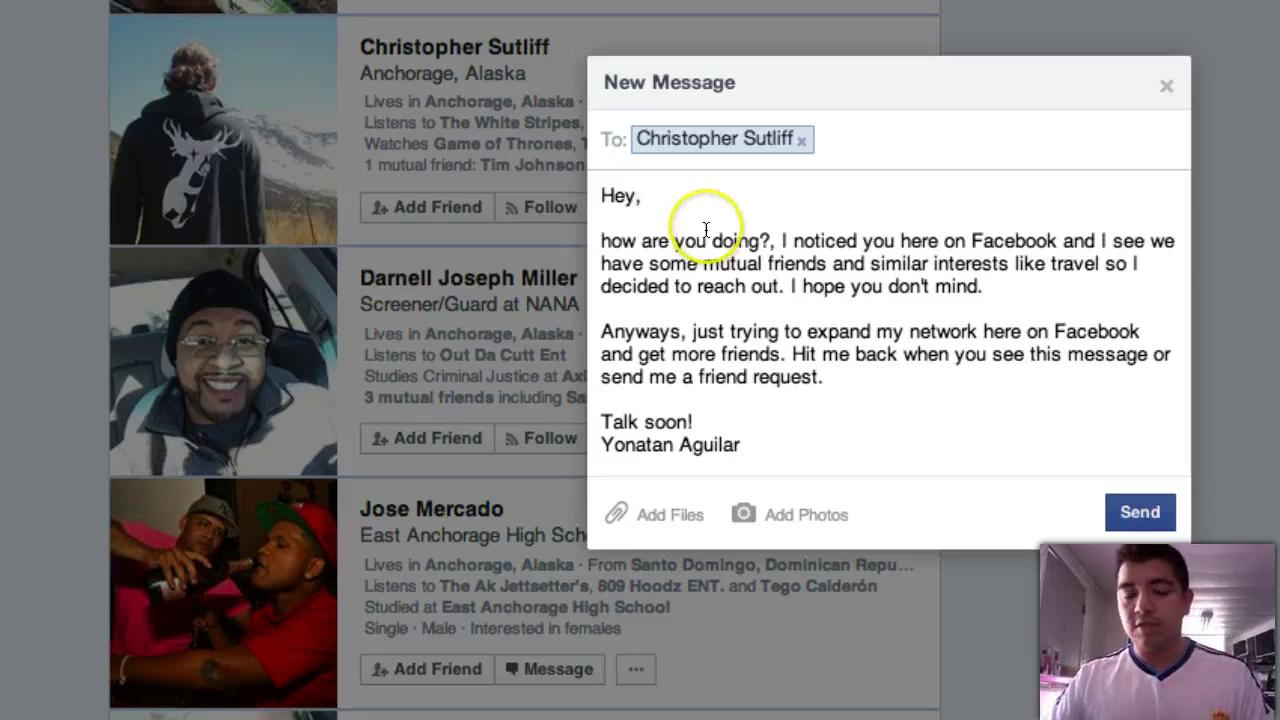
Add the recipient's first name after "Hey" in the greeting, send the message, and dismiss the sent notice
type("Chri")
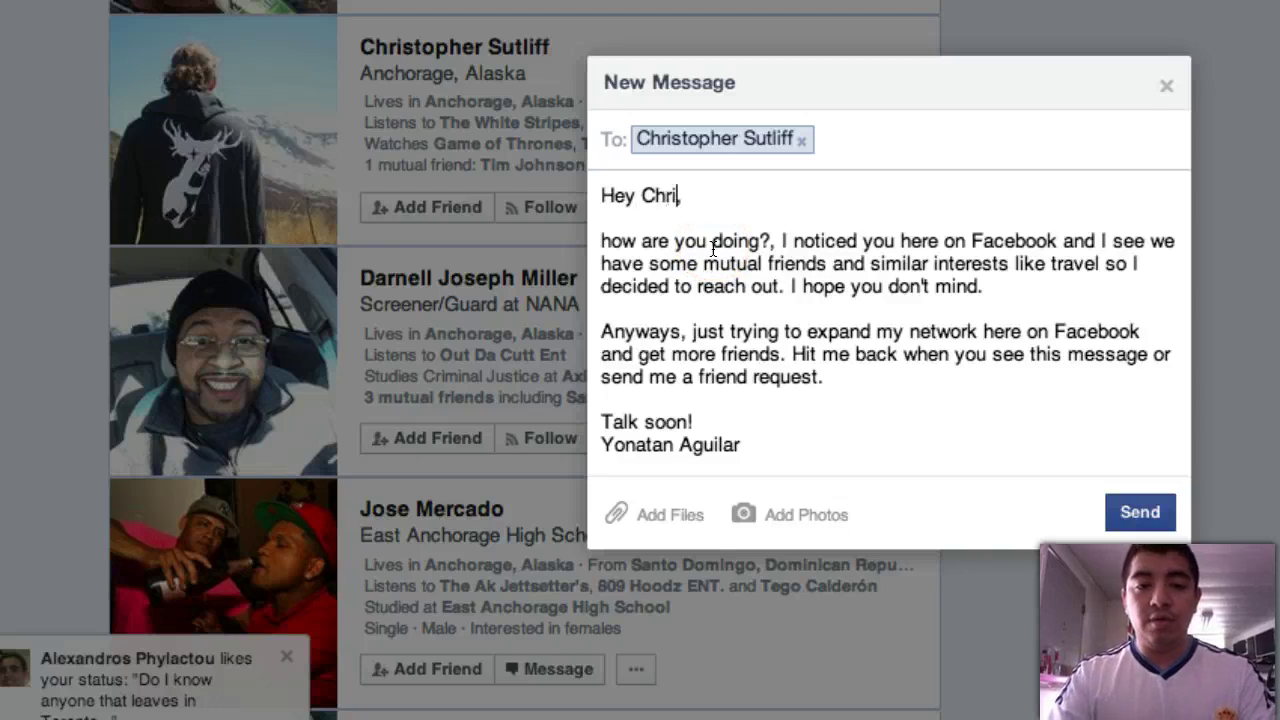
type("stopher")
left_click(797, 243)
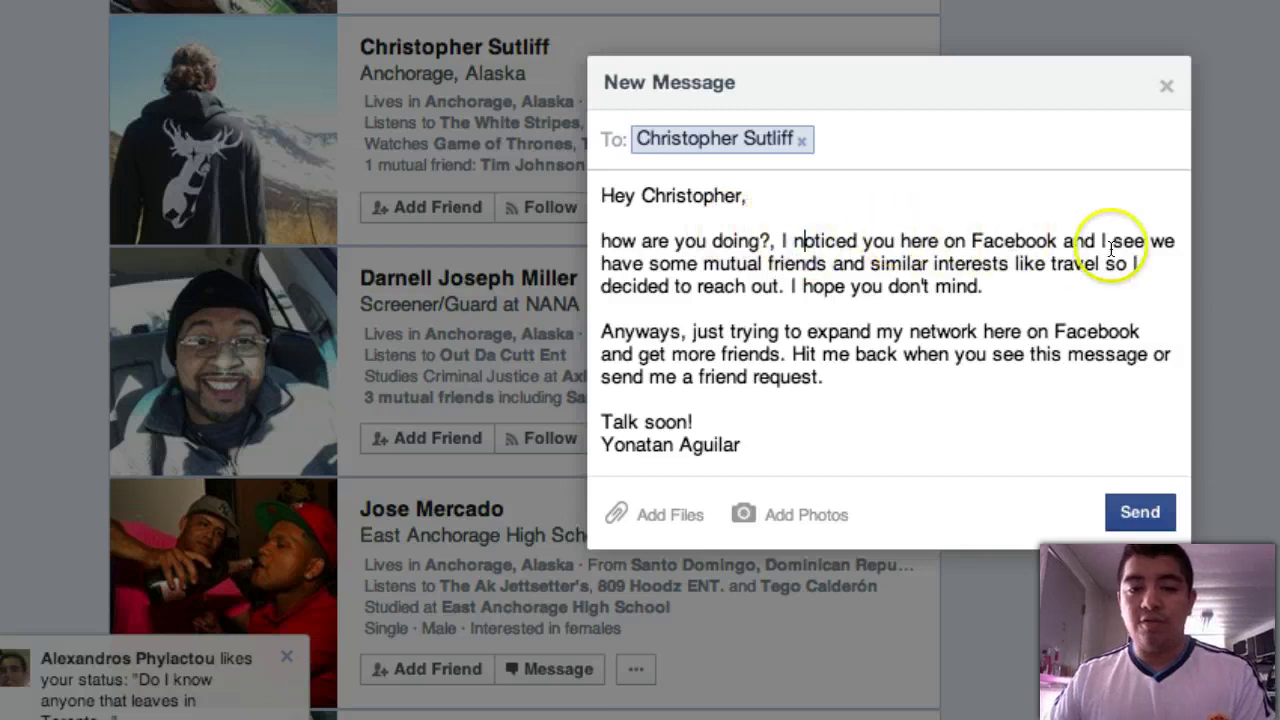
left_click(759, 264)
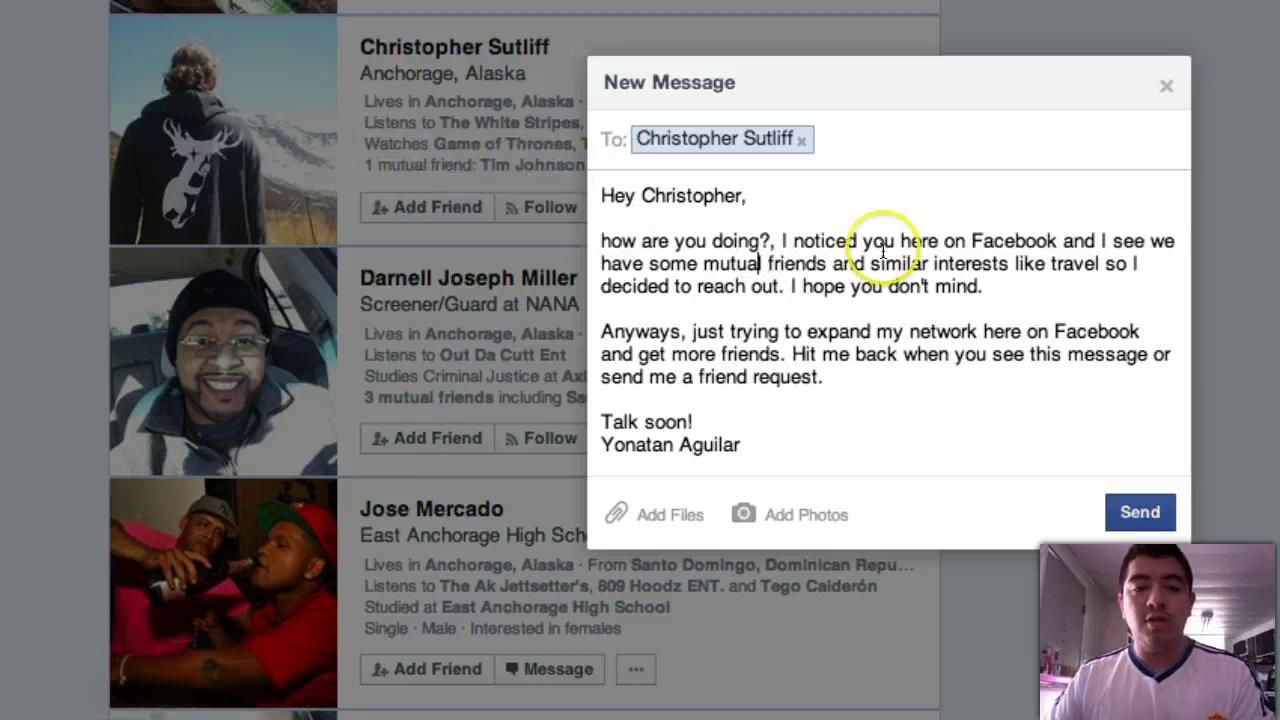
left_click(1010, 258)
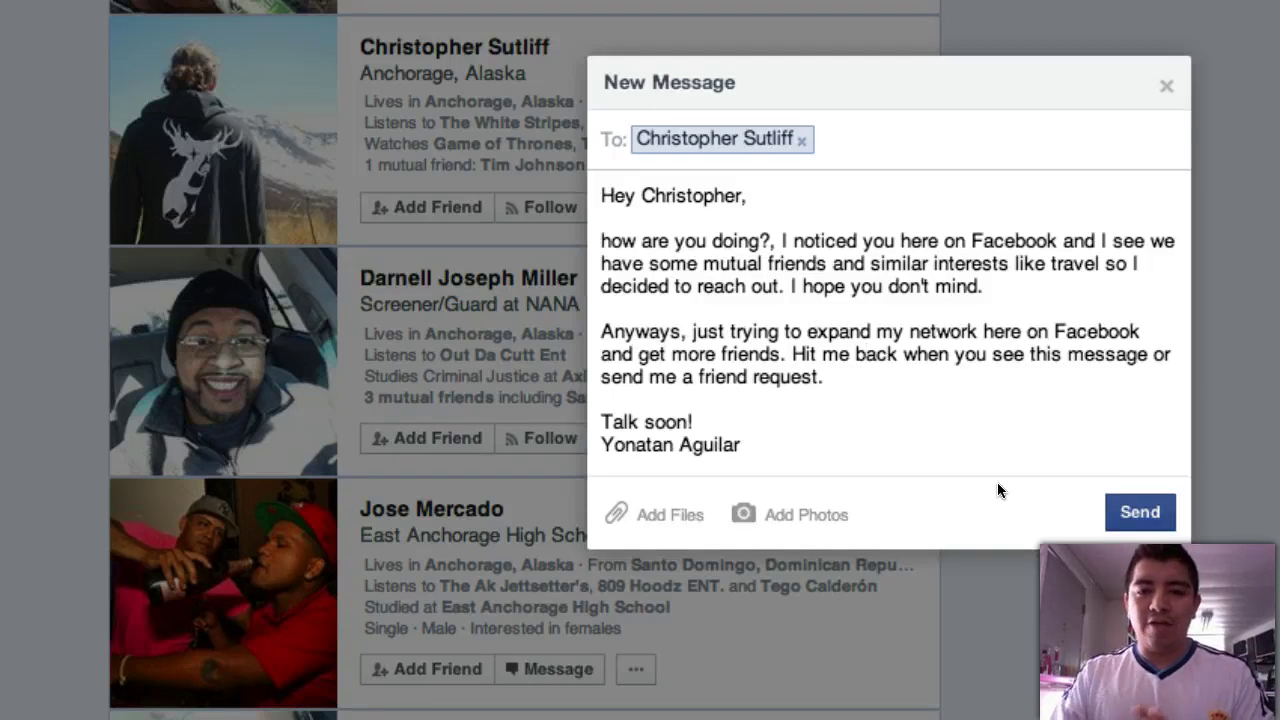
left_click(1119, 522)
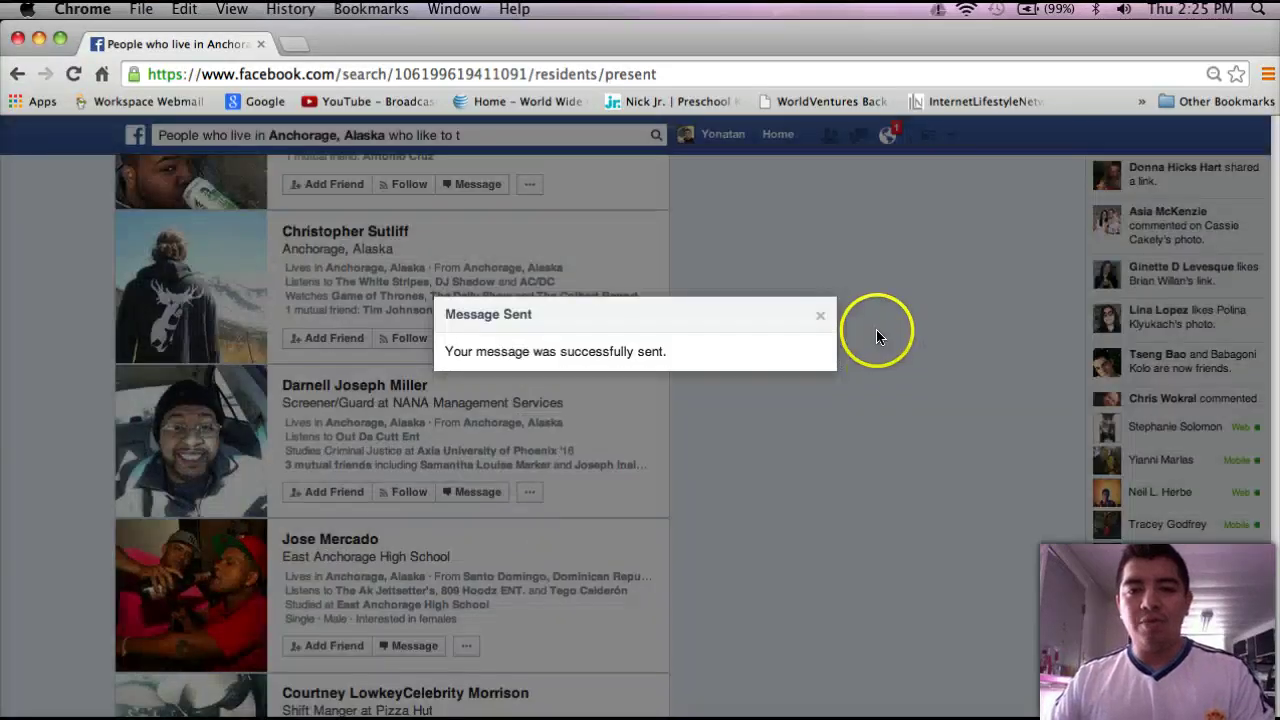
left_click(822, 427)
Leave the Anchorage search results and return to the Facebook home page
scroll(728, 393, "up", 15)
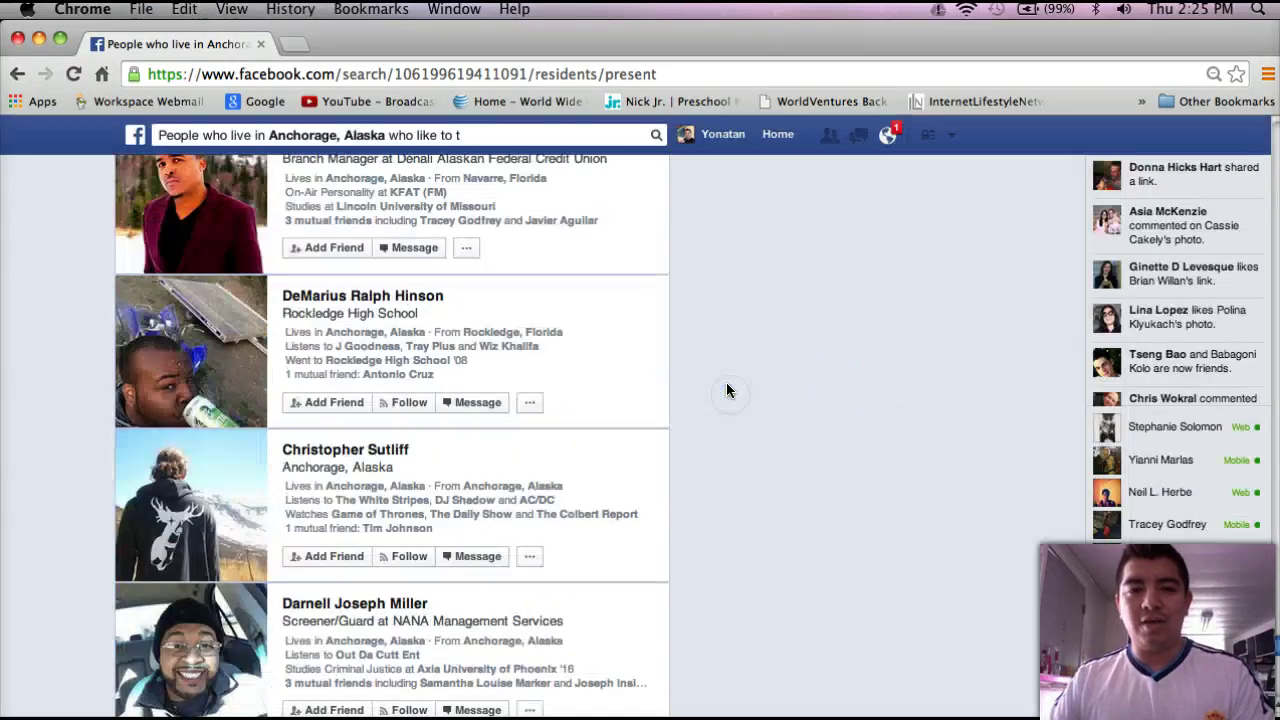
left_click(212, 185)
left_click(135, 132)
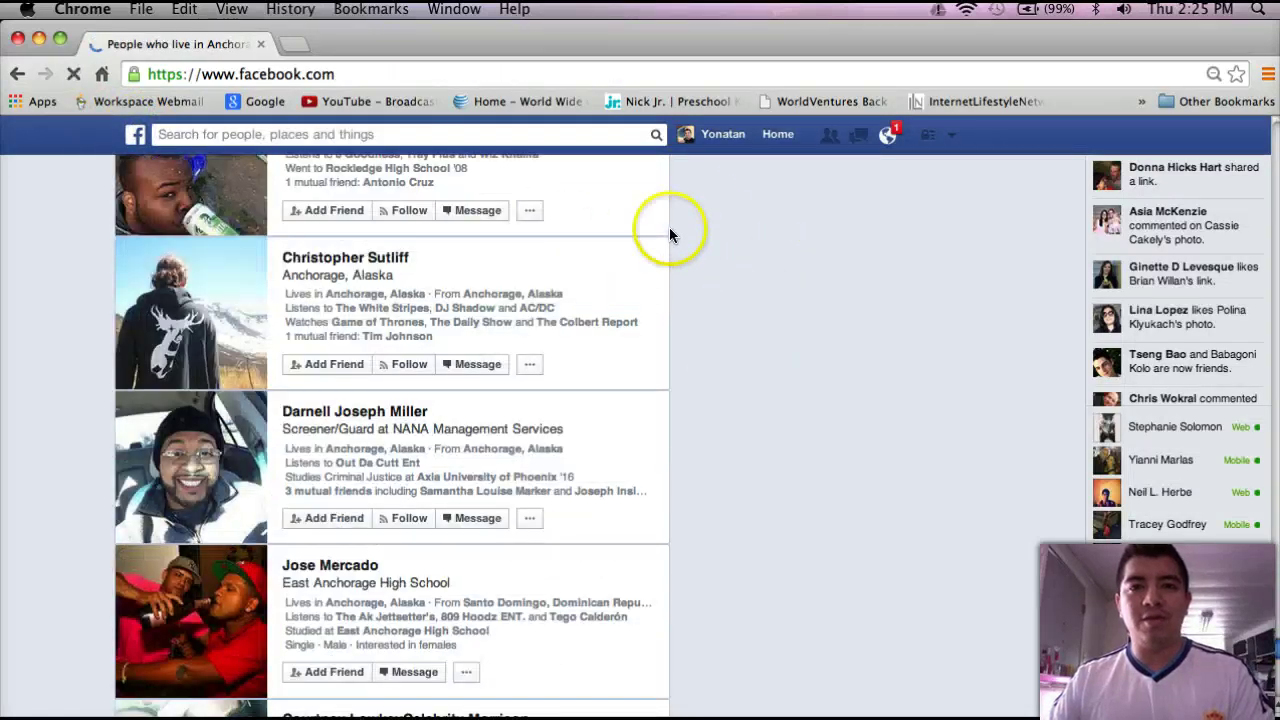